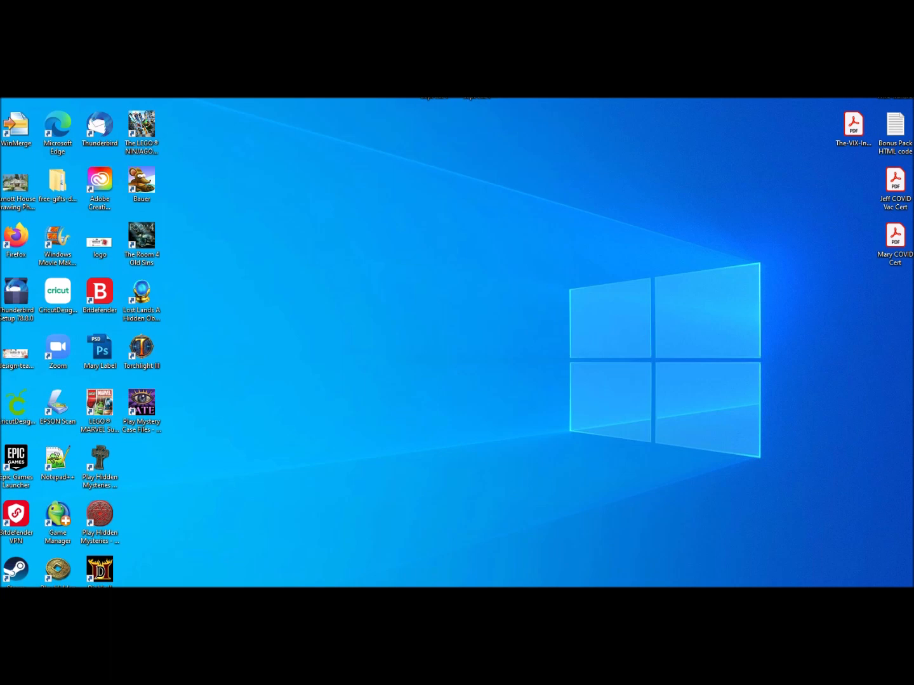
Launch GIMP from the Start menu search.
key("super")
type("gimp")
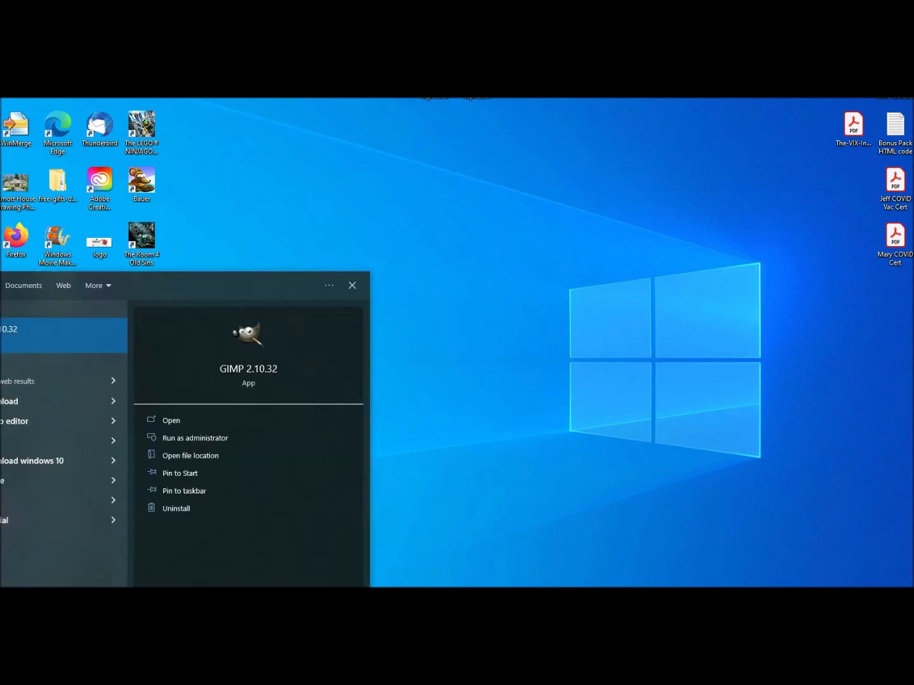
left_click(58, 343)
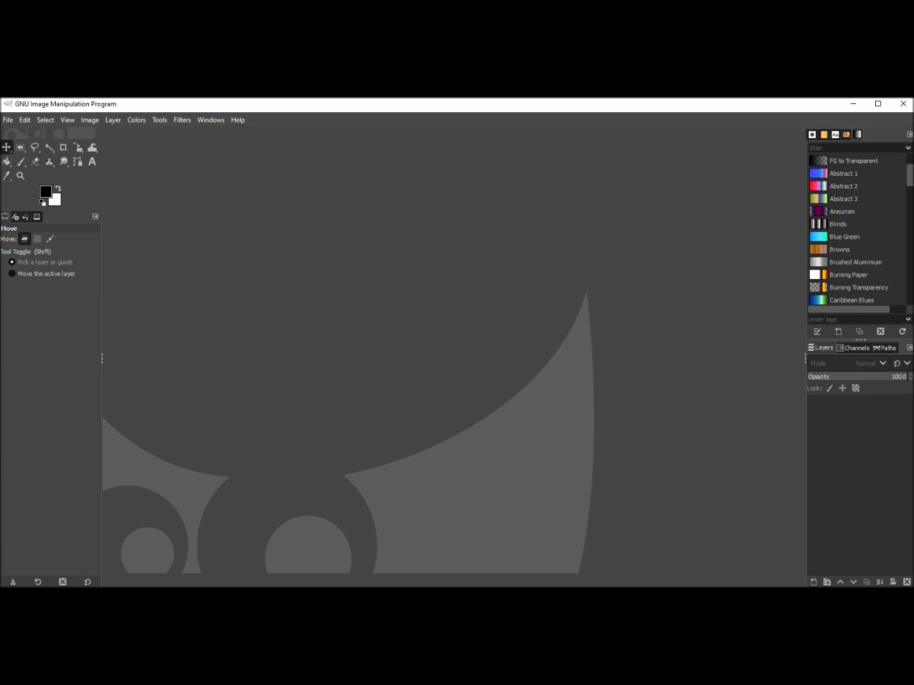
left_click(8, 120)
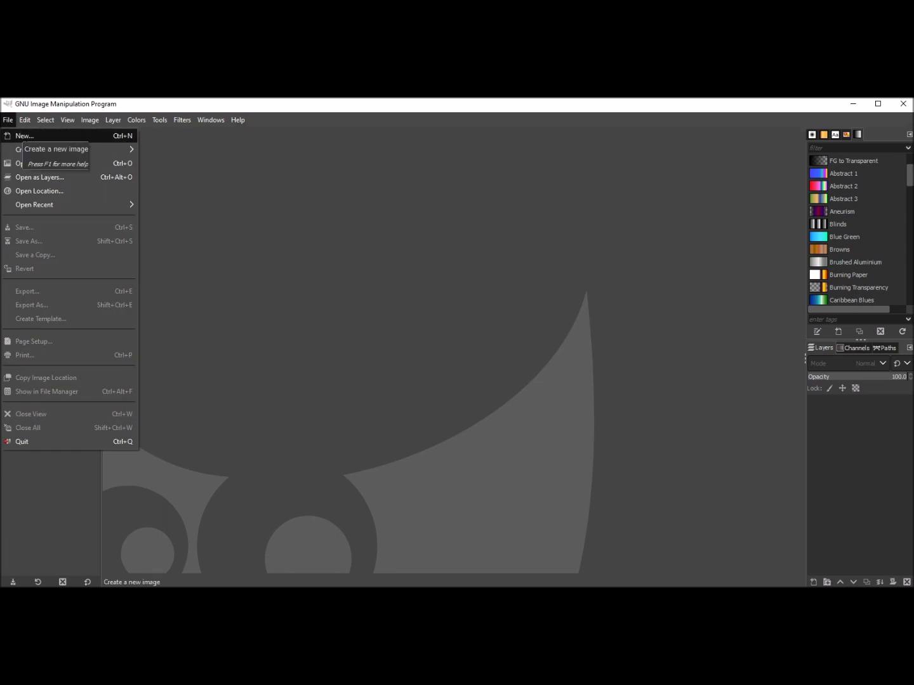
left_click(25, 135)
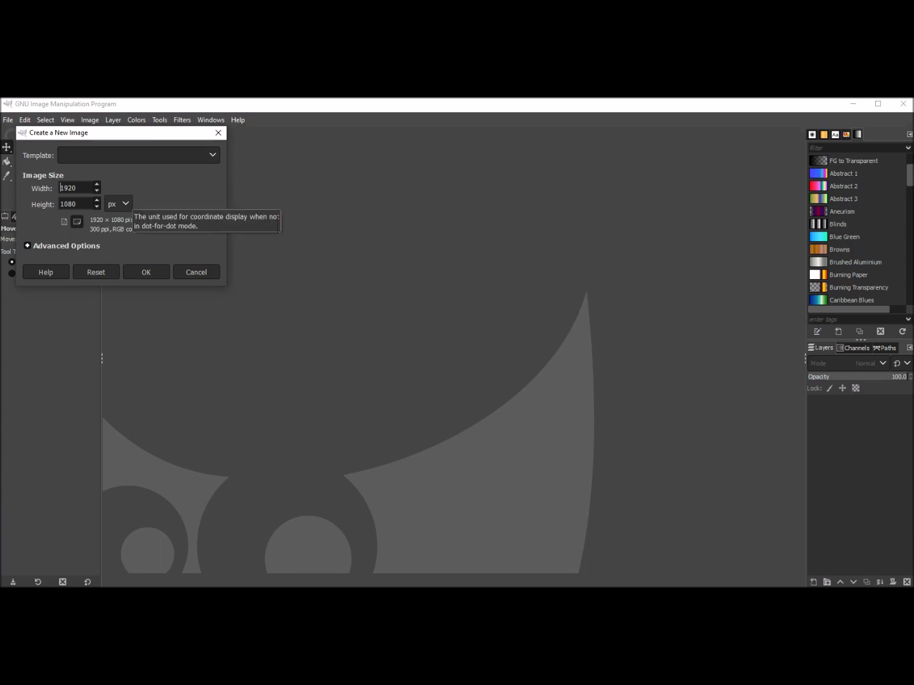
left_click(197, 272)
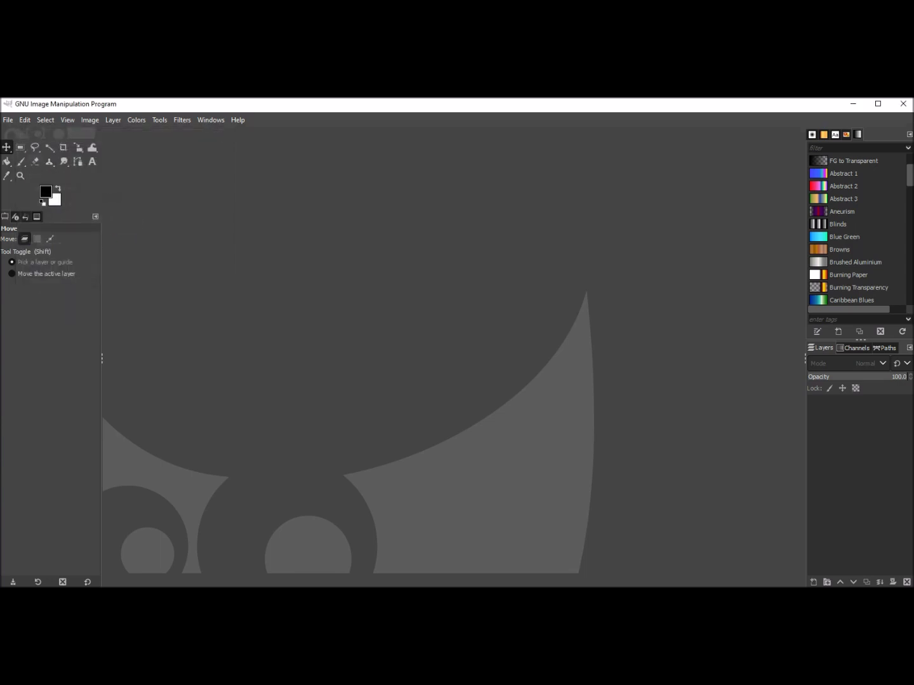
Create a new image 8.5 inches wide and 11 inches high.
left_click(9, 120)
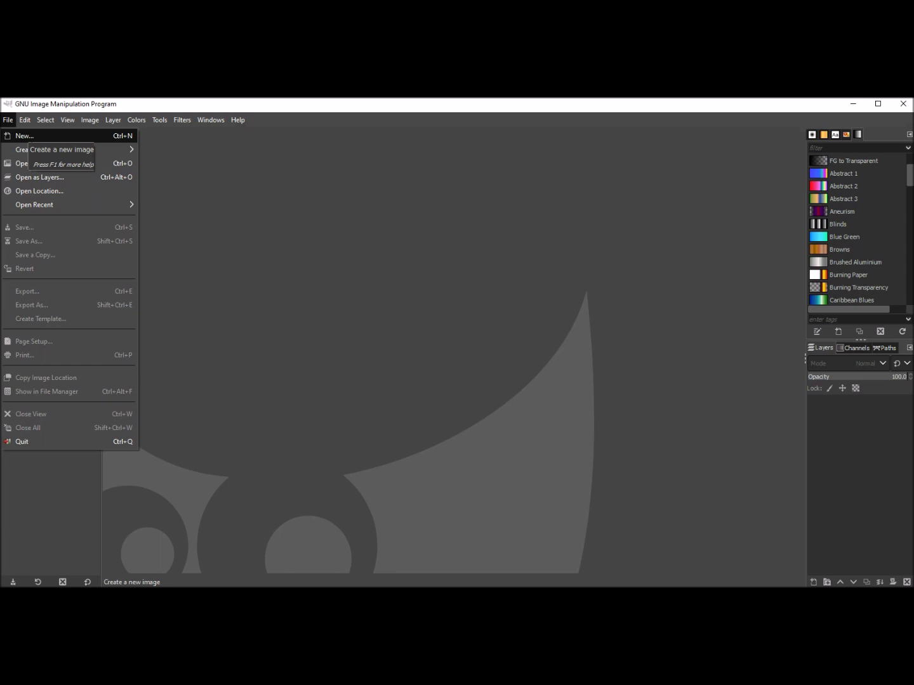
left_click(24, 135)
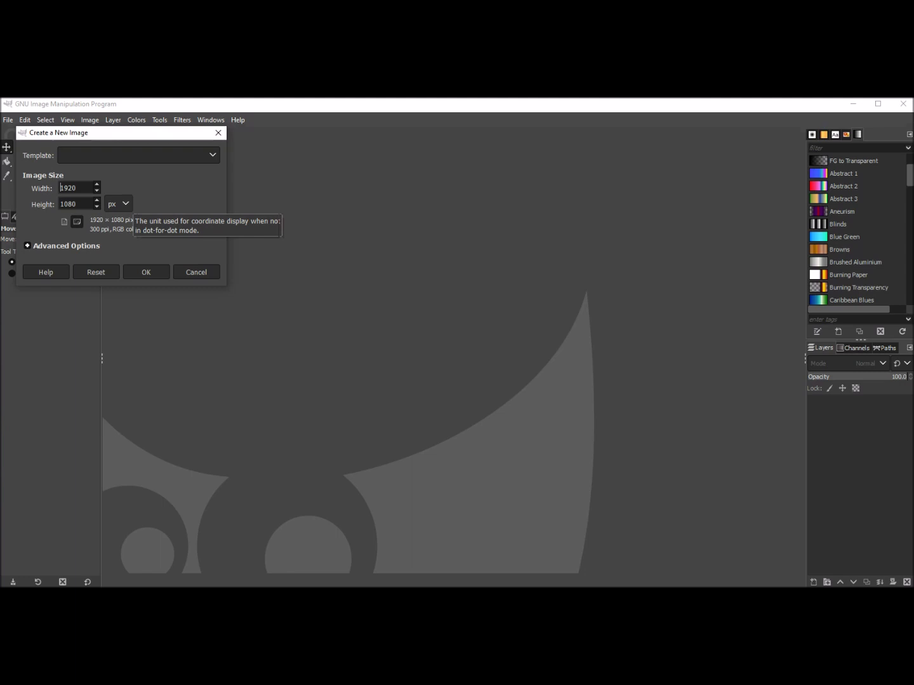
left_click(118, 203)
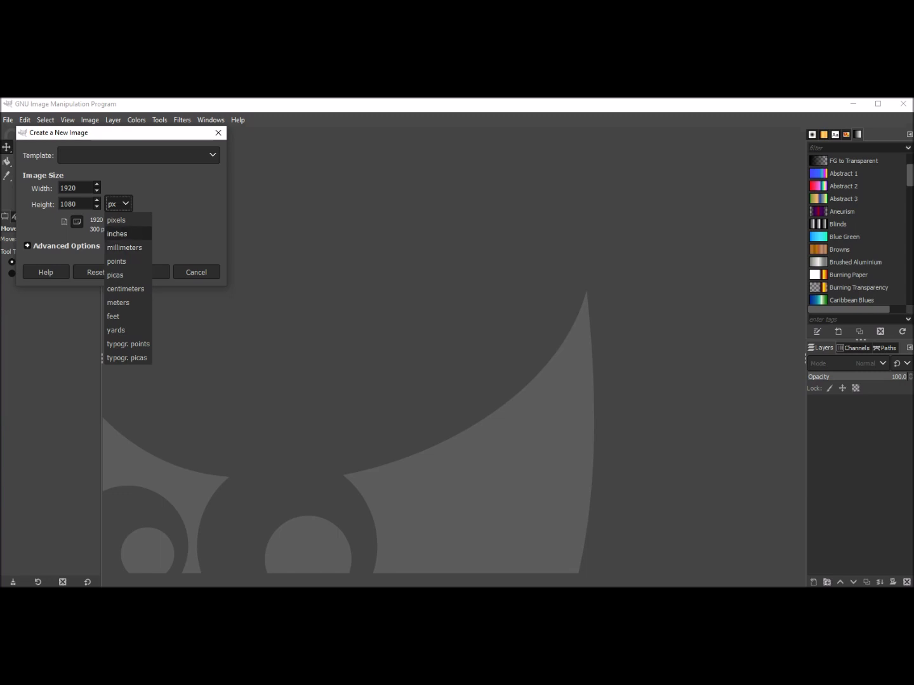
left_click(118, 233)
left_click_drag(81, 187, 58, 187)
type("8.5")
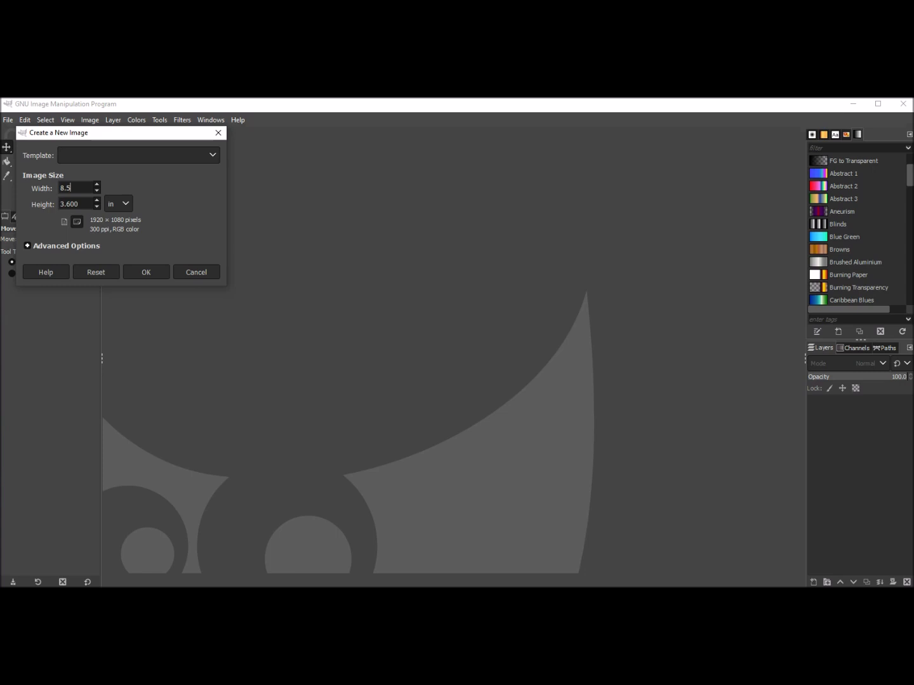
key("Tab")
type("11")
key("Return")
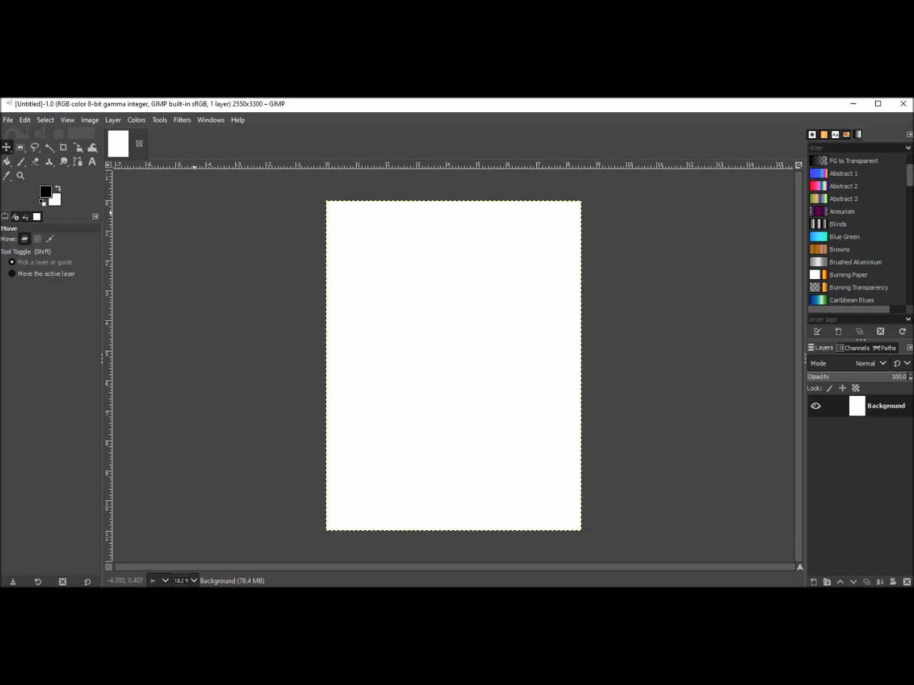
Create a second new image 5 inches wide and 7 inches high.
left_click(8, 120)
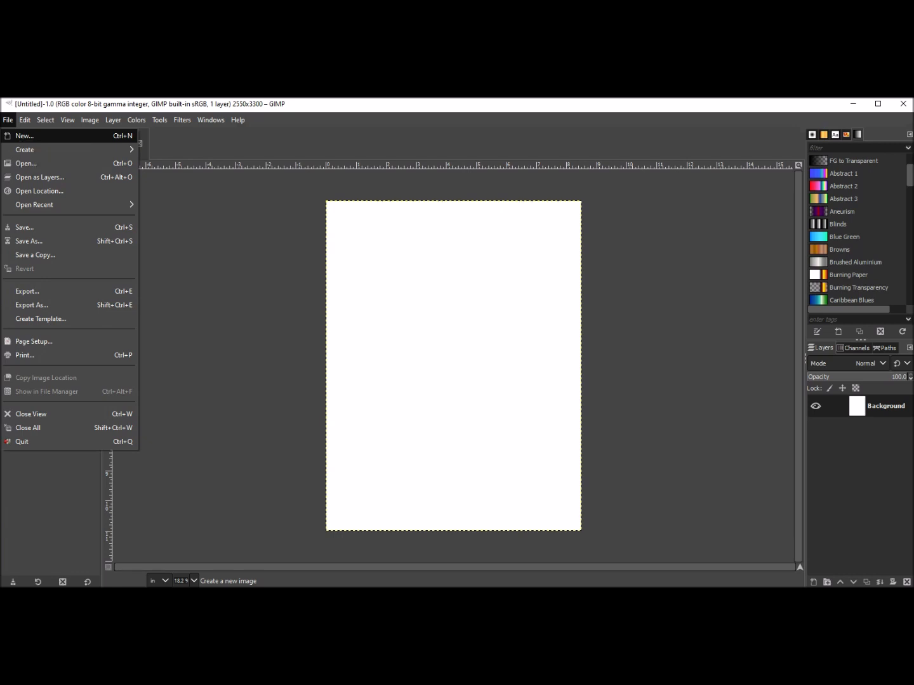
left_click(19, 136)
left_click(117, 204)
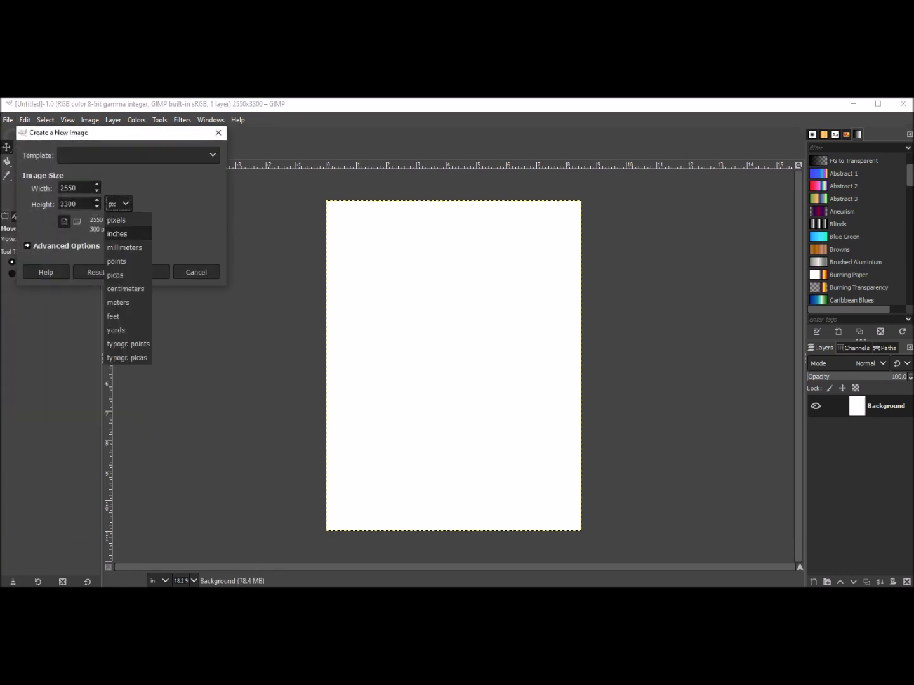
left_click(123, 233)
double_click(77, 187)
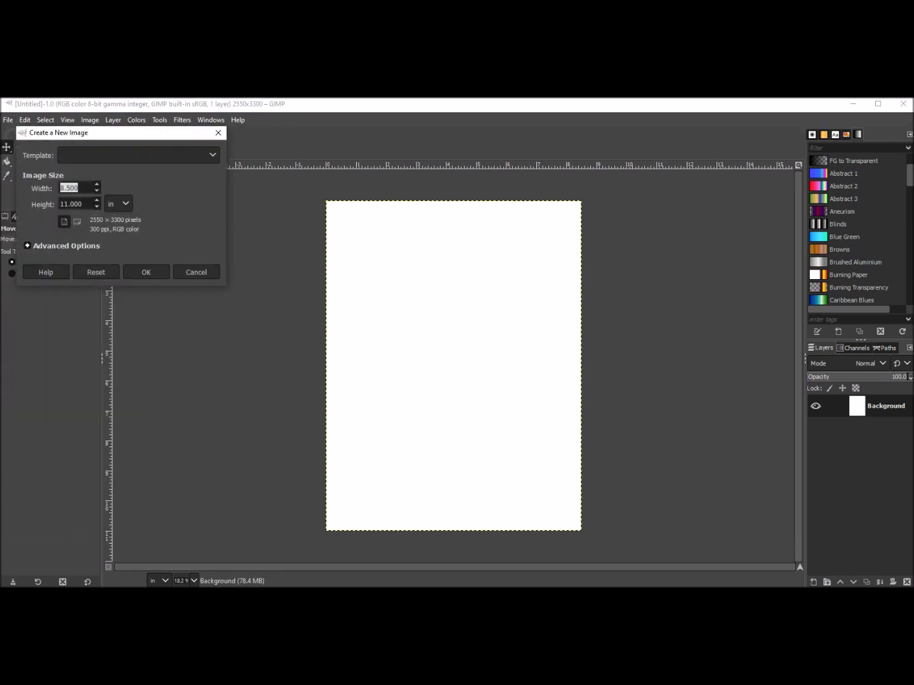
type("5")
key("Tab")
type("7")
left_click(146, 271)
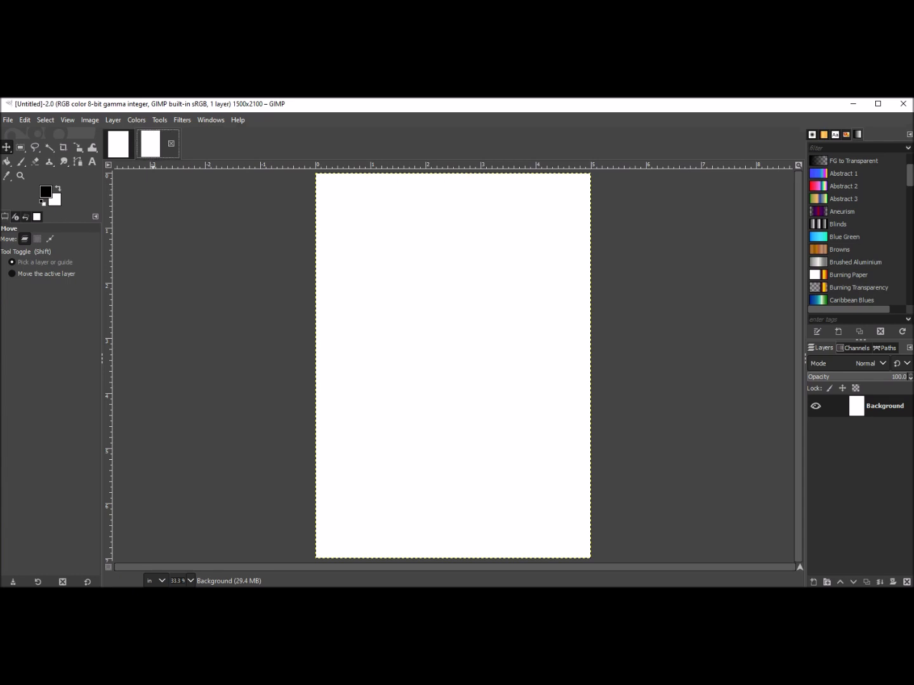
Switch between the two open image tabs, ending on the 5 × 7 image.
left_click(119, 145)
left_click(163, 144)
left_click(119, 144)
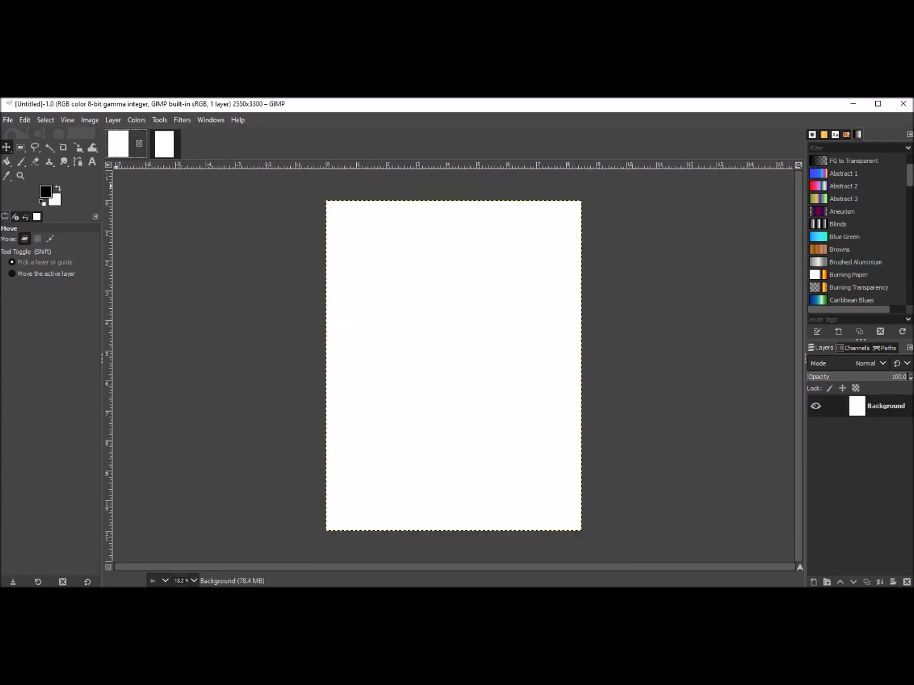
left_click(164, 145)
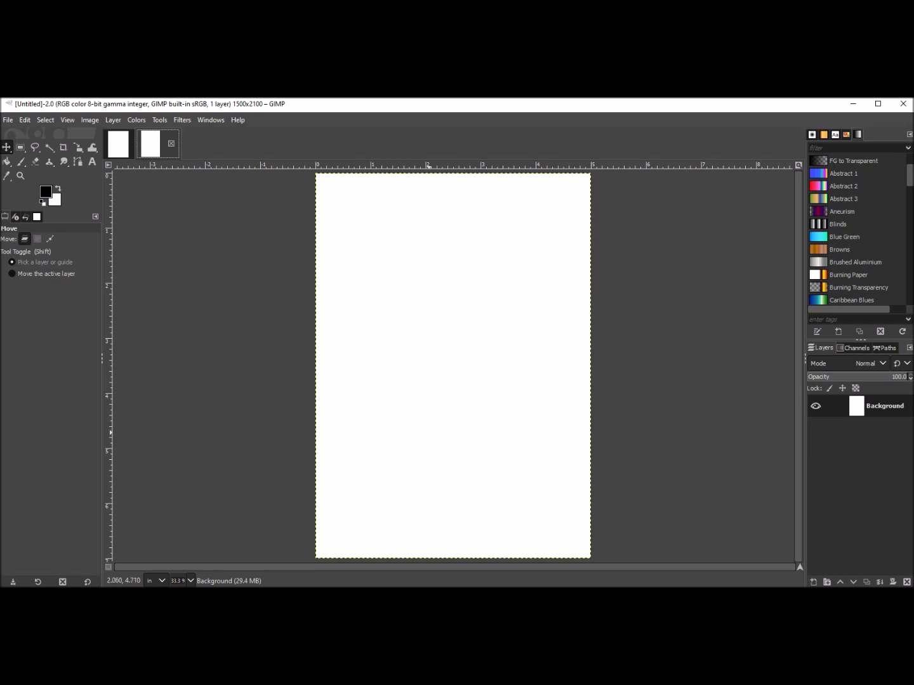
Open File Explorer and browse to the fqb_oliviarose_mf papers folder inside Nitwitcollections > Finished Kits > 1FQBs.
mouse_move(27, 587)
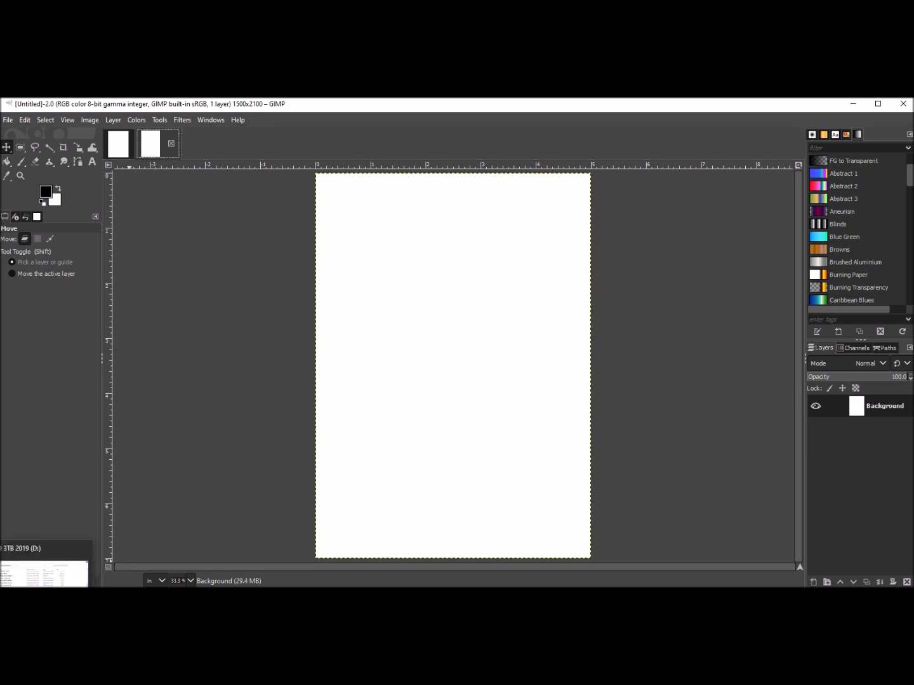
left_click(38, 576)
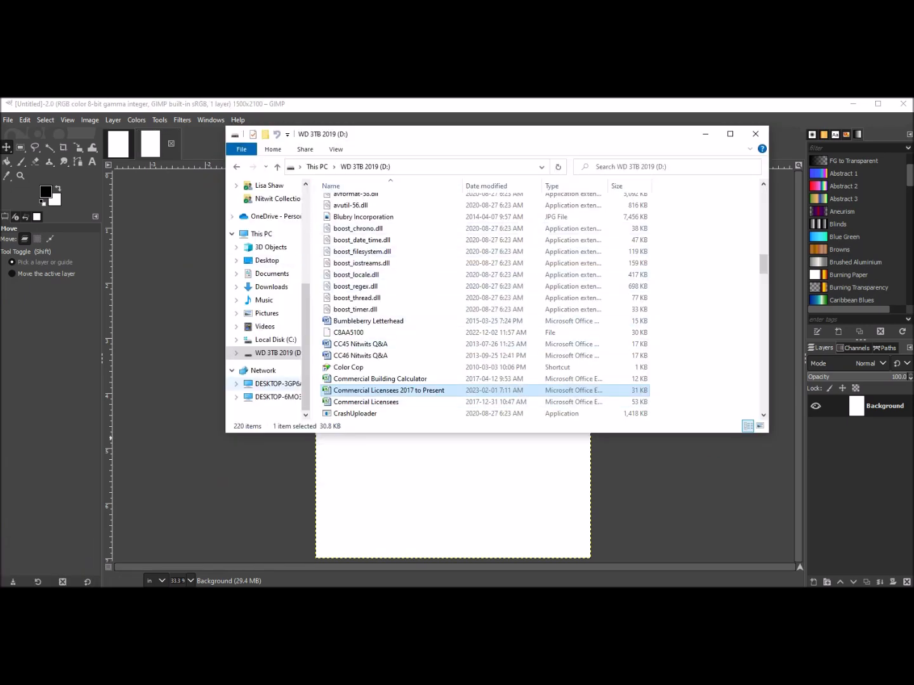
left_click(278, 383)
double_click(375, 226)
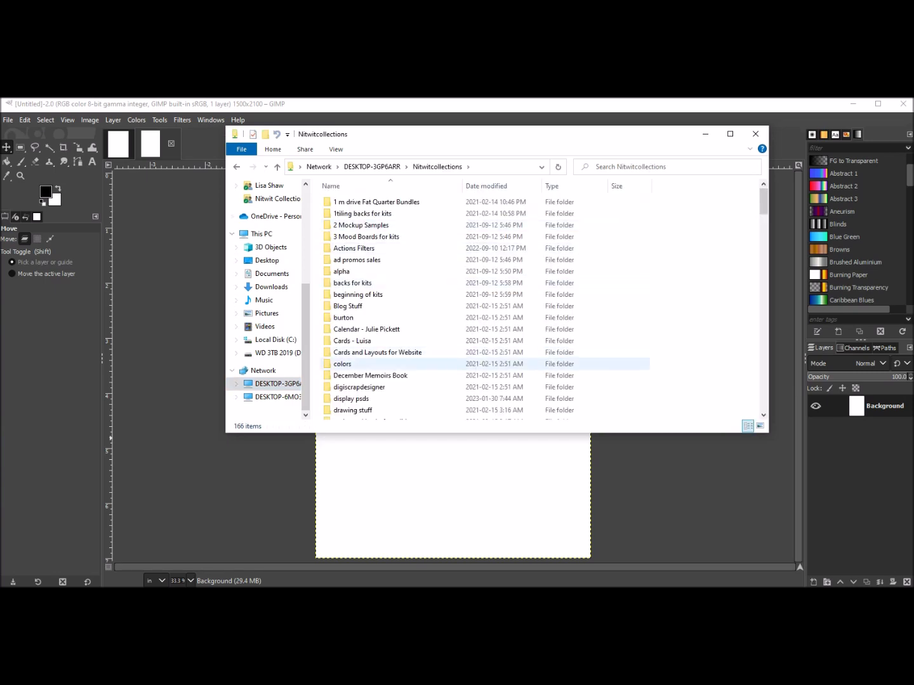
scroll(381, 368, "down", 3)
double_click(352, 355)
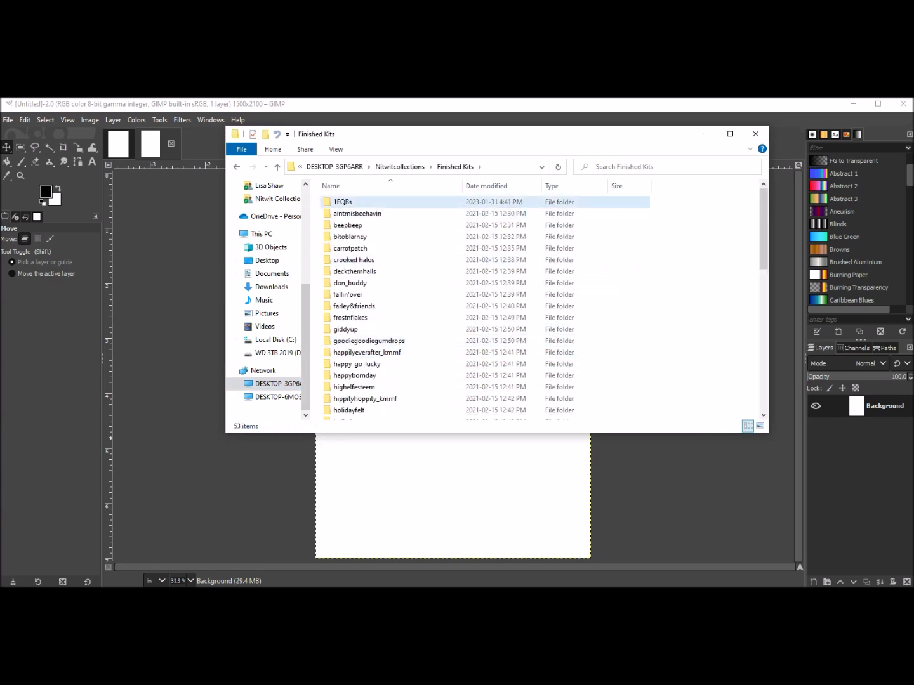
double_click(346, 197)
left_click_drag(332, 415, 542, 415)
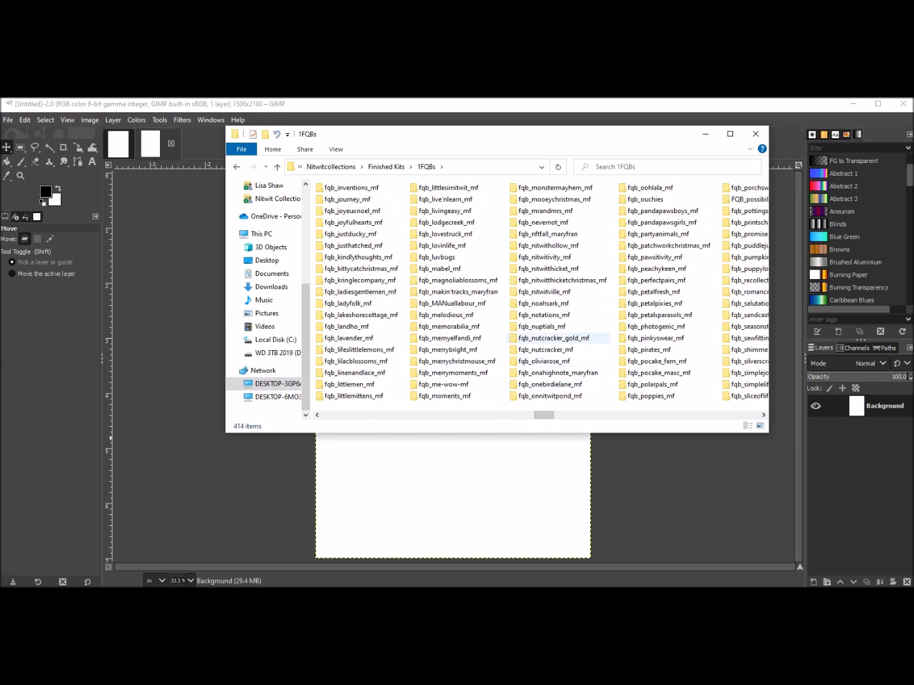
double_click(545, 361)
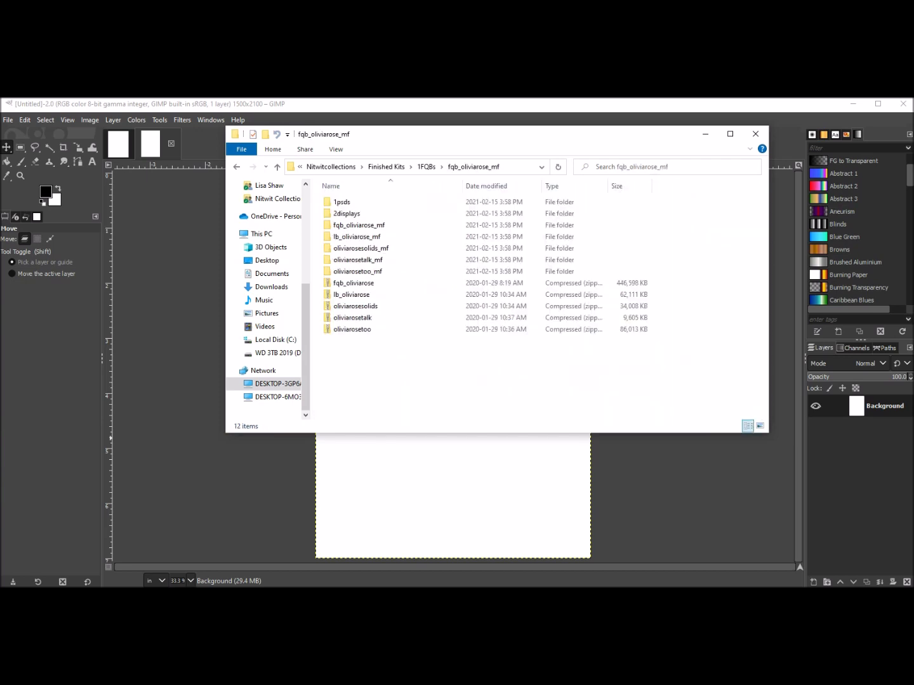
double_click(358, 226)
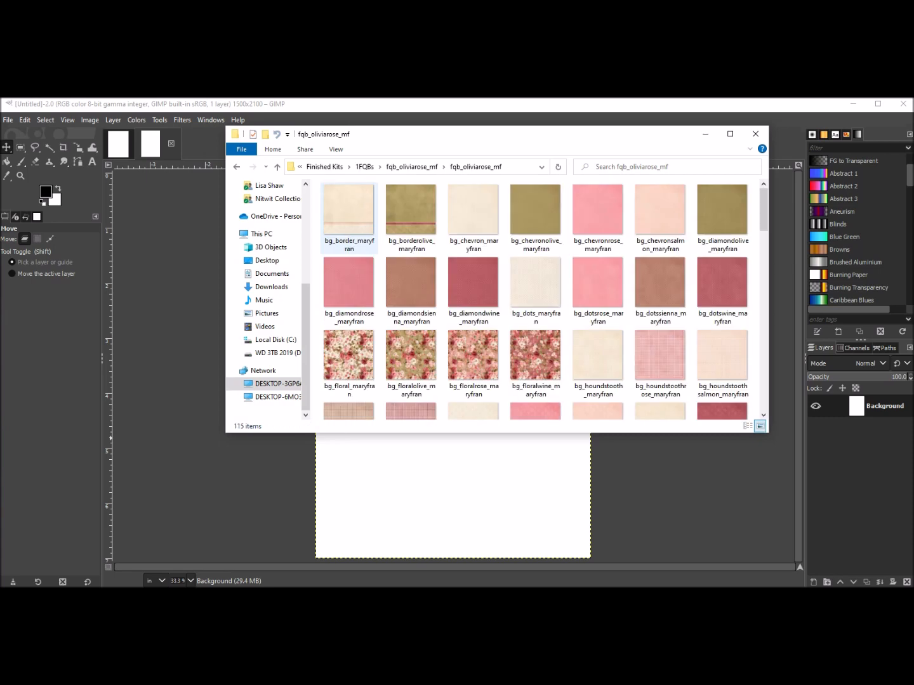
Drag the bg_jacquardwine_maryfran paper onto the 5 × 7 image as a new layer.
left_click_drag(495, 134, 439, 140)
left_click_drag(707, 218, 707, 241)
left_click(665, 314)
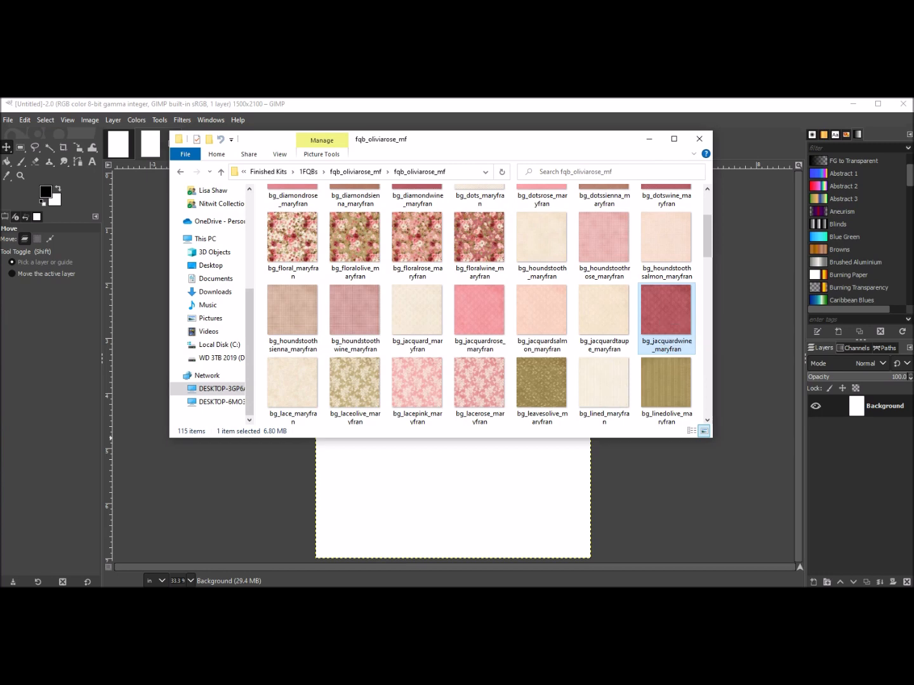
left_click_drag(666, 313, 479, 476)
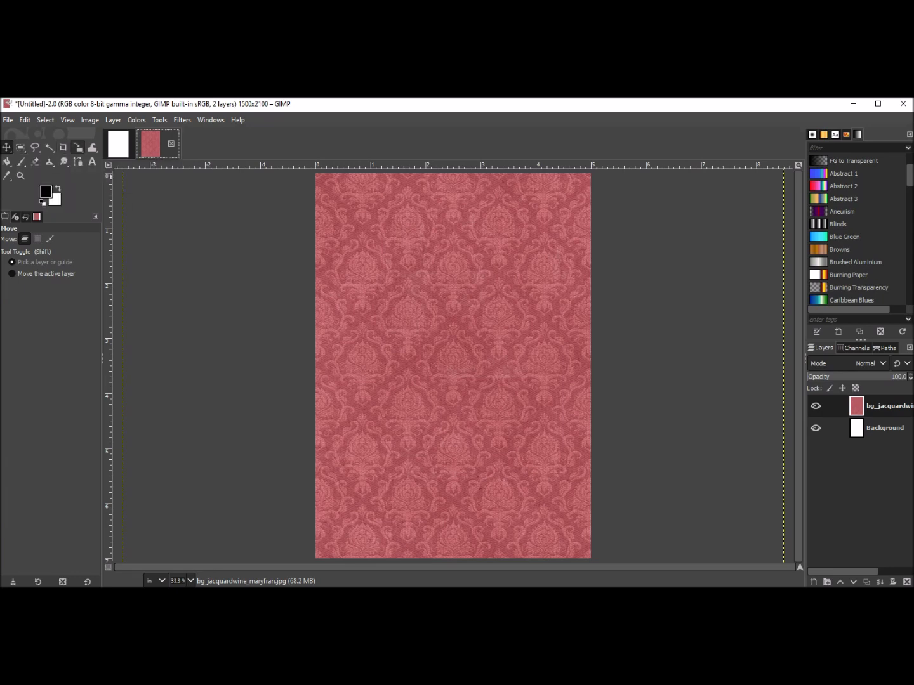
Scale the jacquard paper layer down to about 9.29 inches square with the Scale tool, keeping its aspect.
left_click(77, 147)
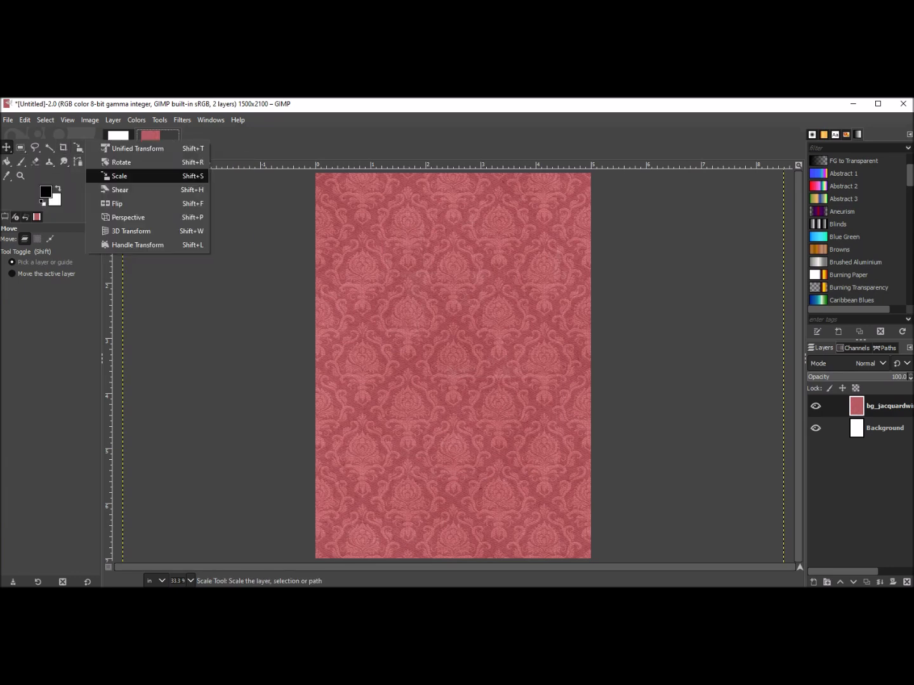
left_click(137, 149)
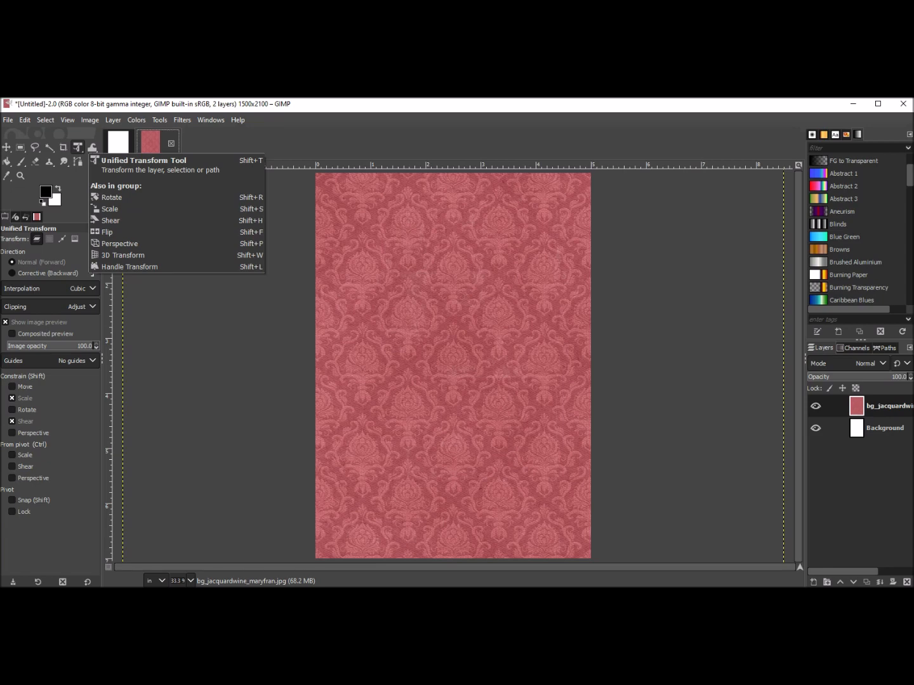
left_click(77, 148)
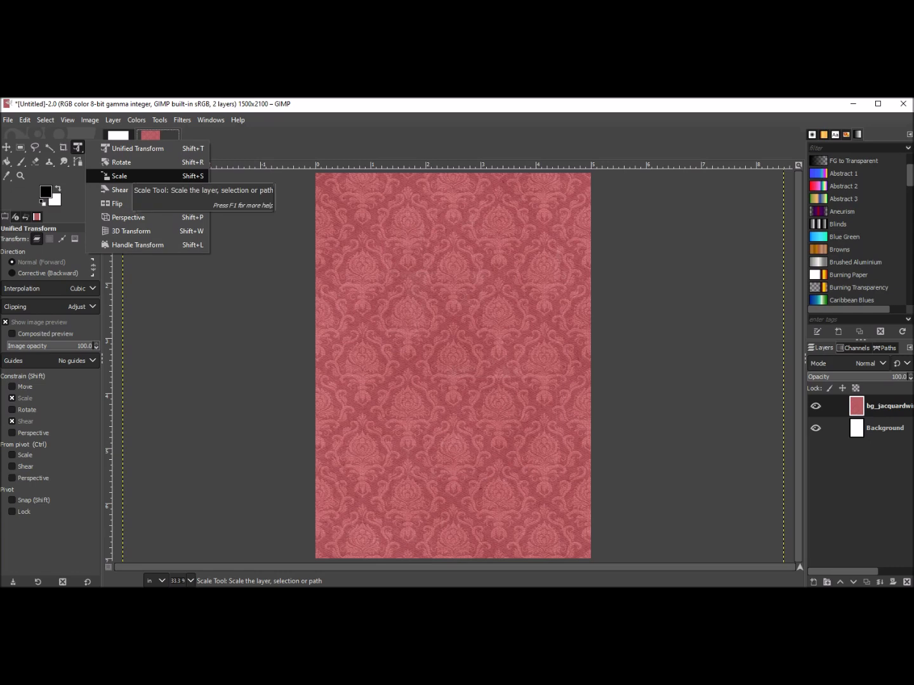
left_click(126, 175)
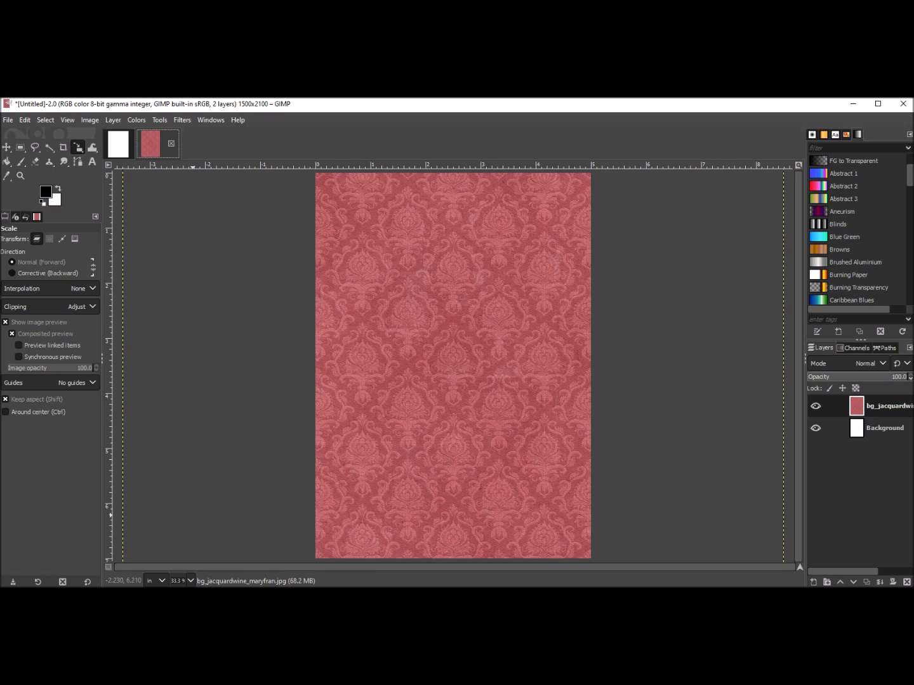
left_click(192, 515)
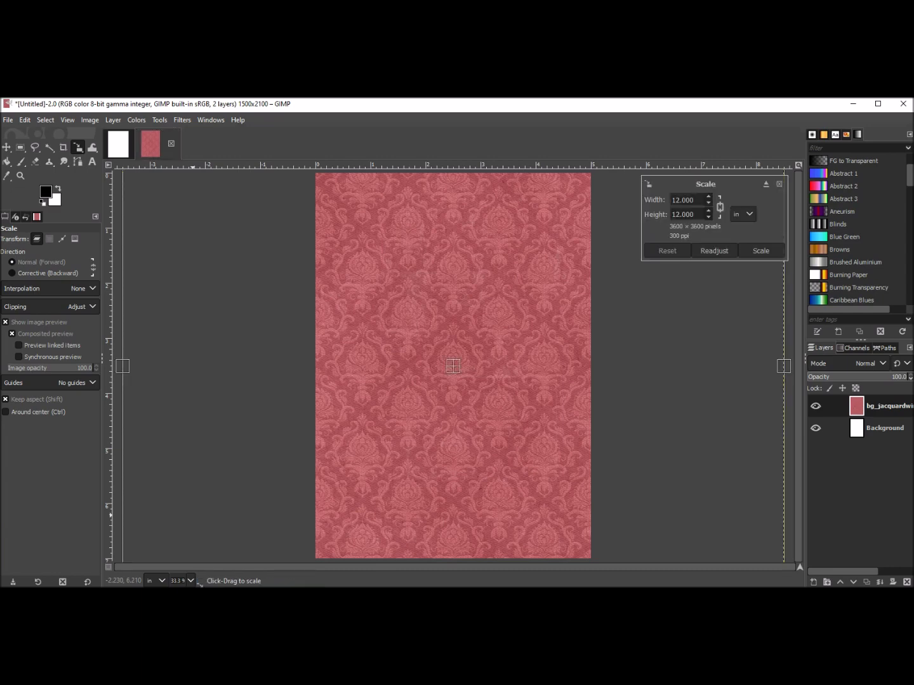
left_click_drag(195, 514, 369, 395)
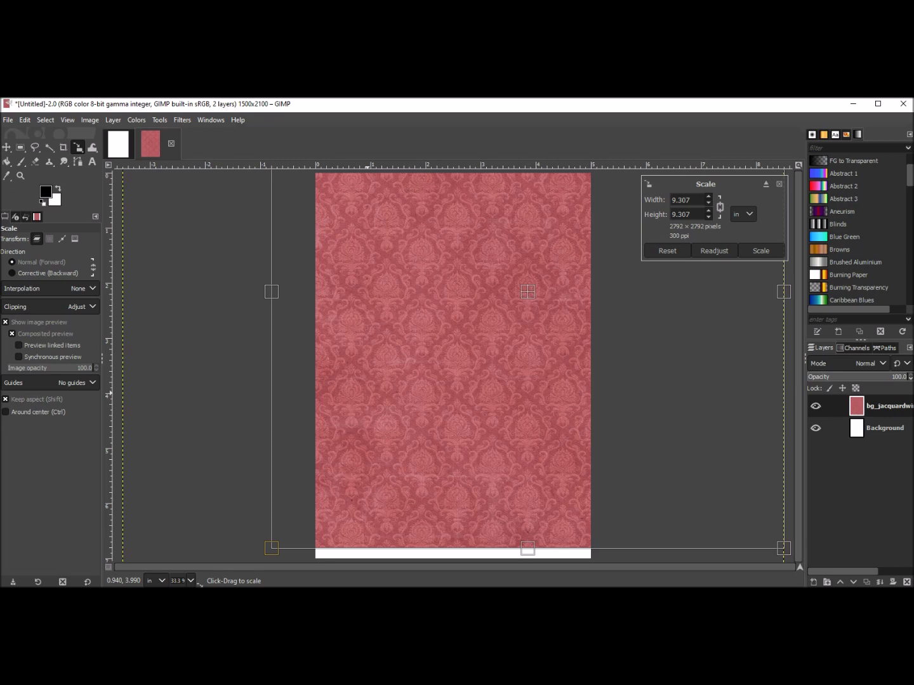
left_click_drag(368, 395, 372, 397)
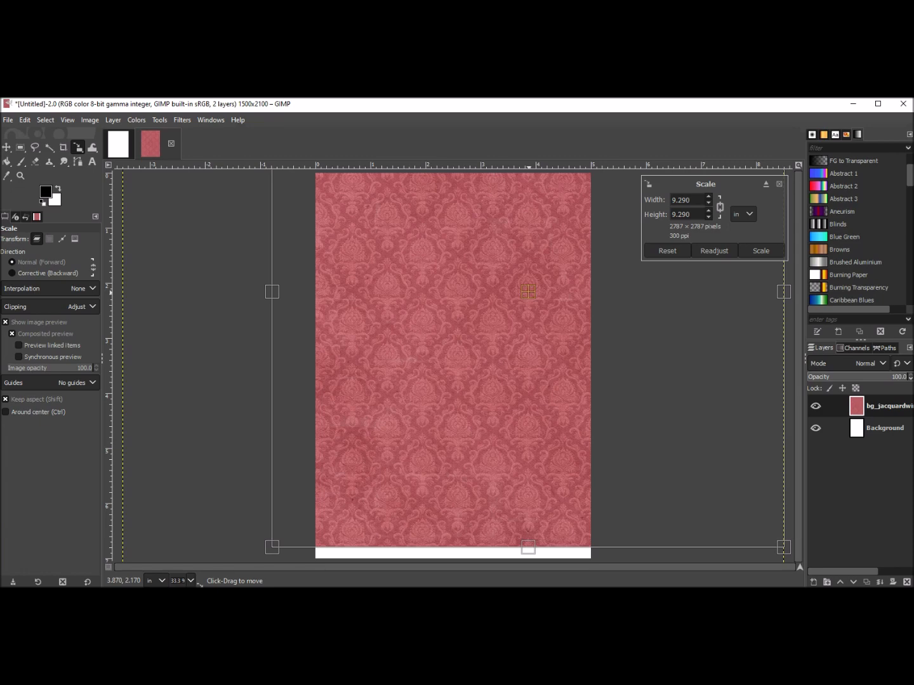
Reposition the scaled jacquard paper preview, then reset the scale transform.
left_click_drag(529, 291, 494, 341)
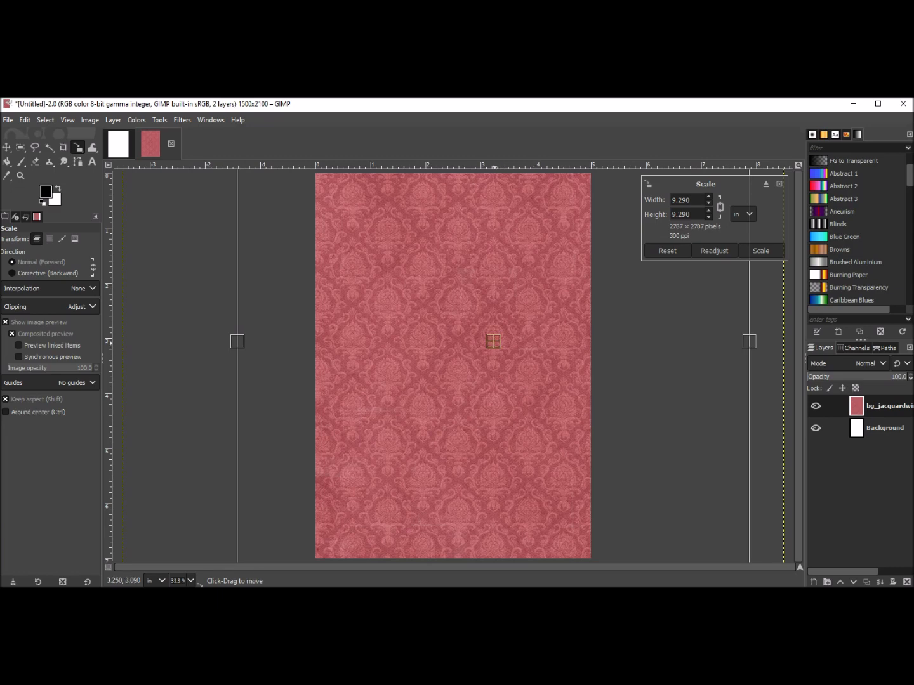
left_click_drag(494, 341, 460, 377)
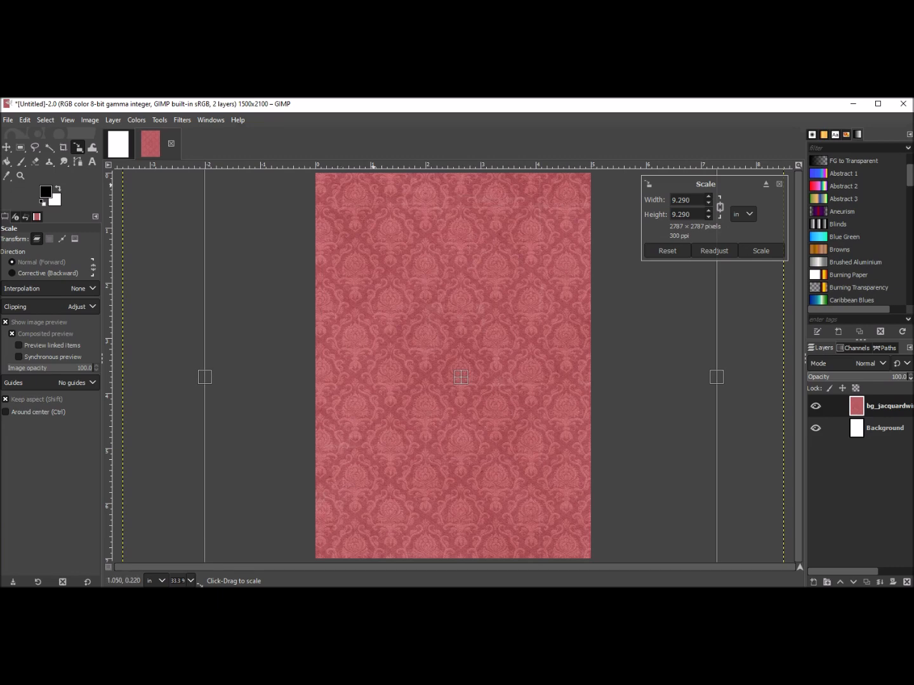
left_click_drag(466, 373, 458, 378)
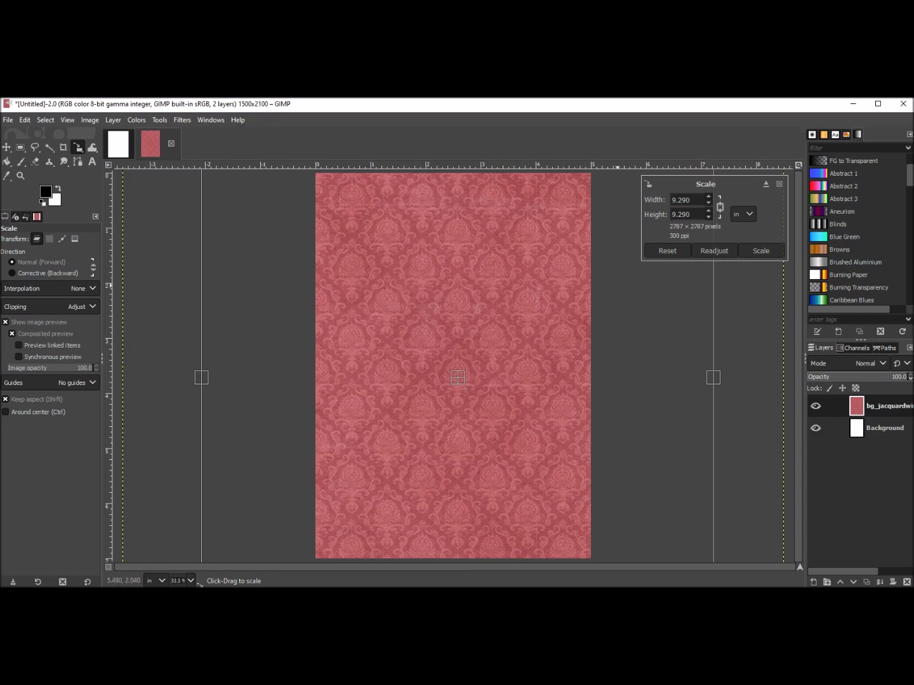
left_click(667, 250)
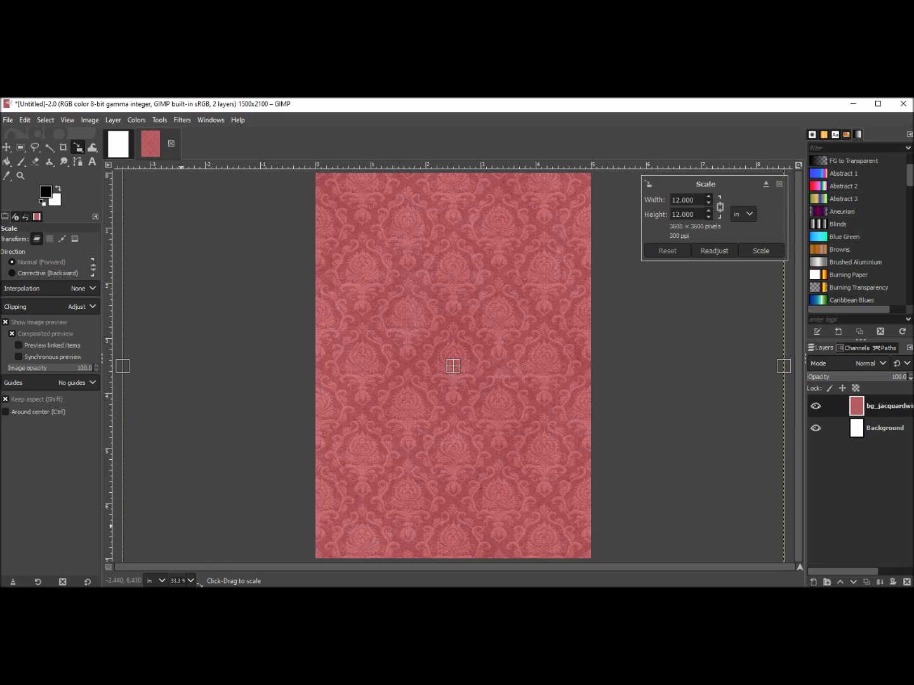
Scale the jacquard paper layer to about 9.17 inches square, centre it over the canvas, and apply the scale.
left_click_drag(184, 527, 353, 385)
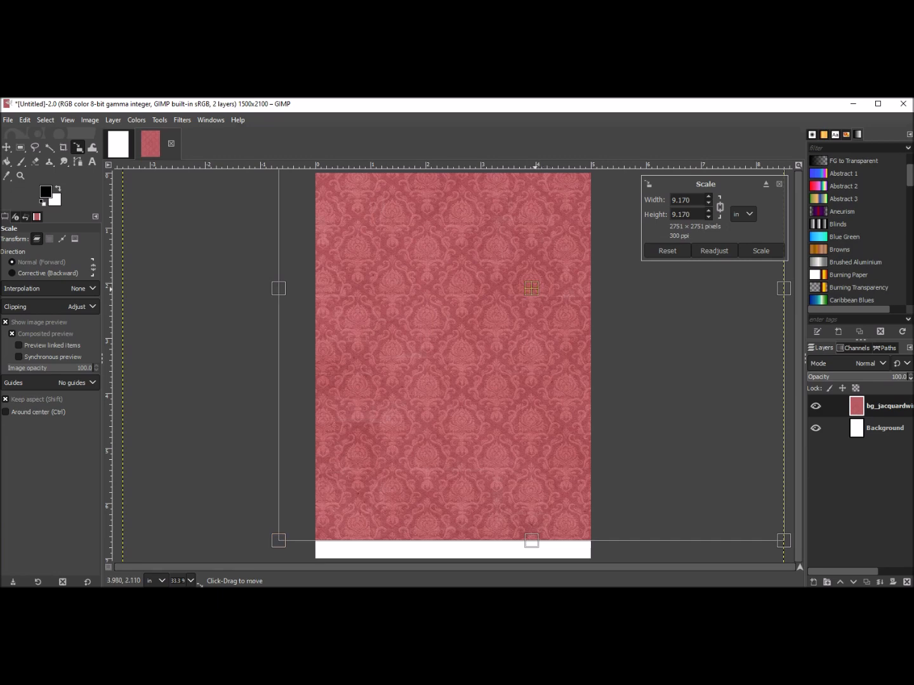
left_click_drag(532, 288, 492, 336)
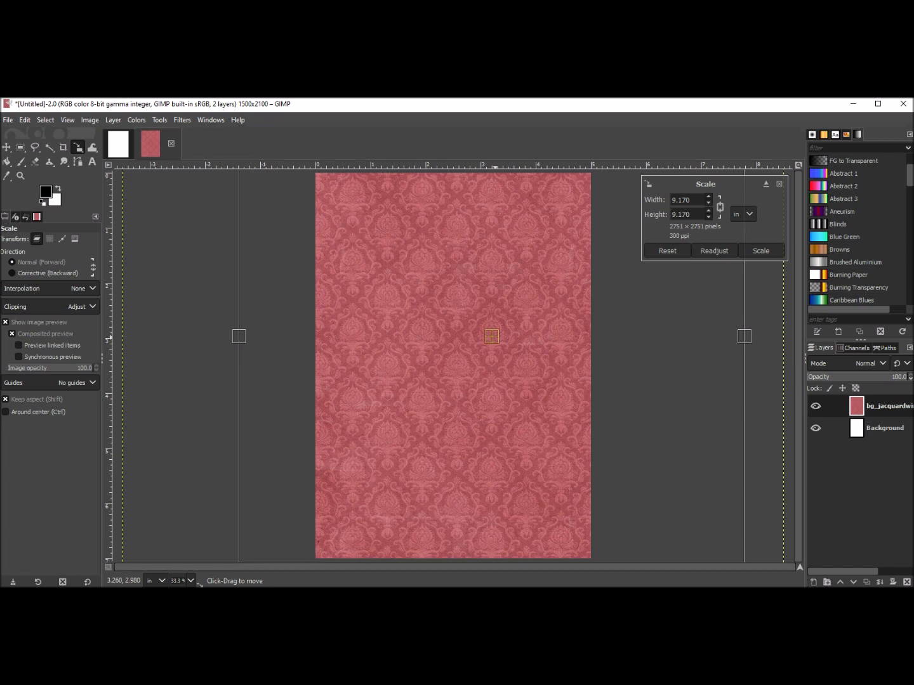
left_click_drag(492, 335, 492, 335)
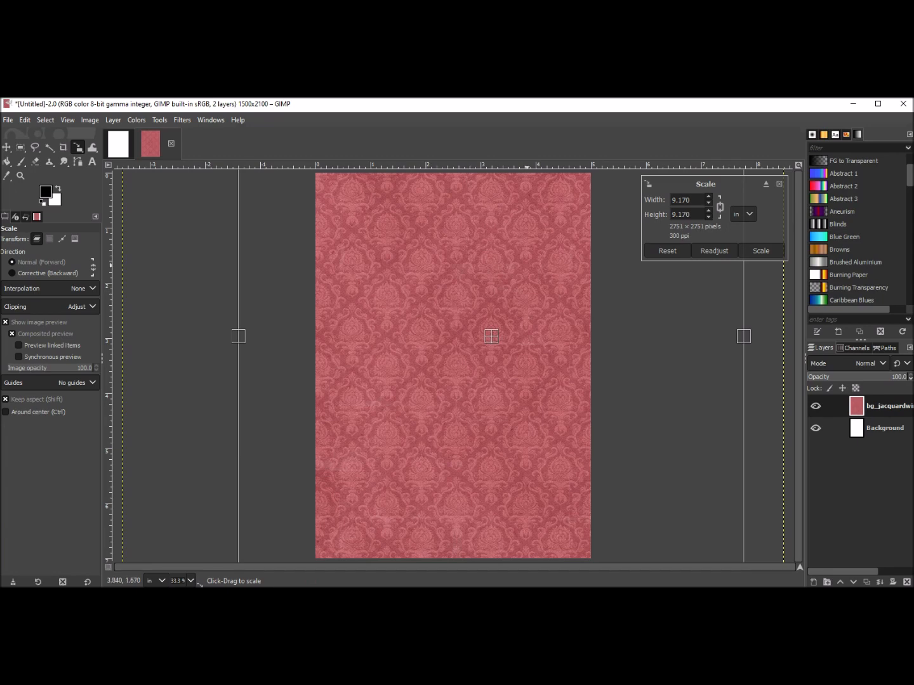
left_click(761, 251)
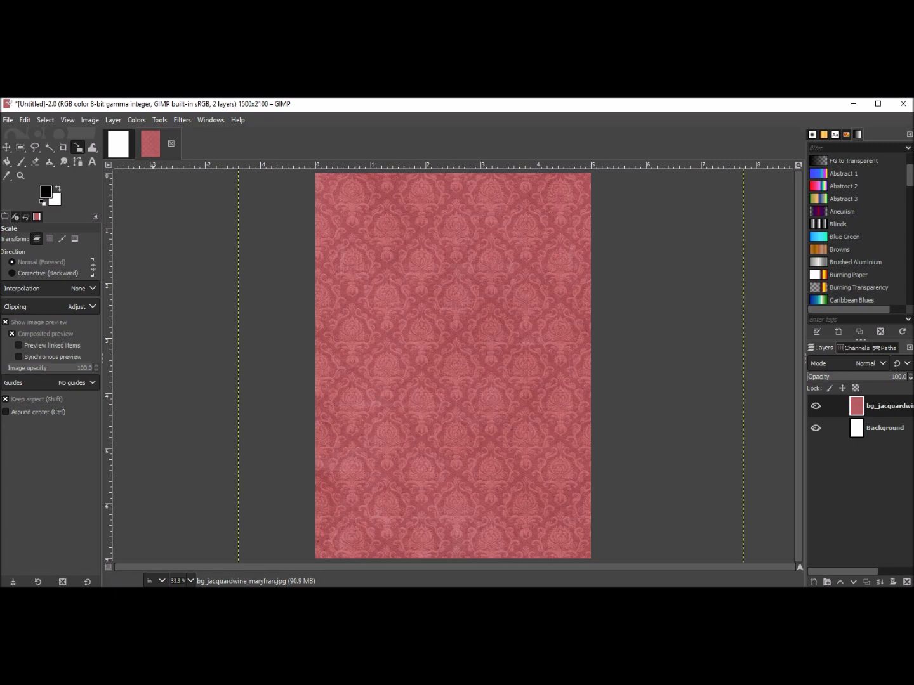
Fit the jacquard paper layer to the image size with Layer to Image Size.
left_click(118, 145)
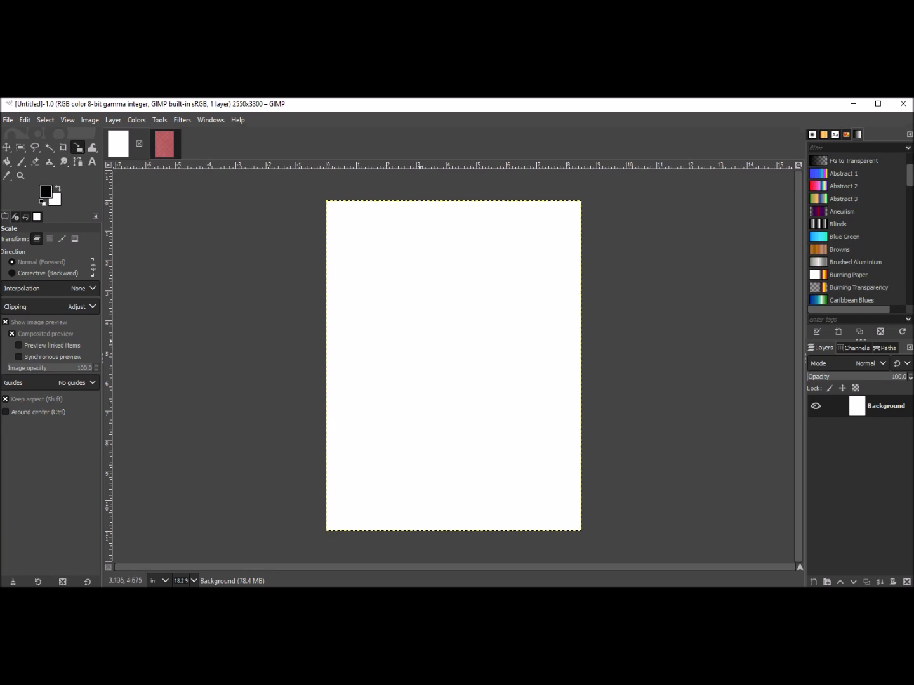
left_click(164, 144)
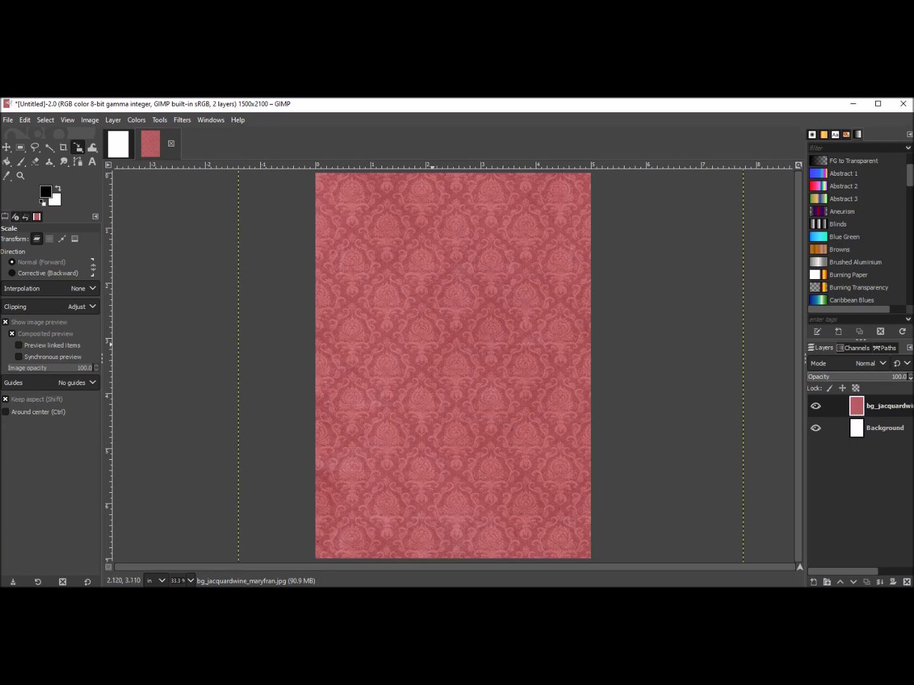
left_click(7, 147)
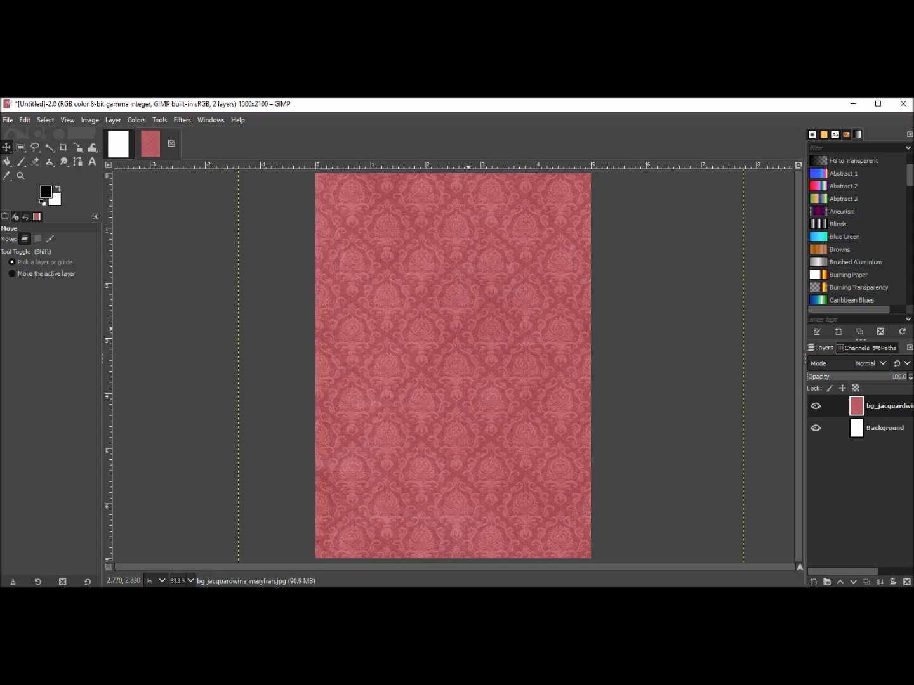
right_click(469, 330)
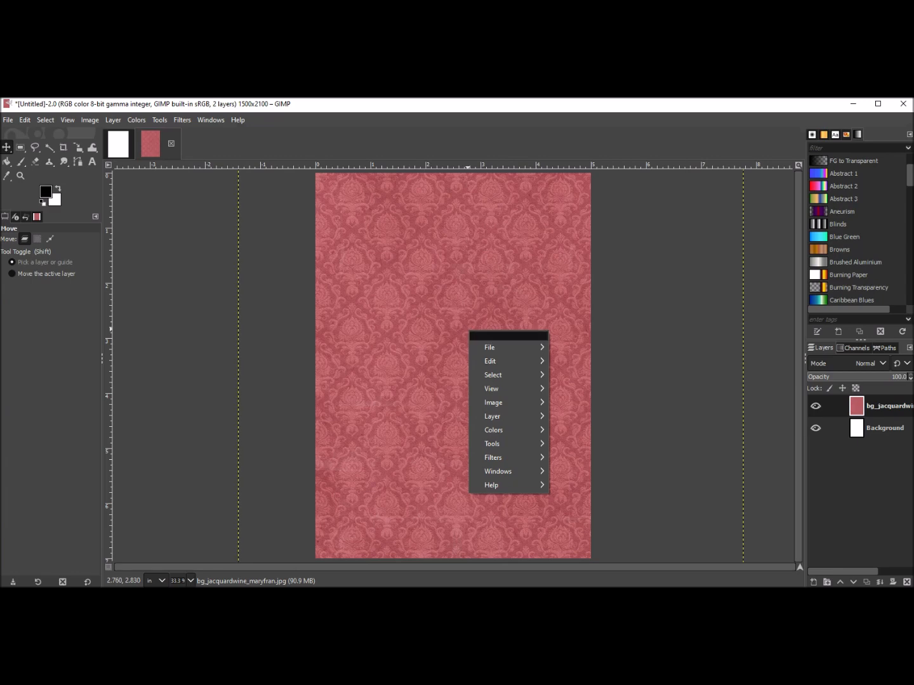
mouse_move(493, 416)
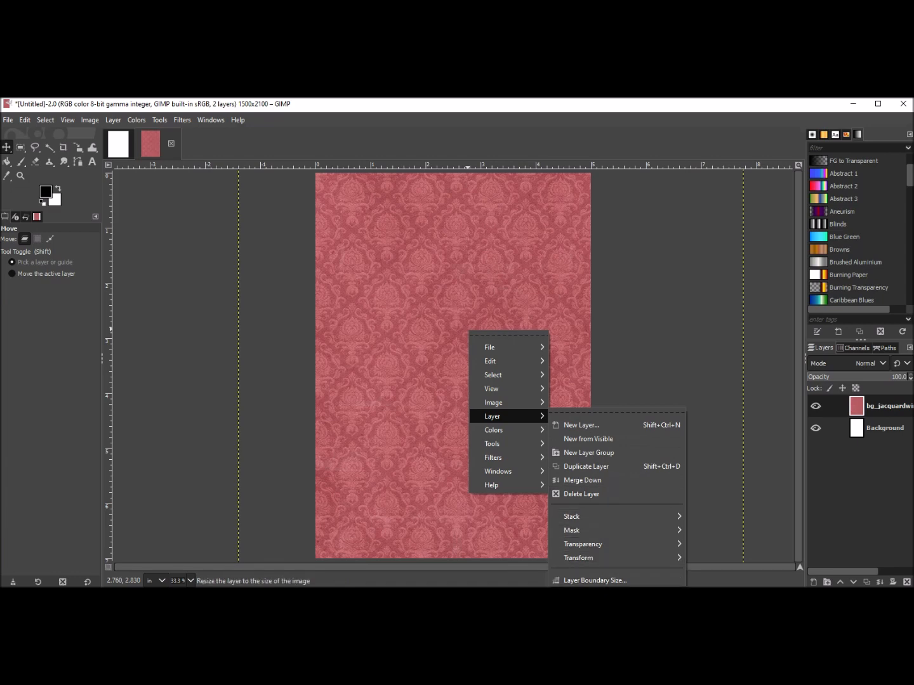
left_click(595, 594)
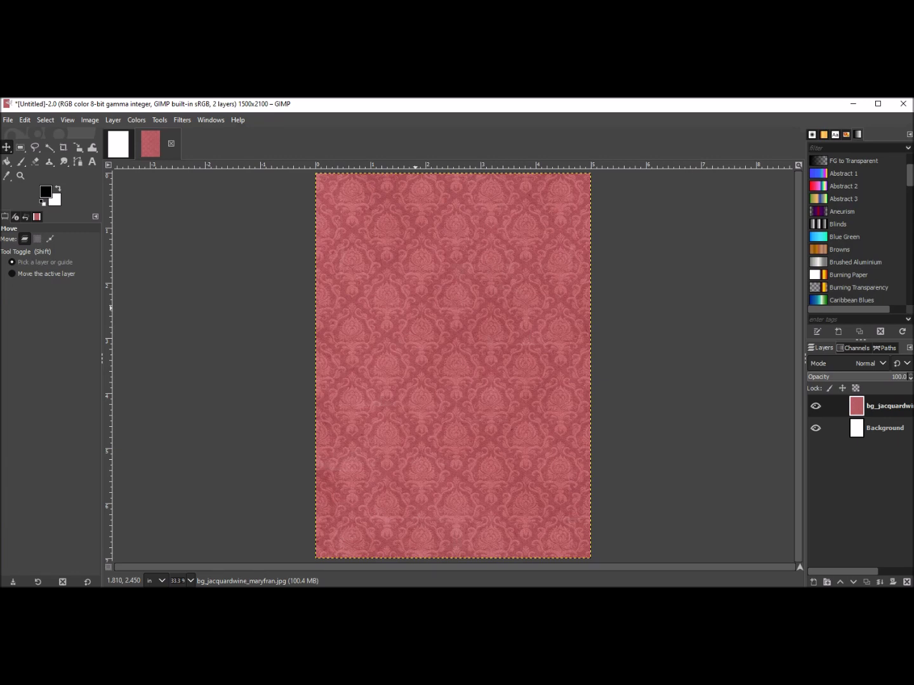
Copy the jacquard paper layer and paste it as a new layer into the 8.5 × 11 inch image.
right_click(417, 309)
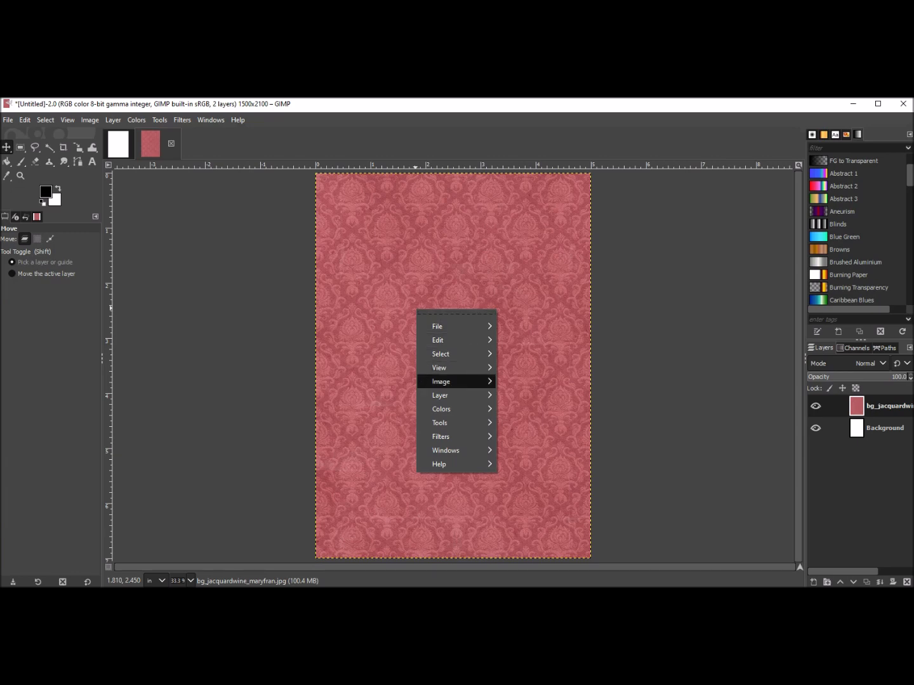
mouse_move(445, 381)
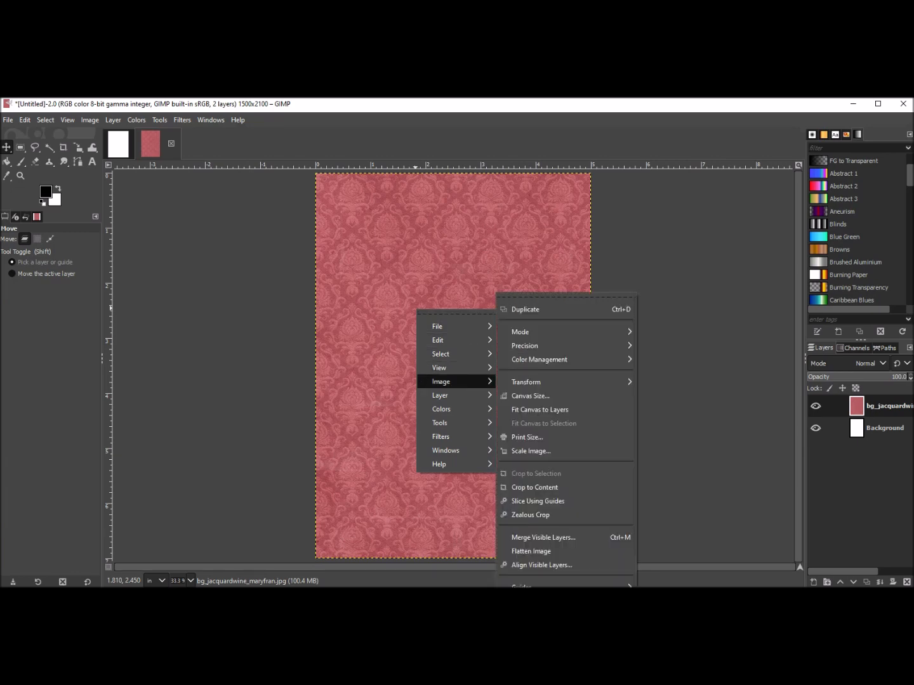
mouse_move(443, 339)
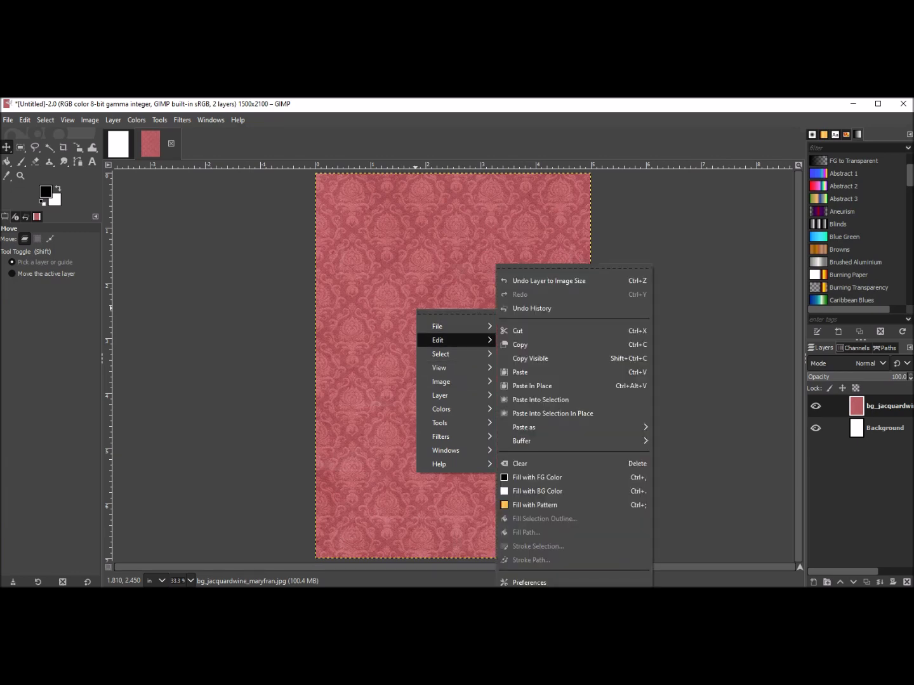
left_click(520, 344)
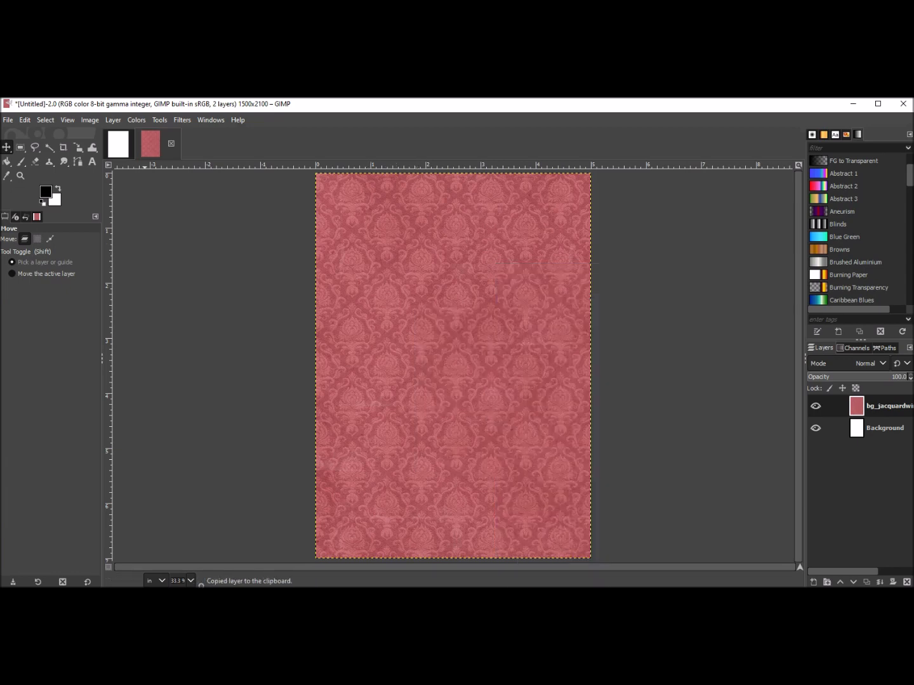
key("alt+1")
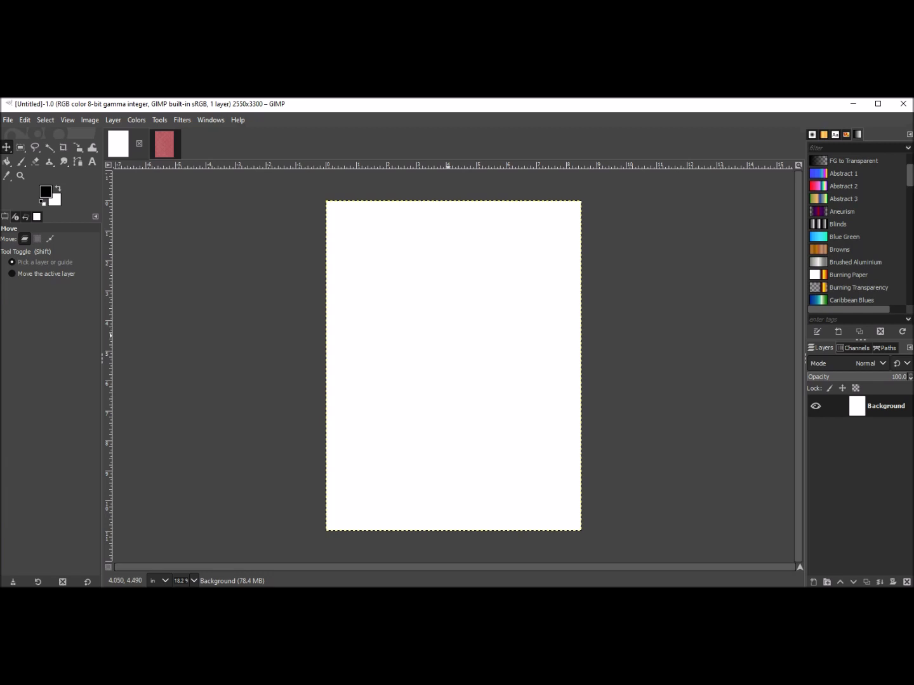
right_click(448, 336)
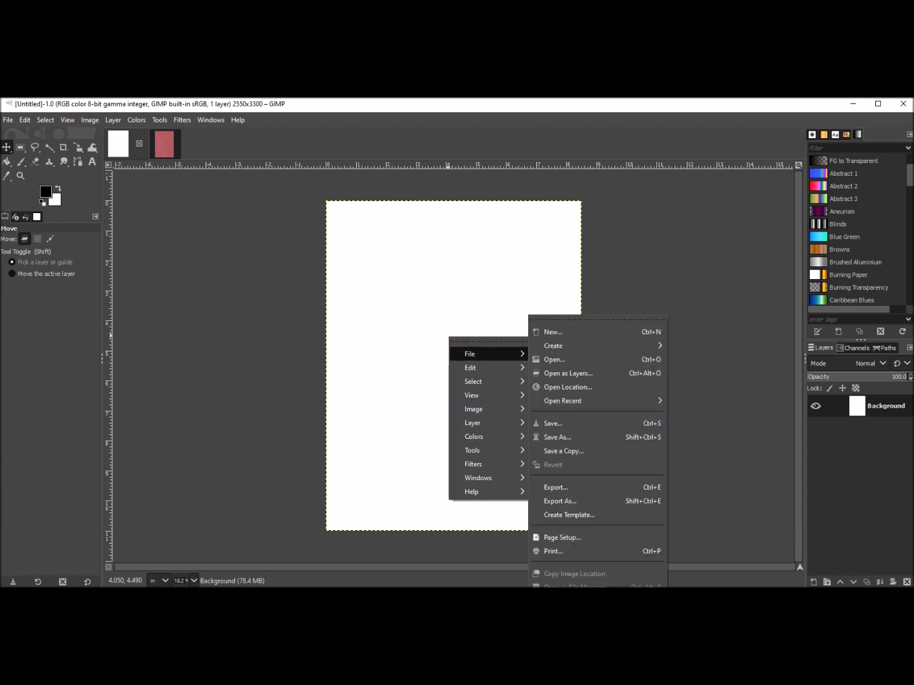
mouse_move(470, 368)
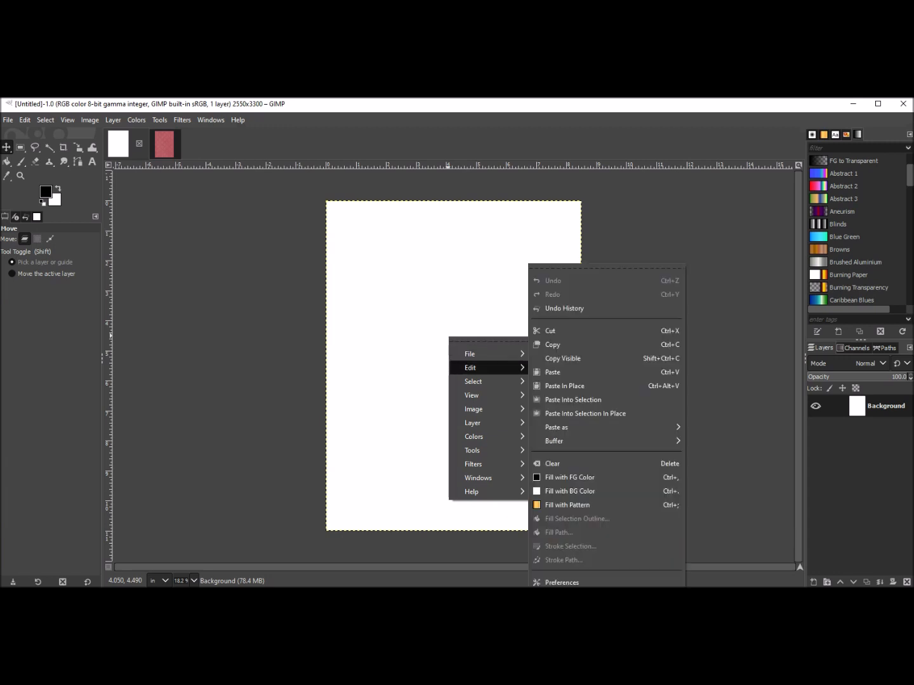
left_click(552, 373)
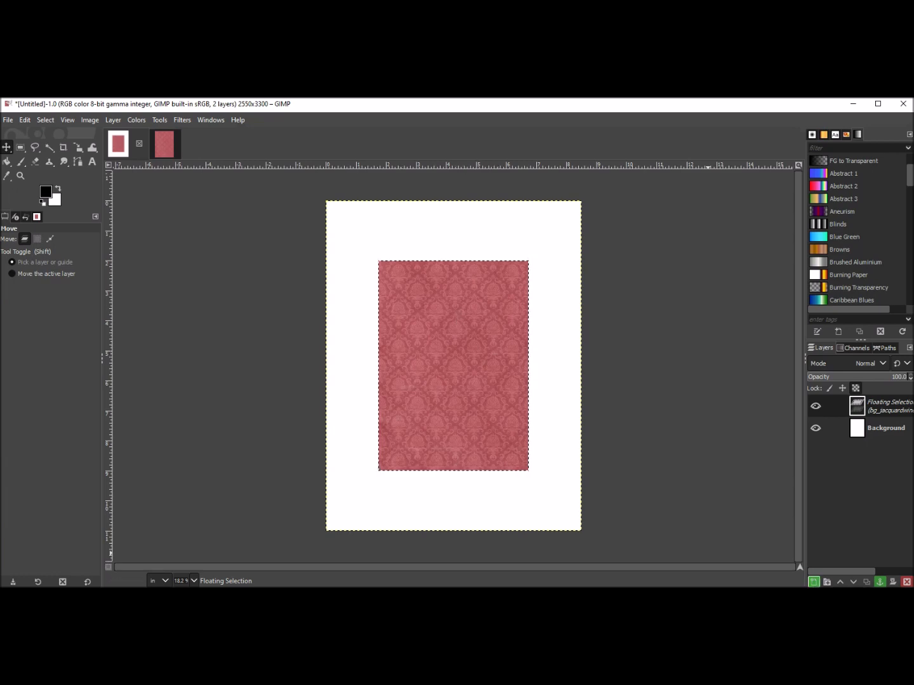
left_click(814, 581)
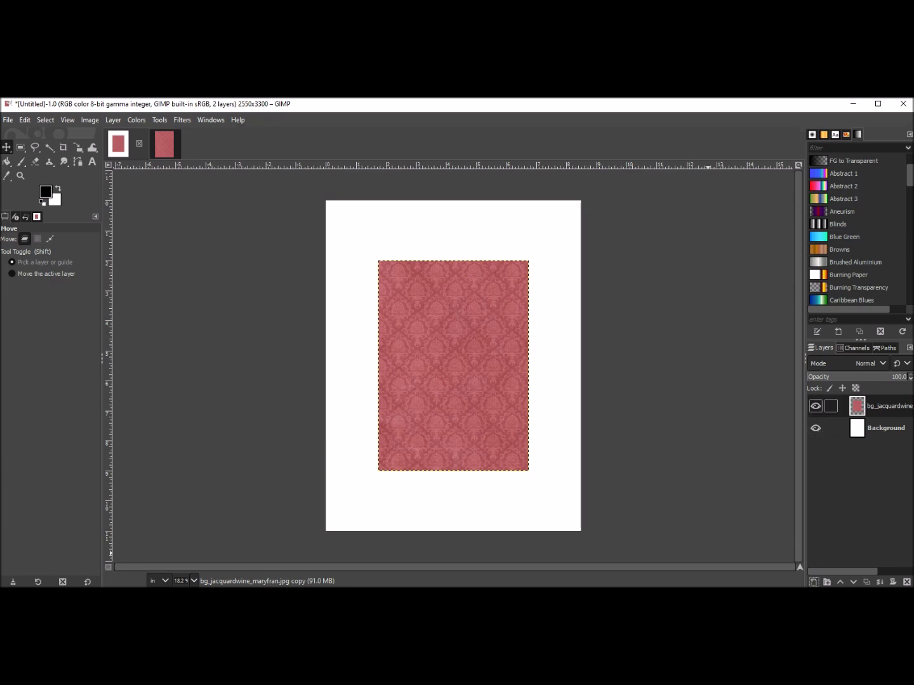
mouse_move(444, 315)
left_mouse_down()
mouse_move(400, 256)
mouse_move(492, 319)
mouse_move(532, 248)
mouse_move(410, 251)
mouse_move(448, 318)
mouse_move(454, 303)
left_mouse_up()
left_click_drag(446, 356, 449, 350)
key("ctrl+z")
key("ctrl+z")
key("ctrl+z")
key("ctrl+z")
Create a new image 4.75 inches wide and 6.75 inches high.
left_click(8, 119)
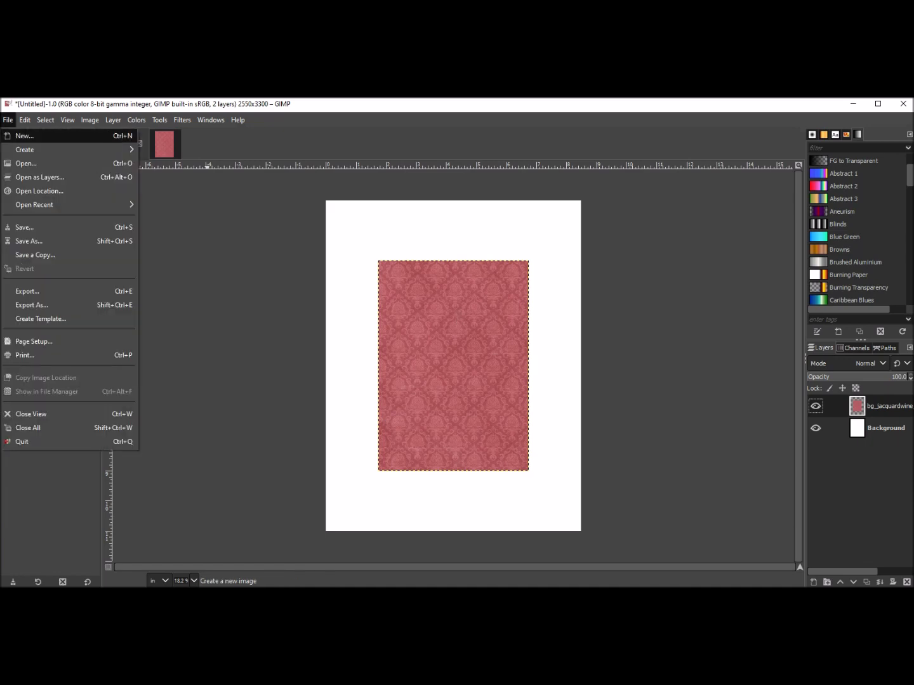
left_click(24, 136)
left_click(118, 203)
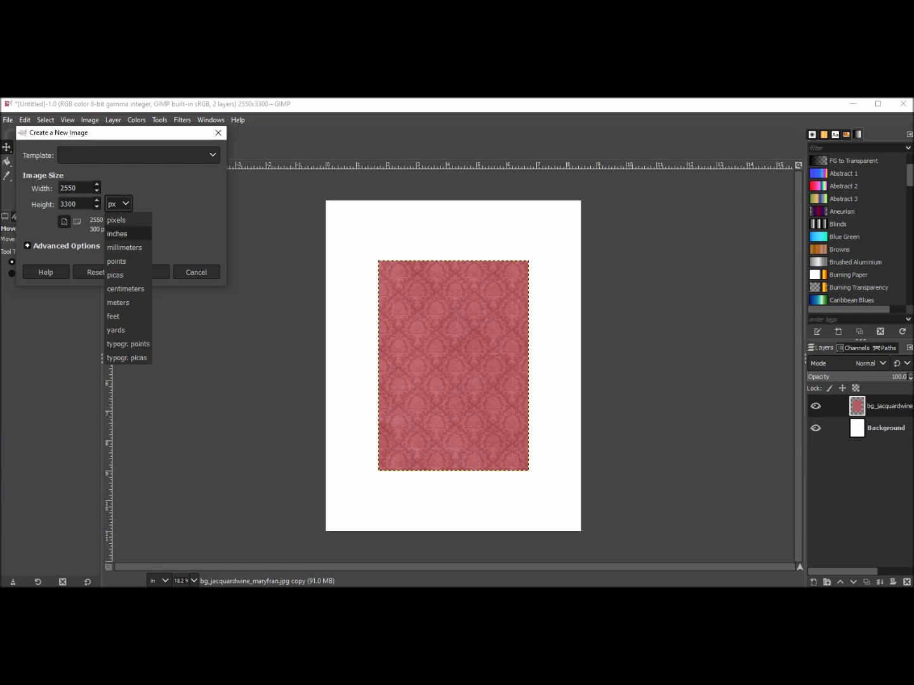
left_click(116, 234)
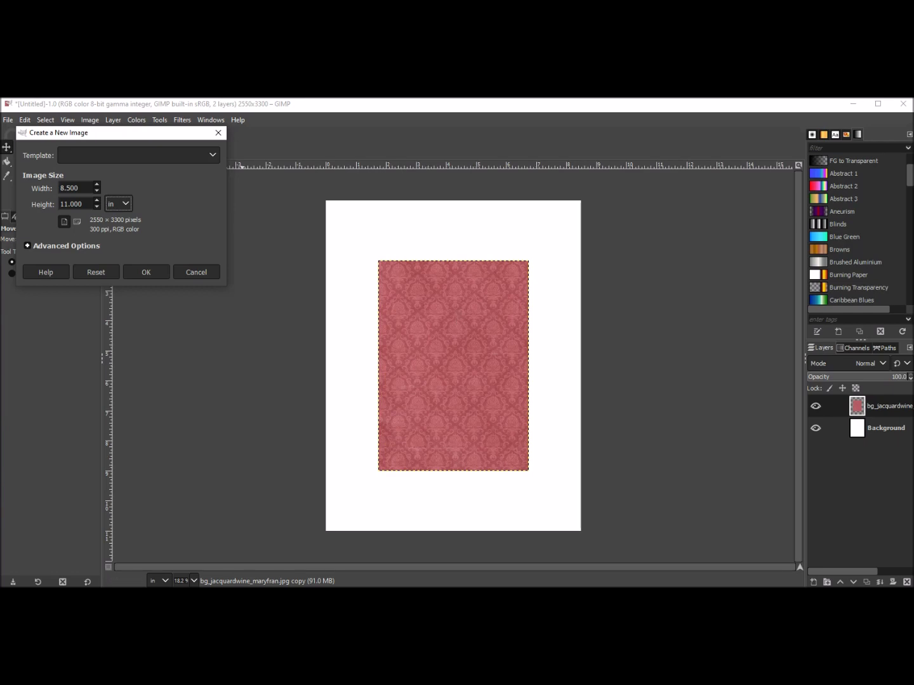
left_click_drag(80, 187, 59, 188)
type("4.75")
key("Tab")
type("6.75")
key("Tab")
key("Return")
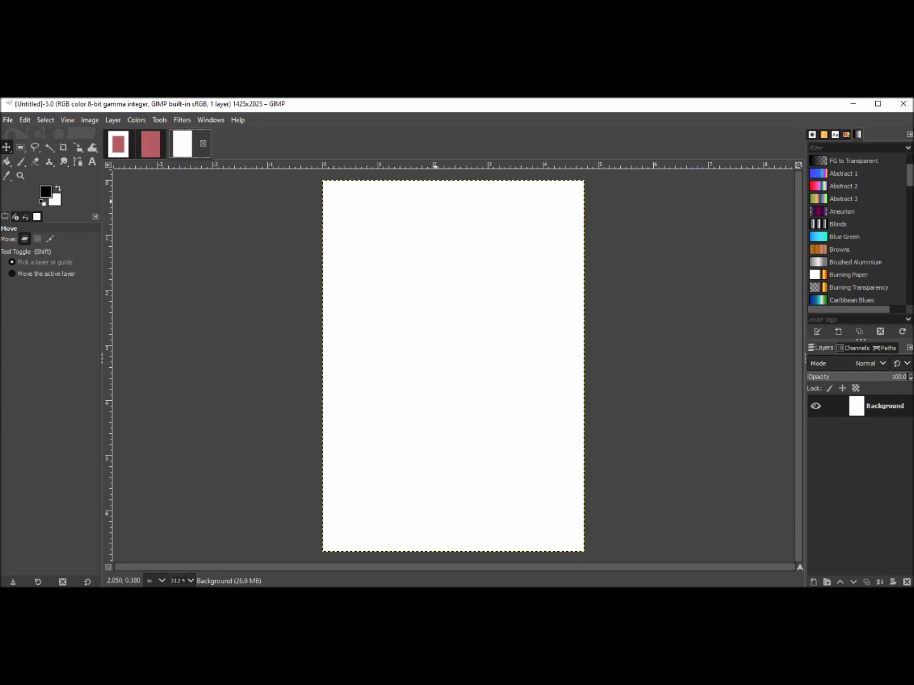
Drag the bg_lacepink_maryfran paper from the Olivia Rose papers folder onto the new 4.75 × 6.75 image.
left_click(49, 566)
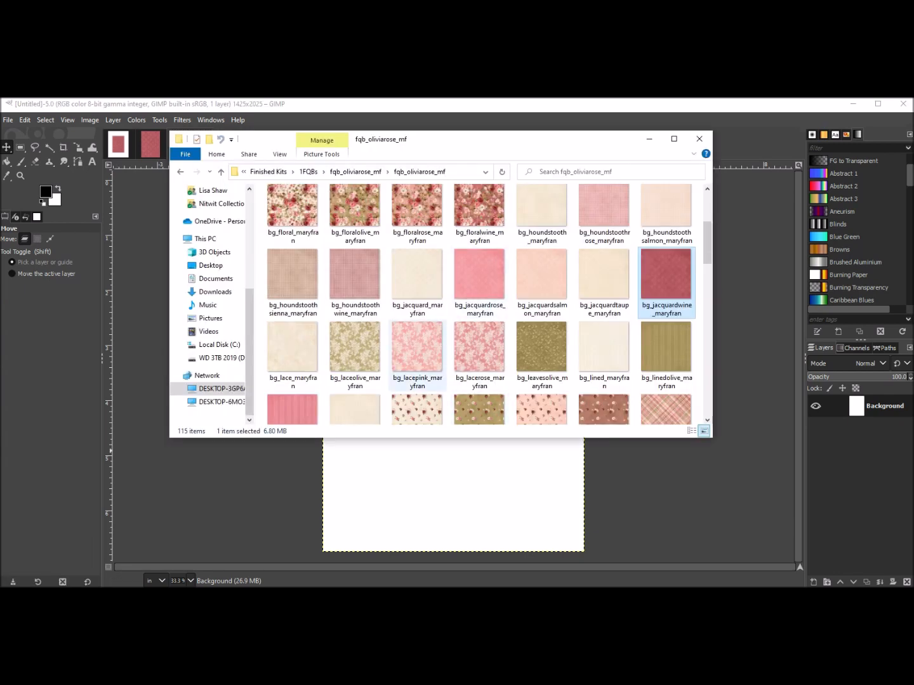
left_click(417, 350)
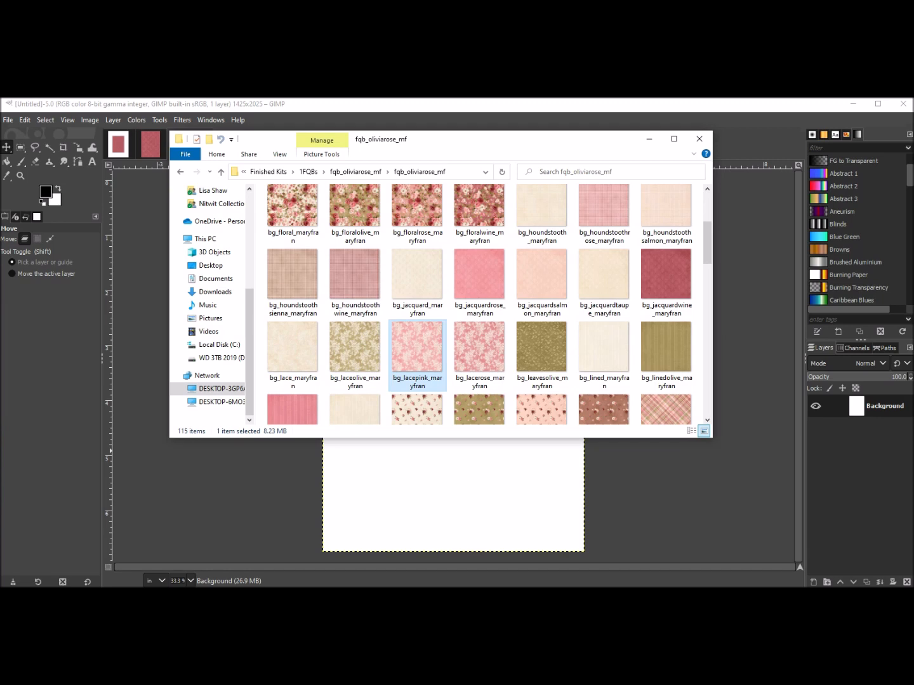
left_click_drag(416, 351, 447, 487)
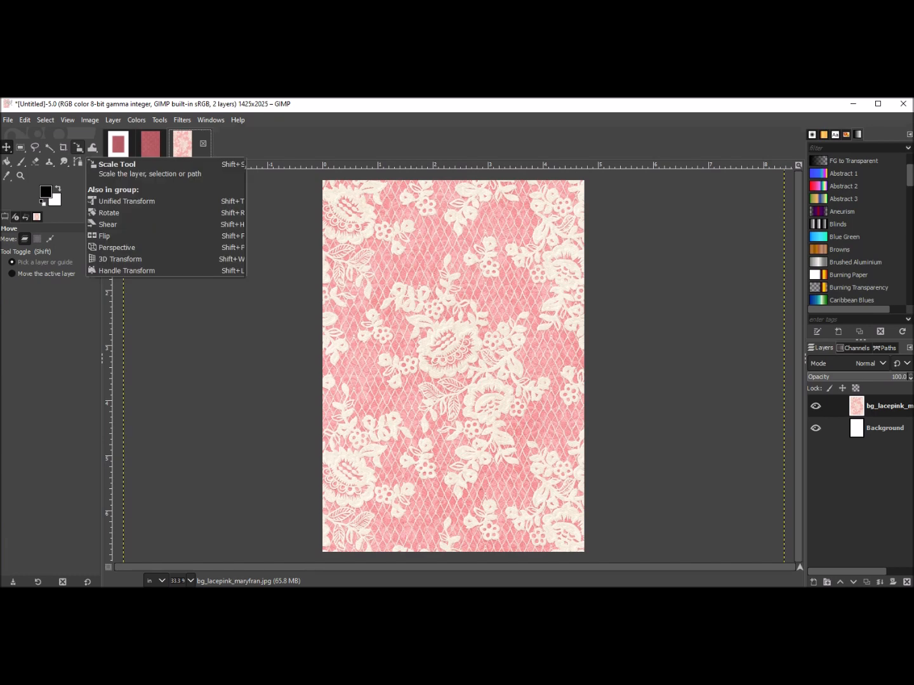
Scale the lace pink paper layer to about 9.48 inches square with the Scale tool, centre it, and apply.
left_click(78, 148)
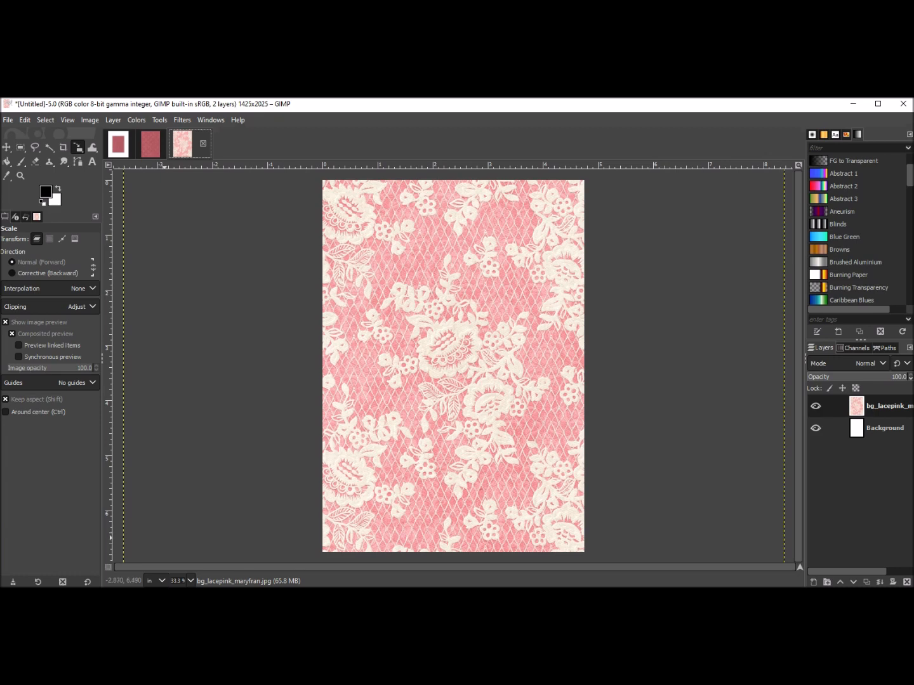
left_click(167, 540)
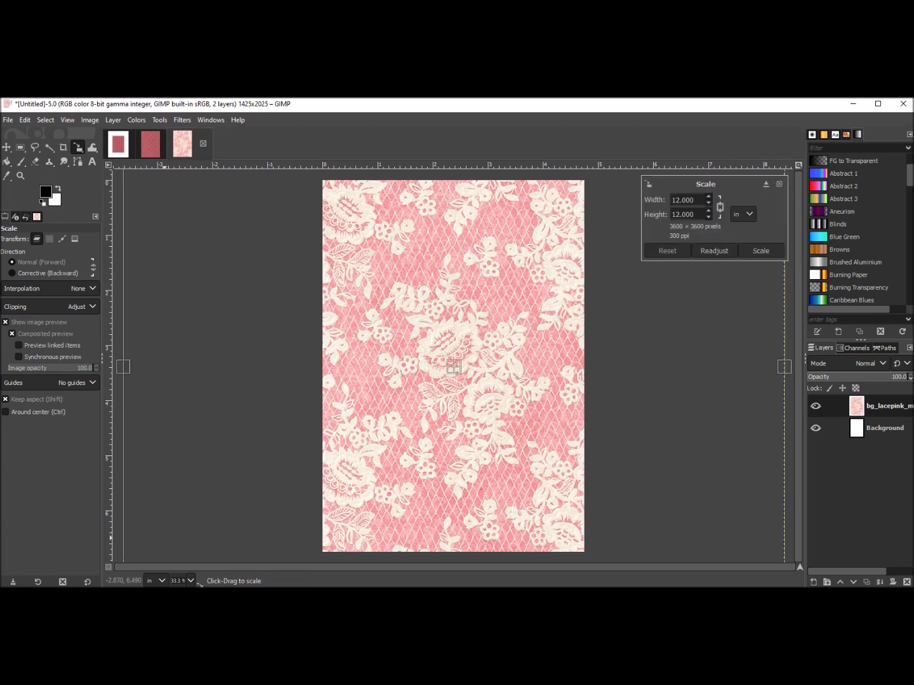
left_click_drag(165, 540, 314, 416)
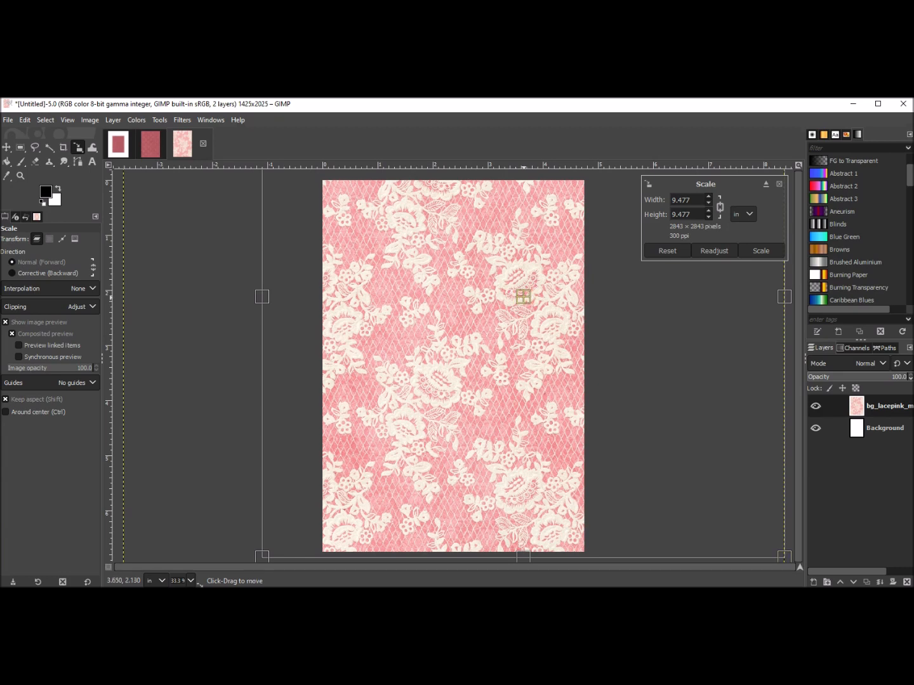
left_click_drag(523, 297, 442, 335)
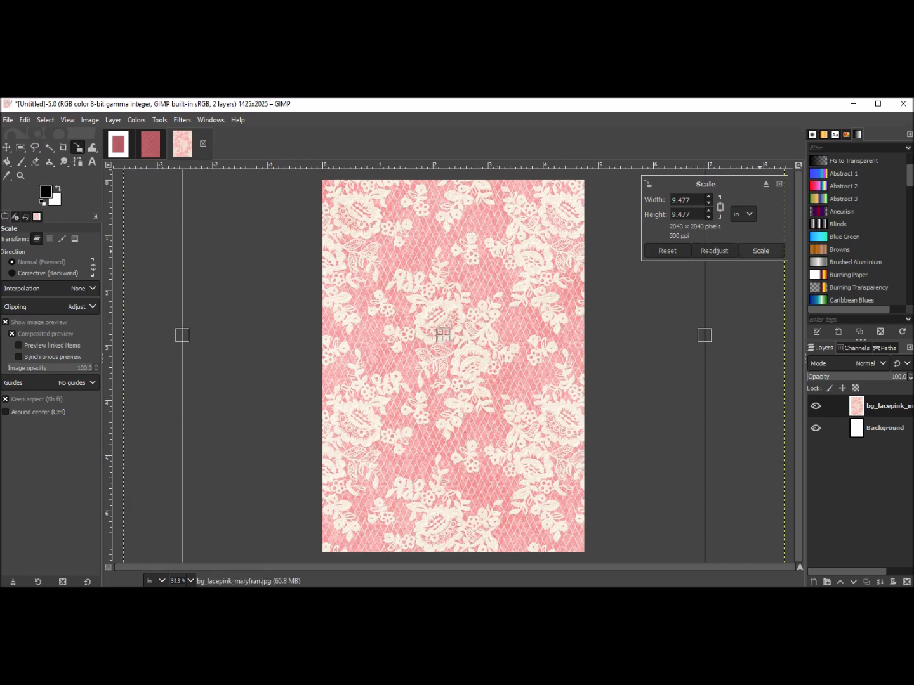
left_click(760, 251)
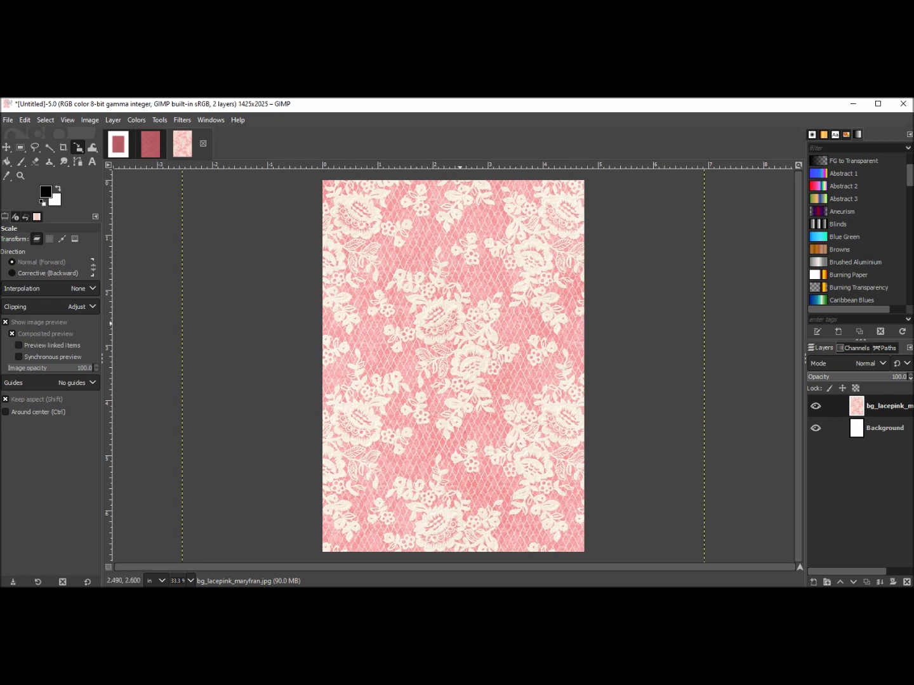
Resize the lace pink paper layer to the image size.
left_click(6, 147)
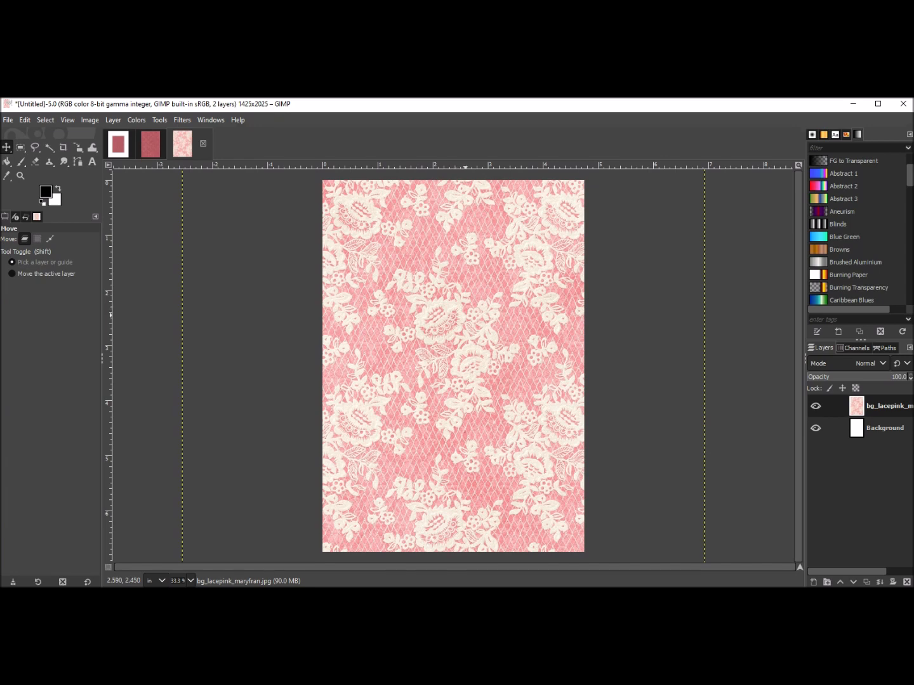
right_click(466, 316)
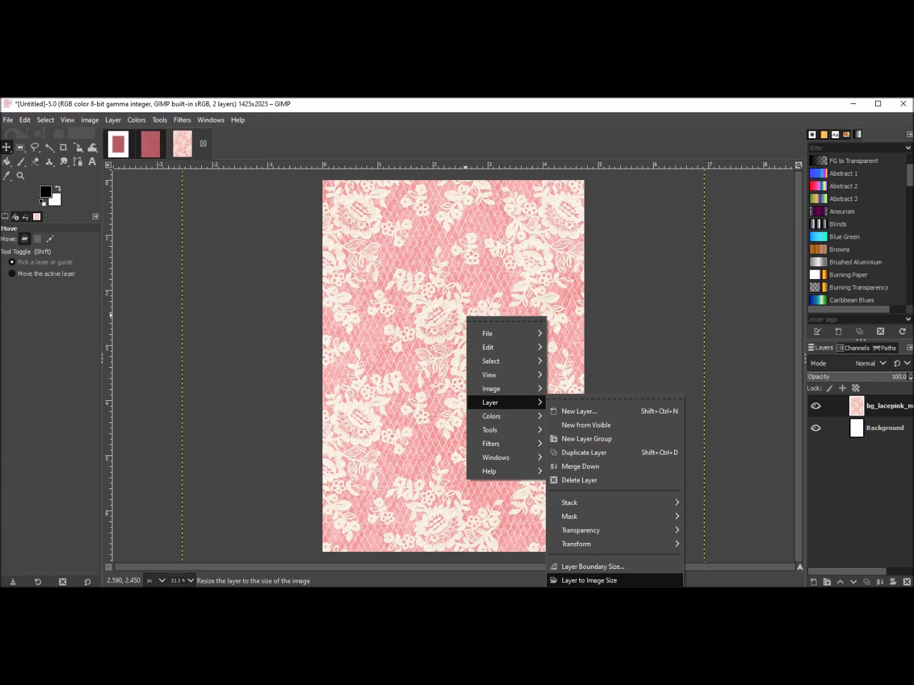
left_click(590, 581)
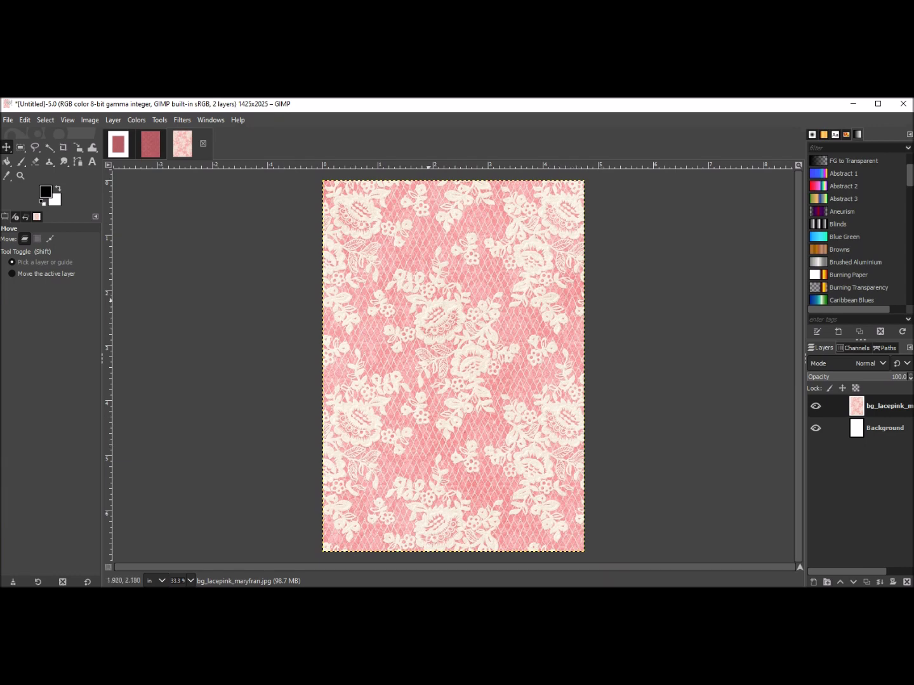
Copy the lace pink paper layer from the 4.75 × 6.75 image.
left_click(118, 144)
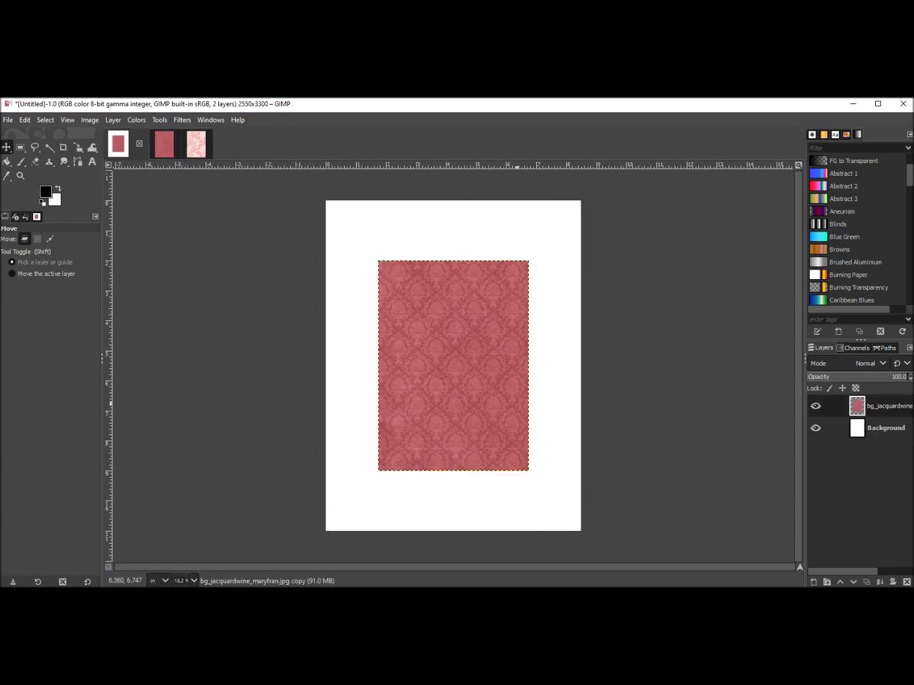
left_click(196, 144)
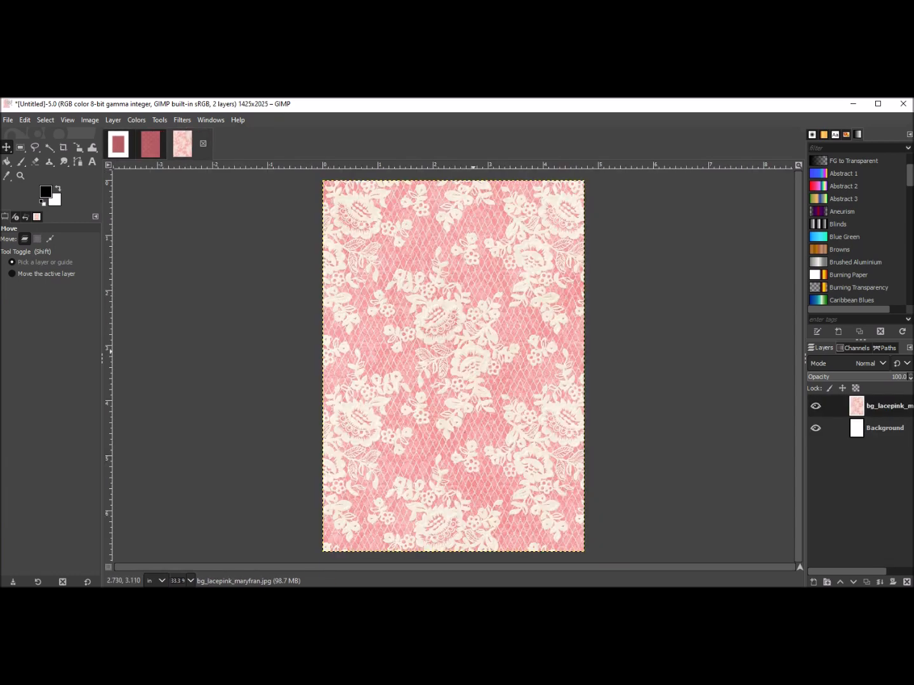
right_click(465, 321)
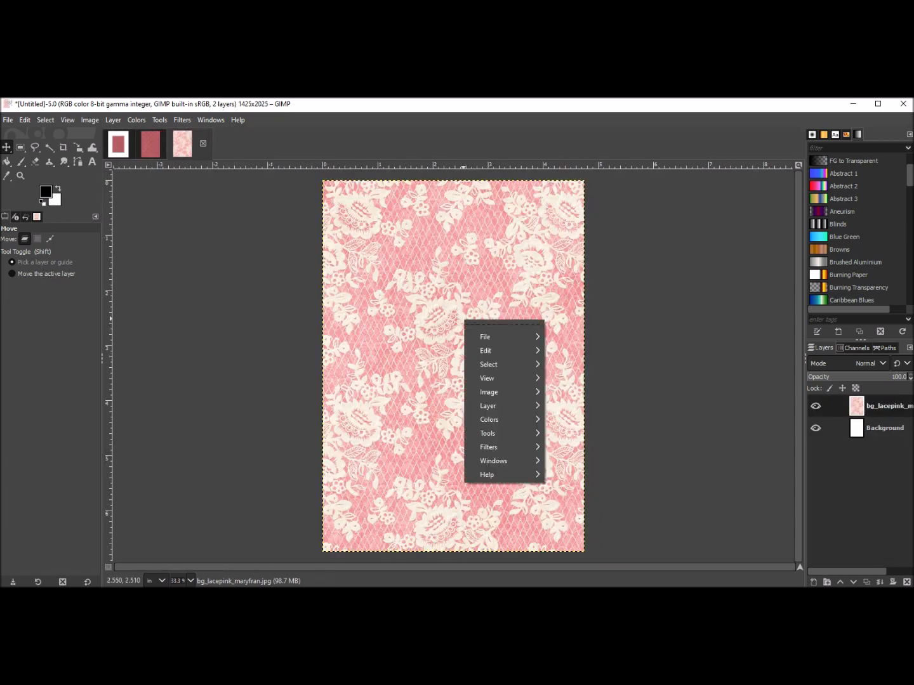
mouse_move(492, 351)
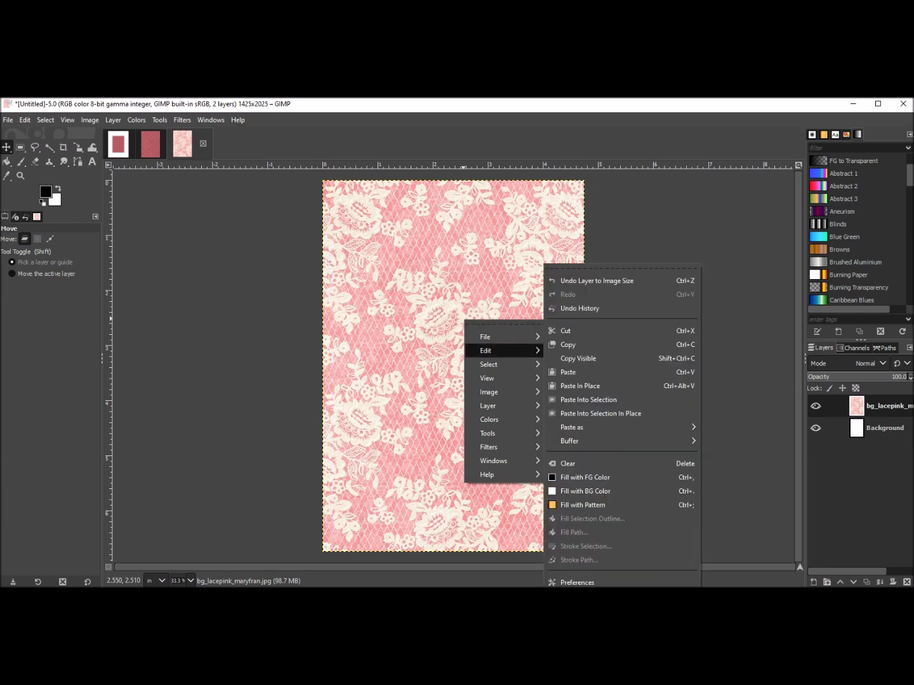
left_click(568, 344)
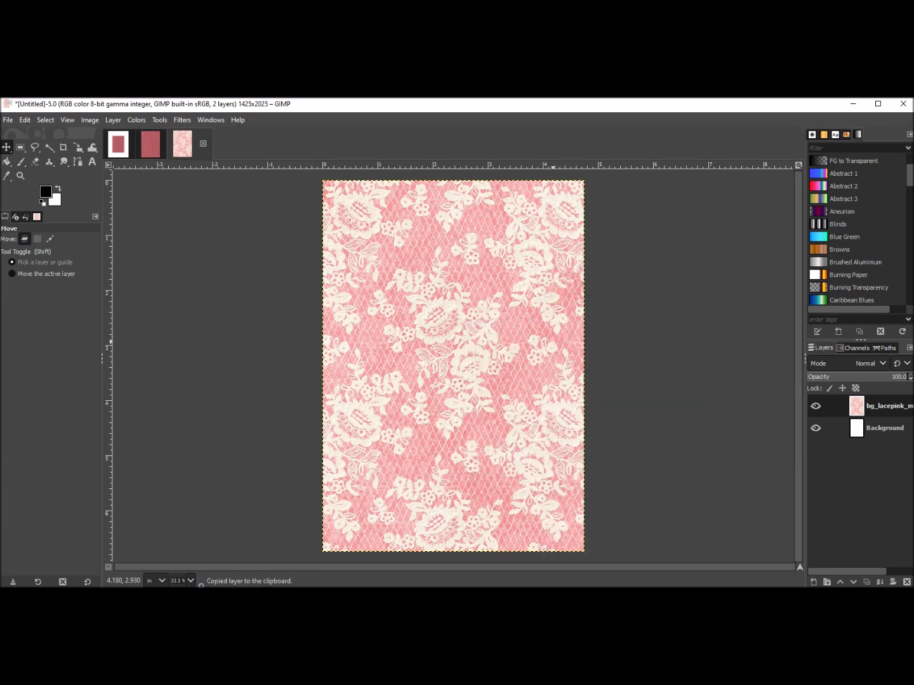
Paste the lace pink layer into the 8.5 × 11 inch image and turn it into a new layer.
left_click(119, 145)
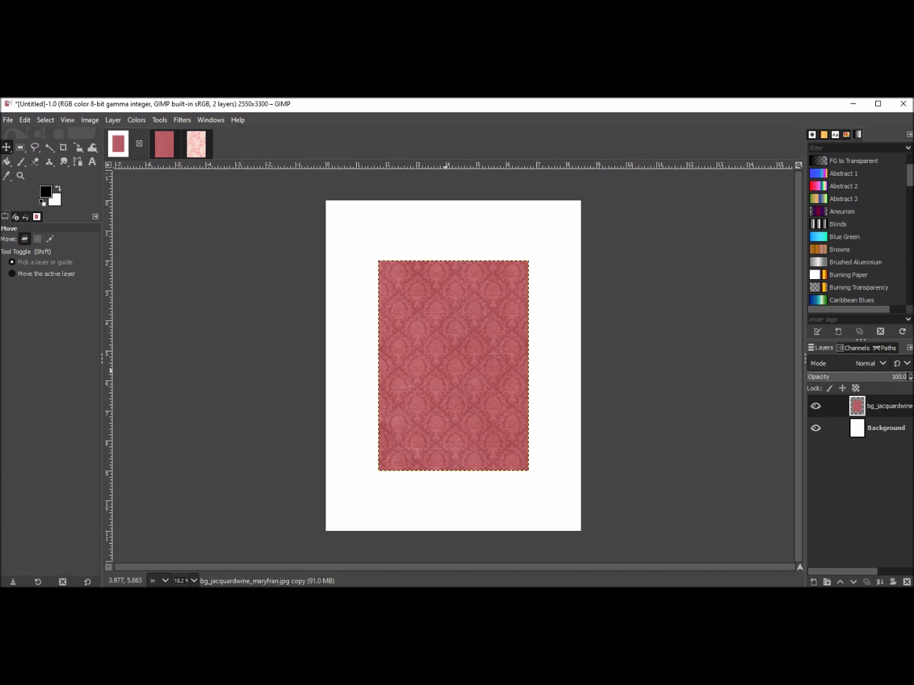
right_click(448, 351)
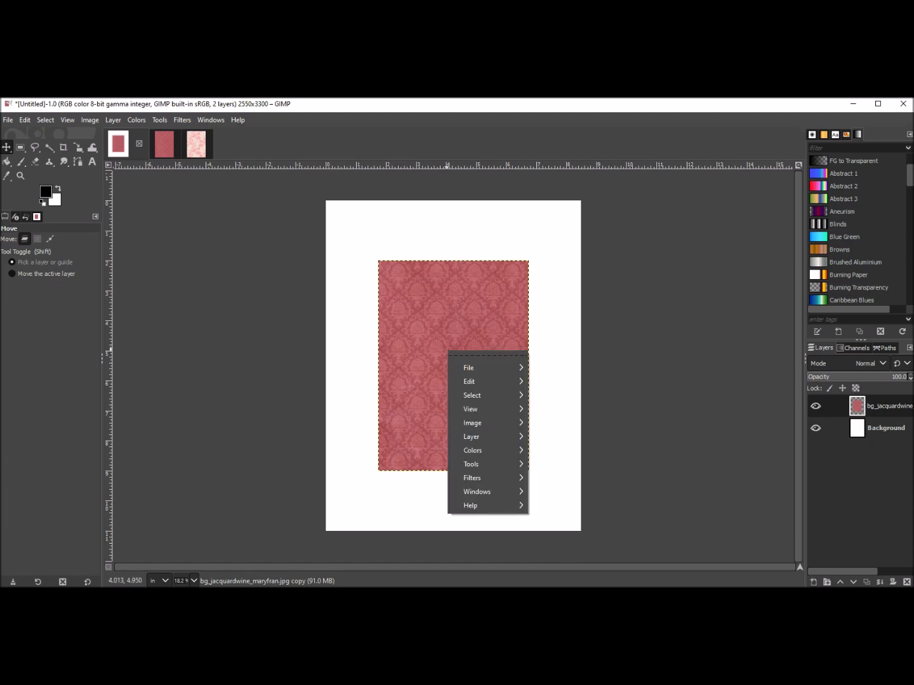
mouse_move(472, 382)
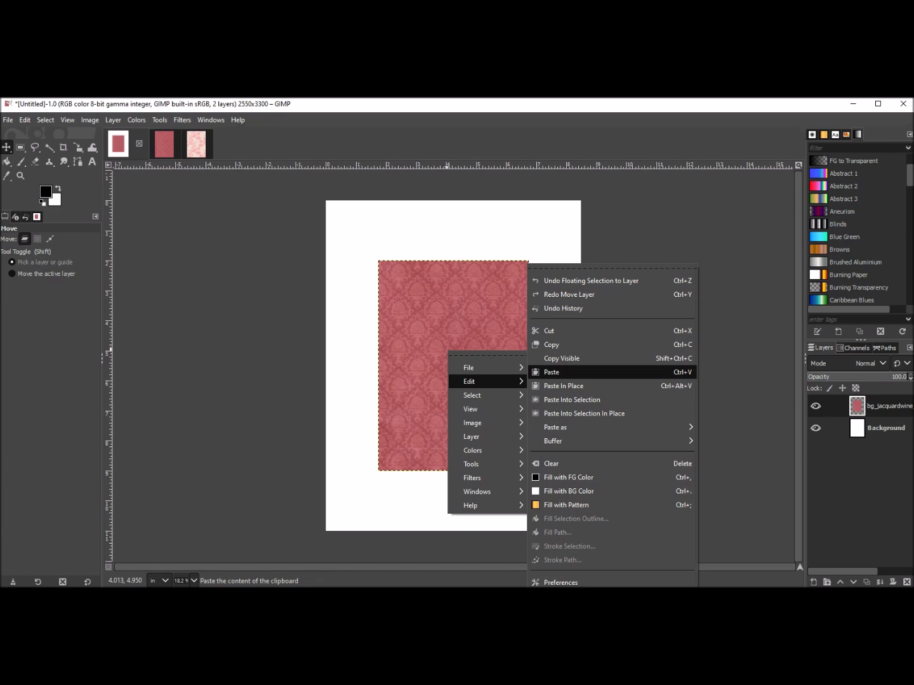
left_click(552, 372)
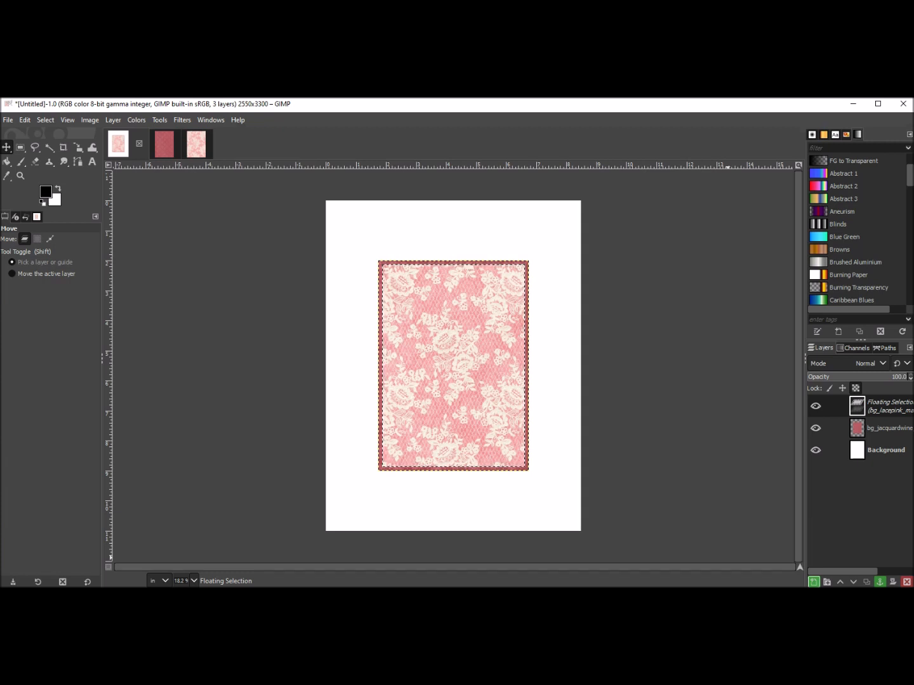
key("shift+ctrl+n")
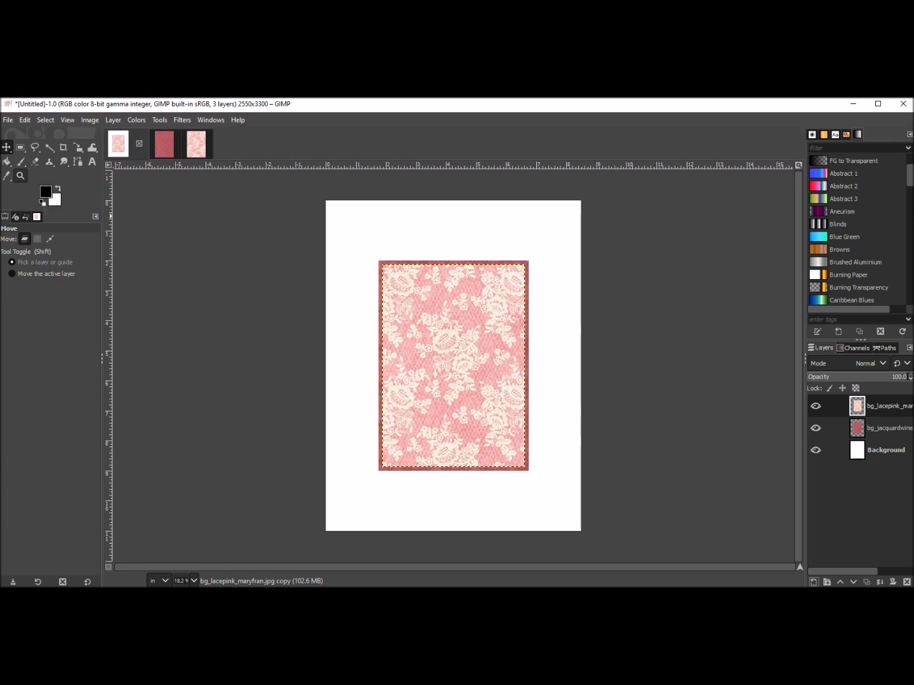
Move the pasted lace pink layer toward the upper left, then undo the move.
key("z")
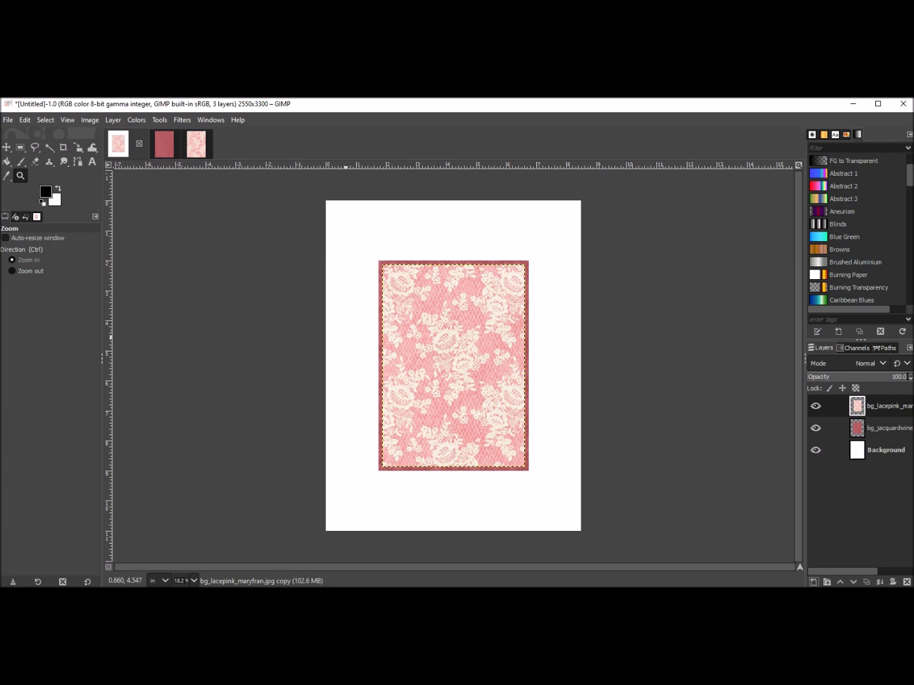
left_click(345, 337)
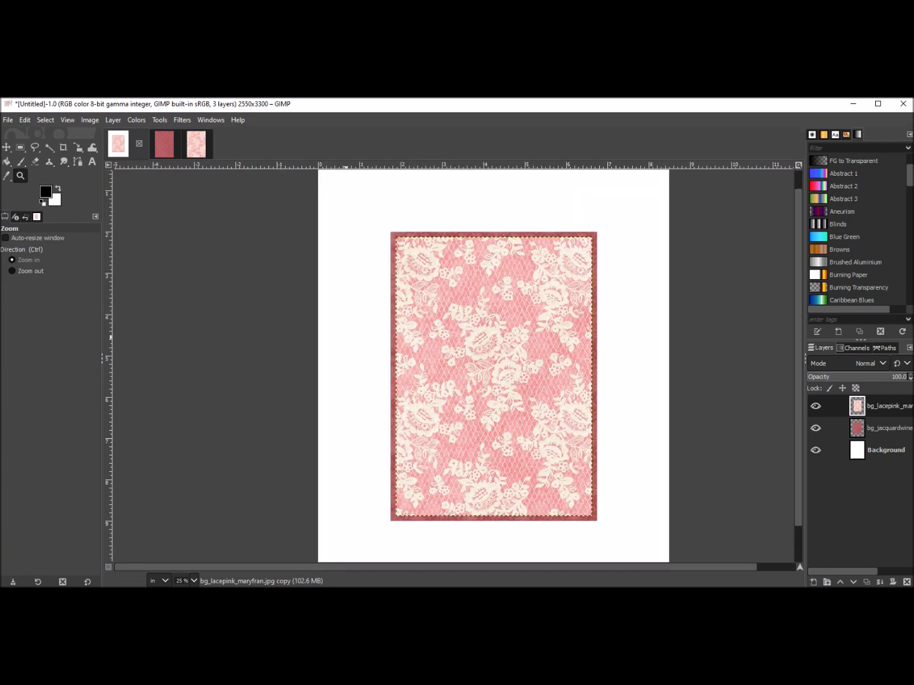
left_click(345, 337)
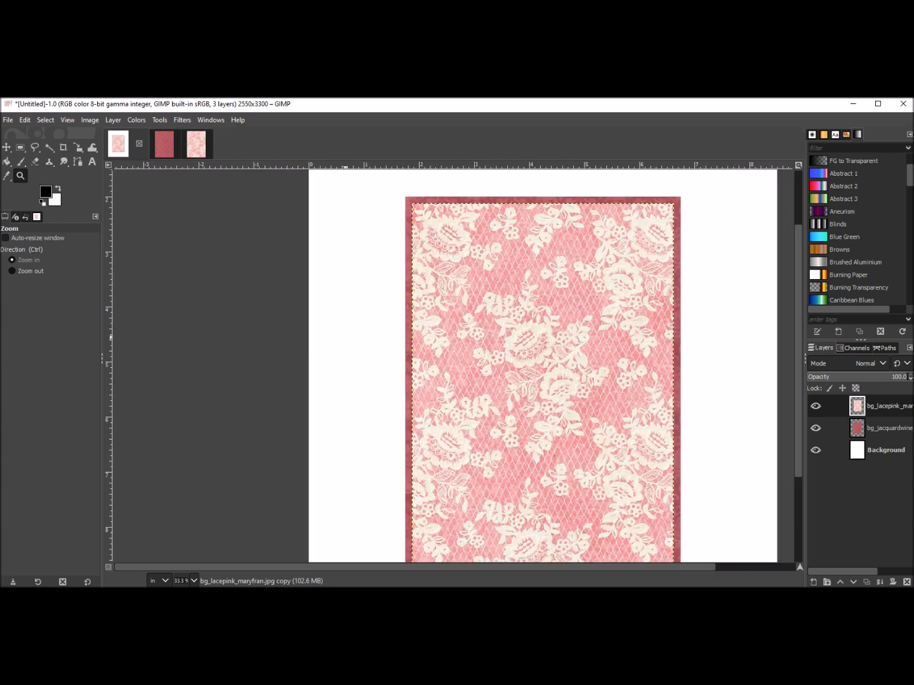
mouse_move(797, 321)
left_mouse_down()
mouse_move(798, 358)
mouse_move(799, 328)
mouse_move(798, 354)
mouse_move(799, 340)
left_mouse_up()
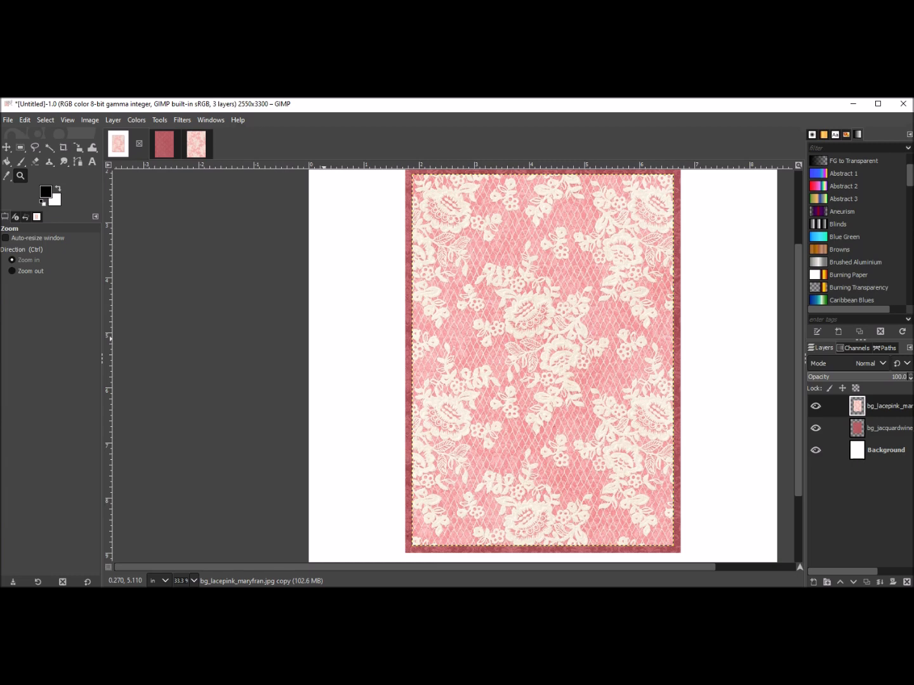
key("ctrl")
left_click(340, 332)
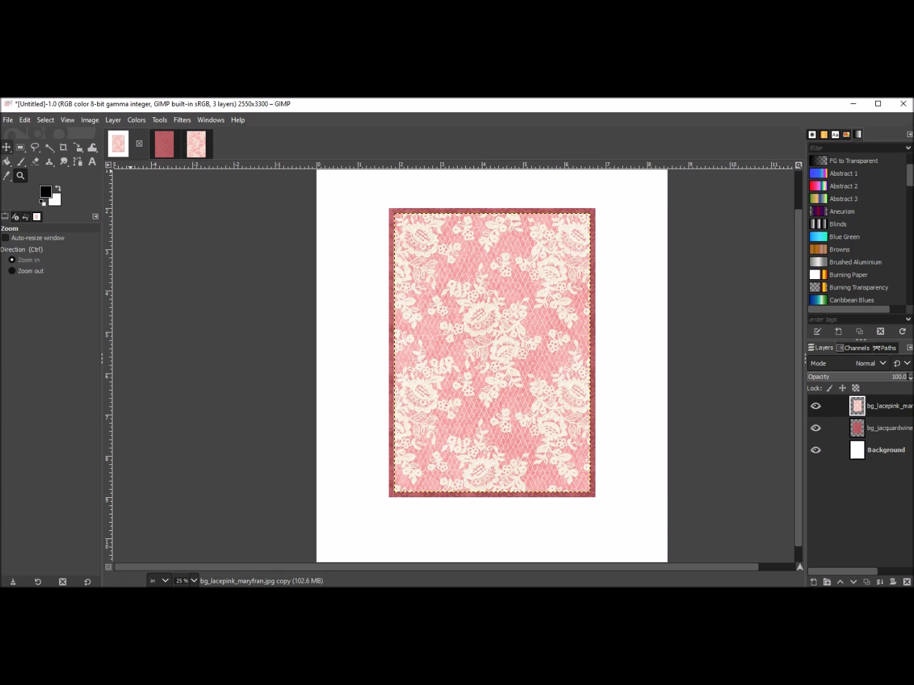
left_click(6, 148)
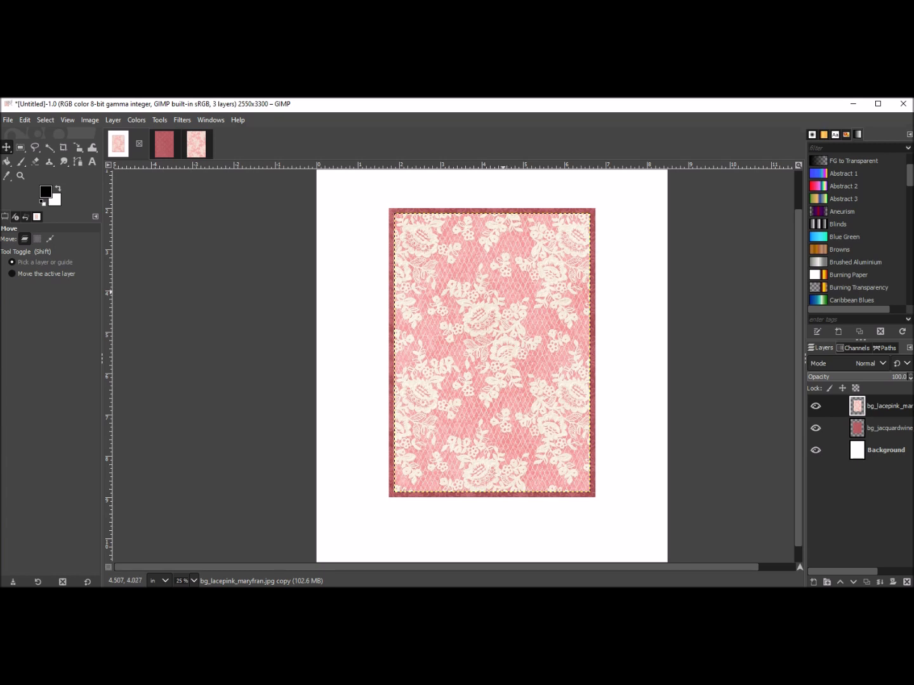
left_click_drag(503, 336, 469, 348)
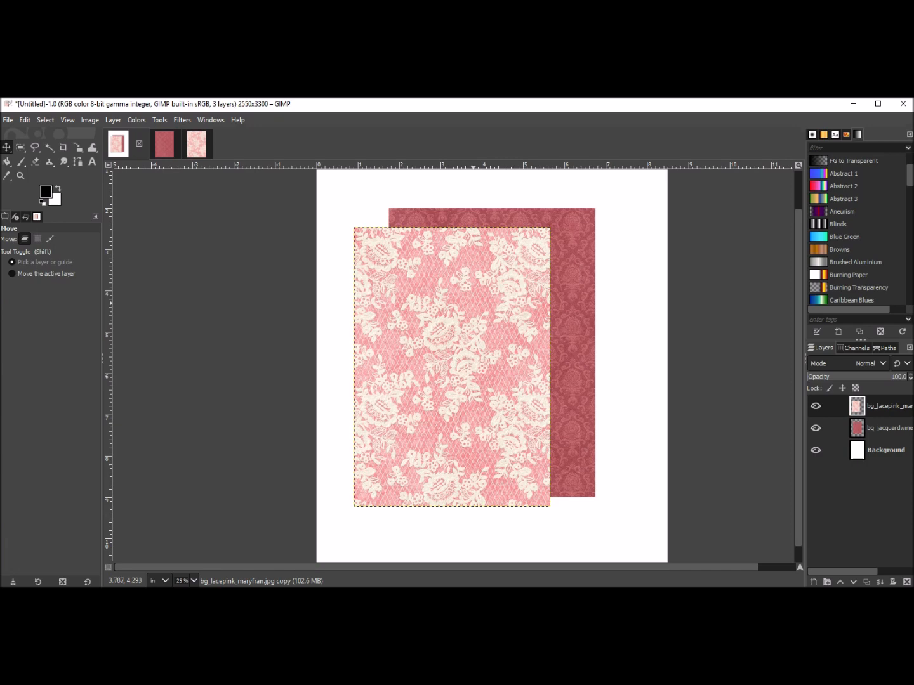
key("alt+e")
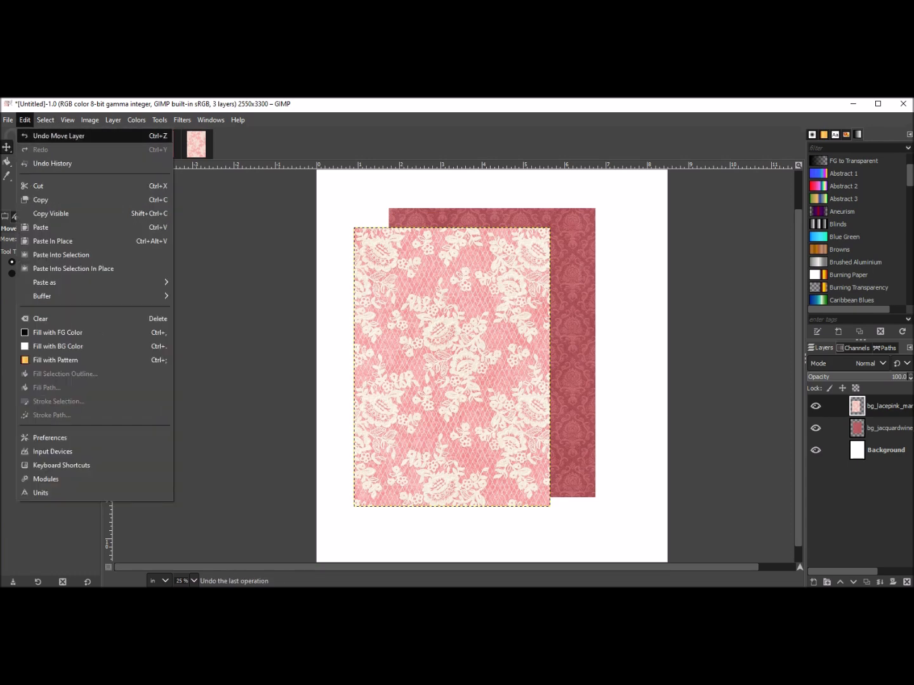
key("Return")
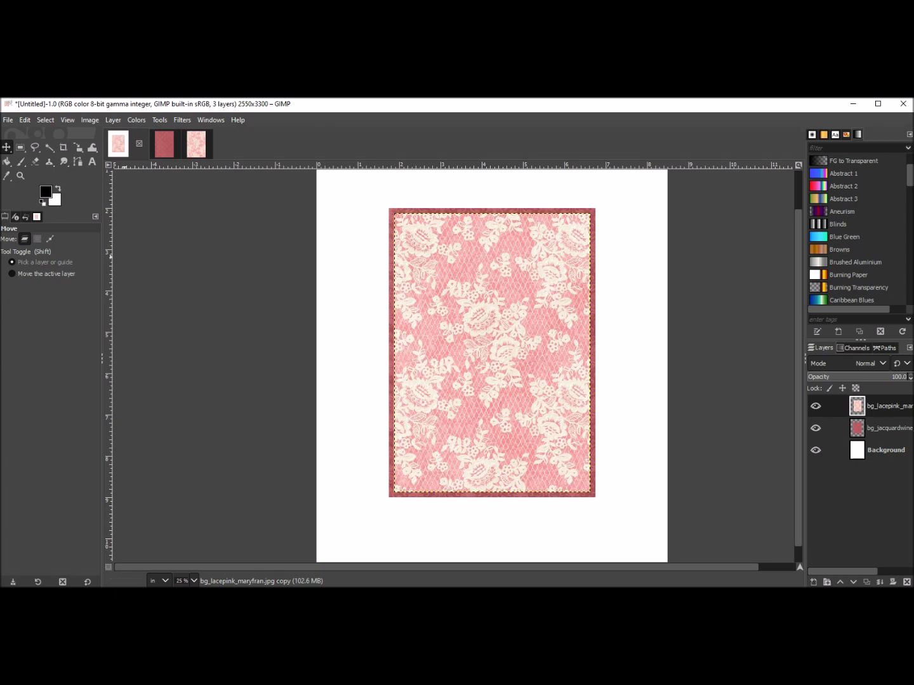
Create a new image 3.5 inches wide and 4.75 inches high.
left_click(25, 120)
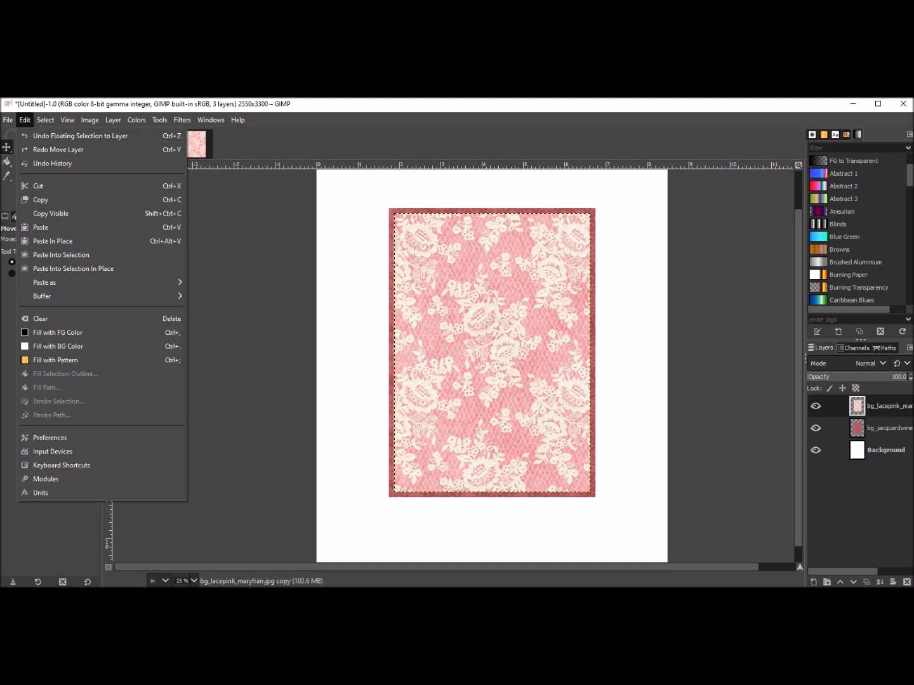
left_click(312, 286)
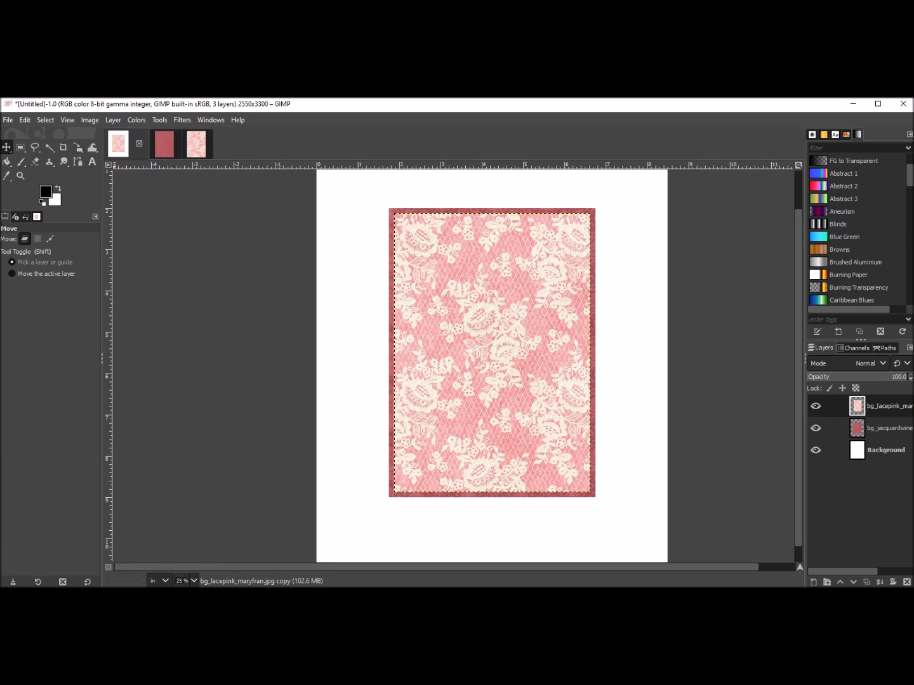
key("alt+f")
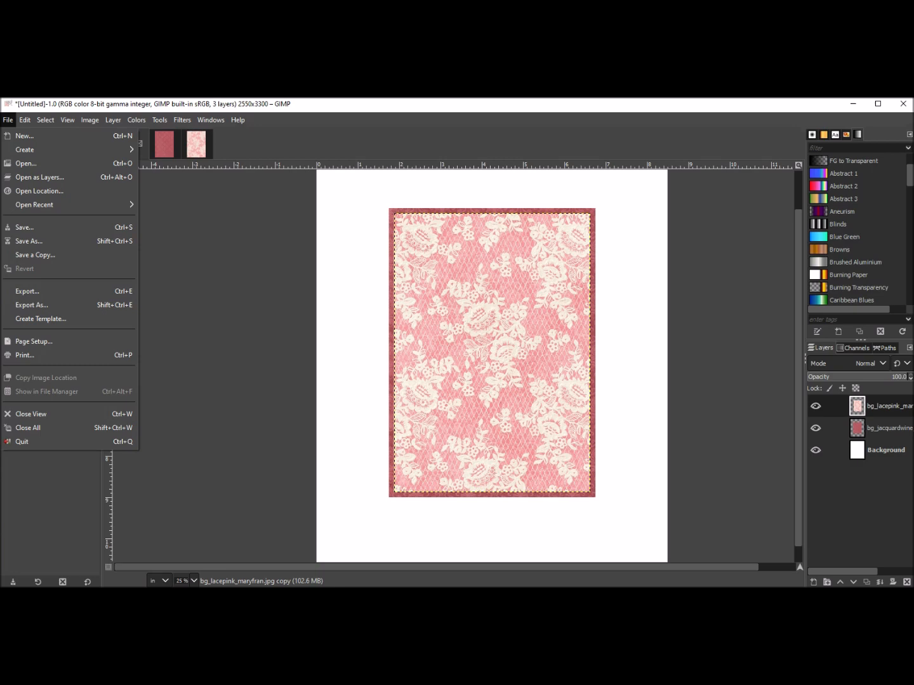
key("Down")
key("Return")
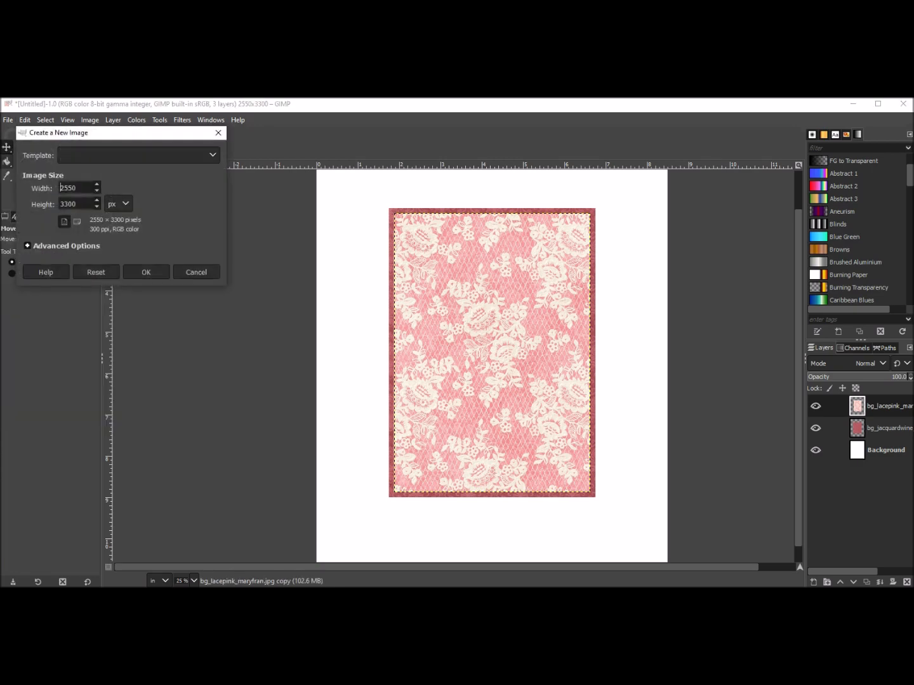
left_click(118, 203)
key("Down")
key("Return")
double_click(69, 188)
type("3.5")
key("Tab")
type("4.75")
key("Return")
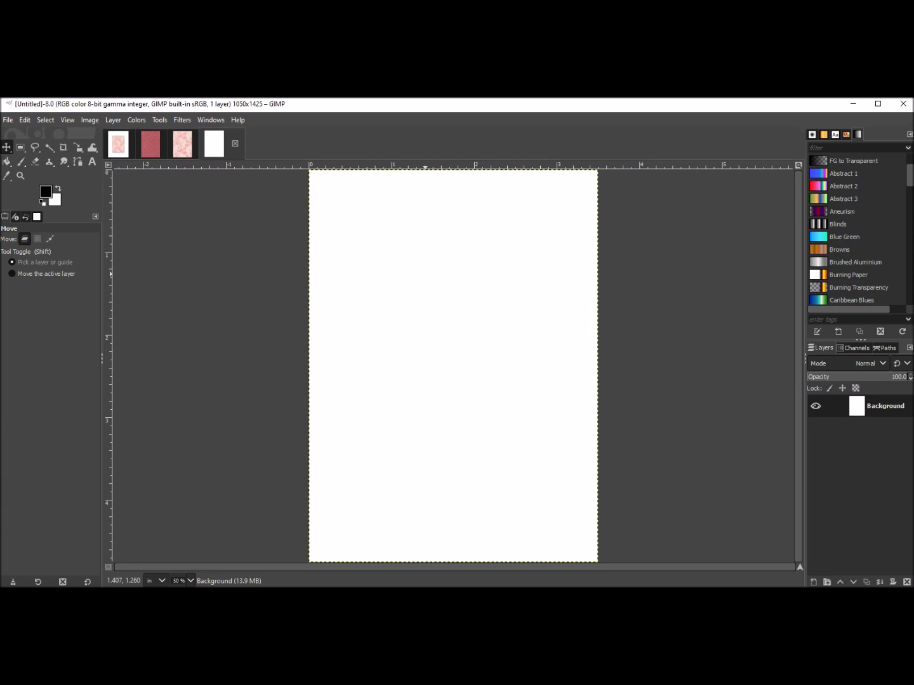
In File Explorer, drag the bg_littleflower_maryfran paper from the Olivia Rose folder onto the new 3.5 × 4.75 image.
key("alt+Tab")
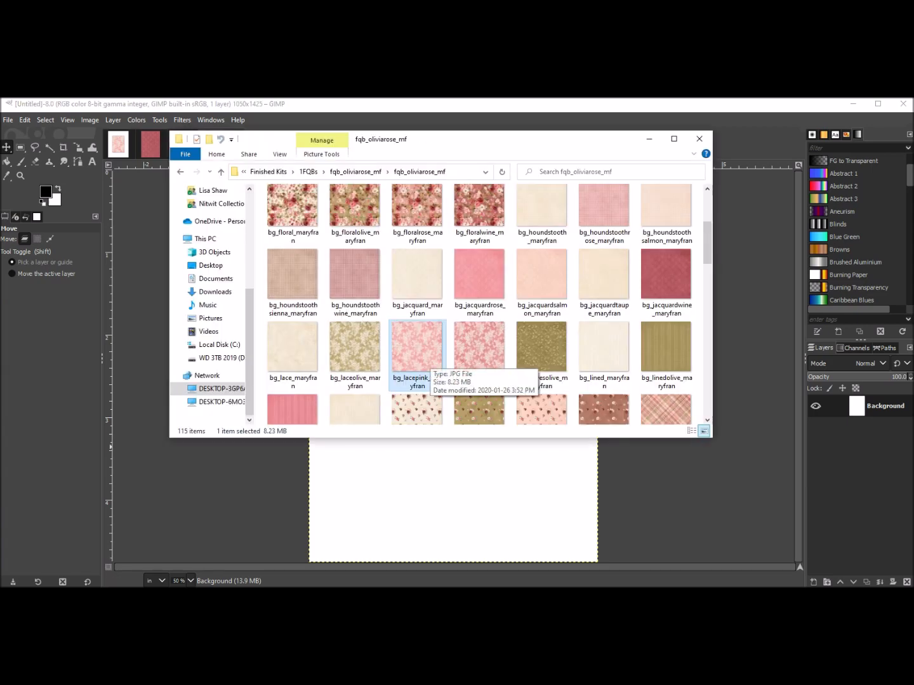
scroll(428, 359, "down", 2)
left_click(420, 321)
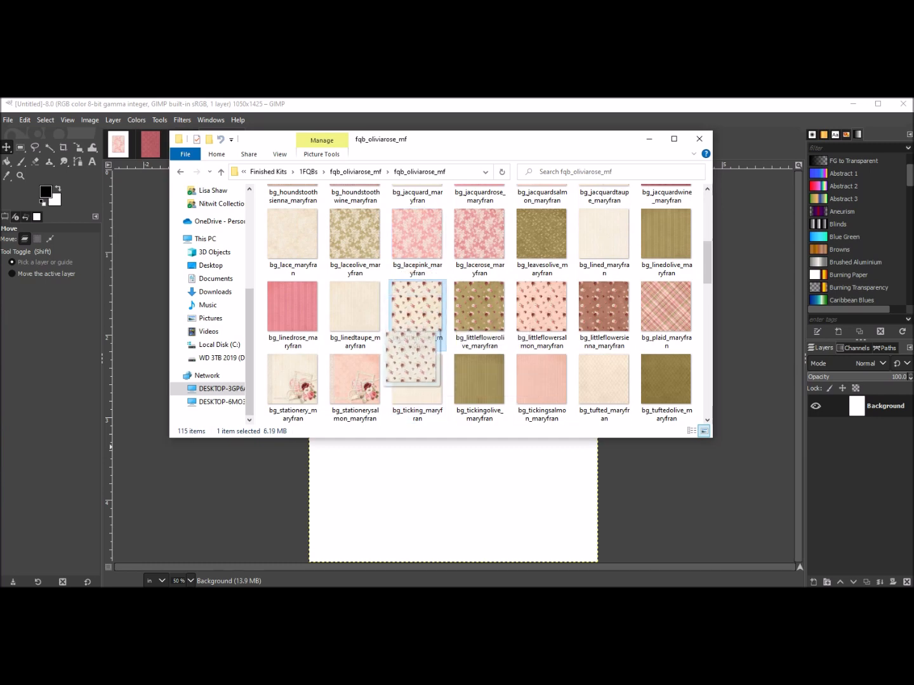
scroll(412, 400, "down", 1)
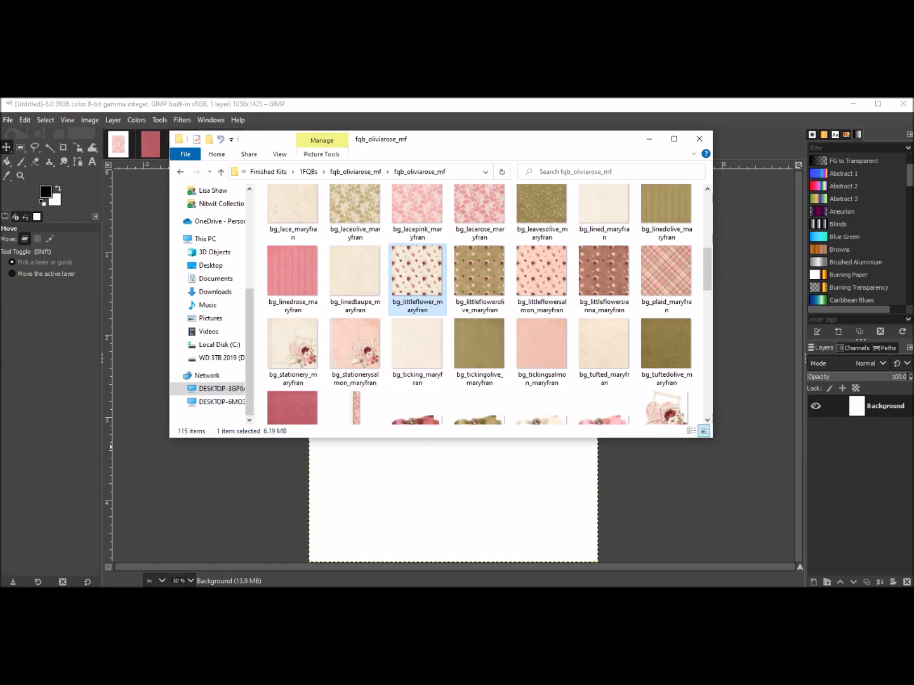
scroll(417, 280, "down", 1)
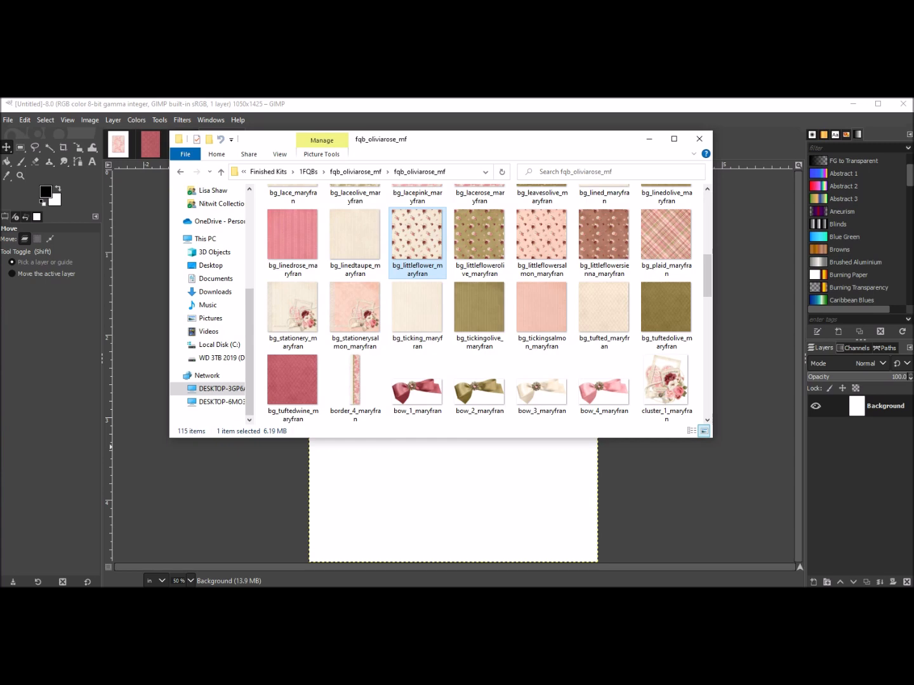
left_click_drag(417, 241, 478, 484)
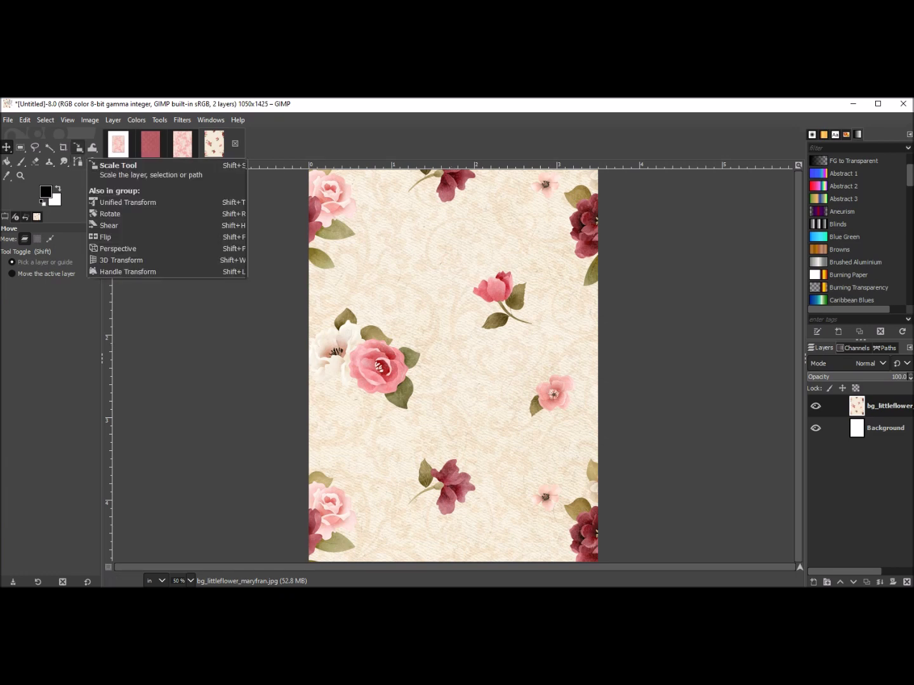
Scale the bg_littleflower paper layer down to 9.323 × 9.323 inches with the Scale tool.
left_click(77, 148)
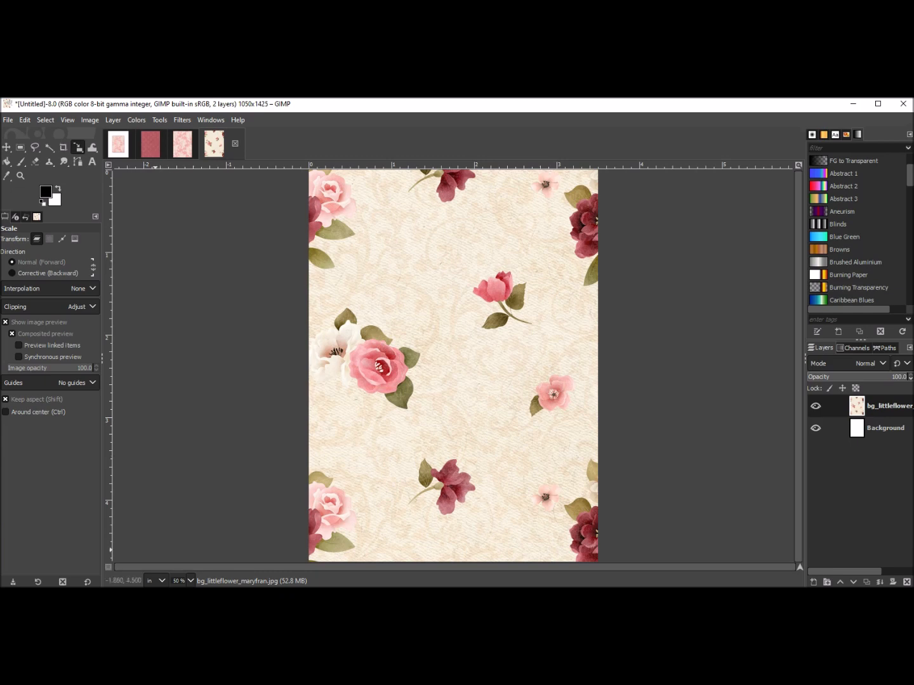
left_click(453, 354)
left_click_drag(453, 353, 505, 315)
left_click_drag(266, 462, 386, 392)
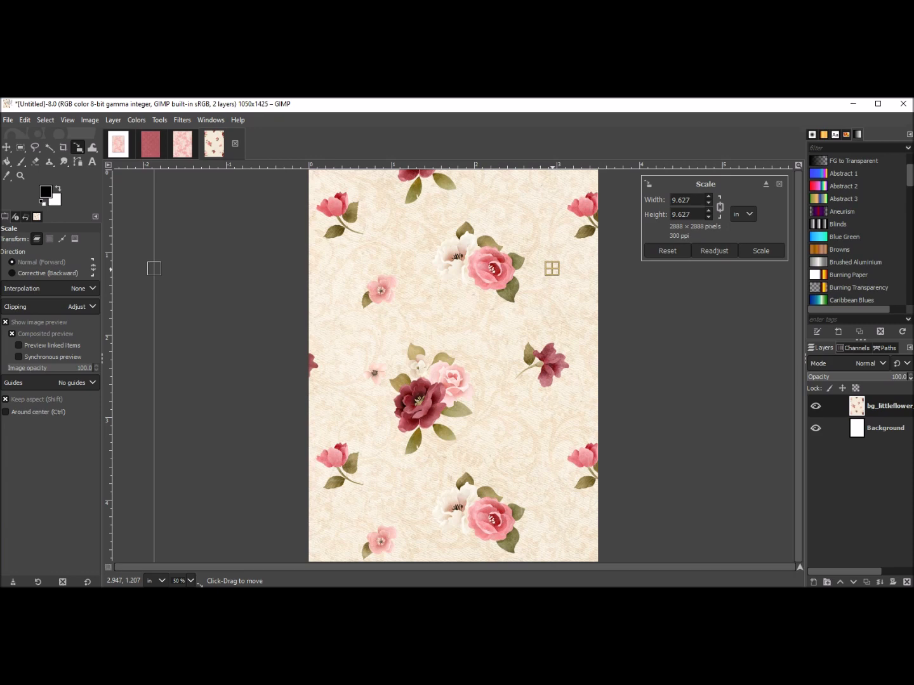
left_click_drag(553, 272, 463, 334)
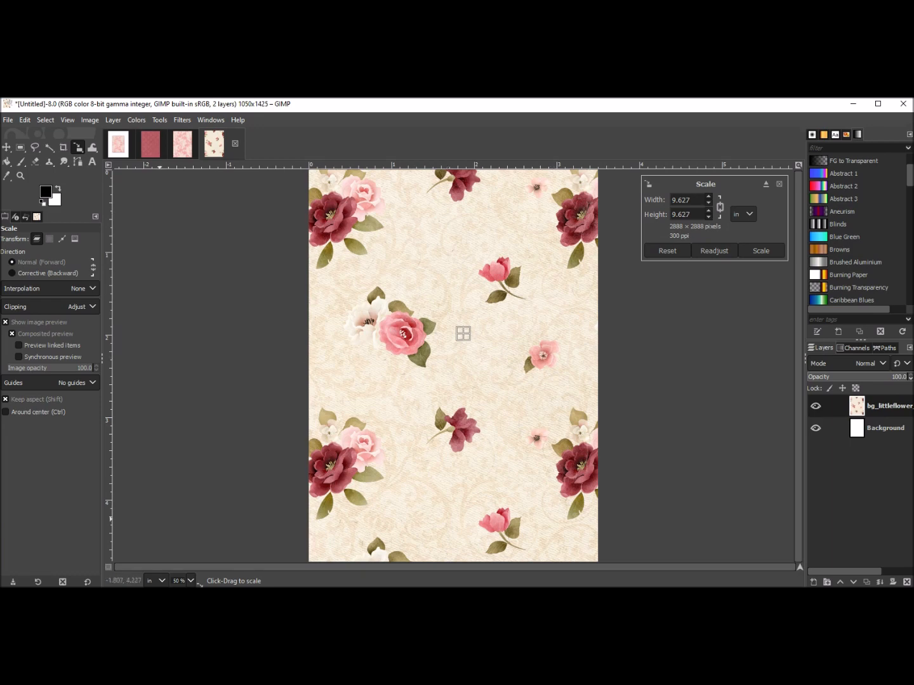
left_click_drag(161, 520, 192, 504)
left_click_drag(478, 322, 462, 332)
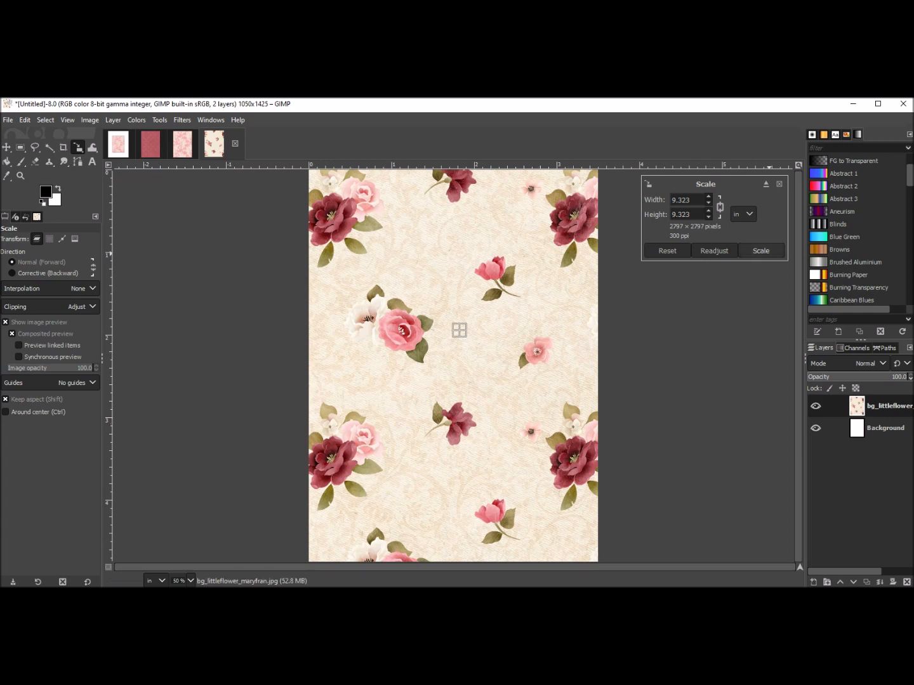
left_click_drag(464, 330, 465, 343)
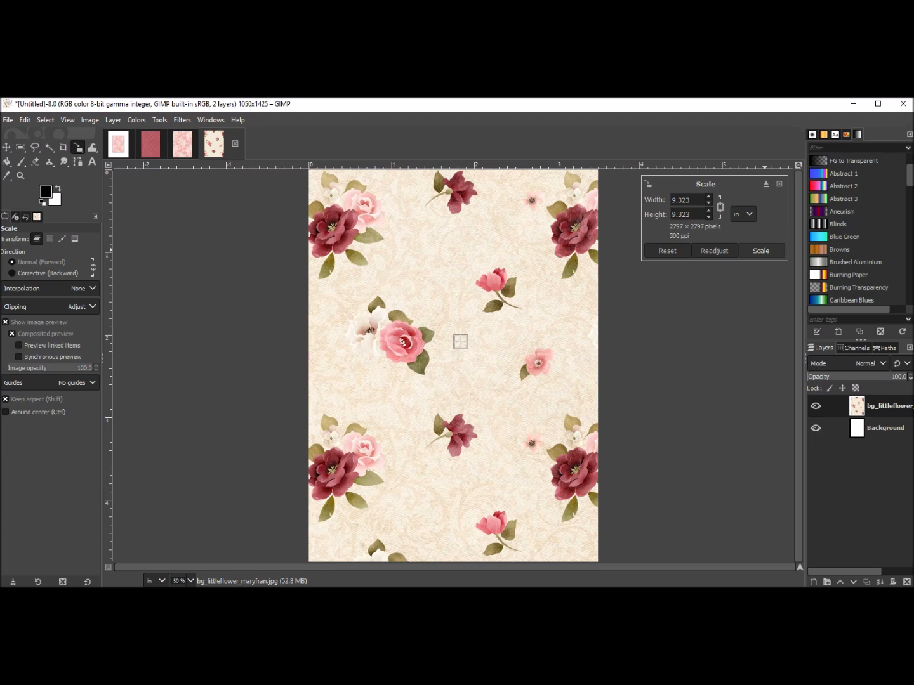
left_click(760, 250)
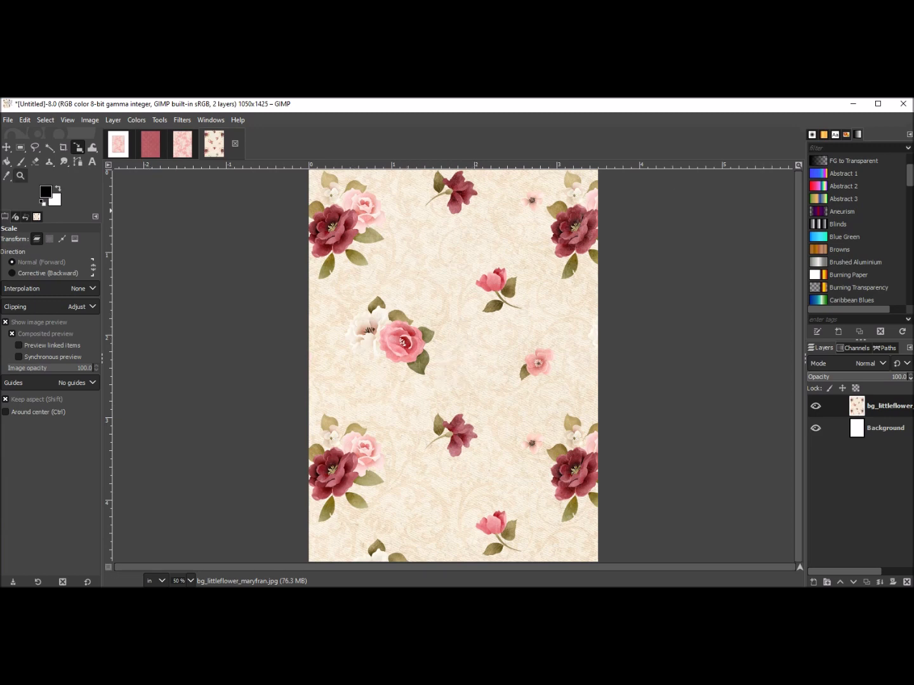
Resize the flower paper layer to fit the image size.
left_click(20, 176)
left_click(227, 295, "ctrl")
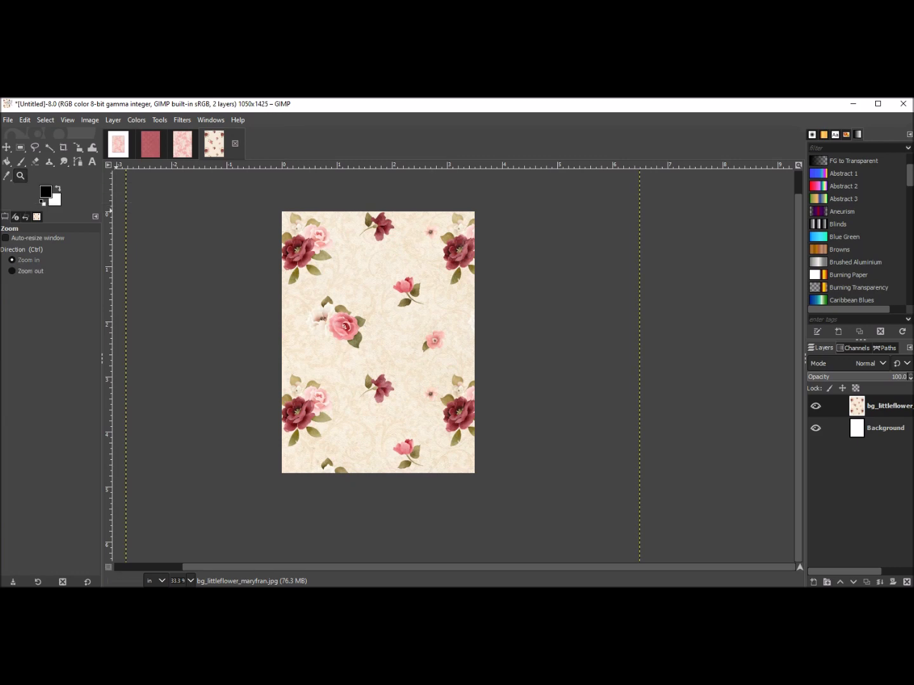
left_click(248, 297)
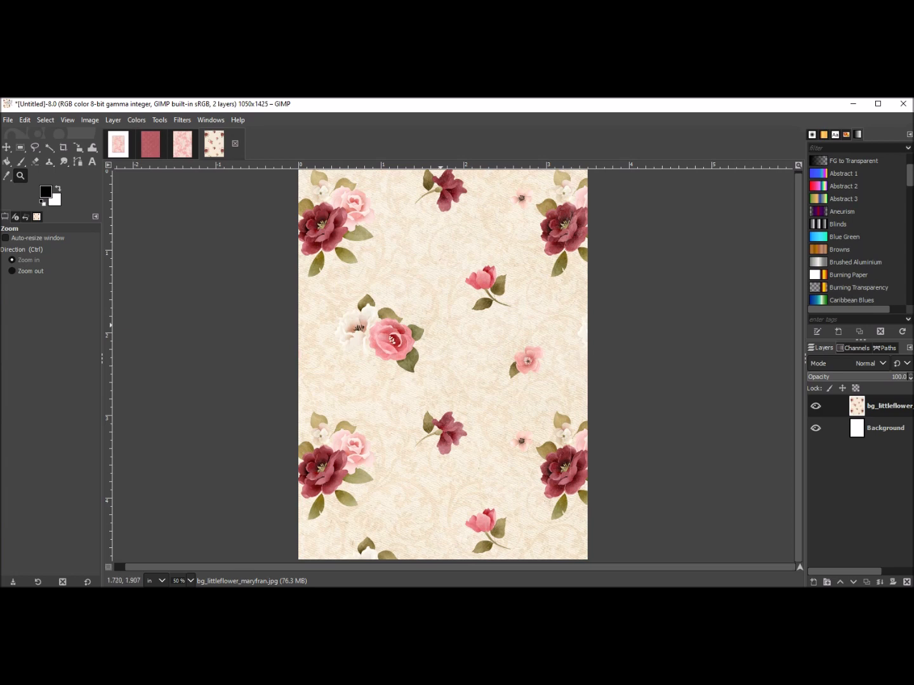
right_click(441, 326)
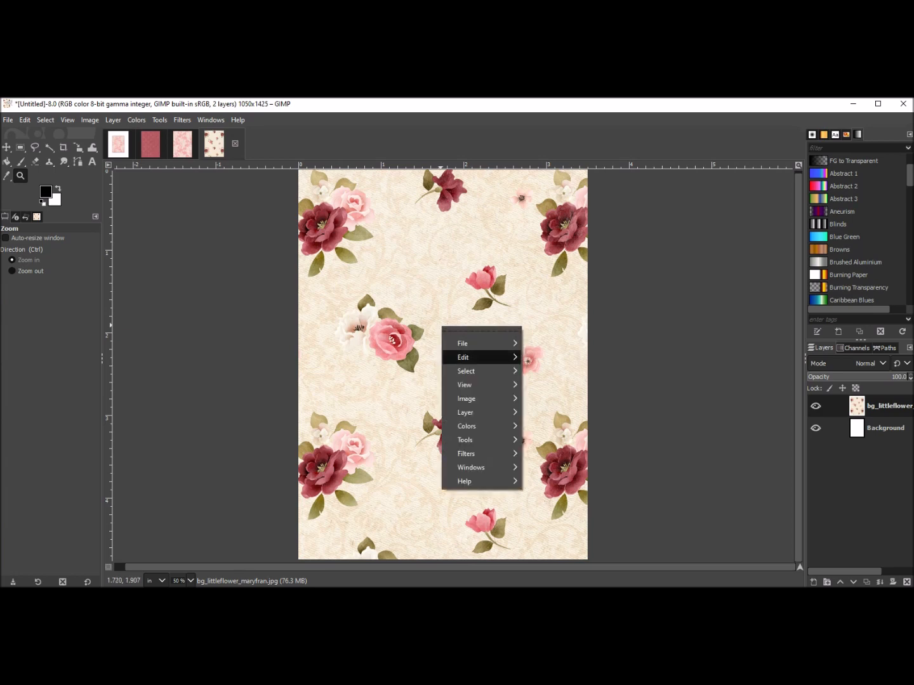
mouse_move(467, 413)
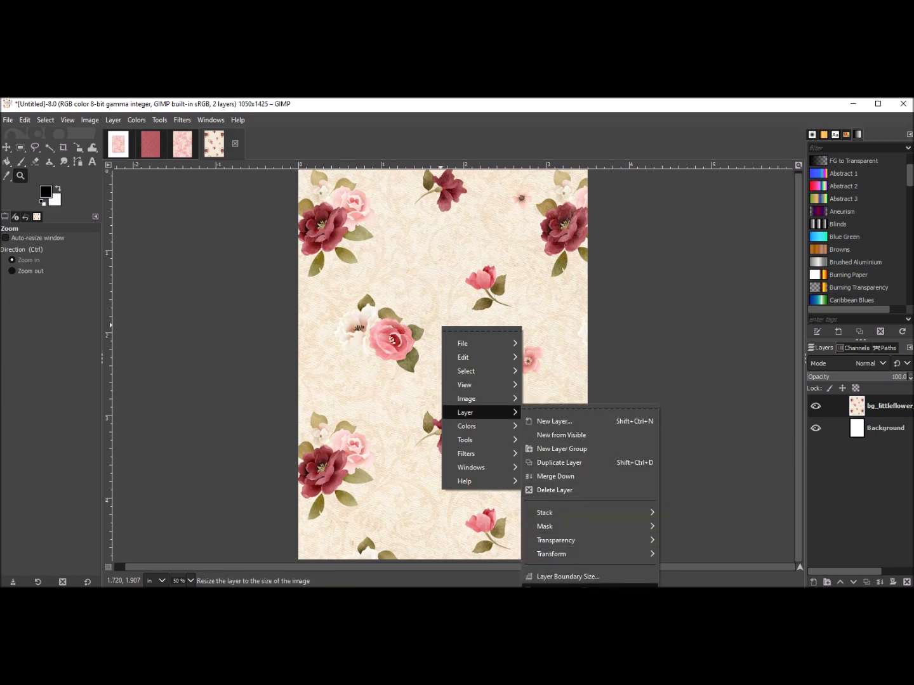
left_click(584, 589)
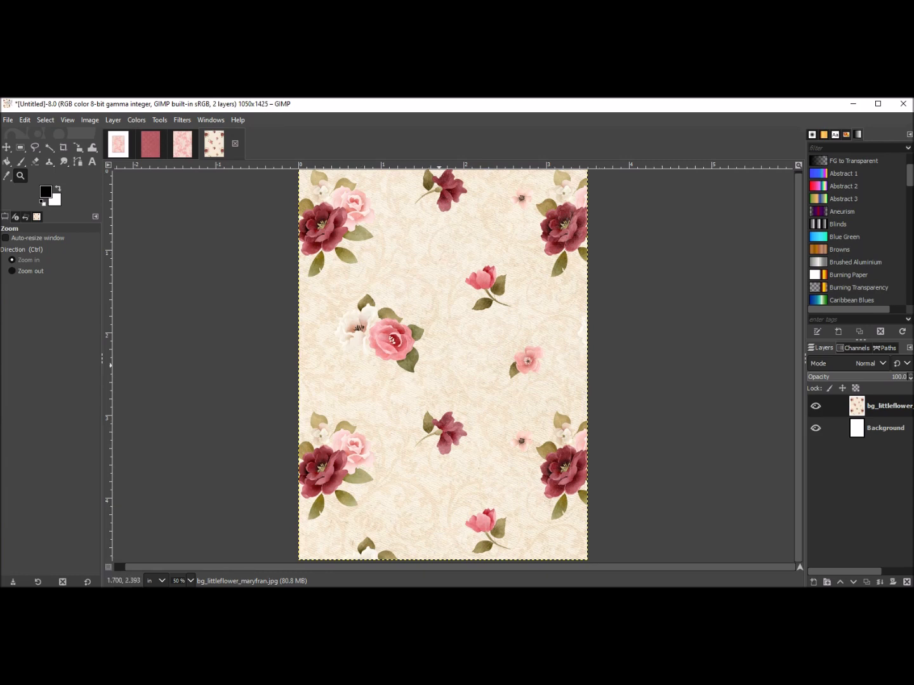
Copy the flower paper layer to the clipboard.
key("m")
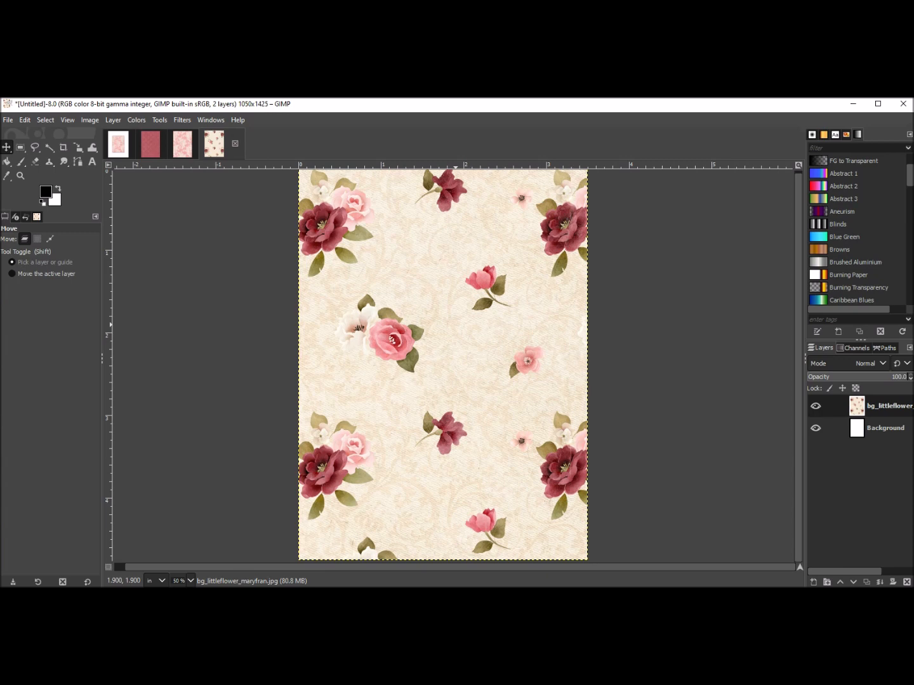
right_click(456, 325)
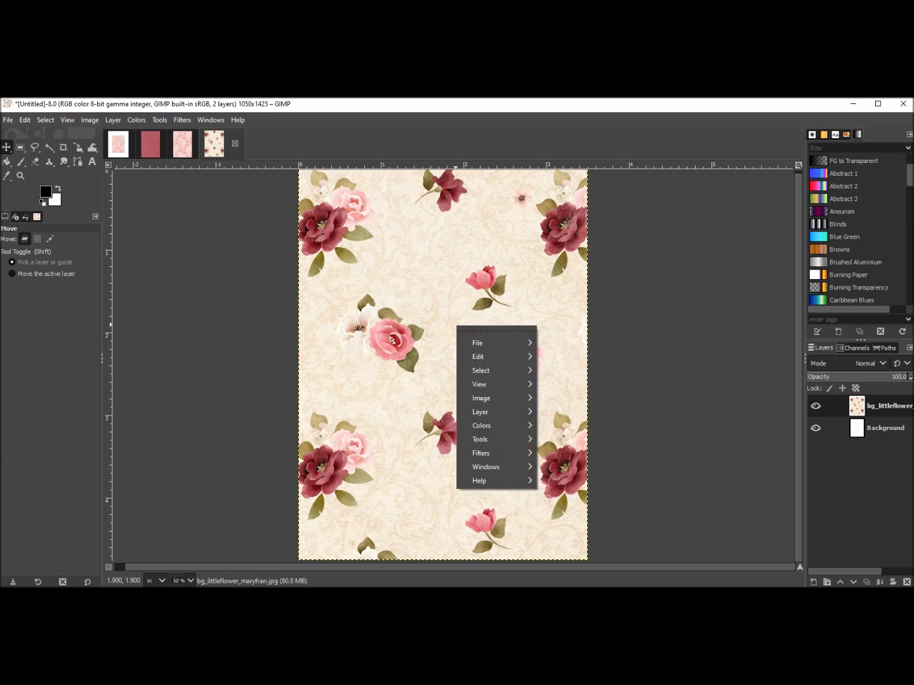
mouse_move(482, 358)
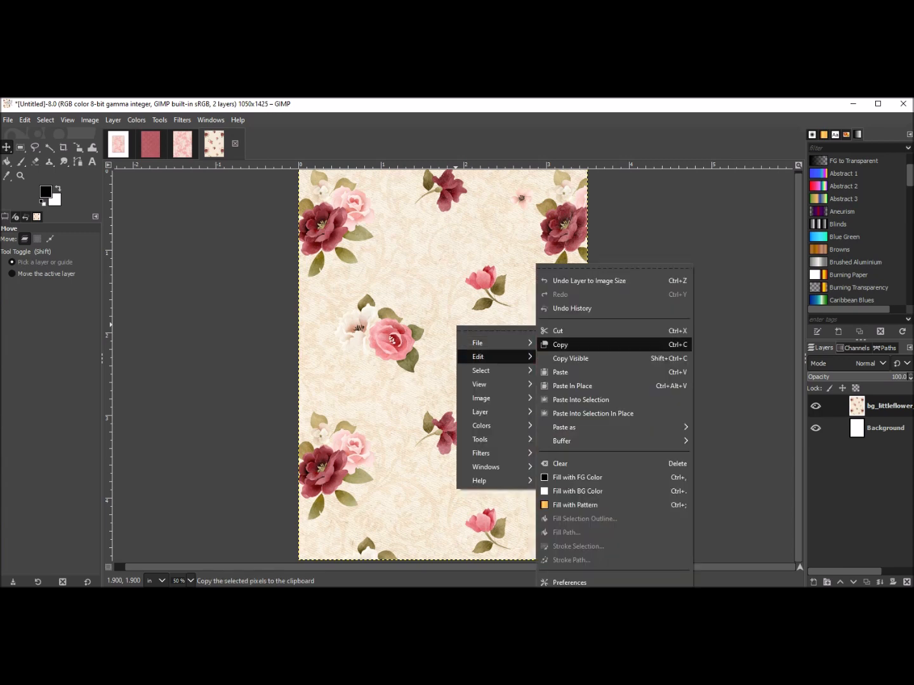
left_click(560, 345)
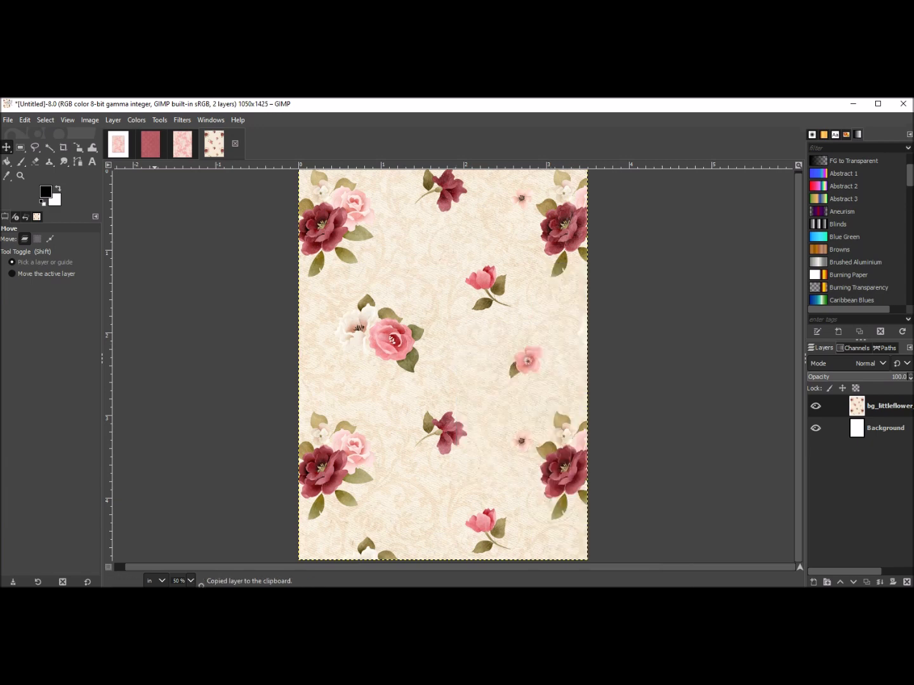
Paste the flower paper into the 8.5 × 11 inch image and turn it into a new layer.
left_click(119, 144)
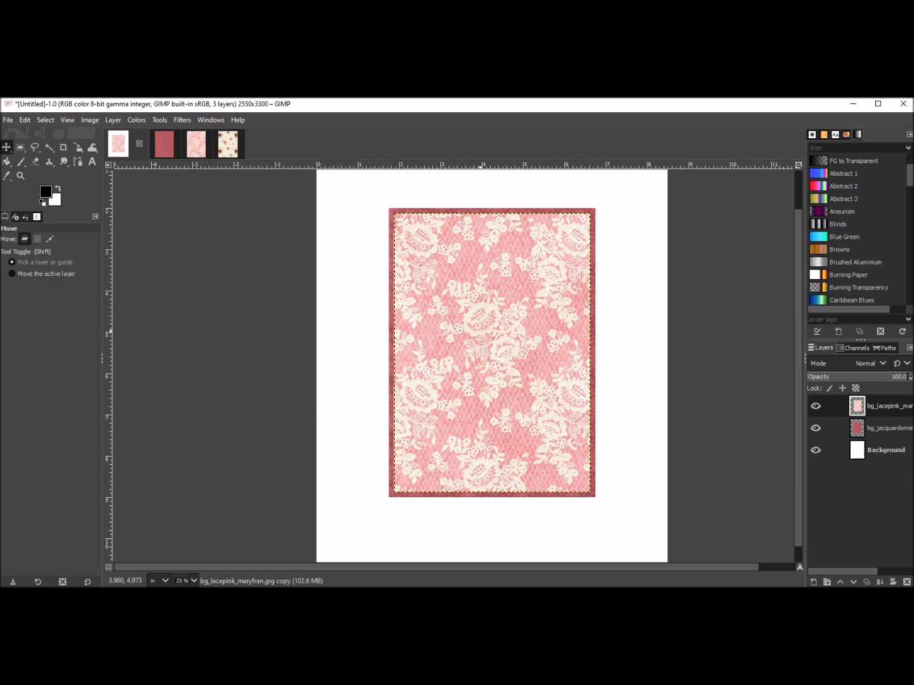
right_click(483, 332)
mouse_move(502, 363)
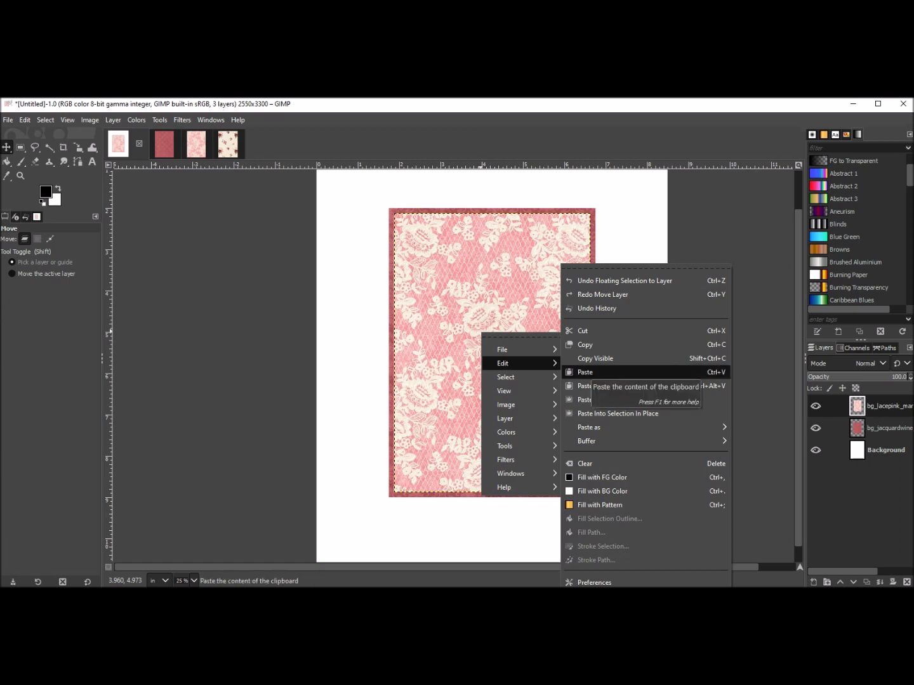
left_click(585, 372)
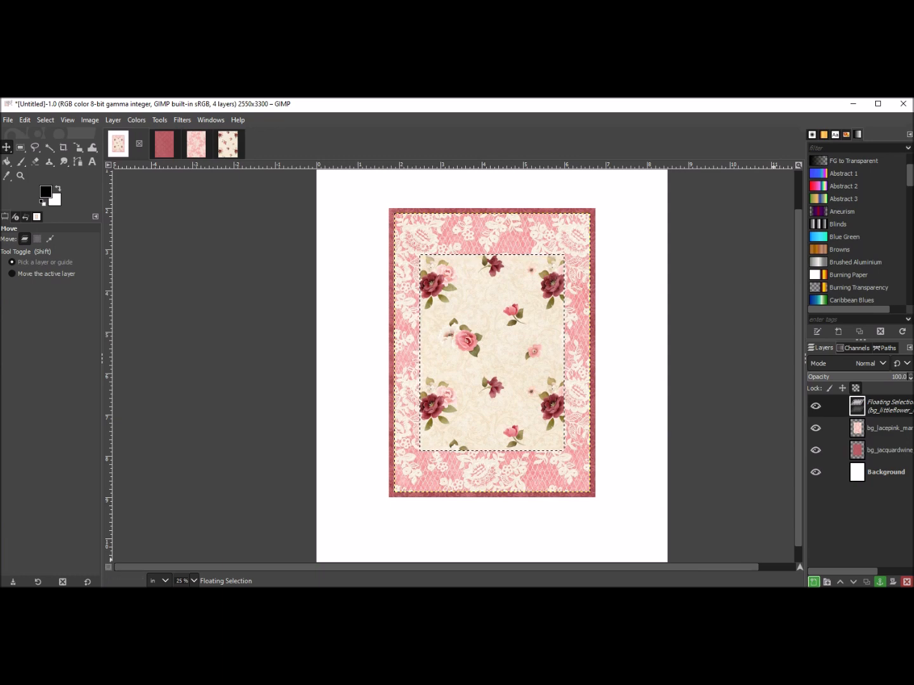
key("shift+ctrl+n")
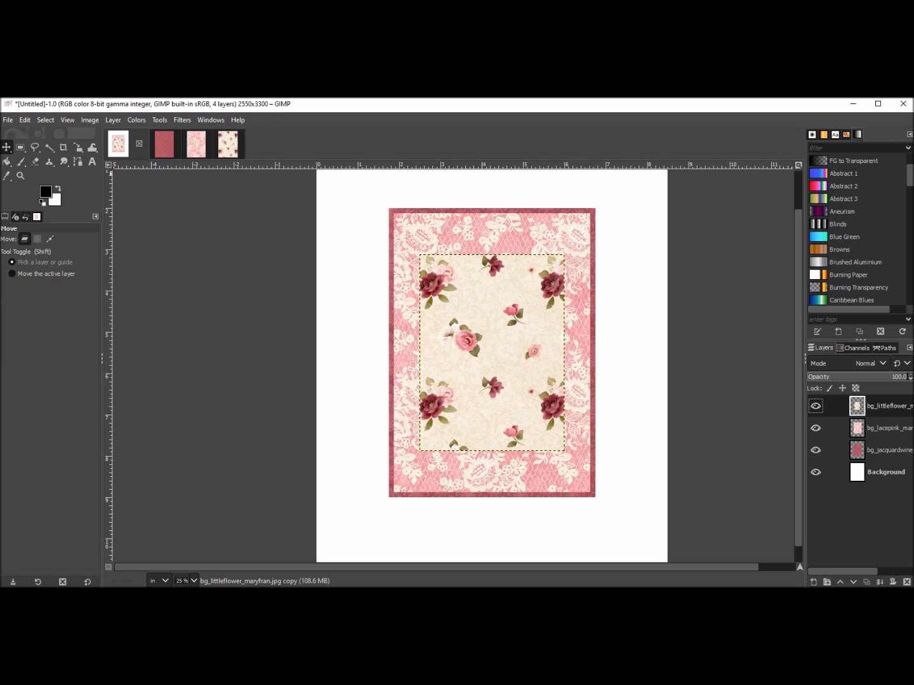
Nudge the pasted flower paper layer slightly downward inside the lace frame.
left_click(78, 148)
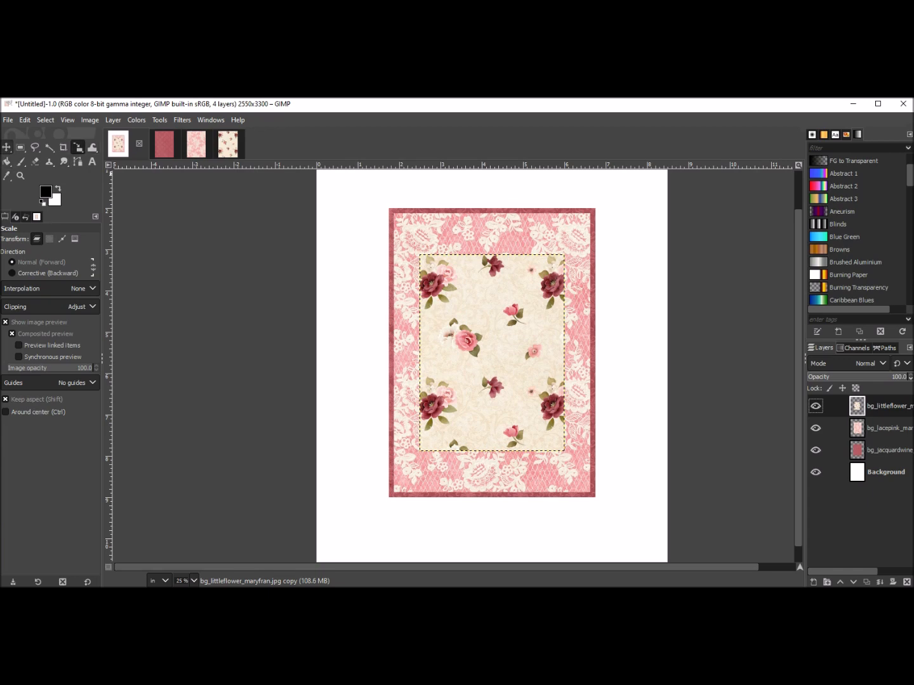
left_click(6, 147)
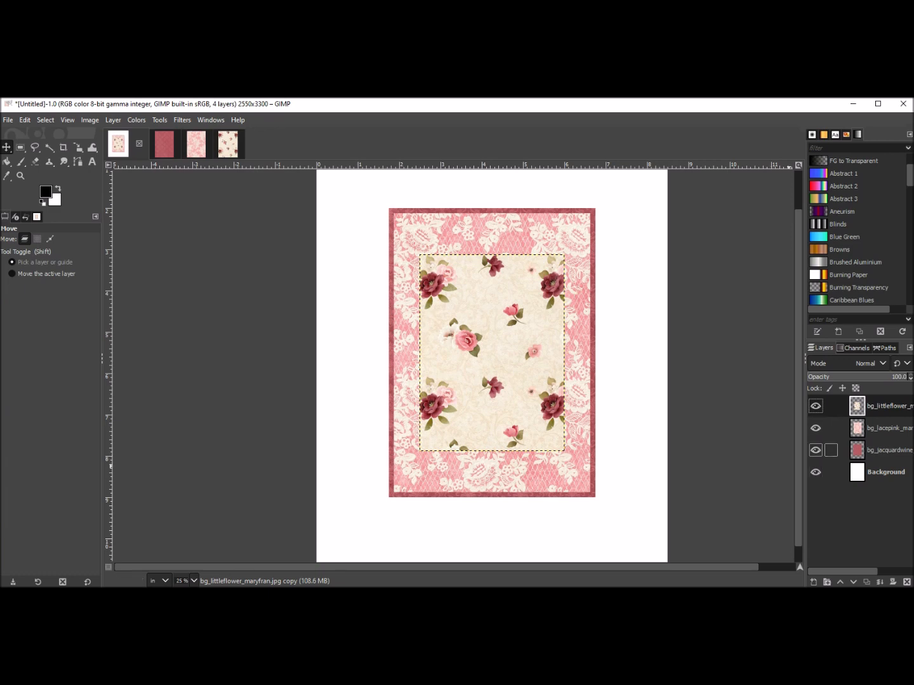
left_click(876, 450)
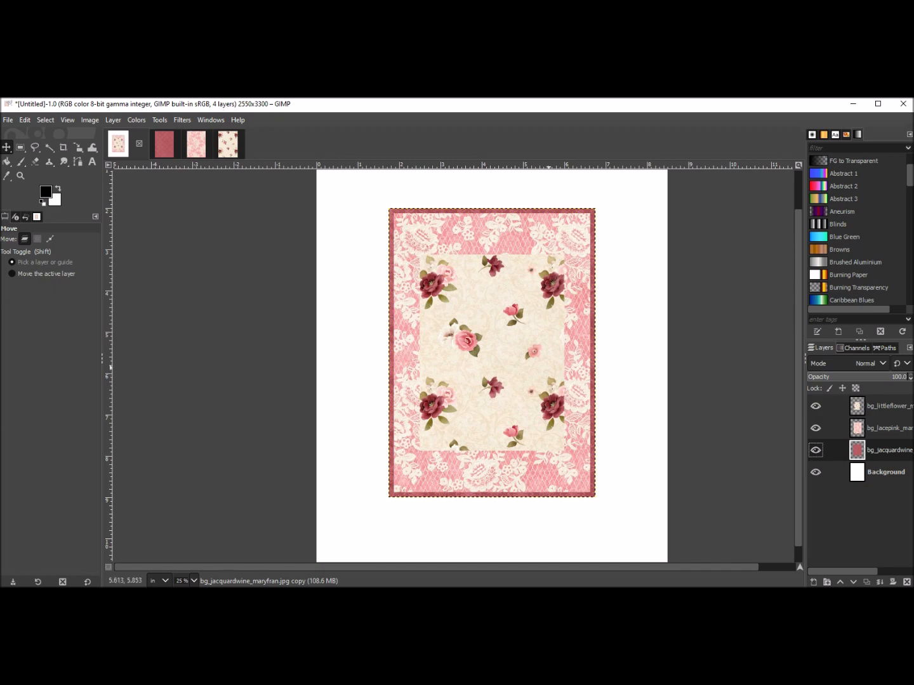
left_click(492, 352)
mouse_move(493, 352)
left_mouse_down()
mouse_move(414, 385)
mouse_move(492, 359)
left_mouse_up()
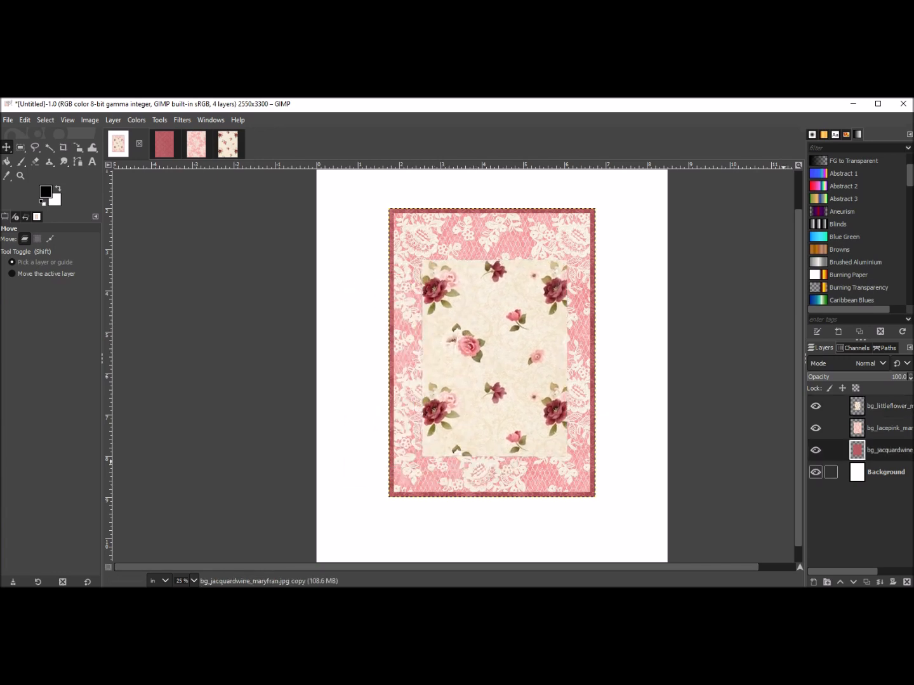
left_click(37, 238)
left_click(448, 293)
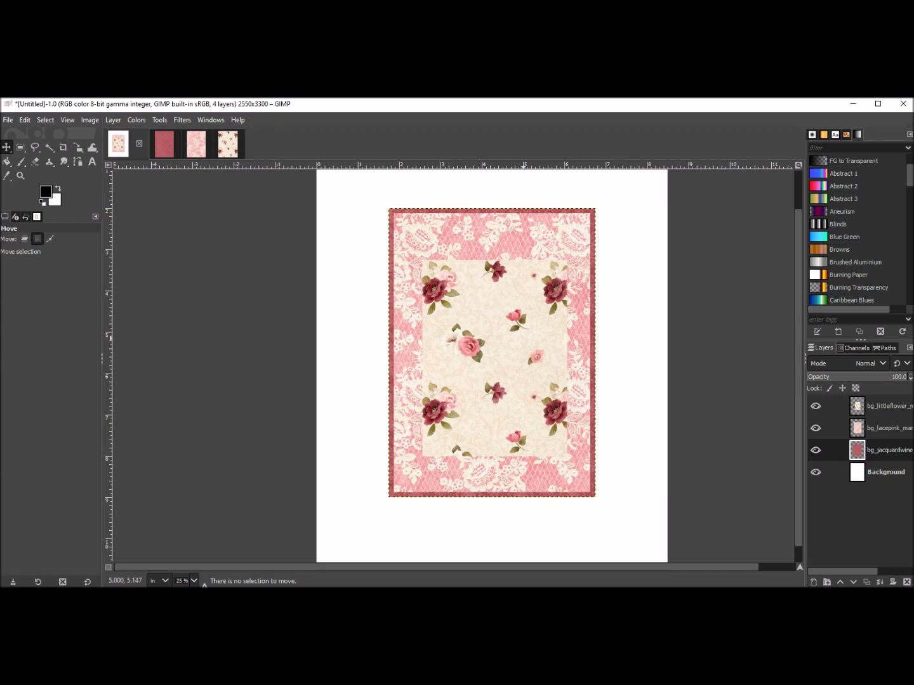
left_click(24, 238)
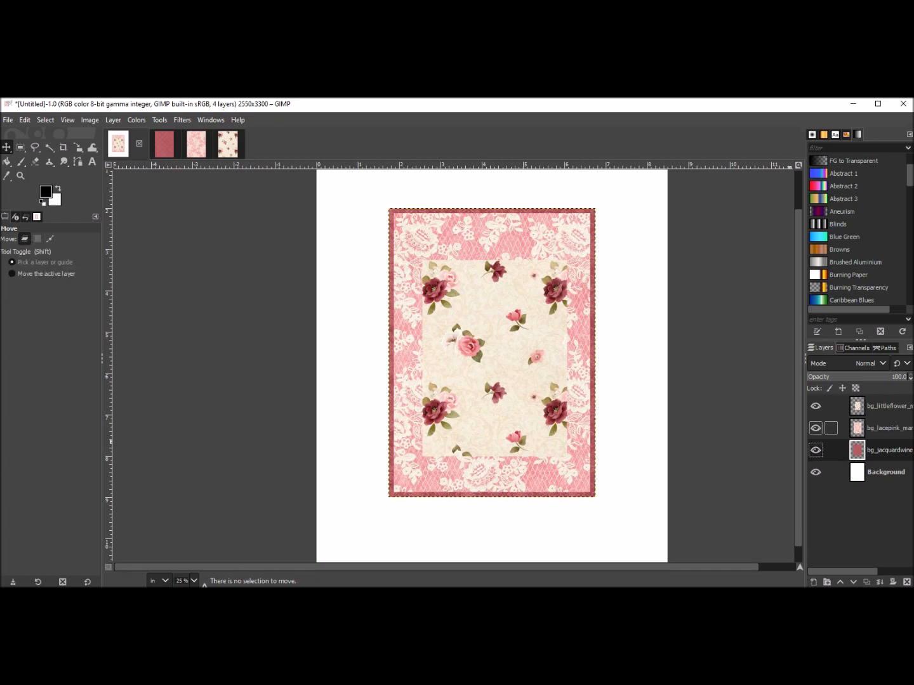
Drag the lace pink layer up and left, then drag it back to its original position.
left_click(887, 429)
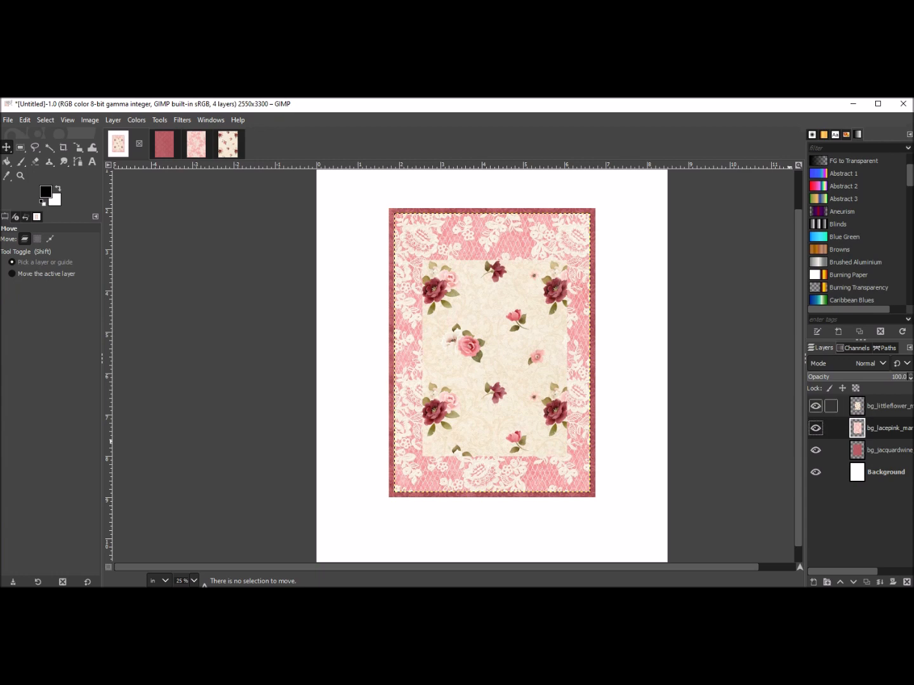
left_click(887, 406)
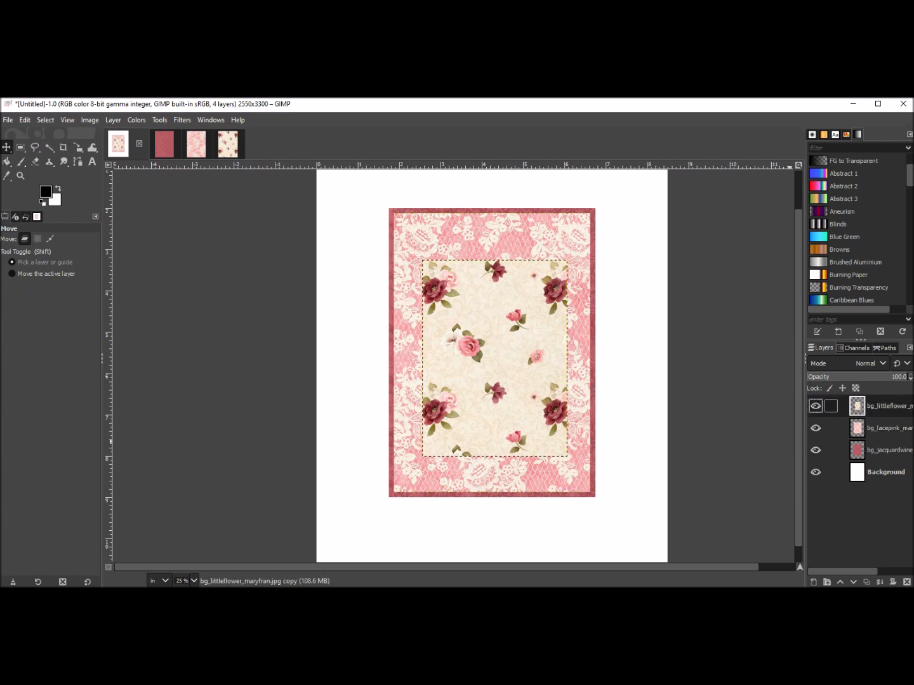
left_click(888, 428)
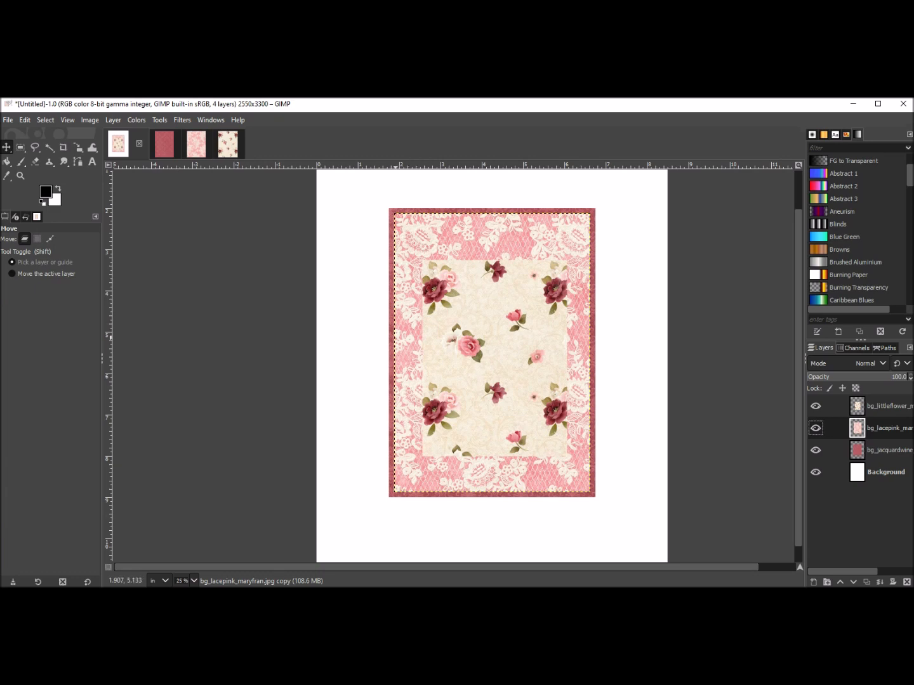
left_click_drag(490, 349, 477, 330)
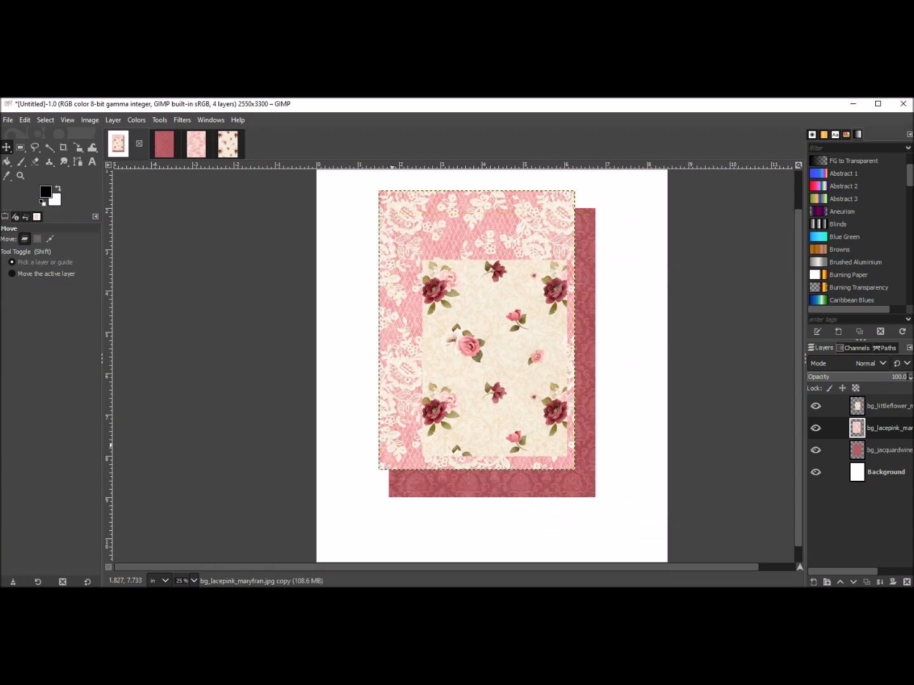
left_click_drag(393, 448, 408, 469)
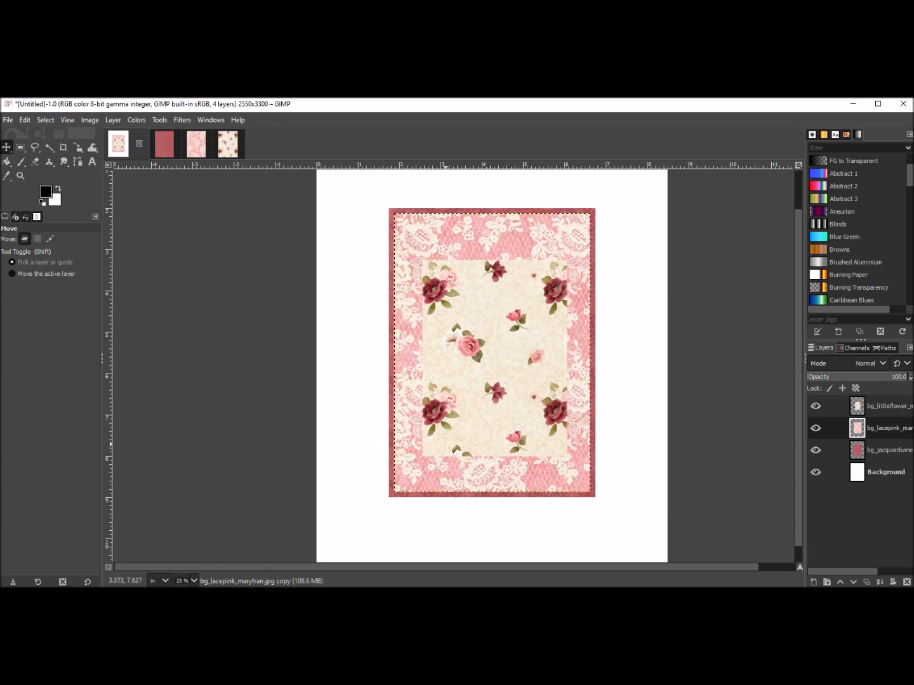
Move the jacquard wine layer, then undo both moves.
left_click(887, 449)
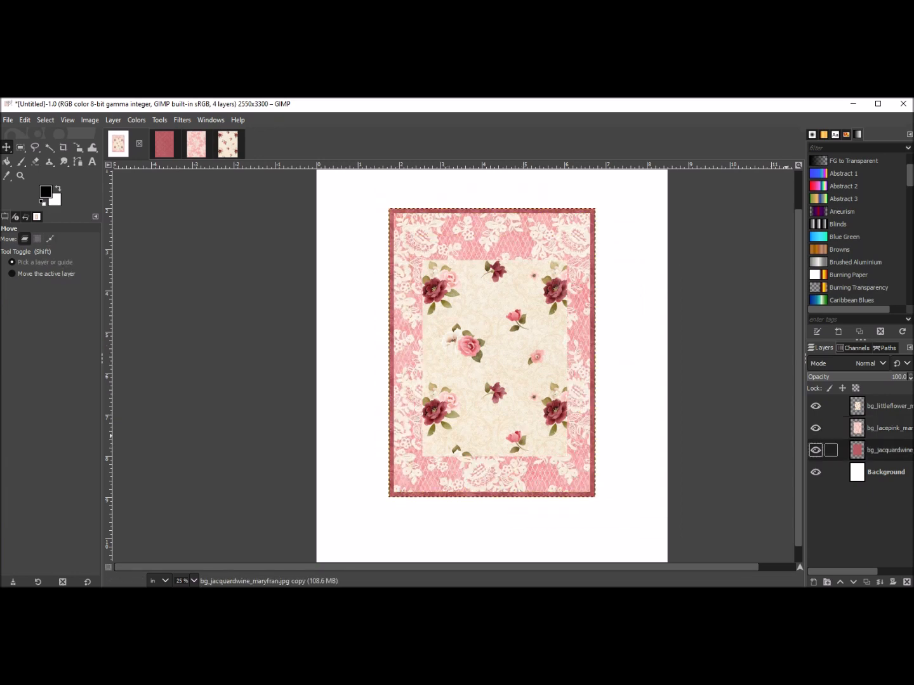
left_click_drag(390, 497, 510, 528)
left_click_drag(612, 383, 504, 330)
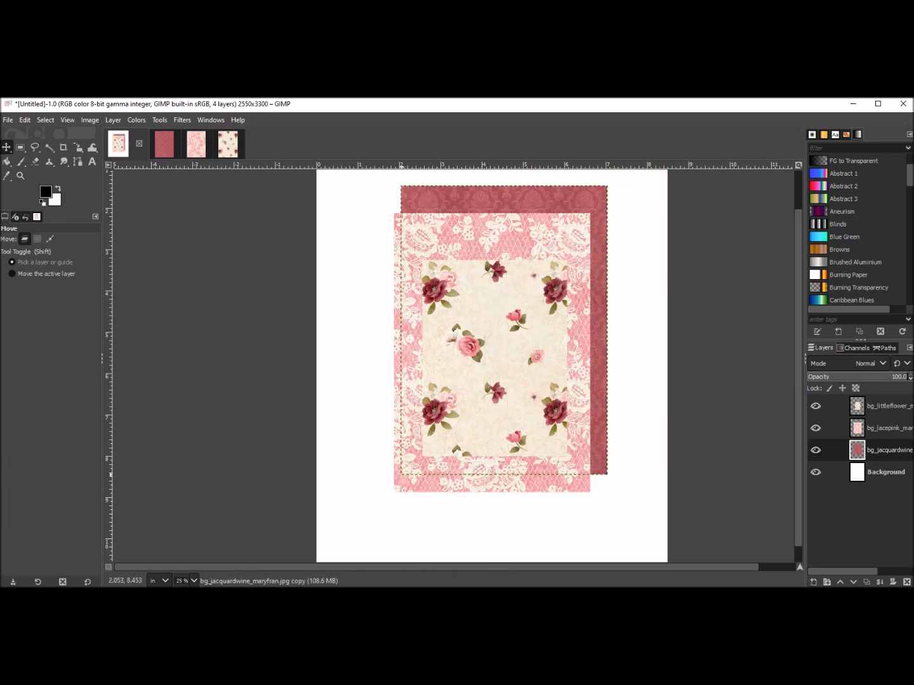
key("ctrl+z")
key("ctrl+z")
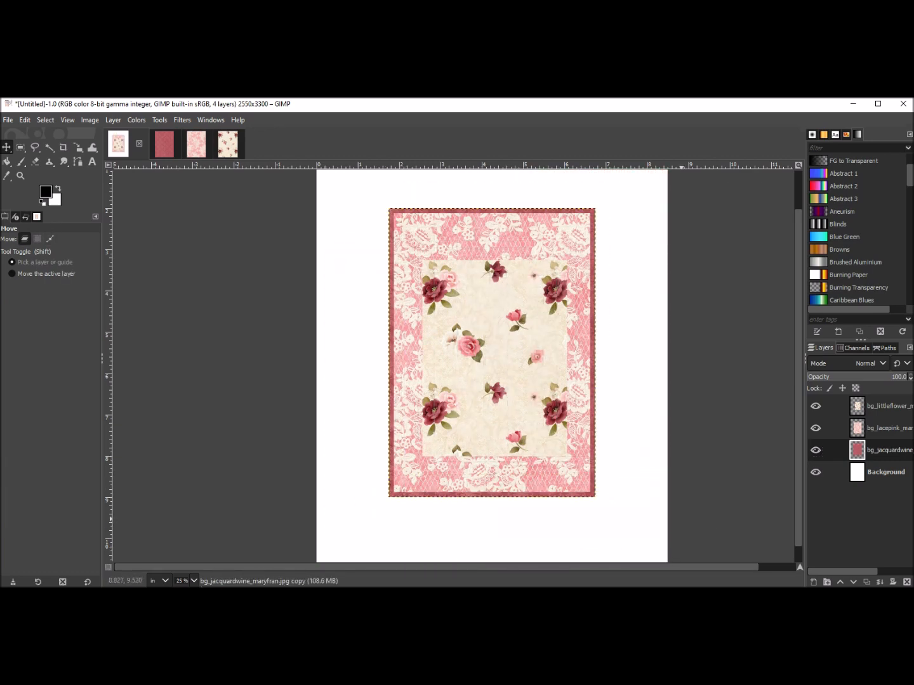
Drag the flower paper layer down and to the right, then undo the layer move.
left_click_drag(495, 358, 534, 388)
left_click(26, 119)
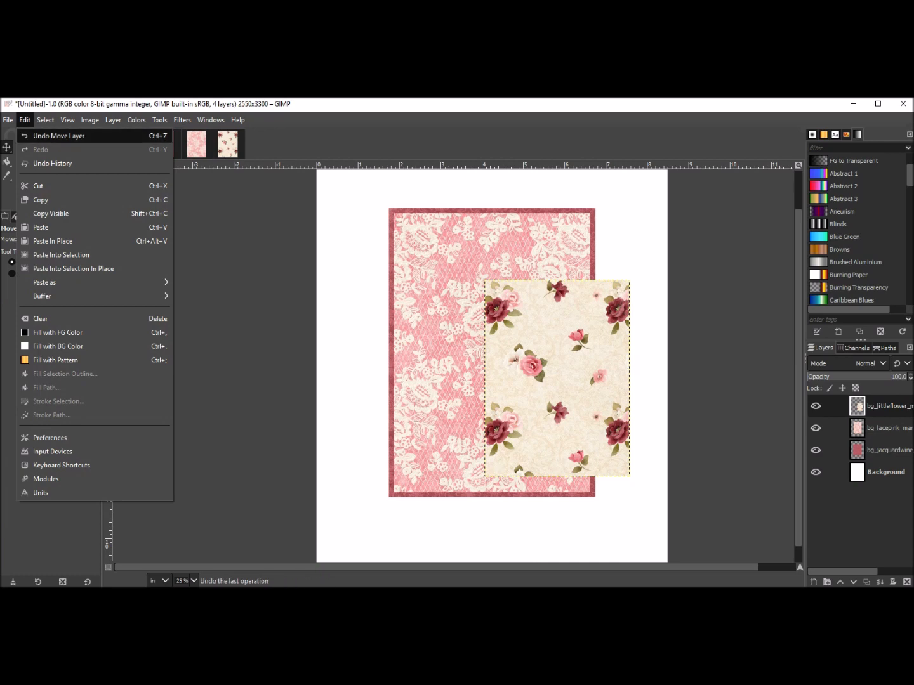
left_click(58, 132)
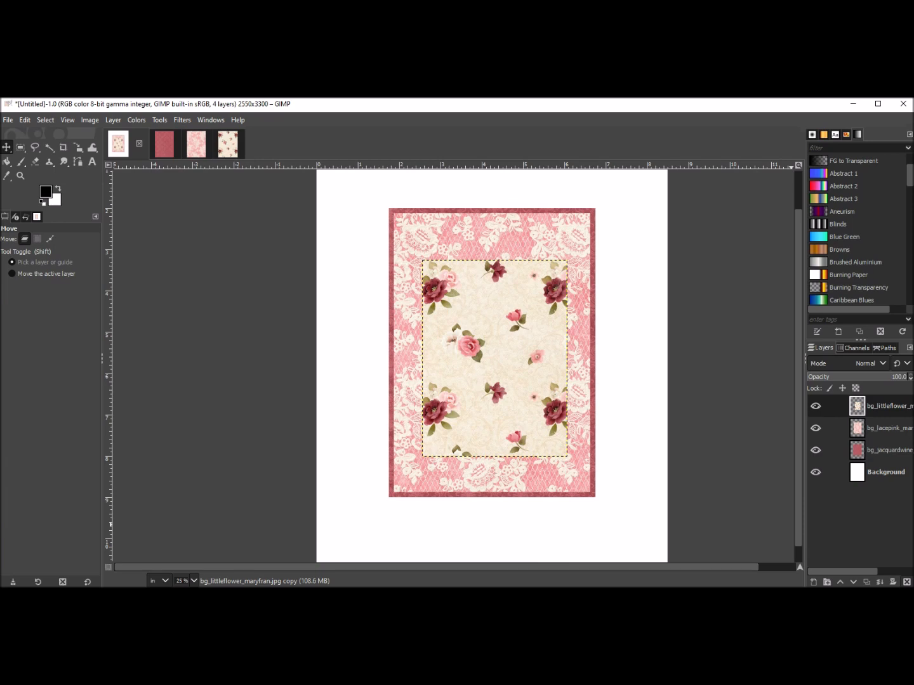
Delete the flower paper layer from the layout and close the flower paper source image without saving.
left_click(905, 582)
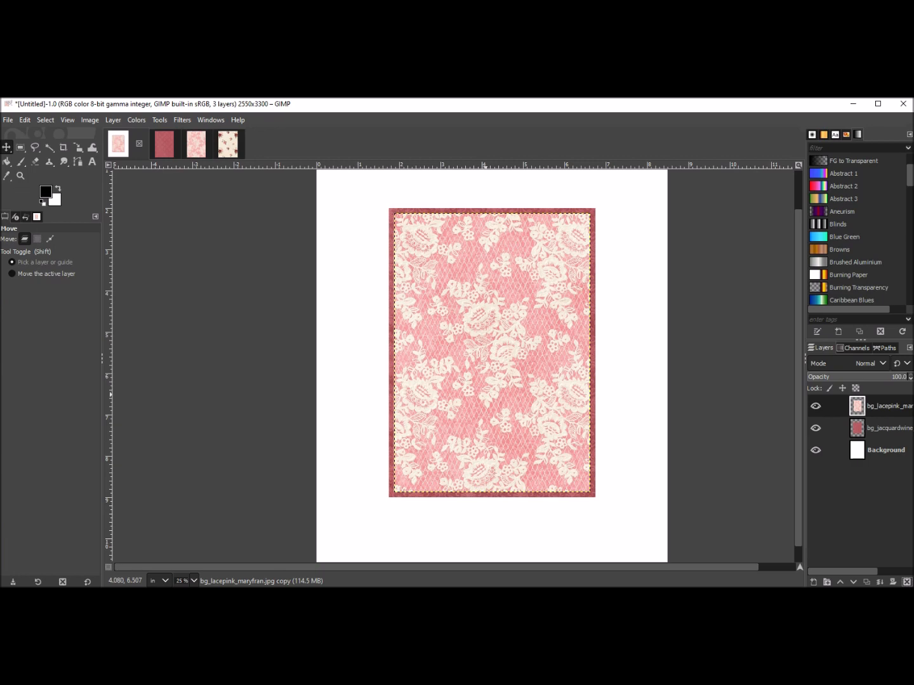
left_click(227, 144)
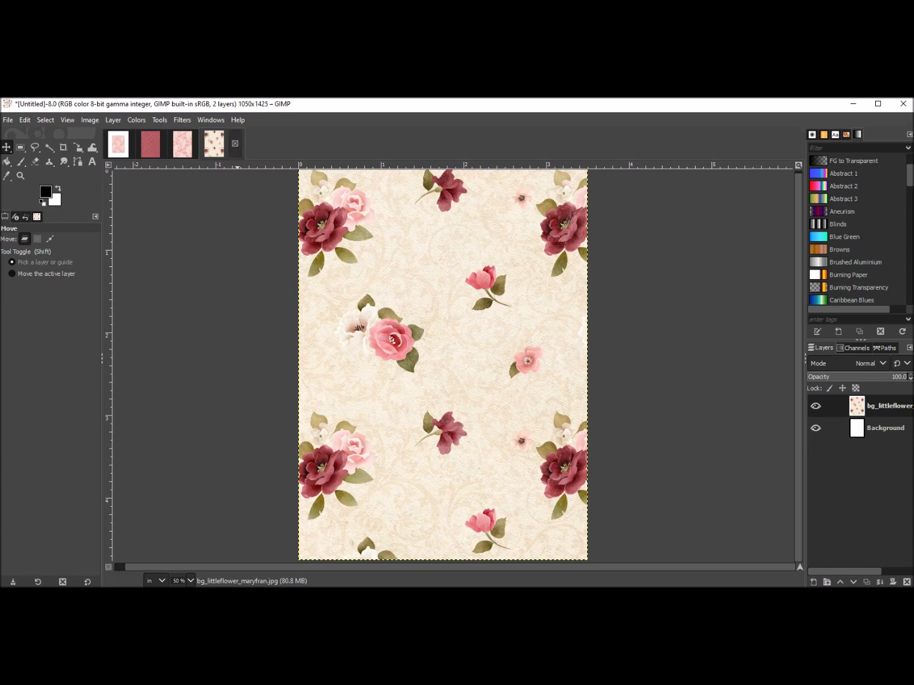
left_click(235, 143)
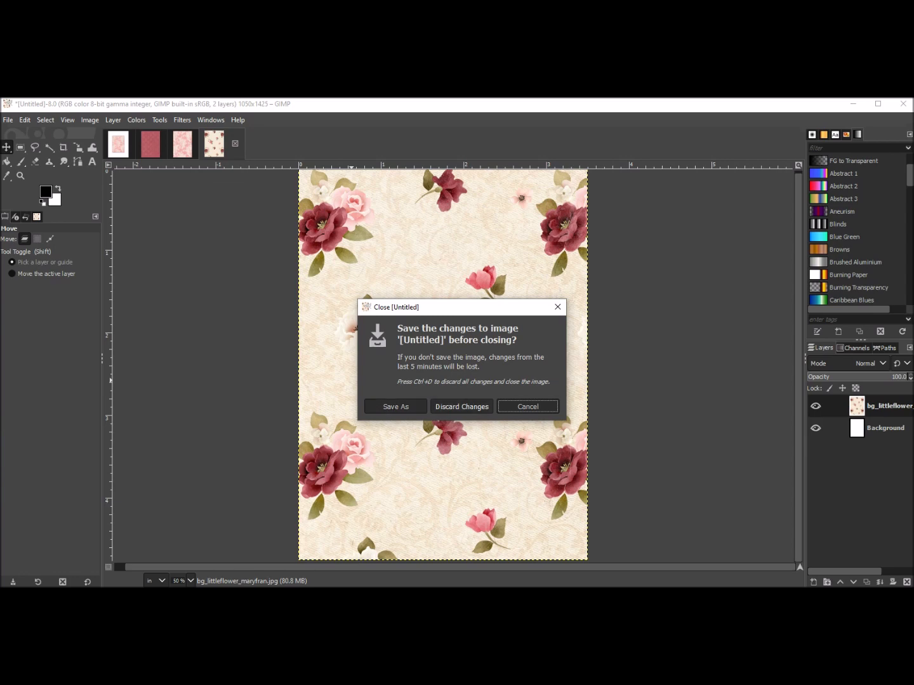
left_click(468, 407)
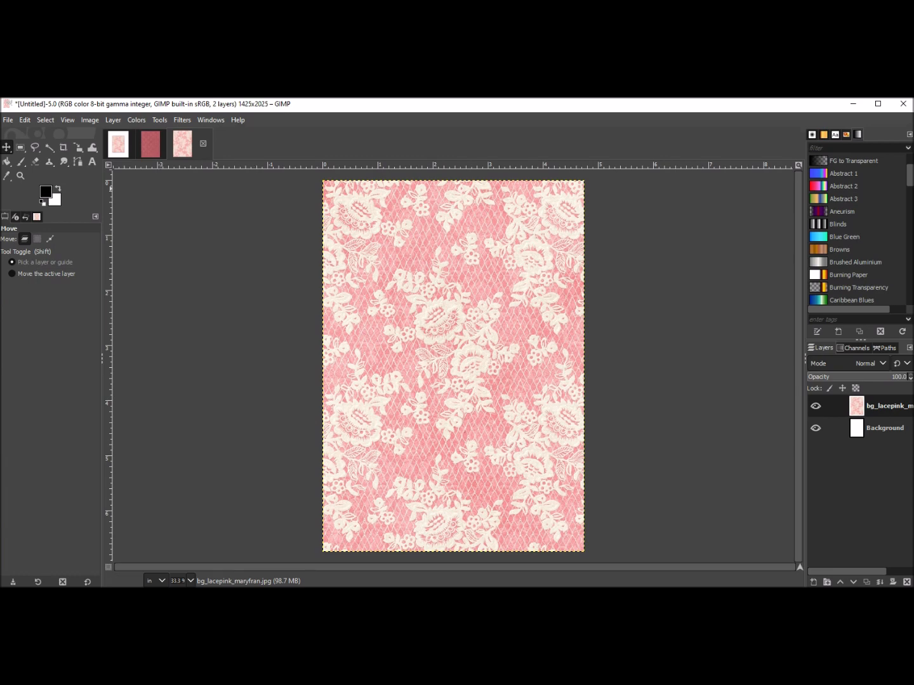
Create a new image 3.75 inches wide by 5 inches high.
left_click(118, 145)
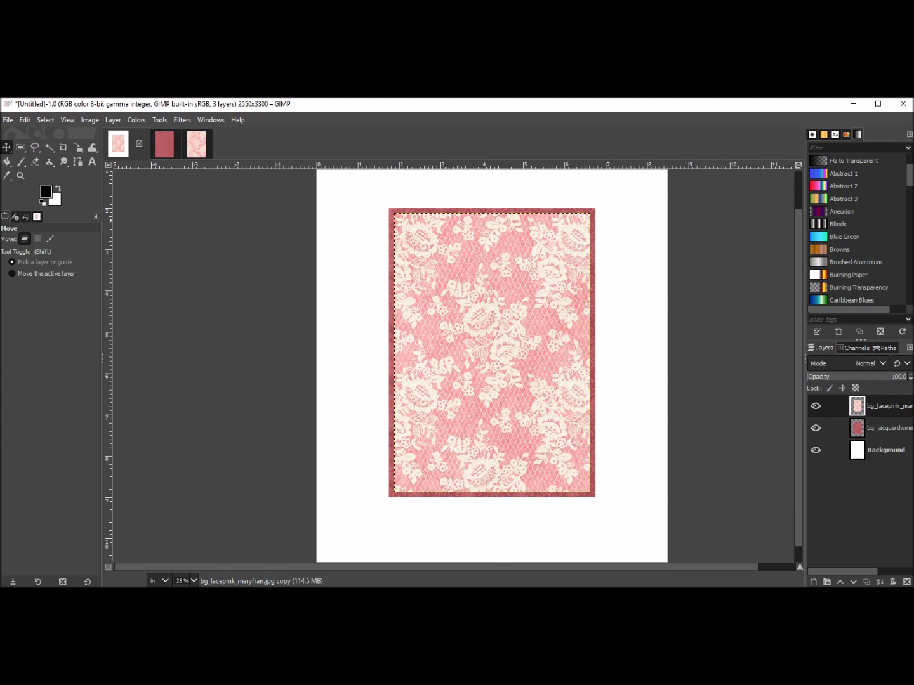
left_click(8, 120)
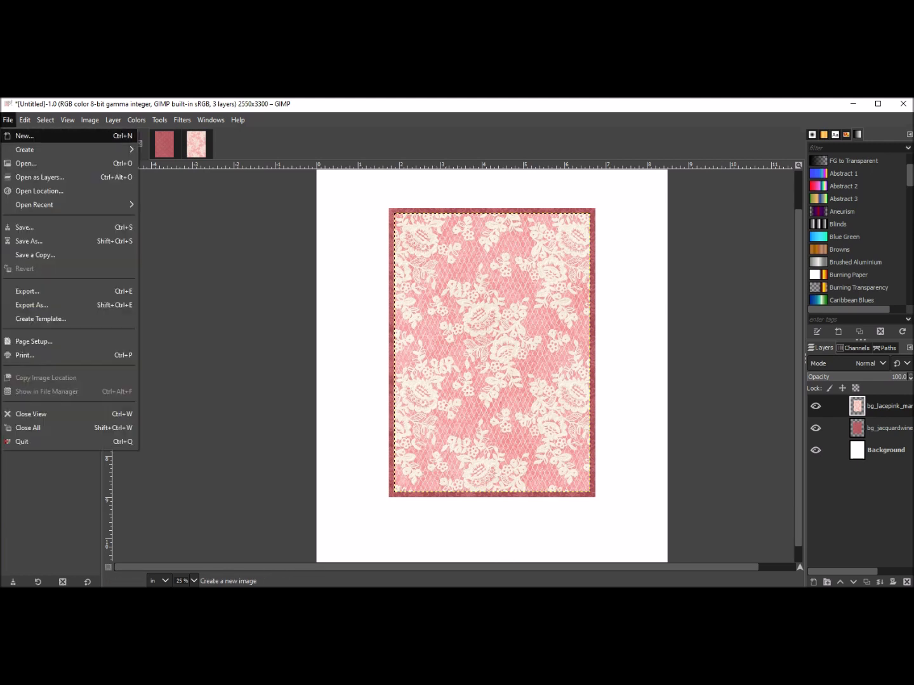
left_click(25, 136)
left_click(118, 203)
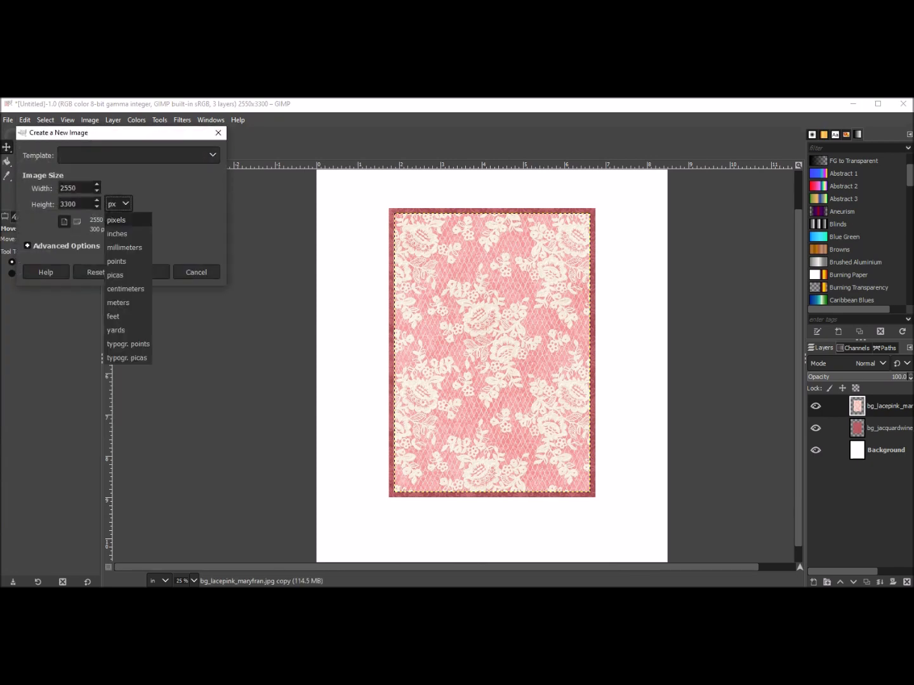
left_click(124, 234)
double_click(69, 188)
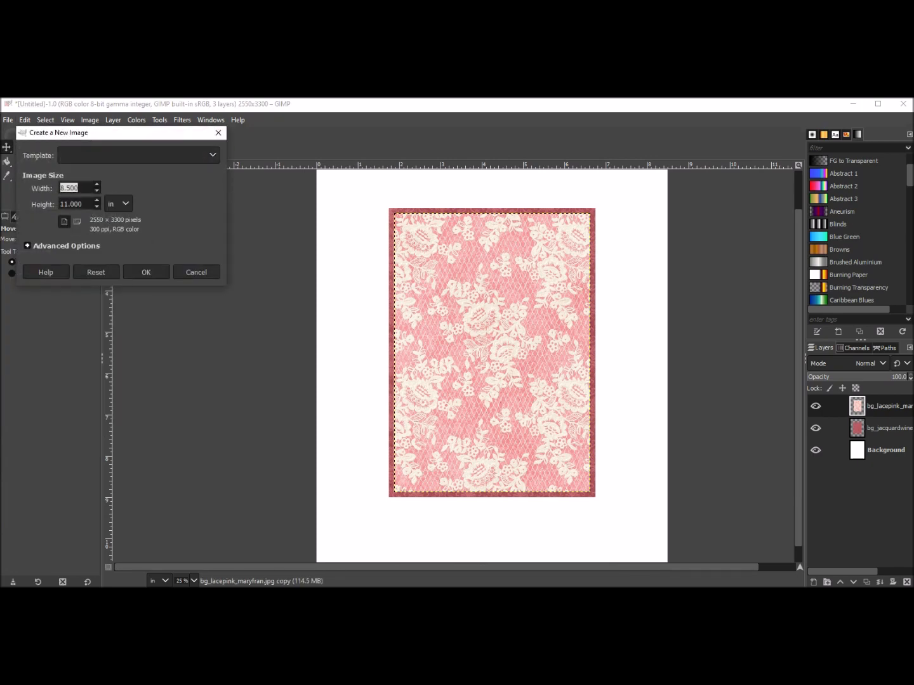
type("3.75")
key("Tab")
type("5")
key("Return")
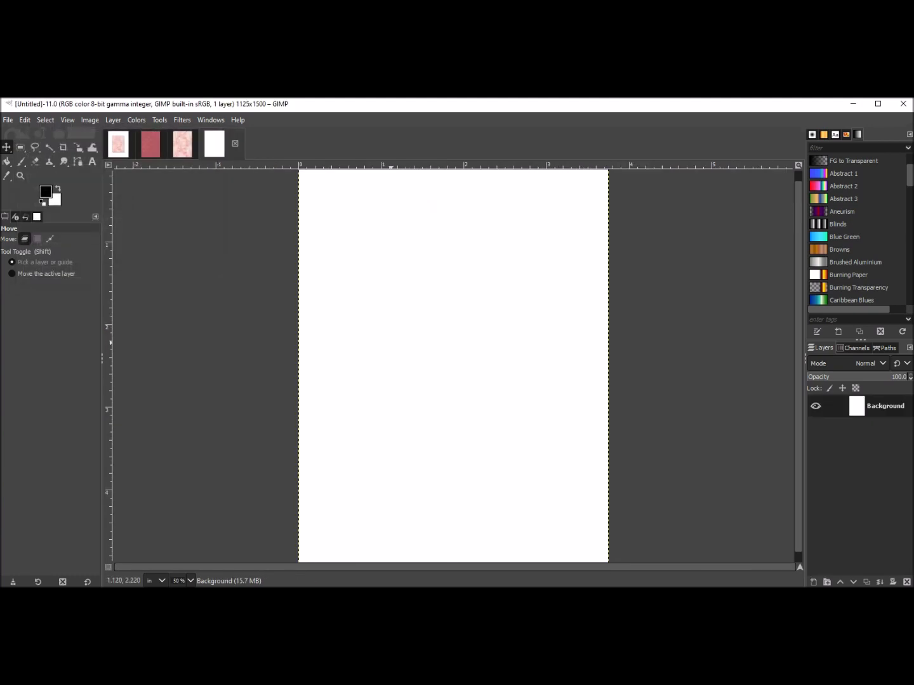
Switch to the kit folder and drop the bg_littleflower_maryfran paper onto the new image as a layer.
key("alt+Tab")
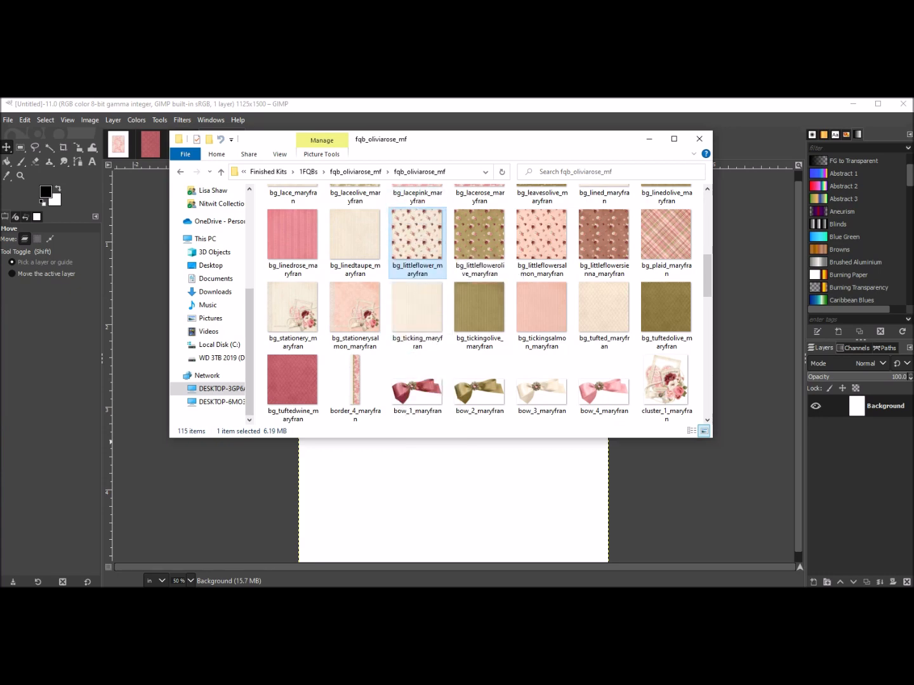
left_click_drag(417, 237, 603, 488)
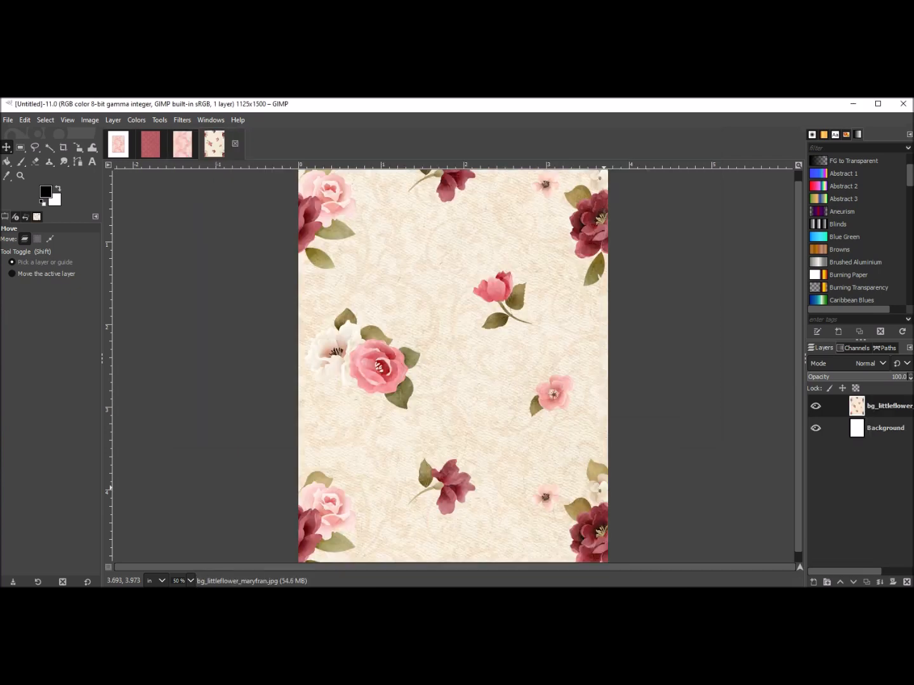
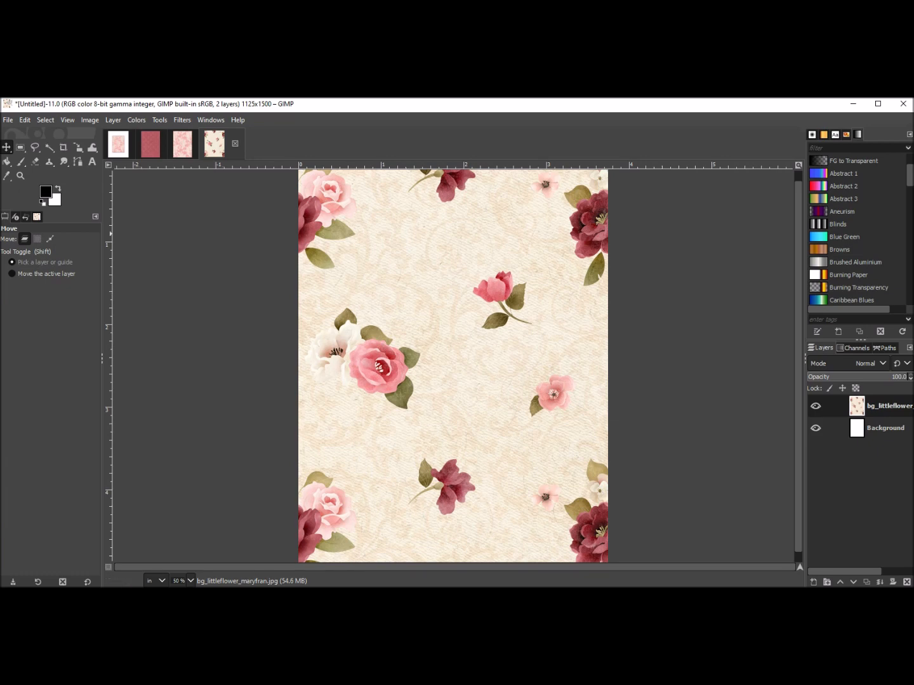
Scale the flower paper layer down to about 9.033 inches square, reposition it over the canvas, and apply the scale.
left_click(78, 147)
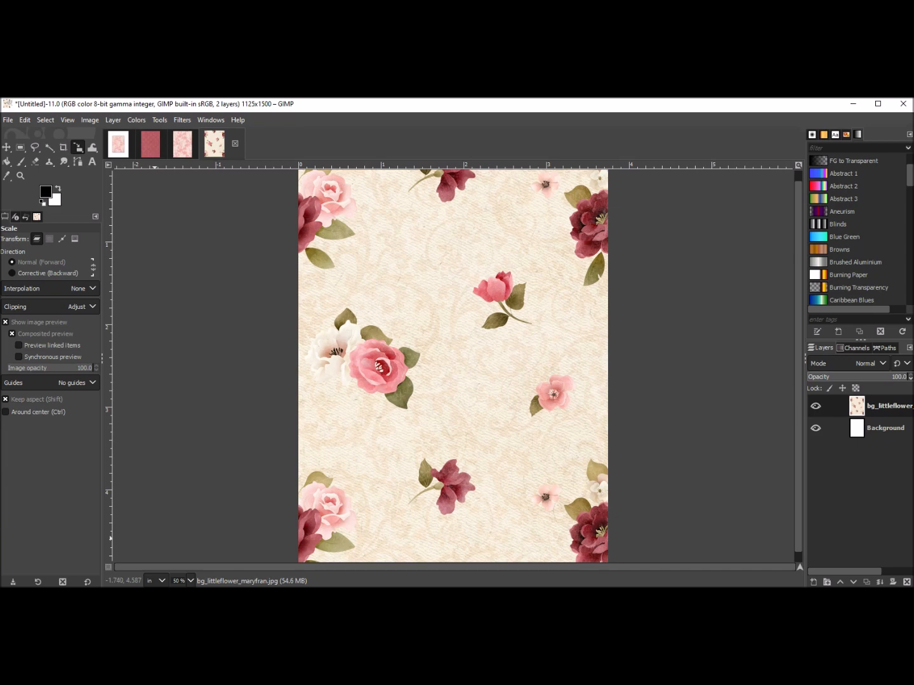
left_click(155, 540)
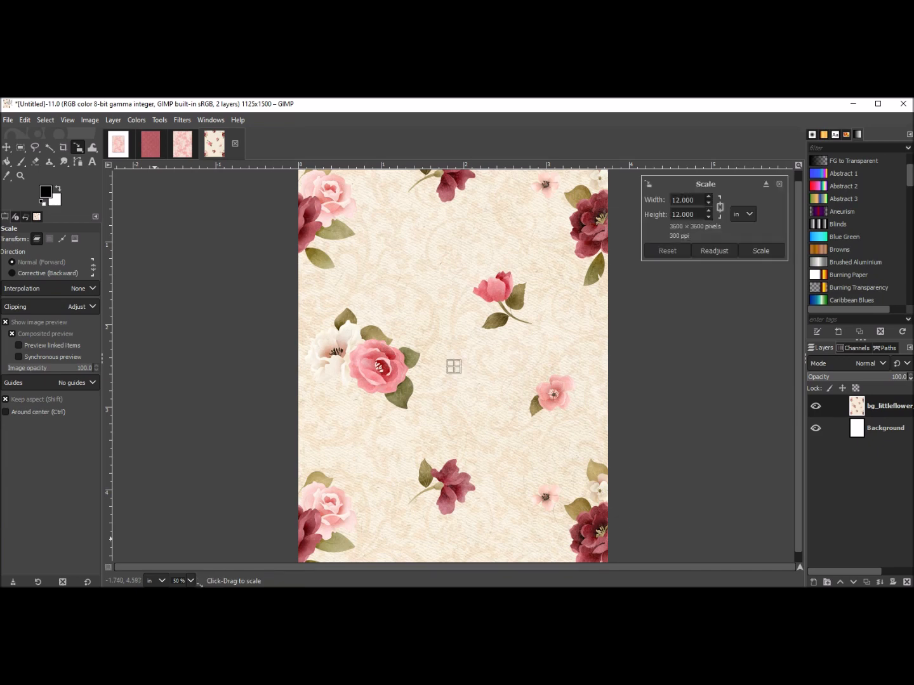
left_click_drag(157, 540, 468, 363)
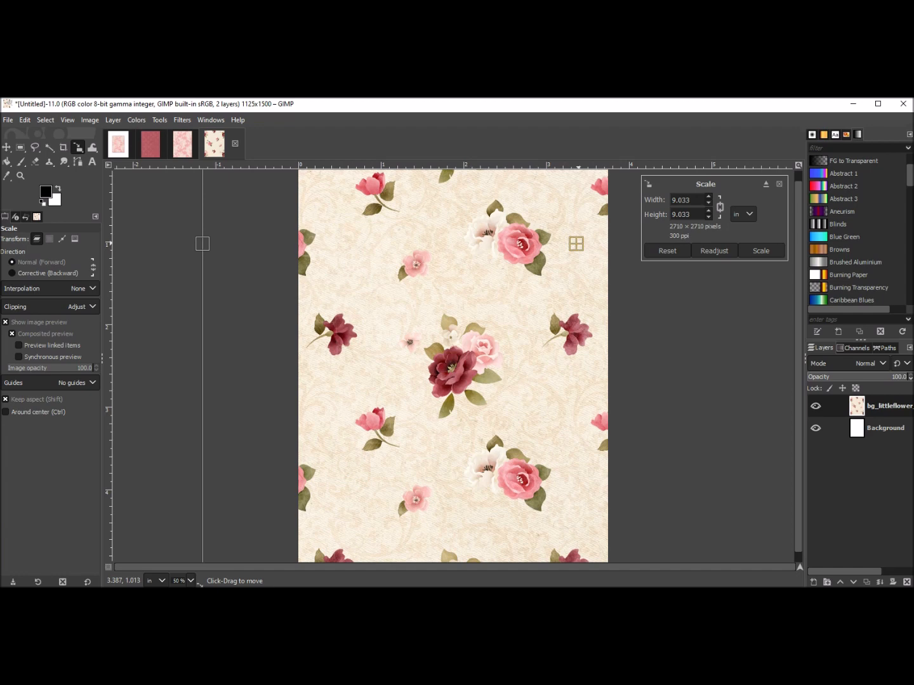
left_click_drag(576, 244, 566, 256)
left_click_drag(533, 289, 452, 345)
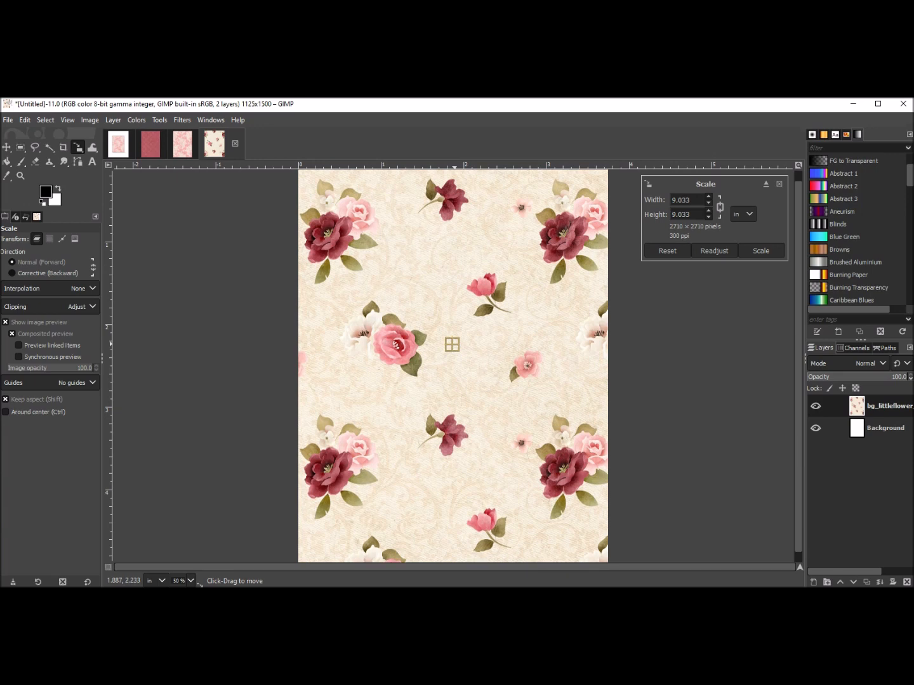
left_click(760, 250)
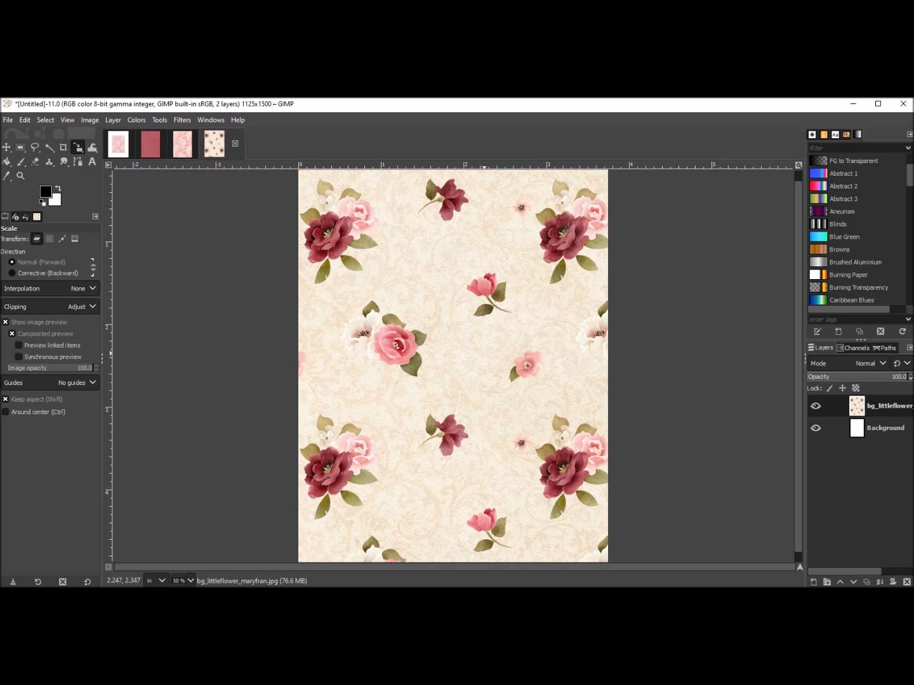
Trim the flower paper layer to the canvas with Layer to Image Size.
key("z")
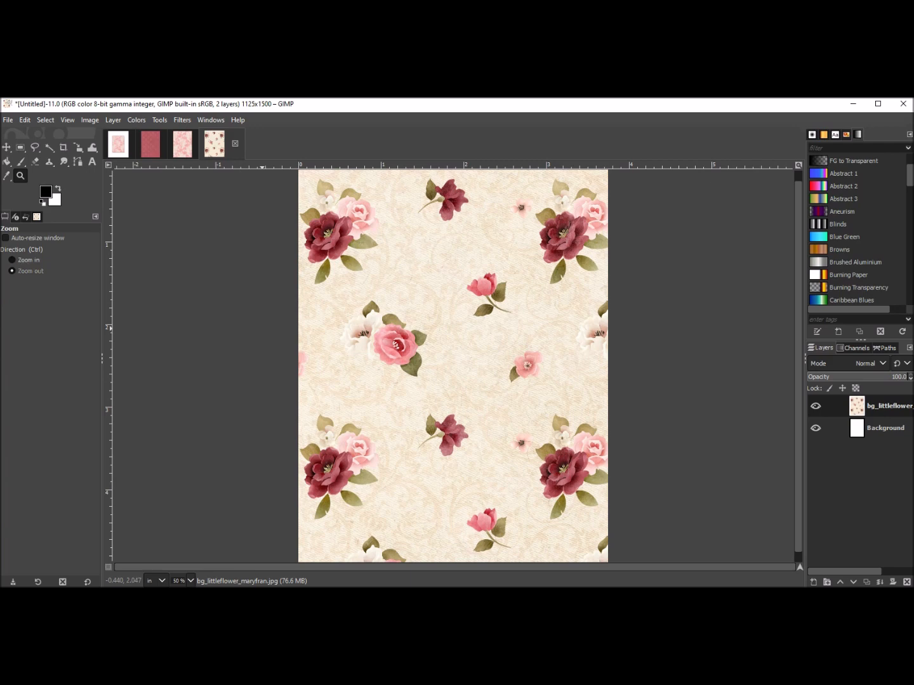
left_click(263, 338, "ctrl")
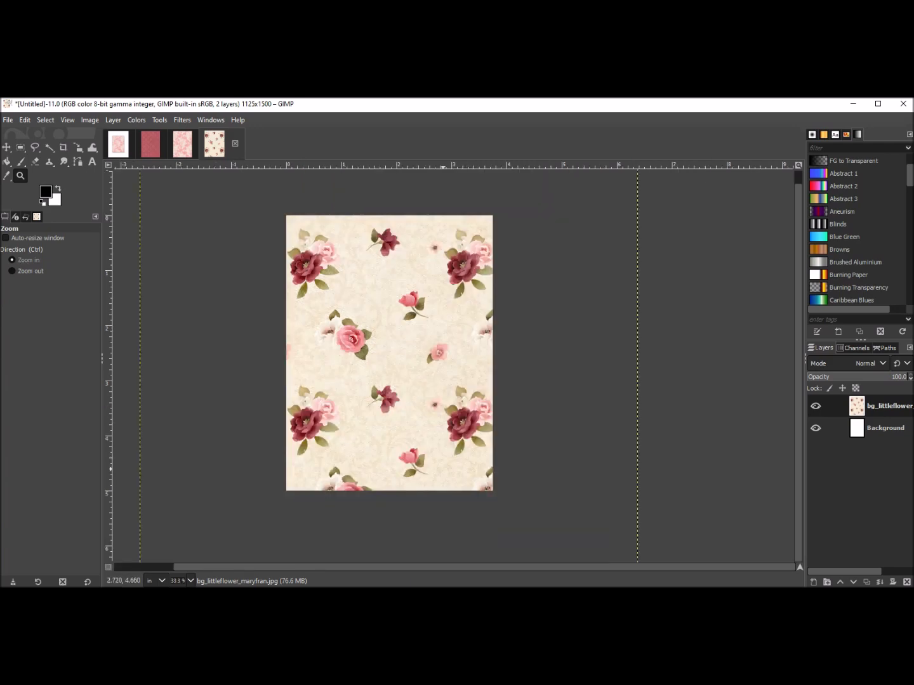
left_click_drag(328, 567, 267, 568)
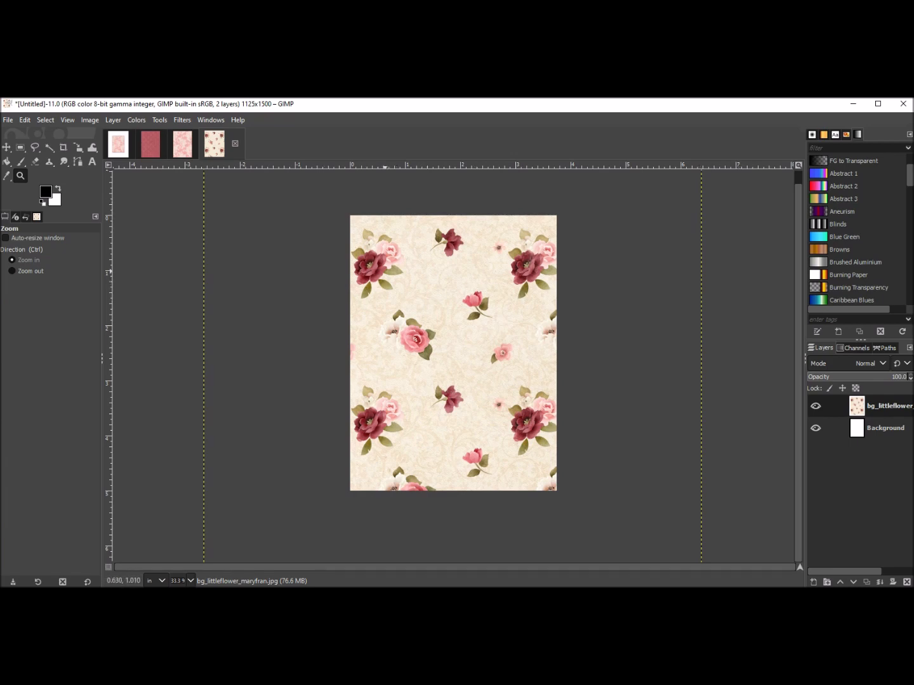
left_click(7, 147)
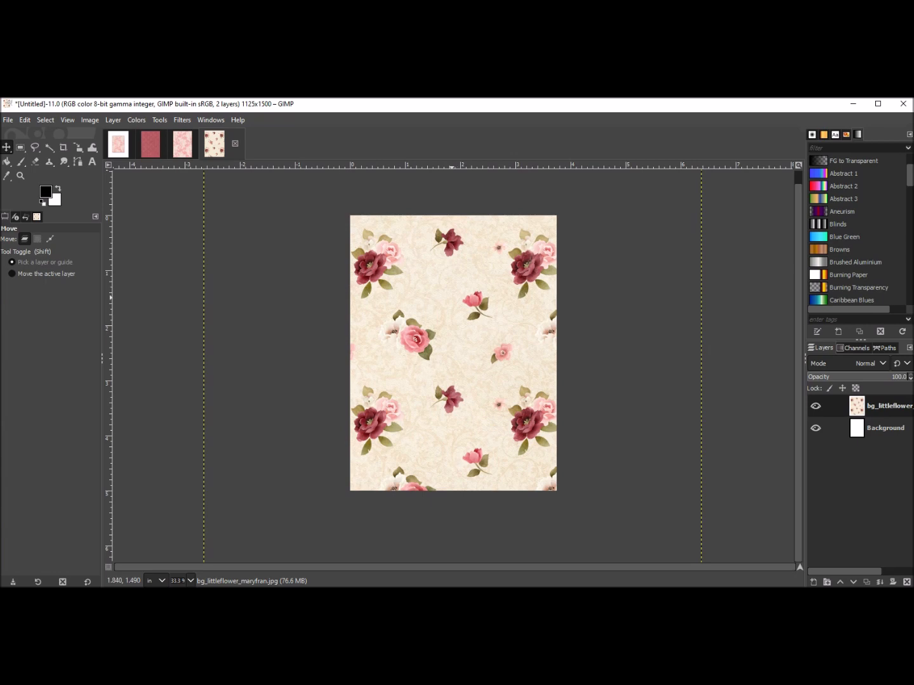
right_click(451, 311)
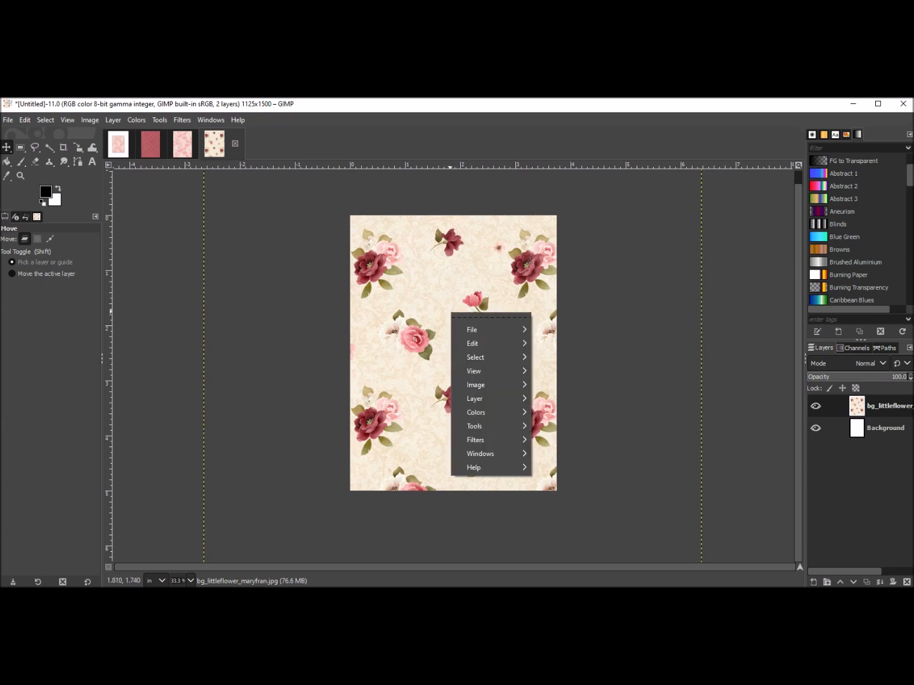
mouse_move(482, 399)
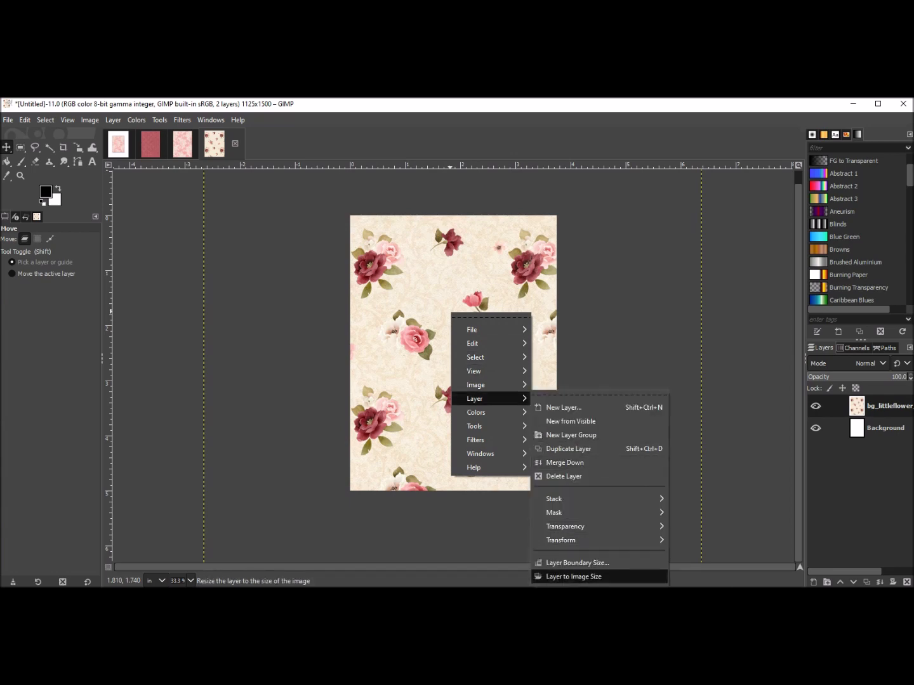
left_click(573, 576)
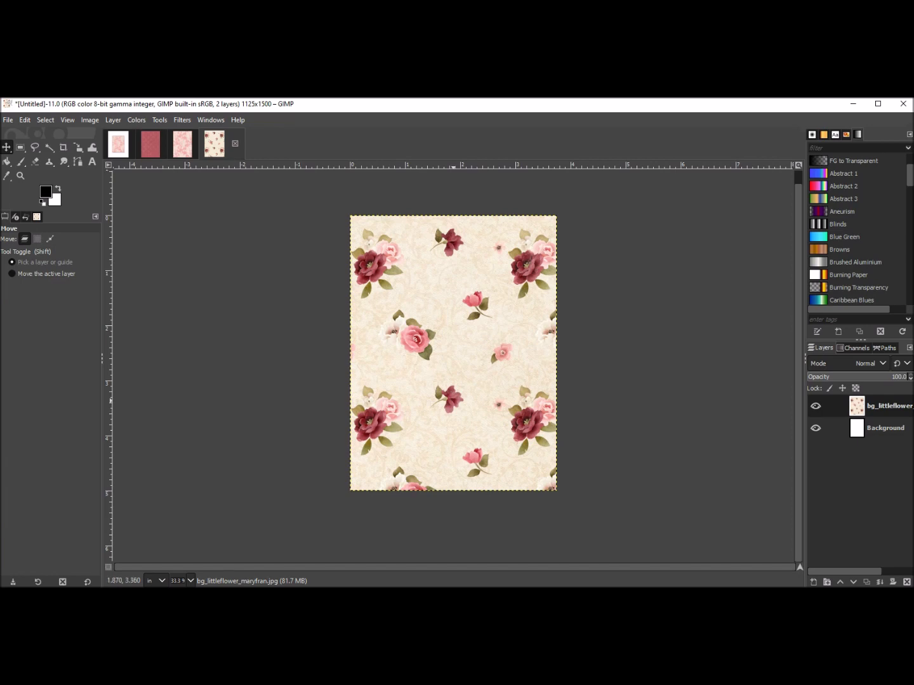
Copy the trimmed flower paper layer's pixels to the clipboard.
left_click(118, 144)
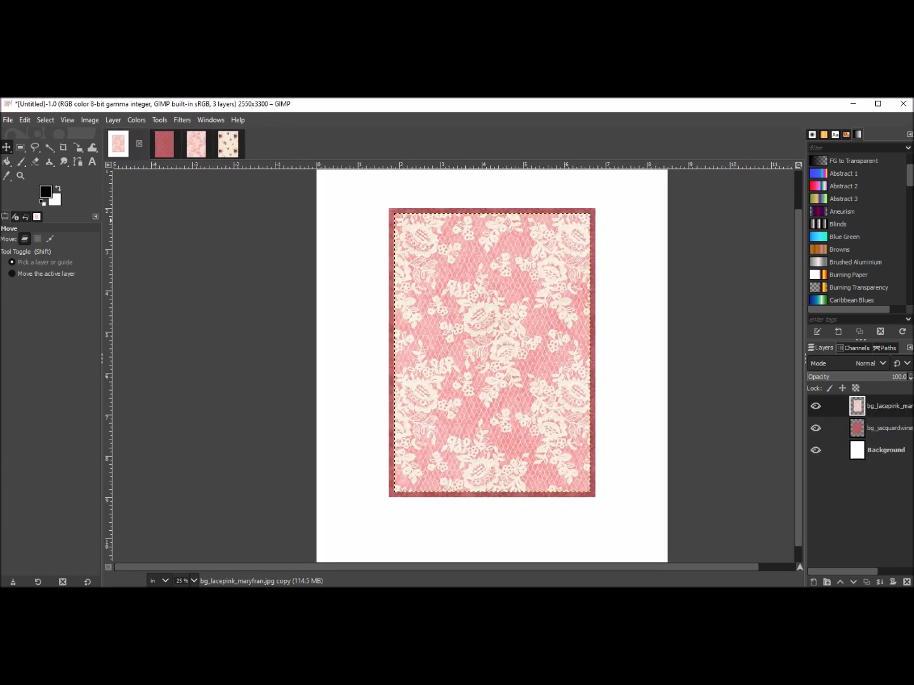
left_click(228, 144)
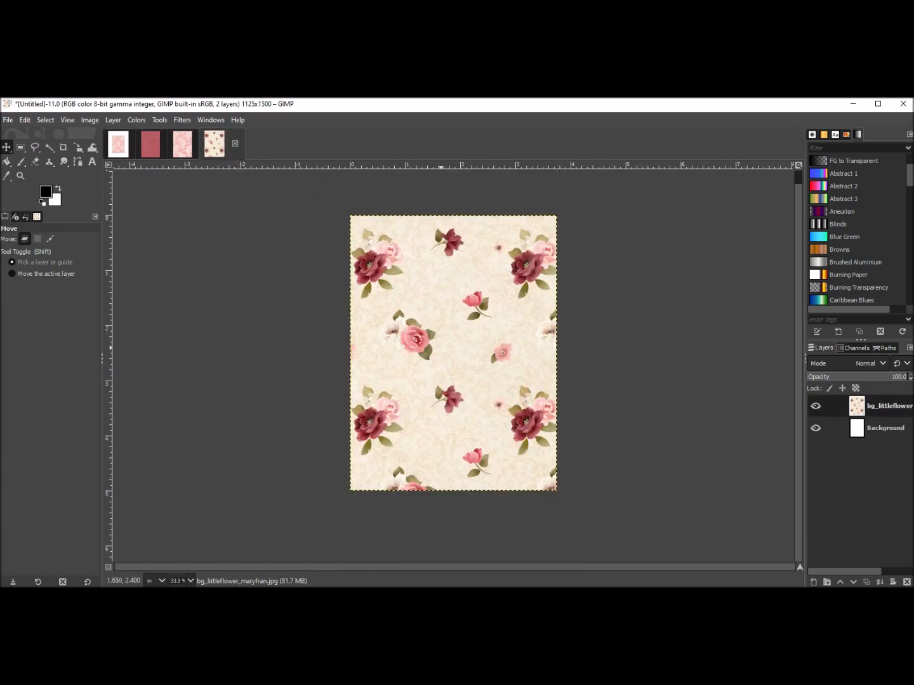
right_click(448, 334)
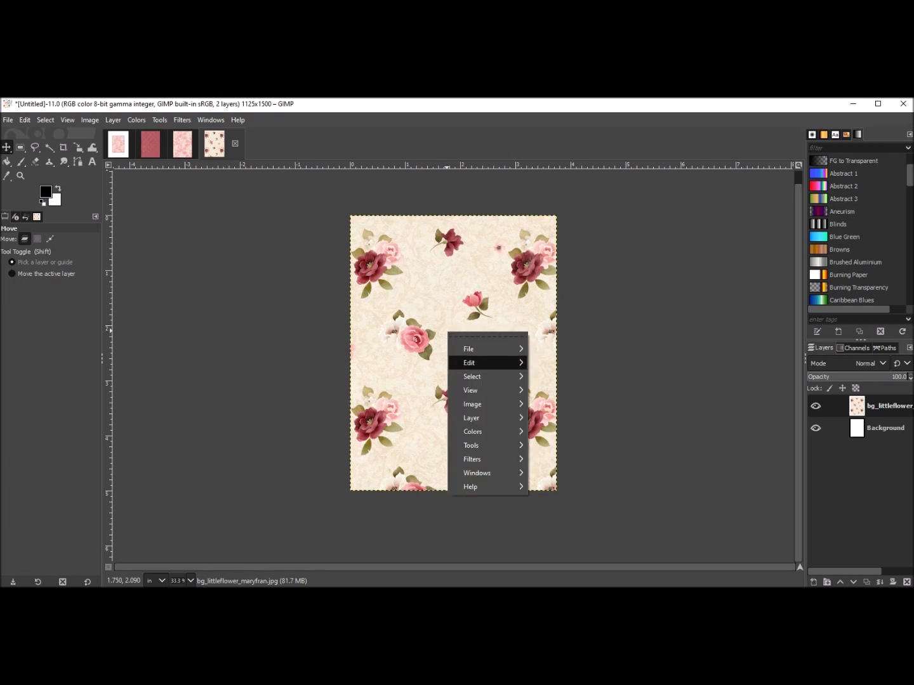
mouse_move(483, 362)
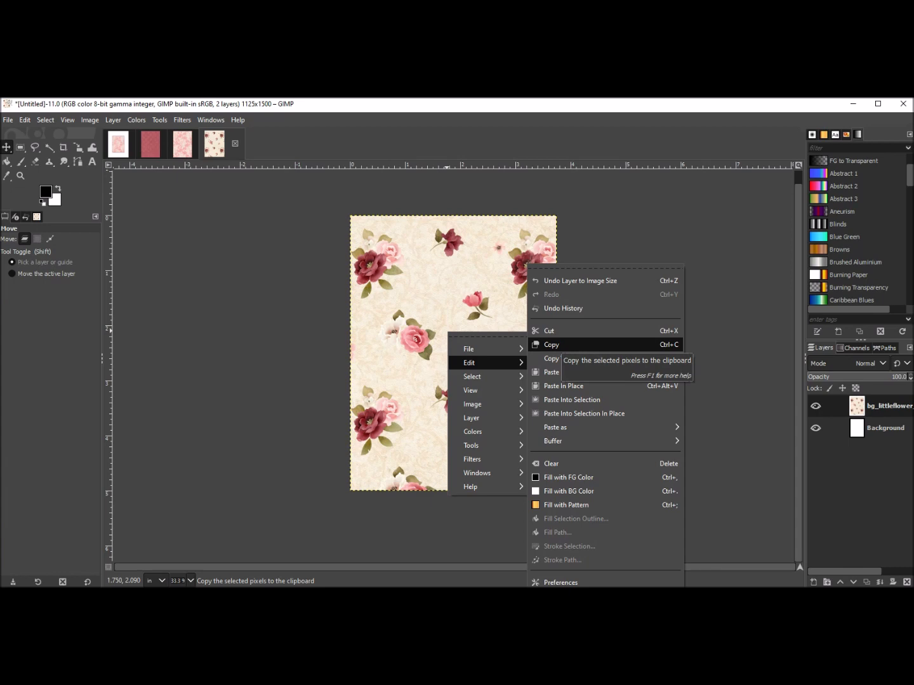
left_click(551, 345)
Paste the flower paper into the lace layout image and turn the floating selection into a new layer.
left_click(118, 144)
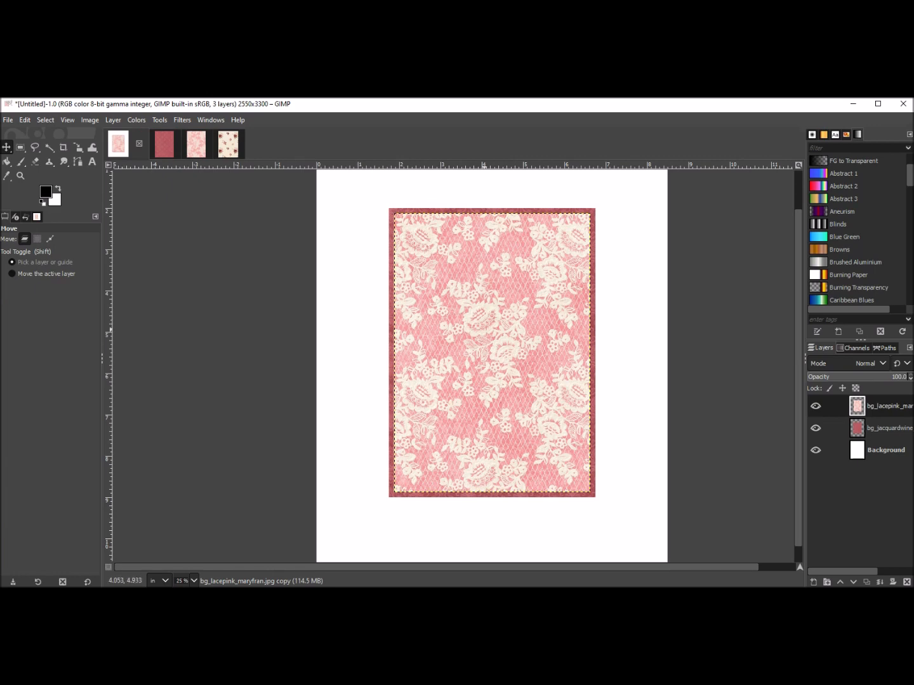
right_click(486, 332)
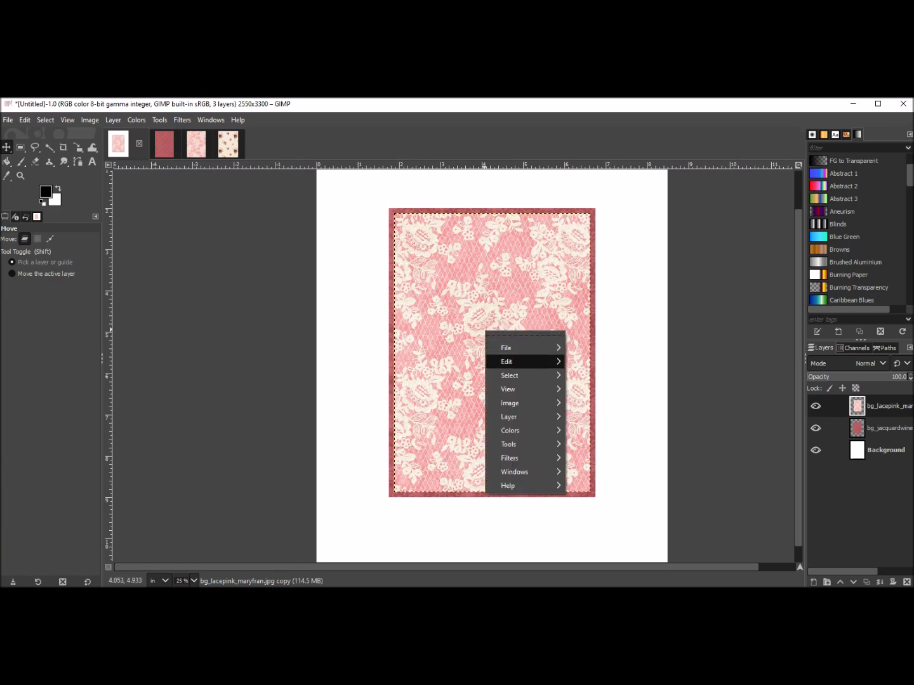
mouse_move(507, 362)
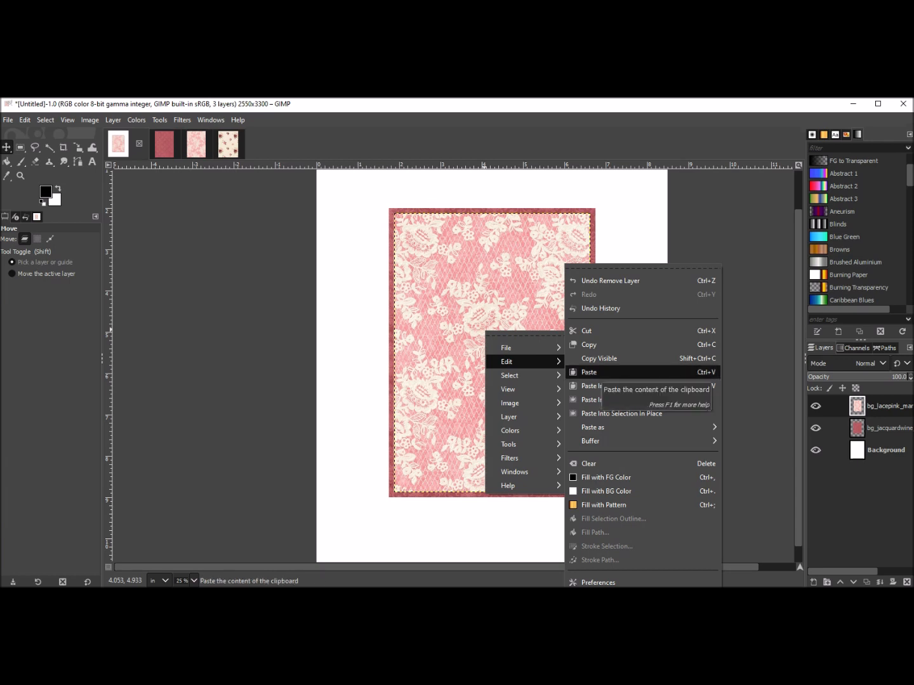
left_click(591, 373)
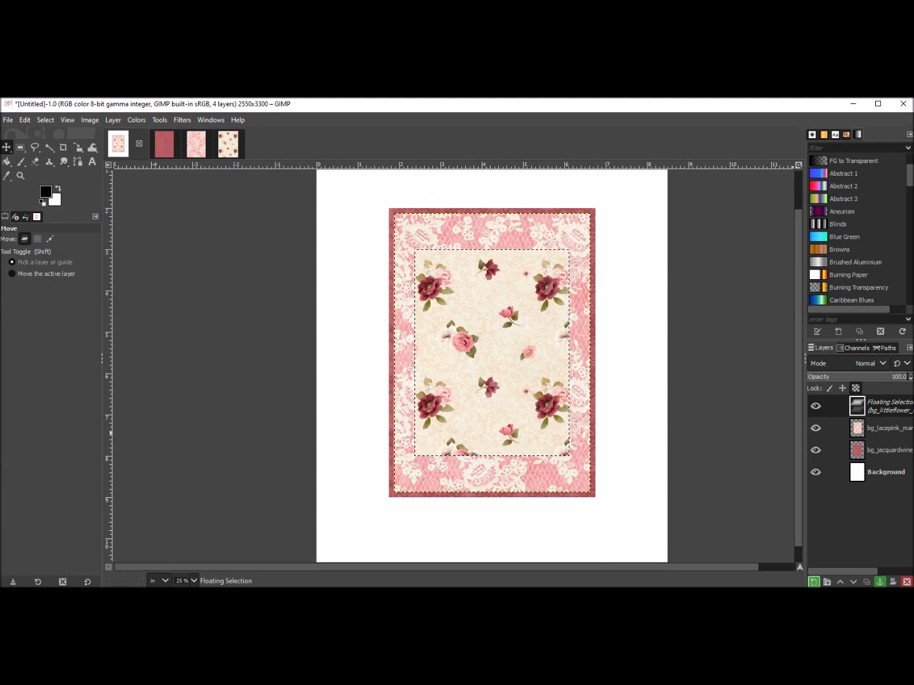
left_click(813, 582)
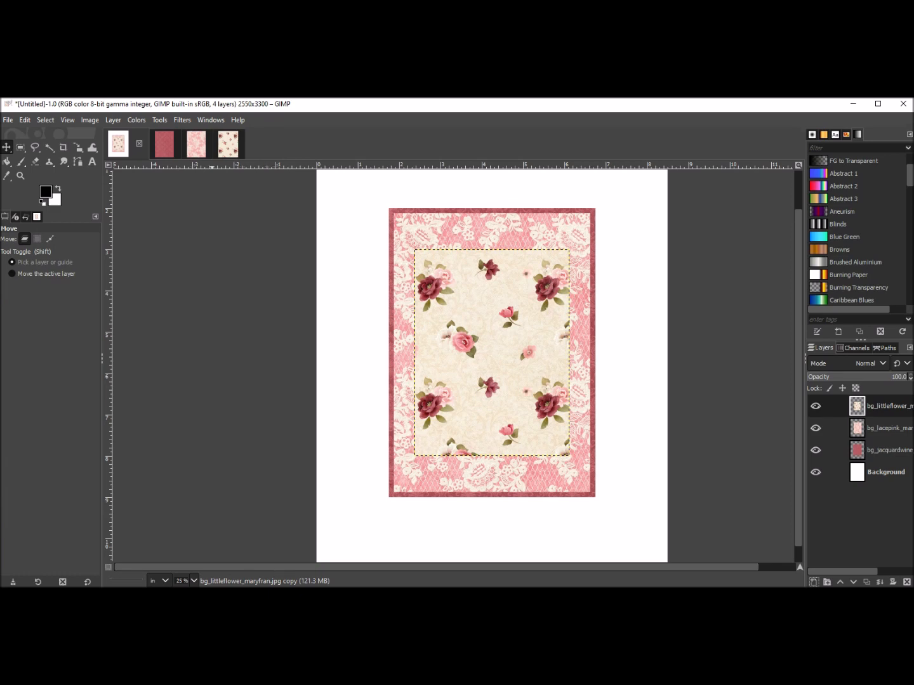
Review each of the open images in turn, ending on the lace layout.
left_click(164, 144)
left_click(196, 145)
left_click(228, 144)
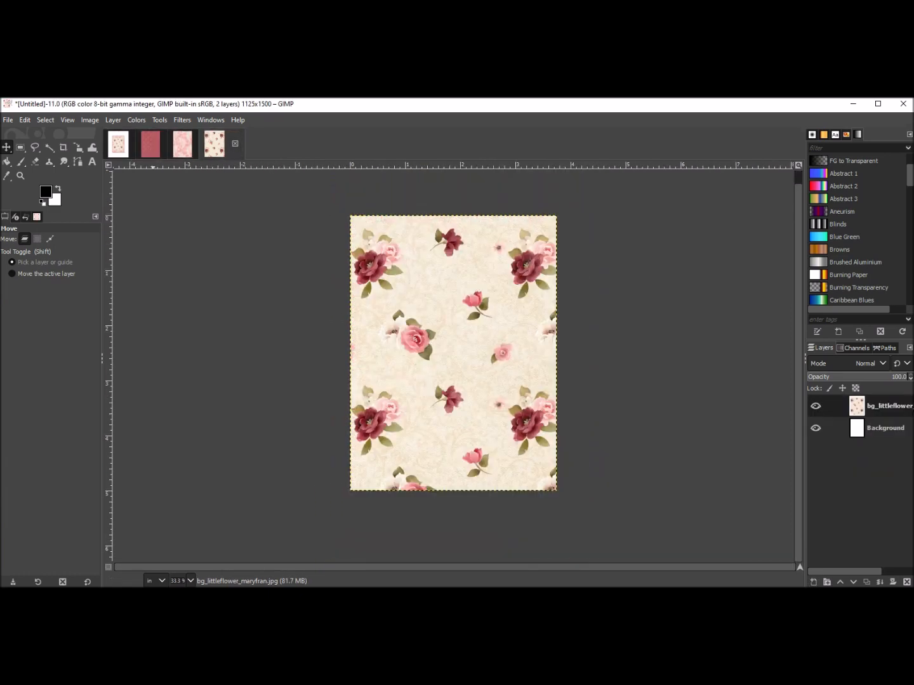
left_click(151, 145)
left_click(119, 144)
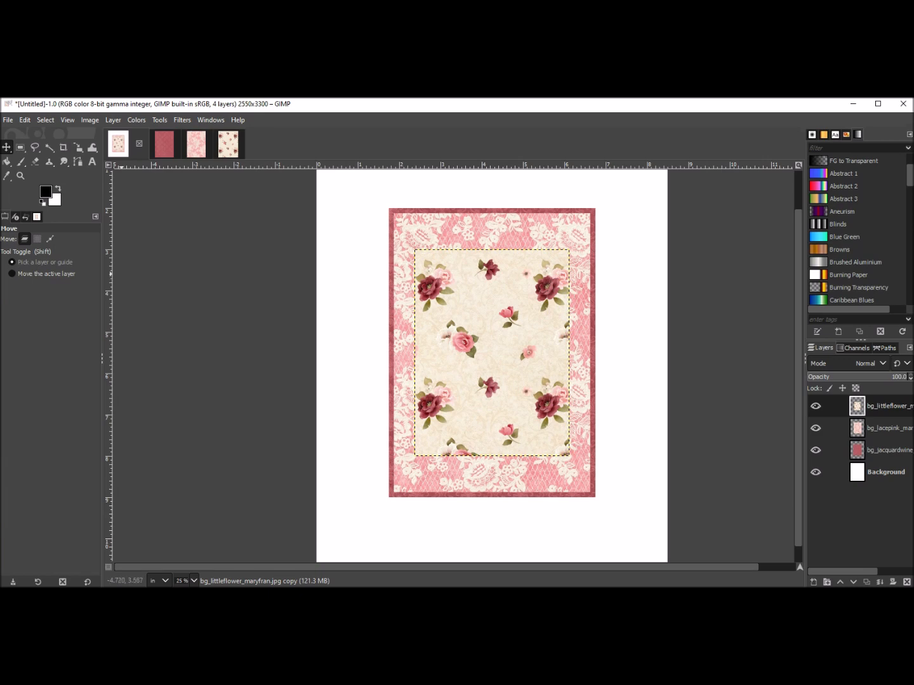
left_click(164, 145)
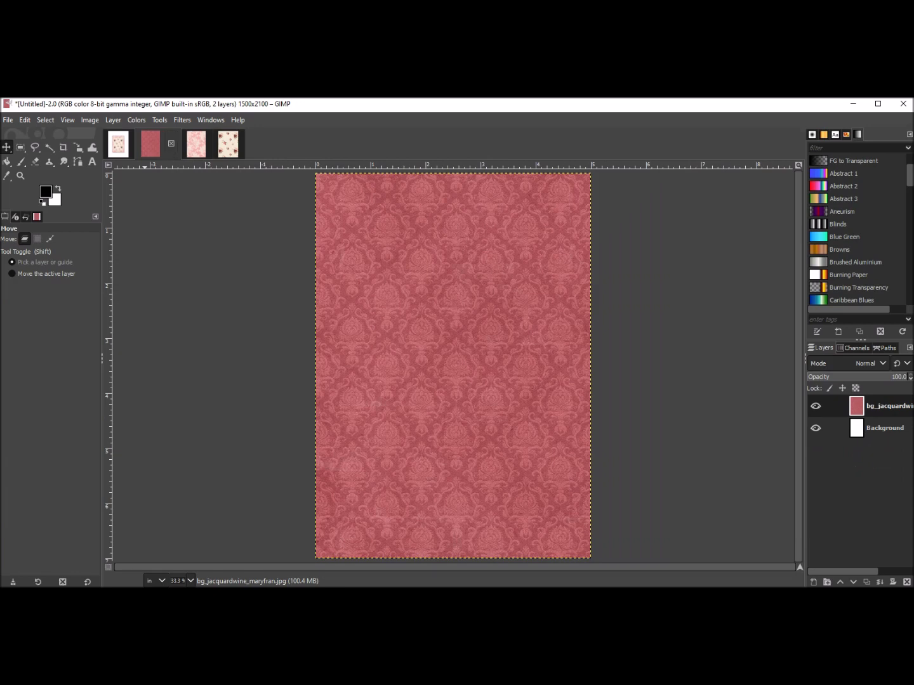
left_click(118, 144)
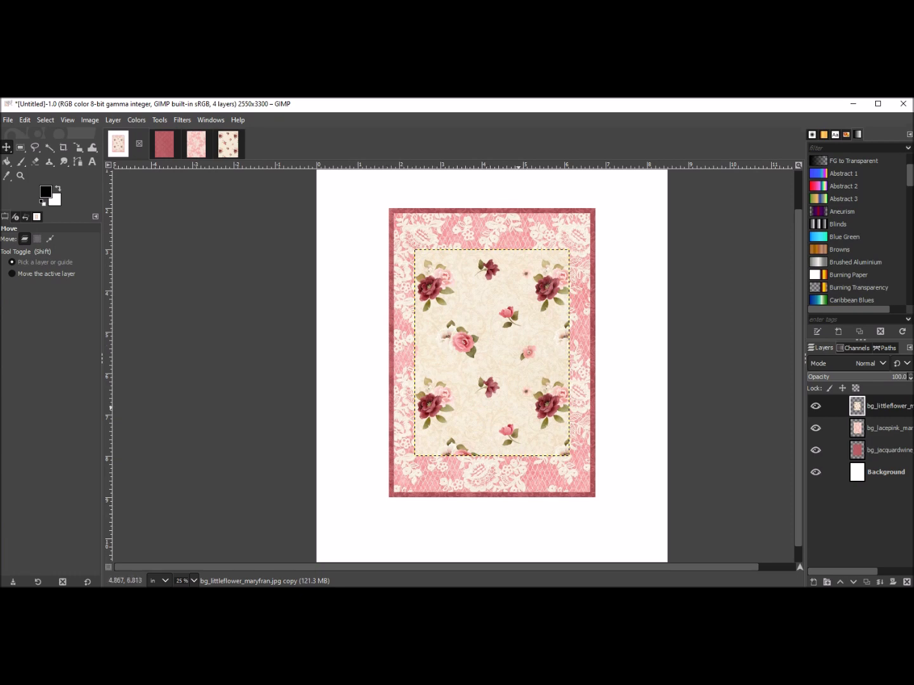
Switch to the file explorer and navigate to the kk_ls_oliviarose_mf element folder of the kit.
key("alt+Tab")
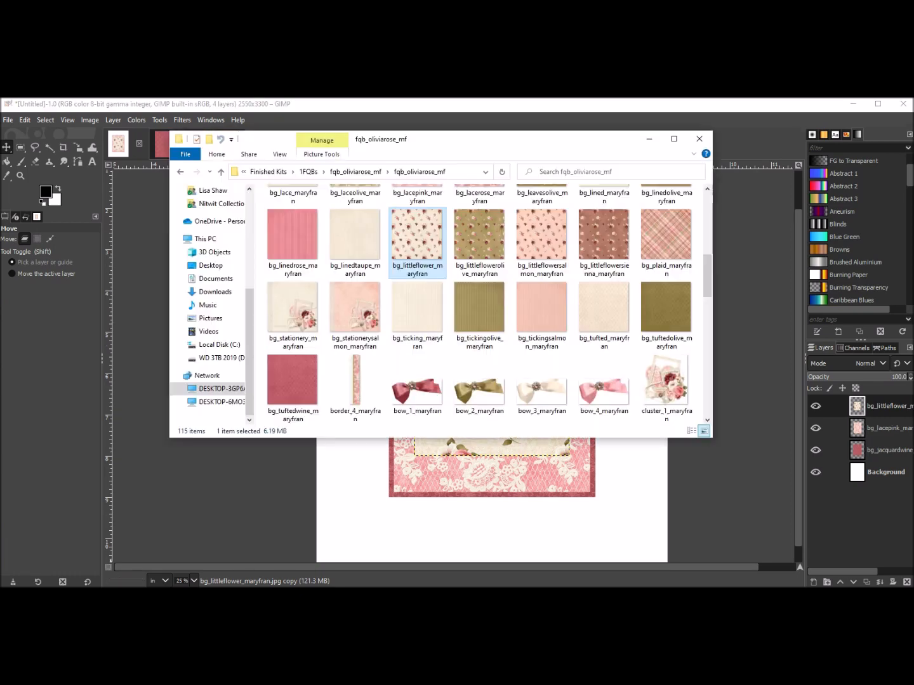
key("BackSpace")
key("BackSpace")
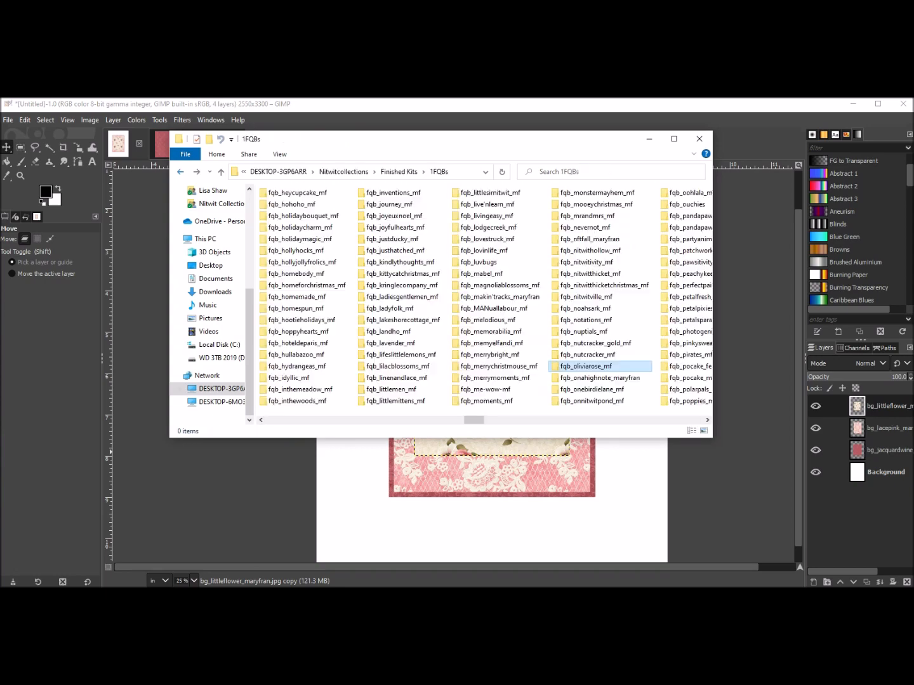
left_click_drag(474, 419, 621, 419)
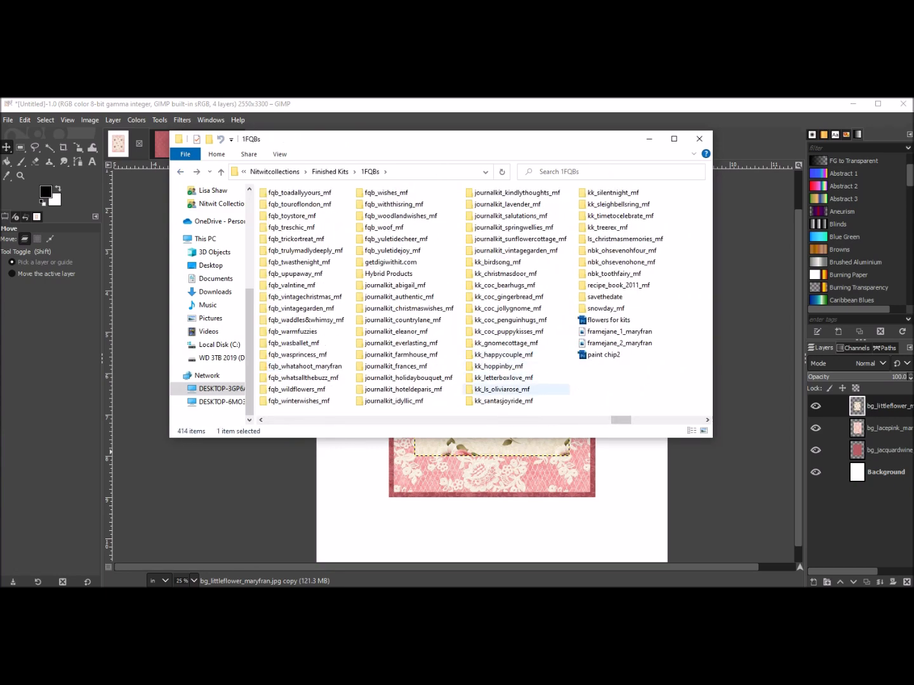
double_click(502, 389)
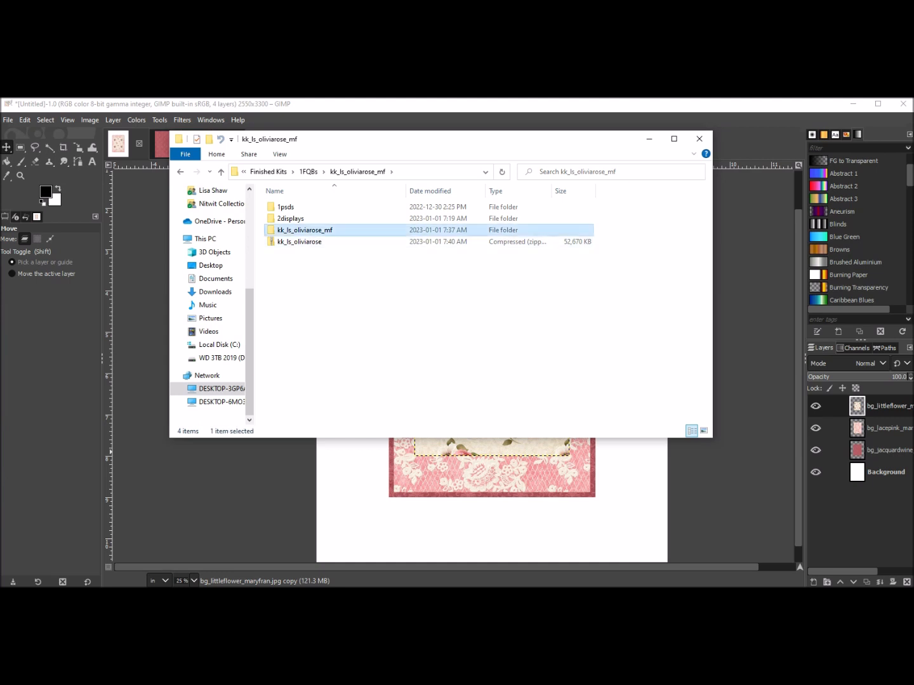
double_click(305, 230)
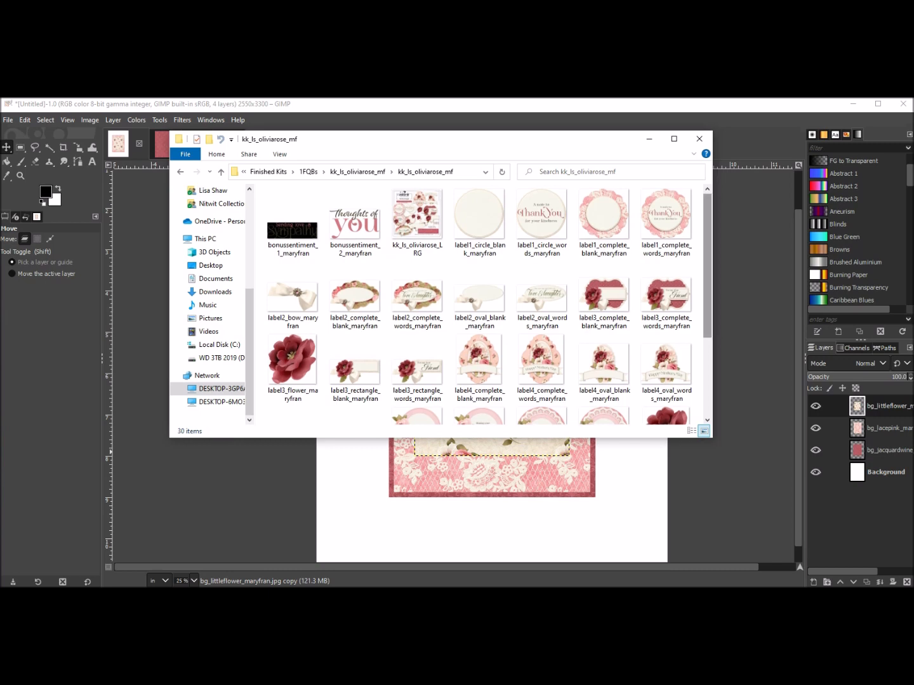
Browse the element folder and pick the label5_complete_words_maryfran element.
scroll(483, 305, "down", 1)
scroll(483, 304, "down", 1)
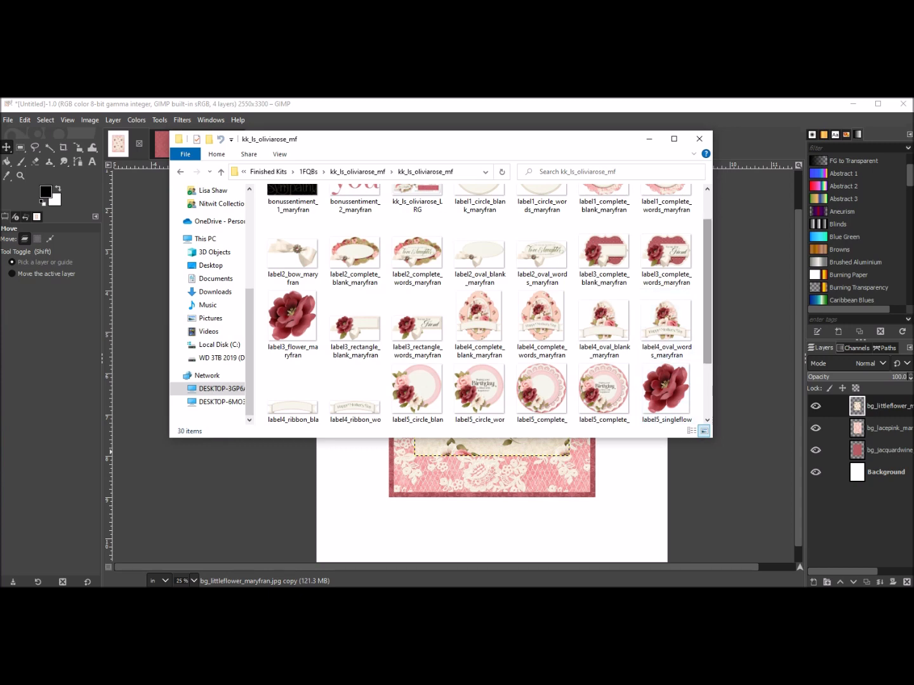
scroll(483, 305, "down", 1)
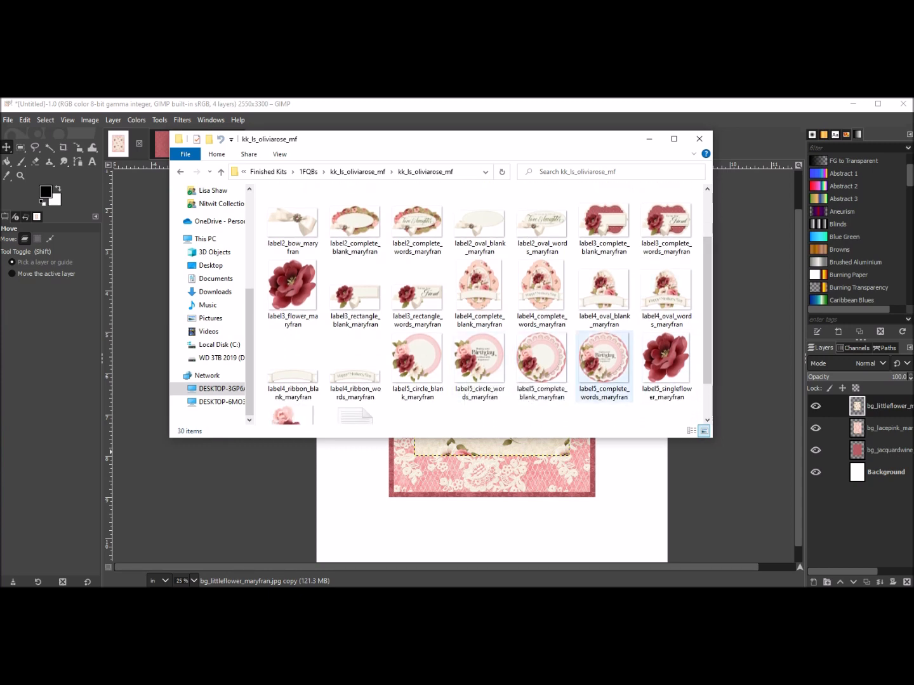
double_click(605, 358)
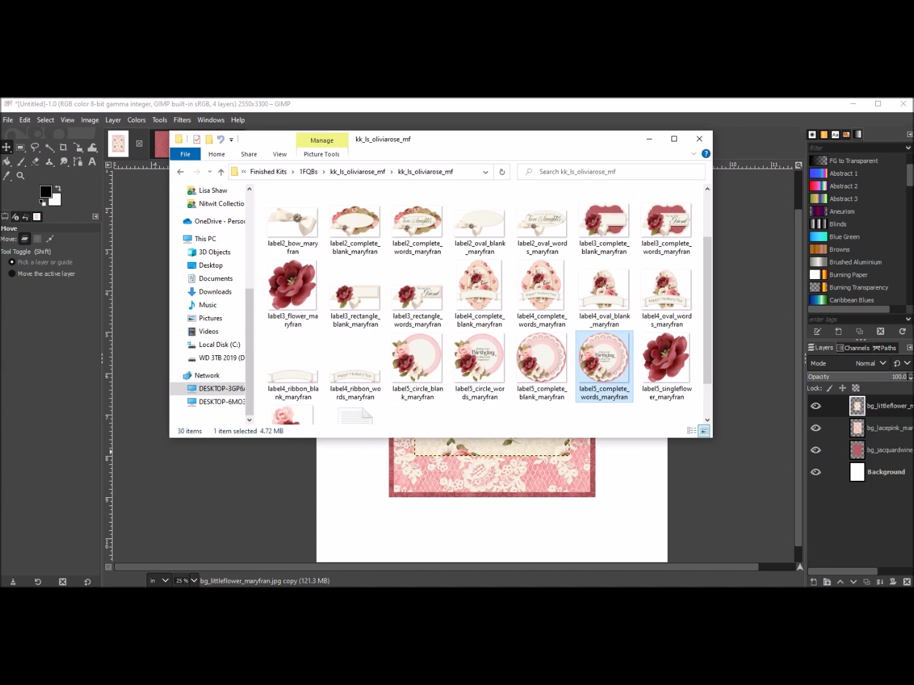
left_click(649, 140)
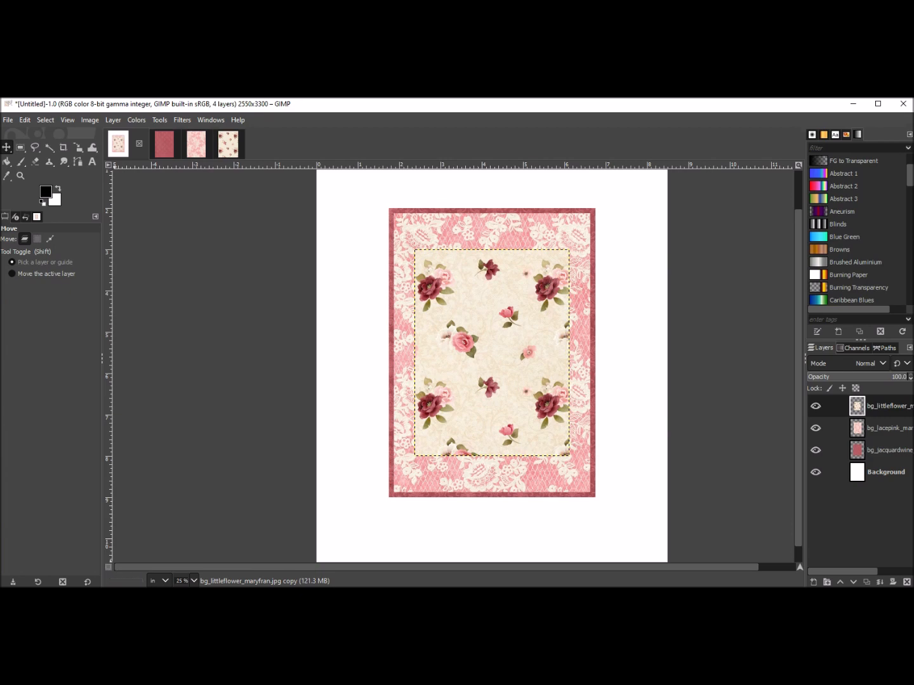
key("alt+Tab")
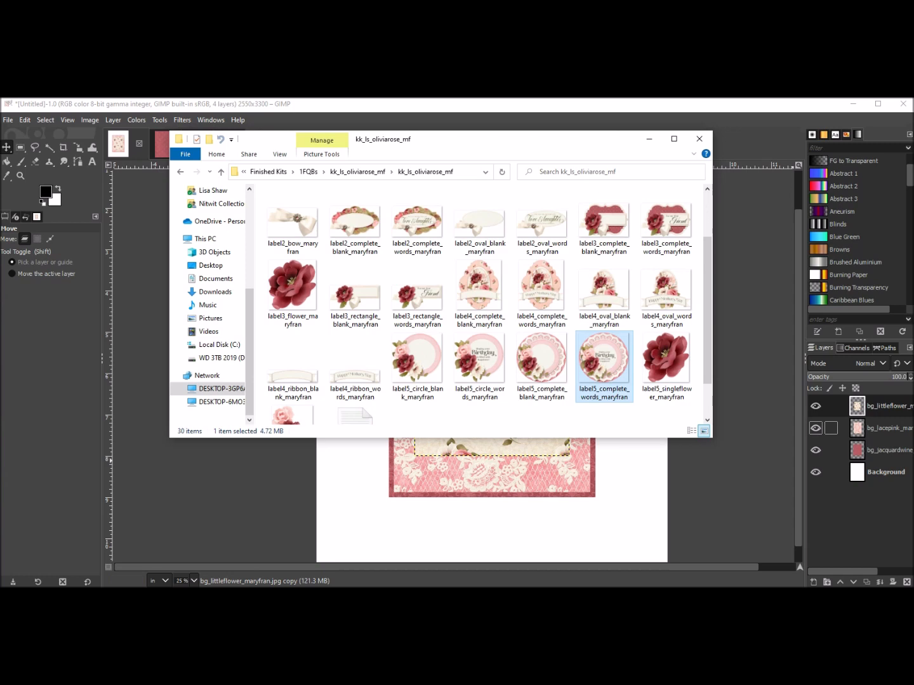
left_click(816, 406)
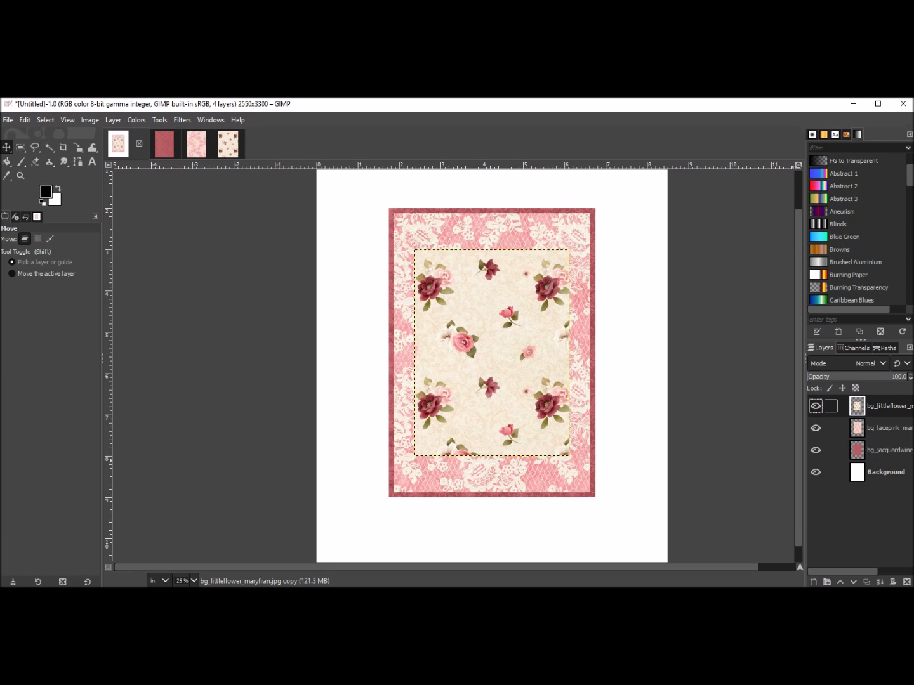
left_click(883, 428)
left_click(882, 407)
key("alt+Tab")
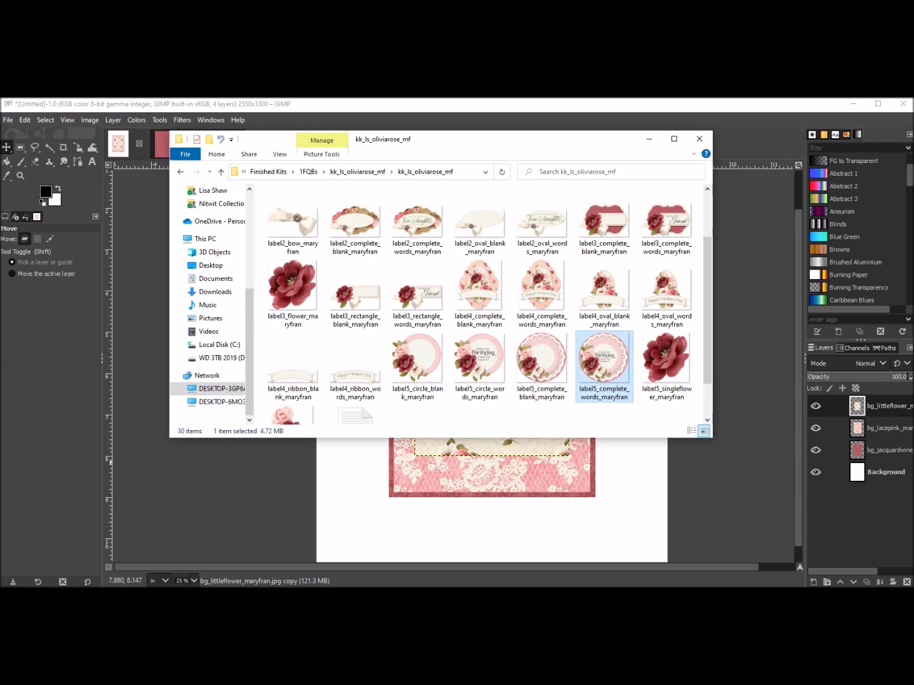
left_click_drag(604, 360, 642, 462)
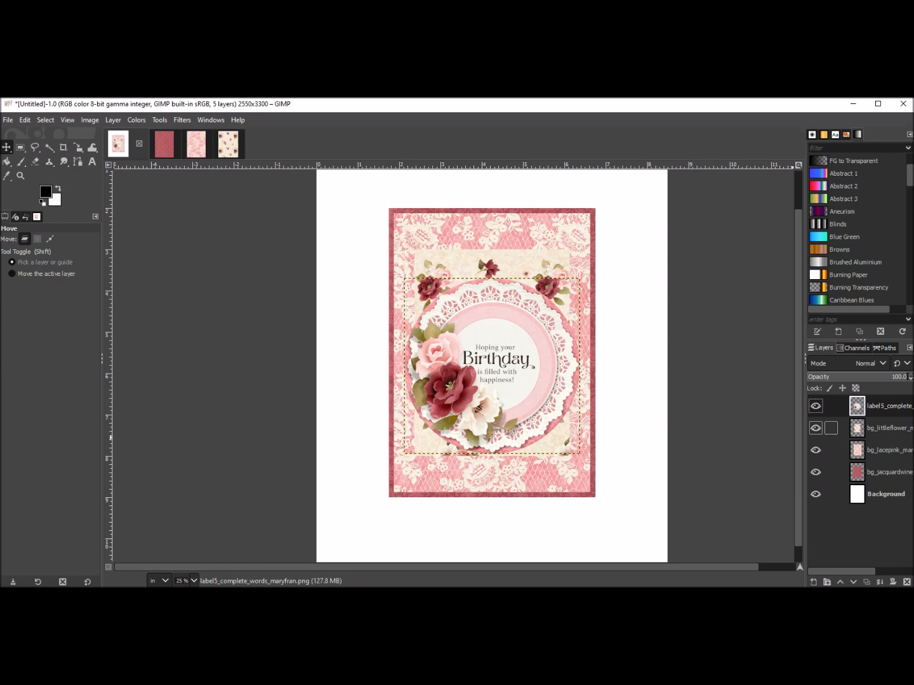
left_click(907, 582)
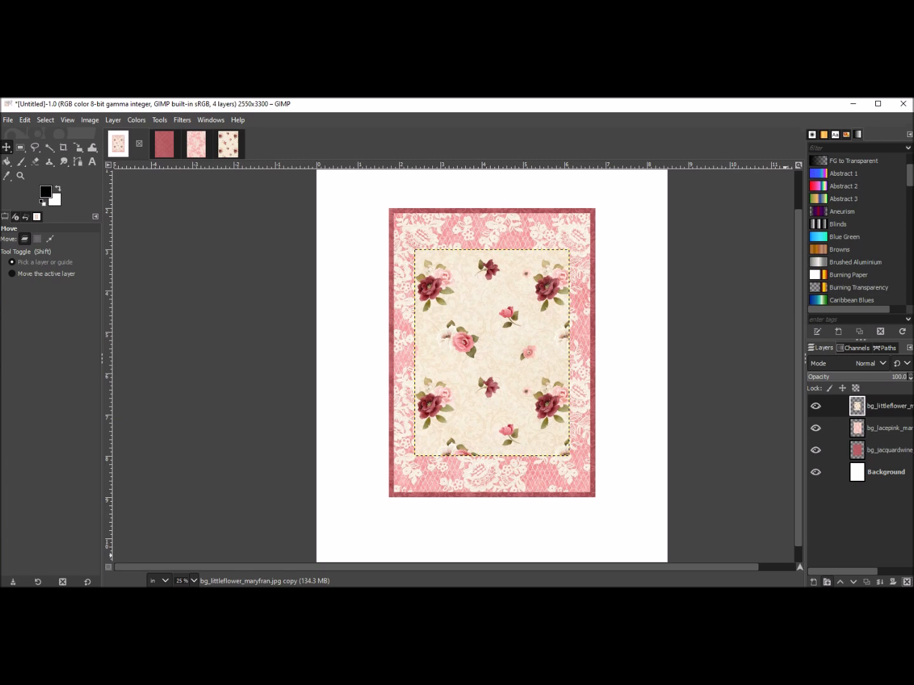
Create a new layer group at the top of the layer stack and make it the active layer.
left_click(826, 582)
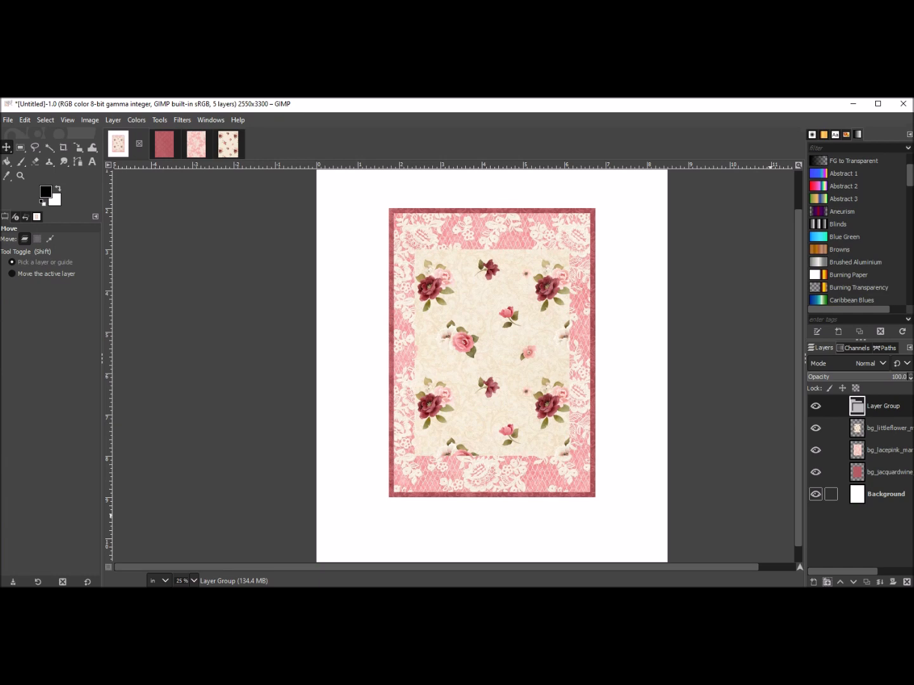
left_click(878, 472)
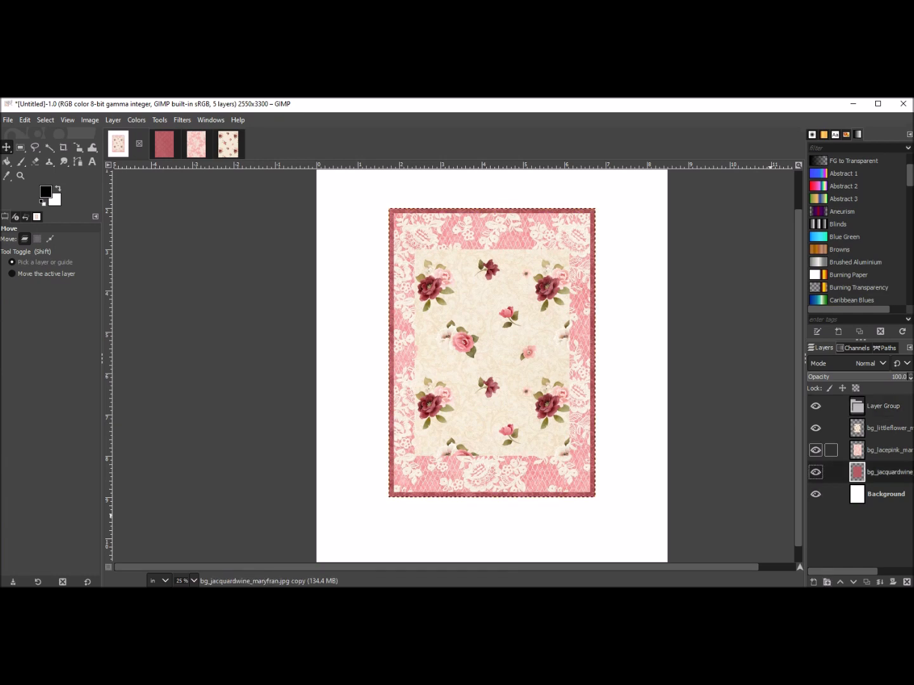
left_click(886, 450)
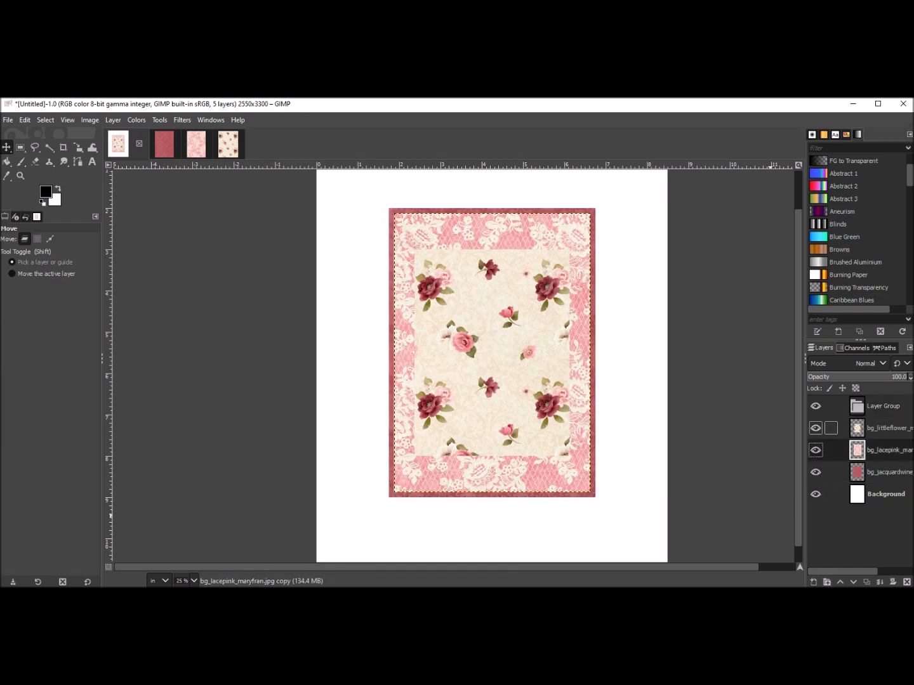
left_click(885, 428)
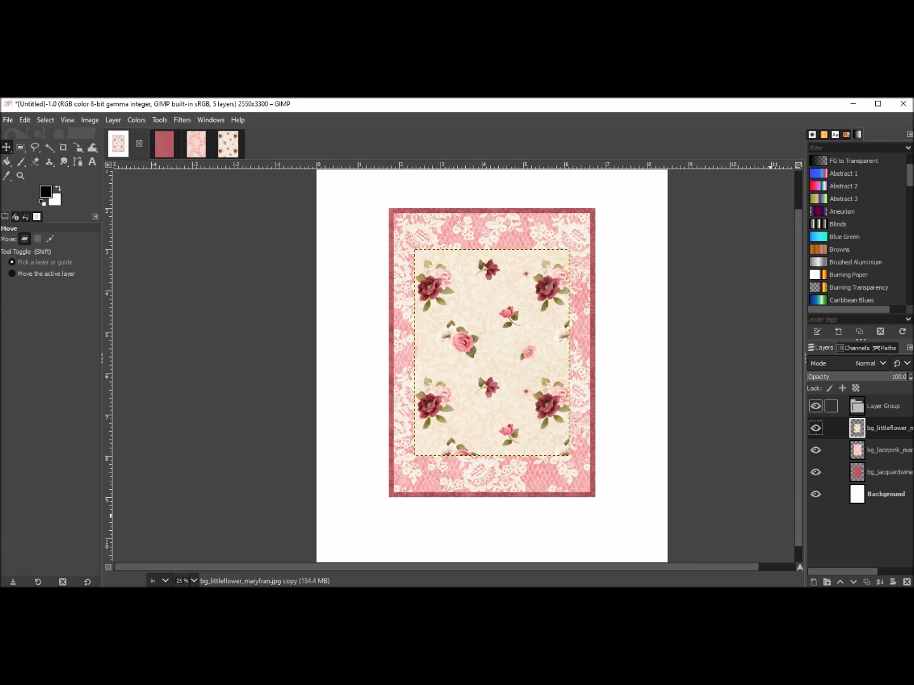
left_click(885, 407)
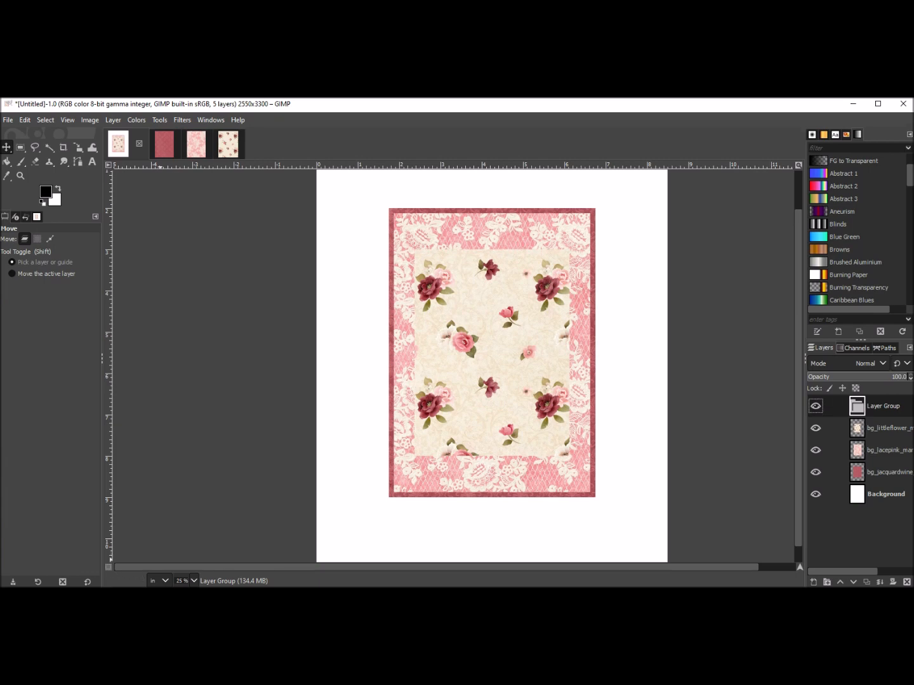
Drop label5_complete_words_maryfran from the folder into the layer group of the lace layout.
key("alt+Tab")
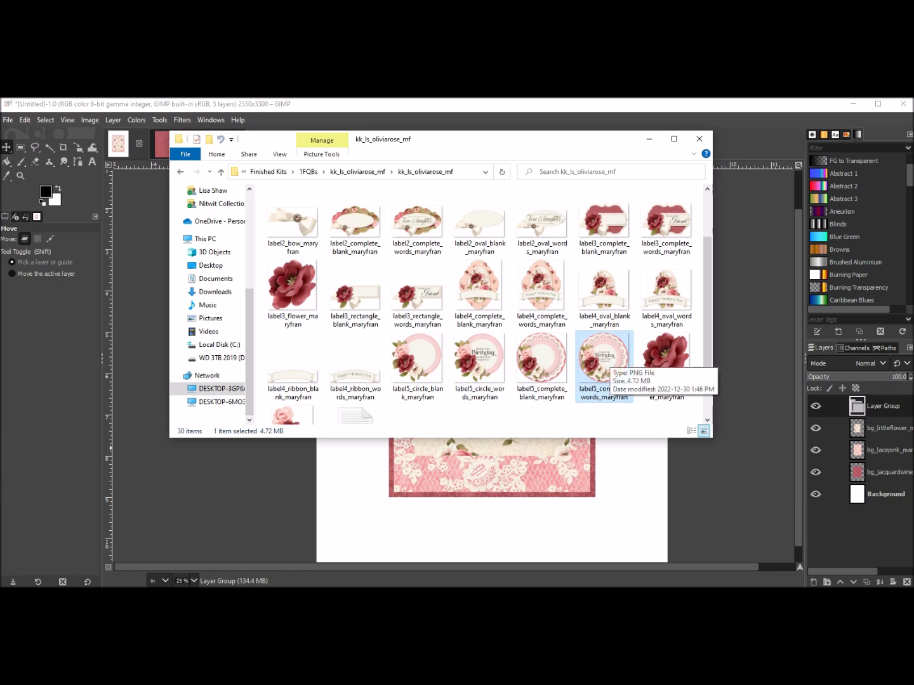
left_click_drag(602, 359, 558, 466)
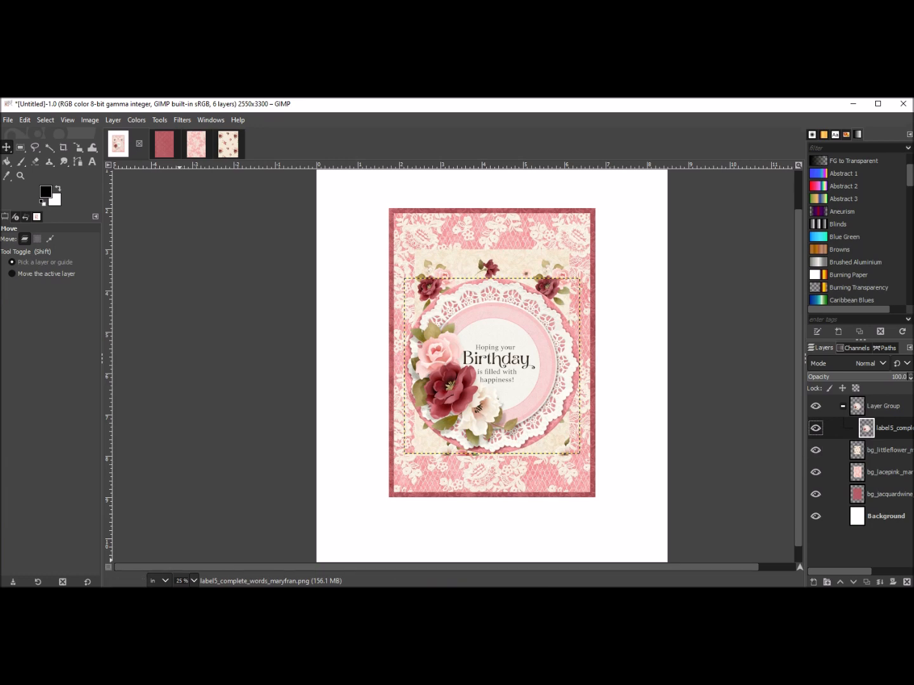
left_click(174, 598)
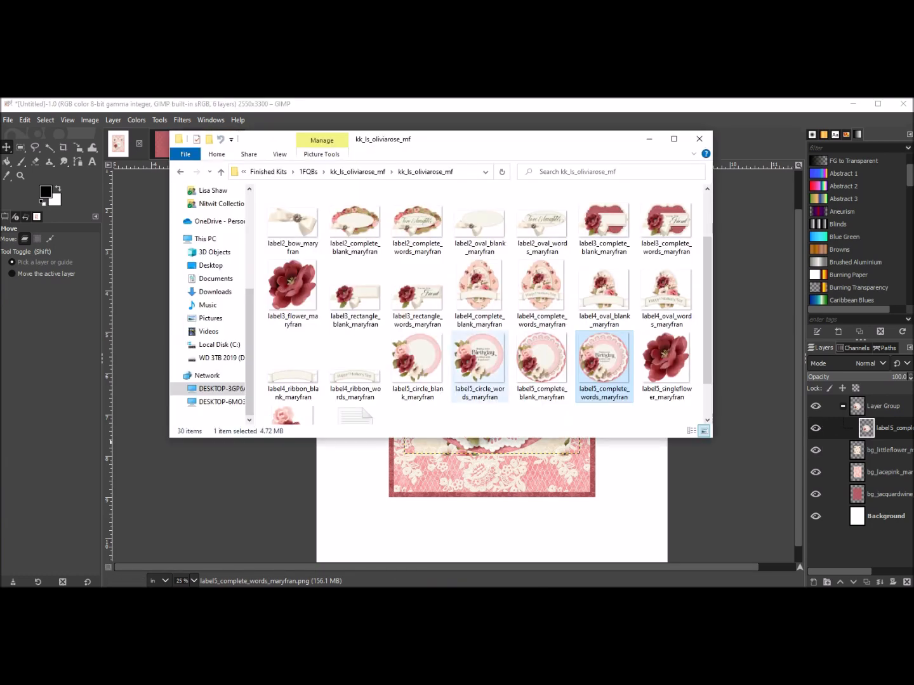
Add label5_circle_words_maryfran to the layout and nudge it slightly down and left.
left_click(479, 365)
left_click_drag(481, 363, 566, 478)
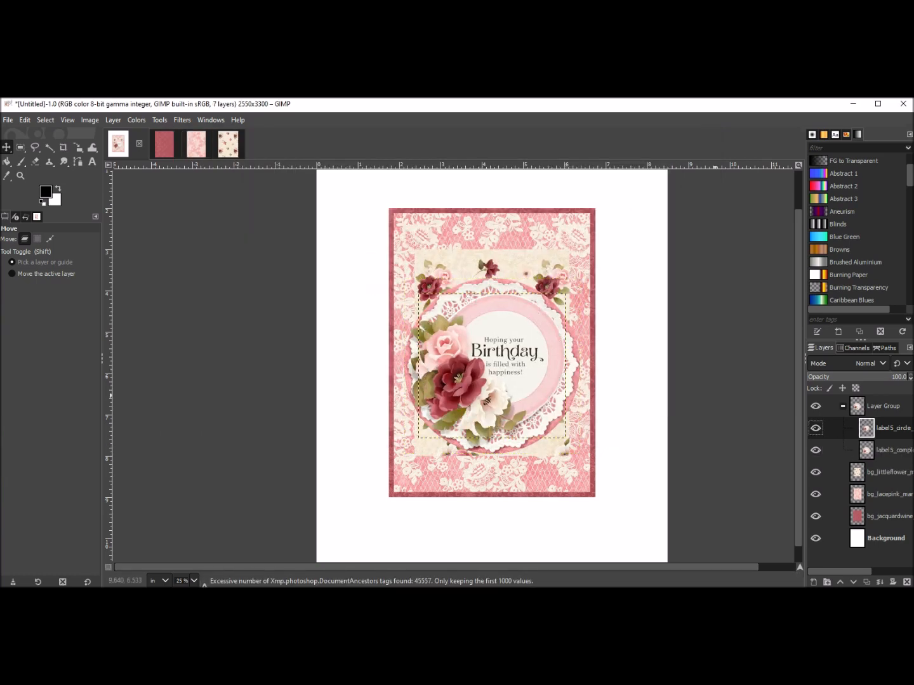
mouse_move(493, 363)
left_mouse_down()
mouse_move(517, 419)
mouse_move(551, 456)
mouse_move(491, 372)
mouse_move(482, 373)
left_mouse_up()
Add label5_threeflowers_maryfran to the layout from the element folder.
key("alt+Tab")
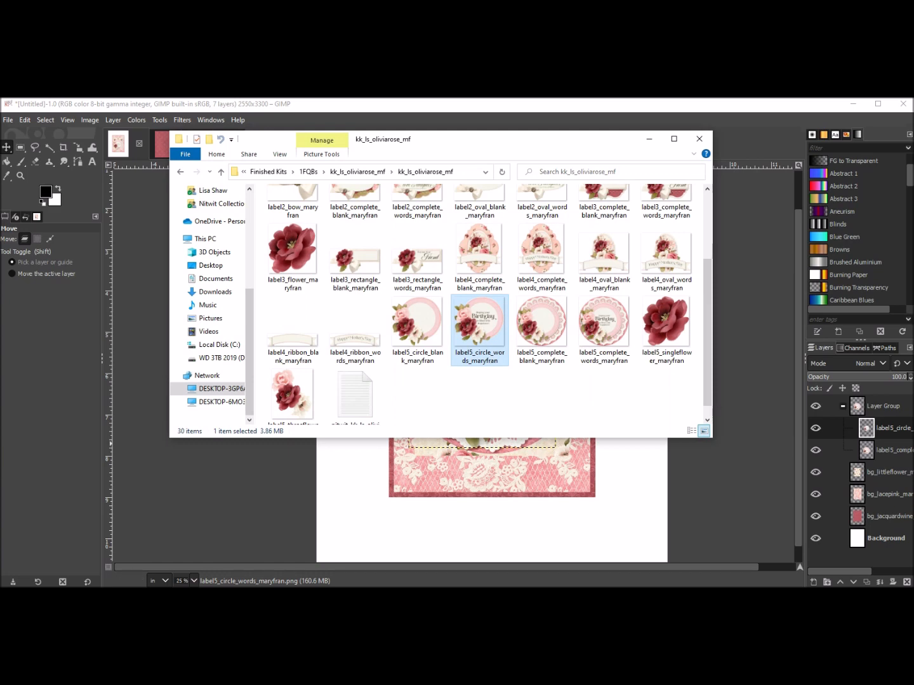
left_click(293, 393)
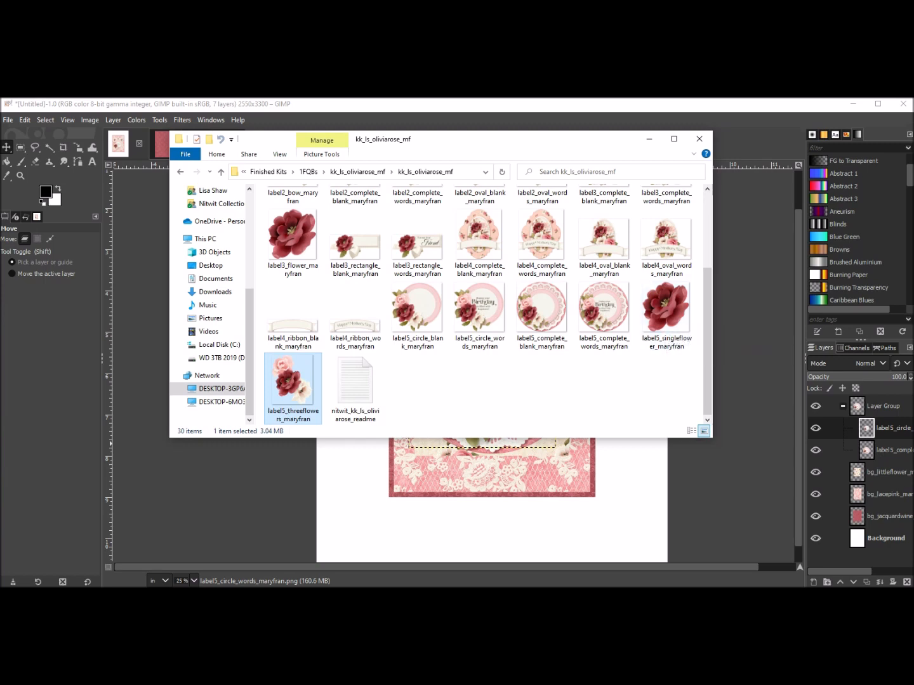
left_click_drag(293, 380, 490, 471)
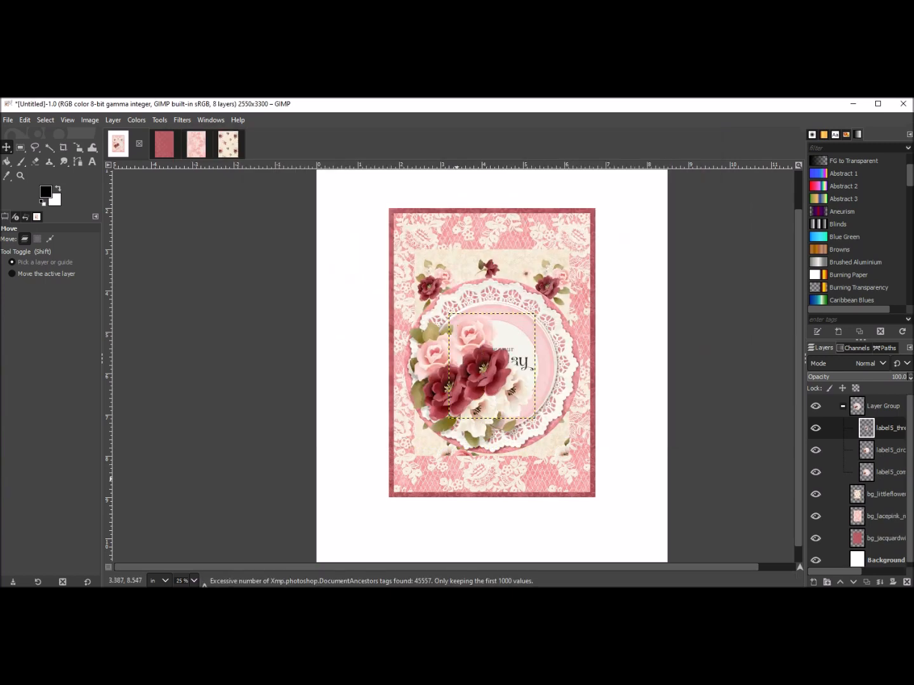
Add label5_singleflower_maryfran and move it off the card, beyond its upper right corner.
key("alt+Tab")
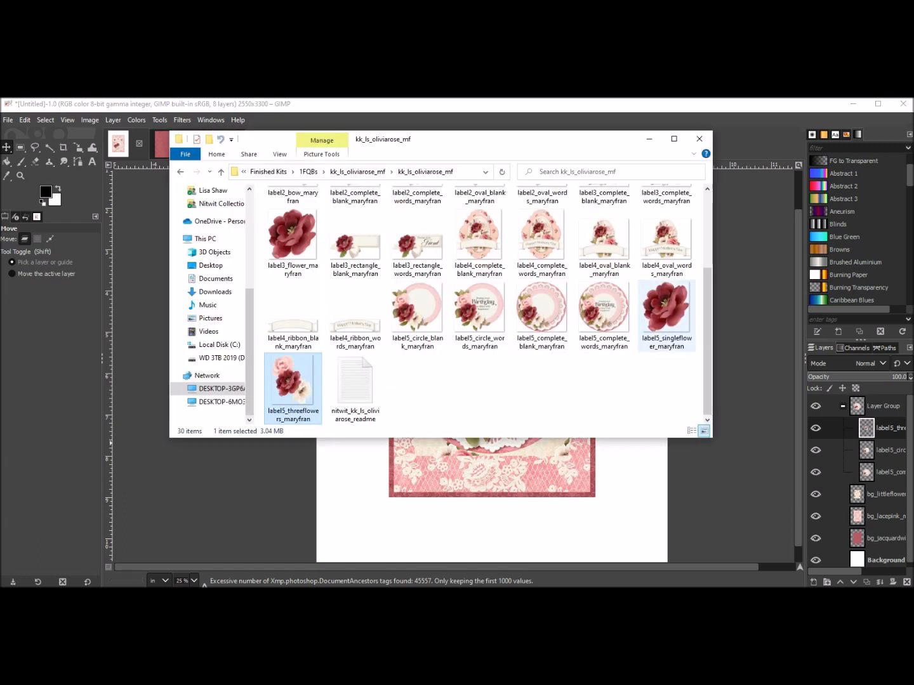
left_click(666, 311)
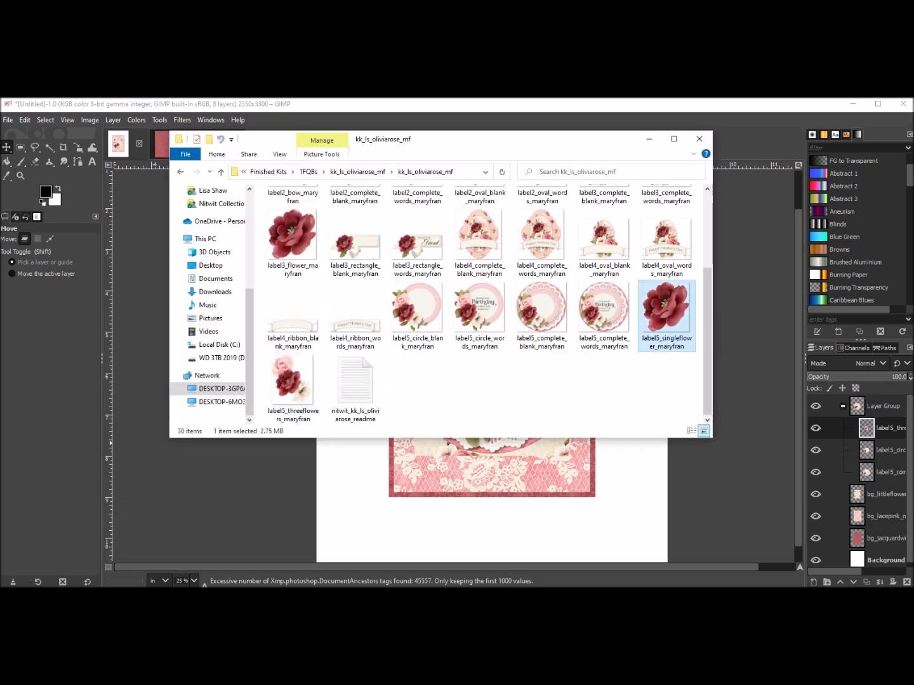
mouse_move(663, 312)
left_mouse_down()
mouse_move(501, 471)
mouse_move(579, 492)
left_mouse_up()
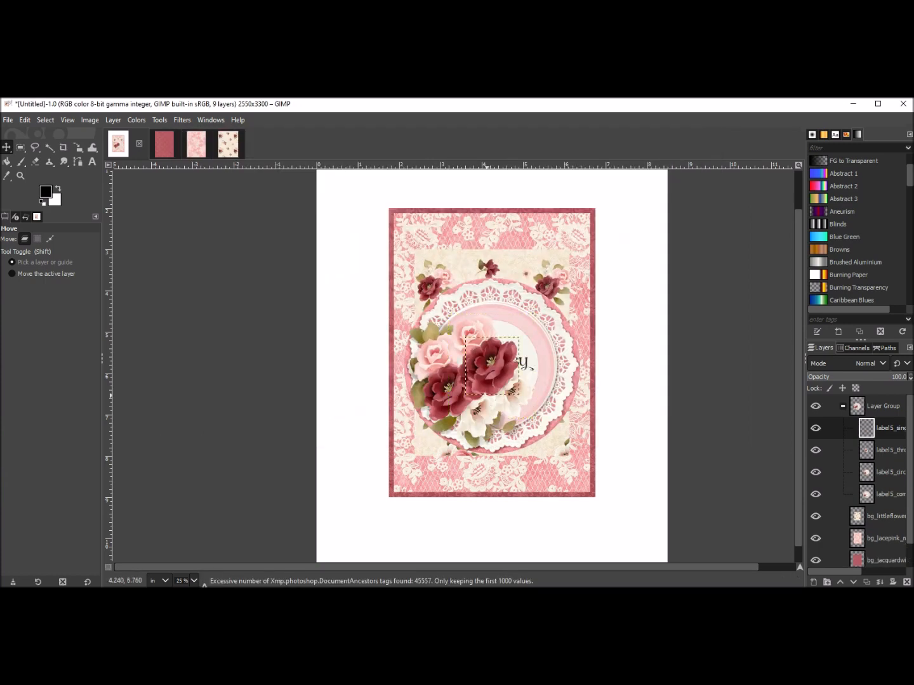
left_click_drag(494, 367, 626, 220)
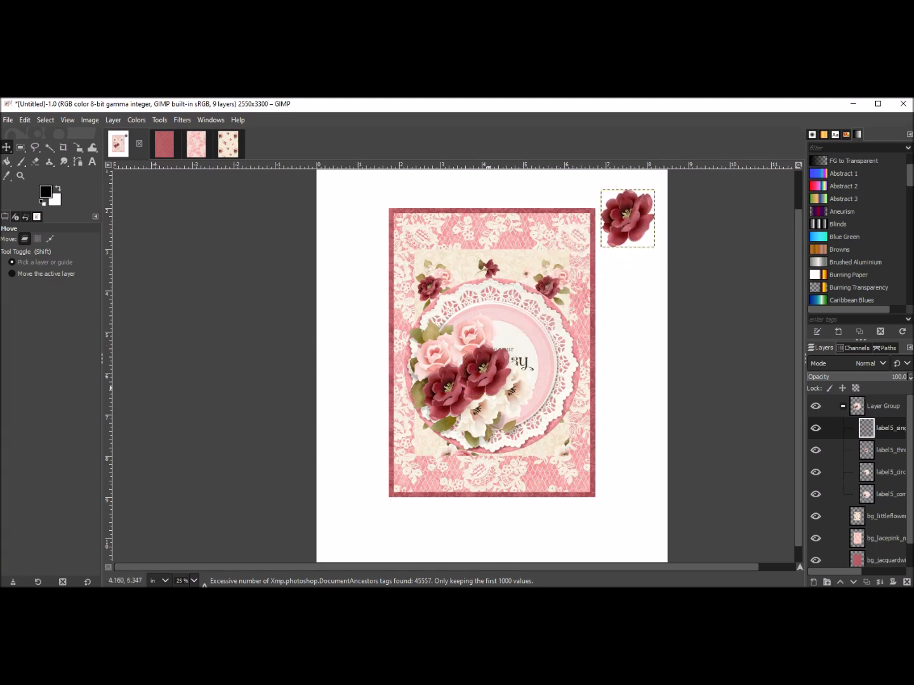
left_click(837, 450)
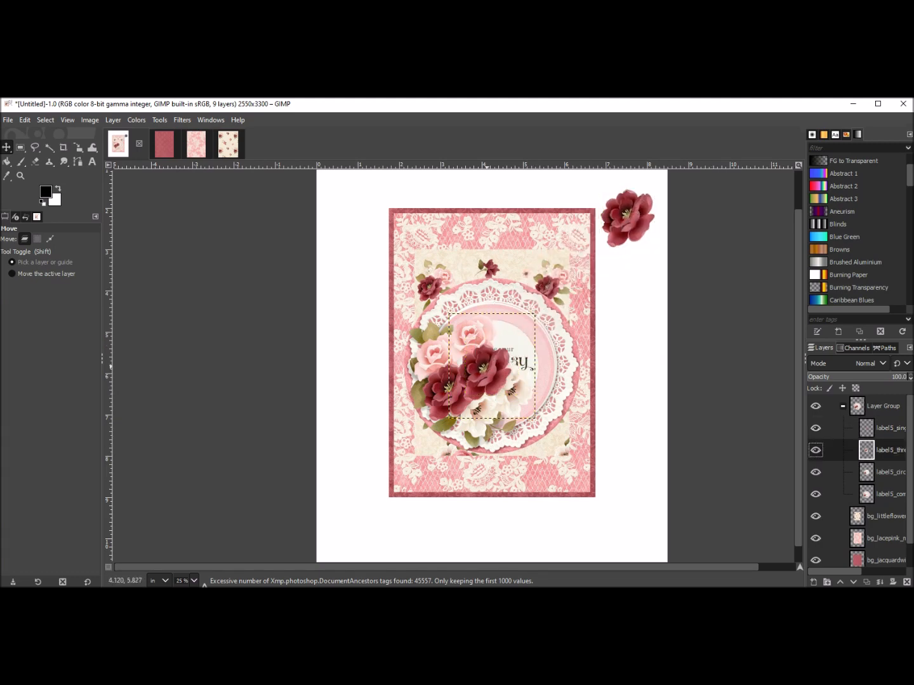
left_click(838, 428)
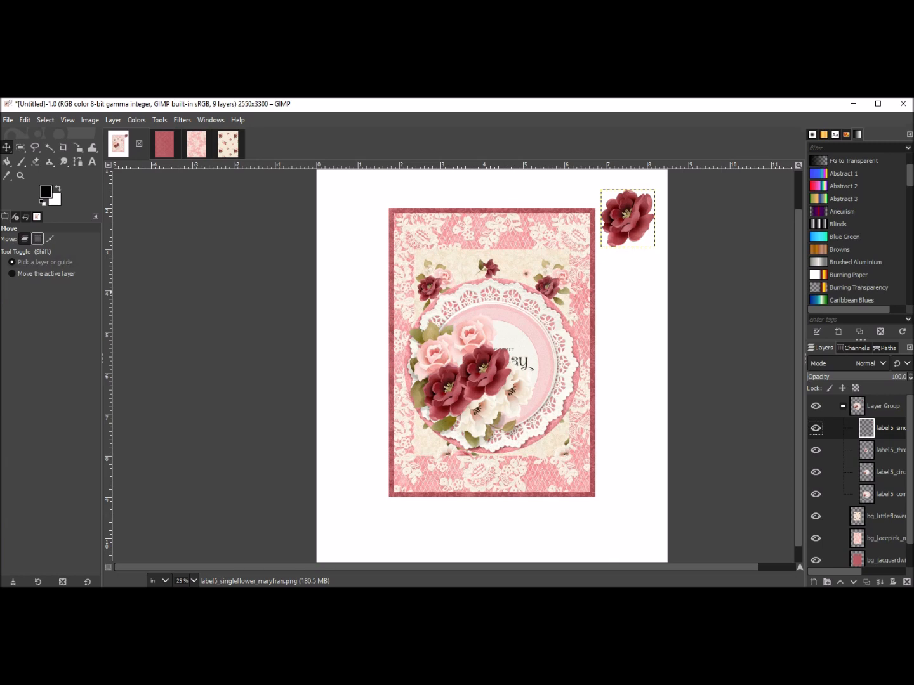
left_click(37, 239)
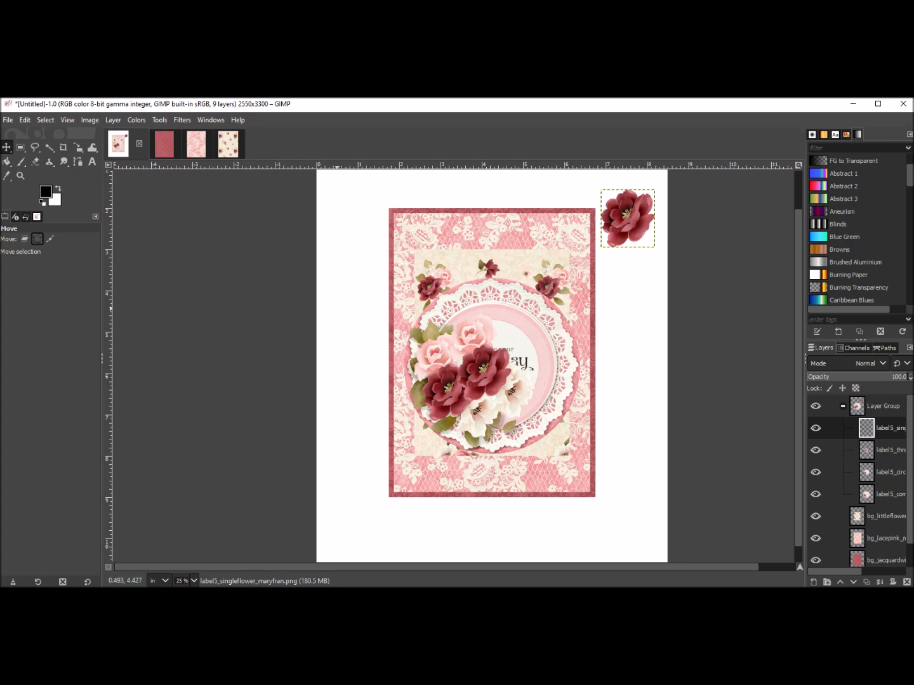
left_click(508, 361)
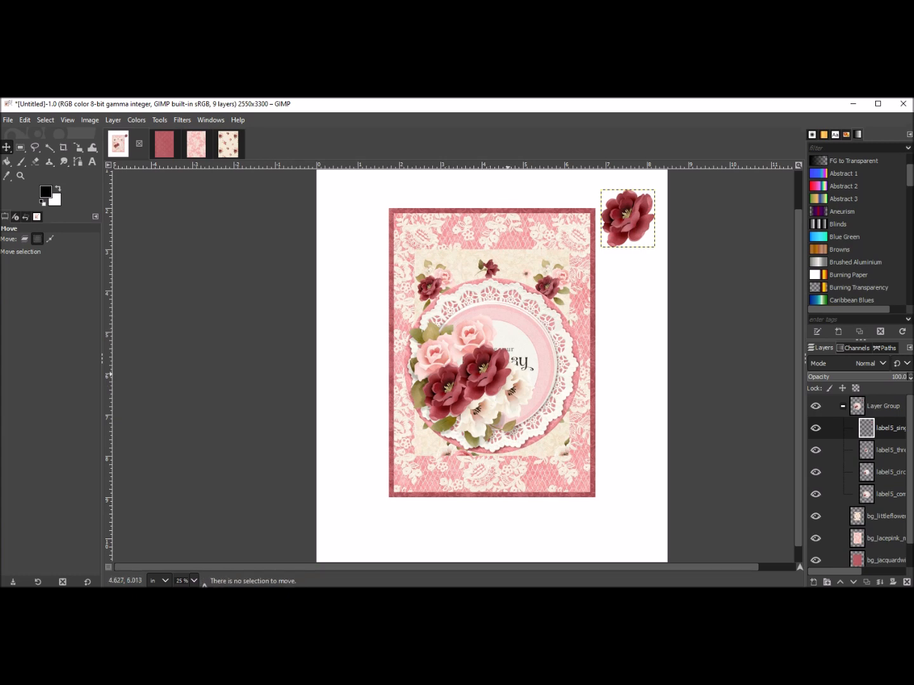
left_click(519, 331)
left_click(495, 365)
left_click(485, 378)
left_click(482, 380)
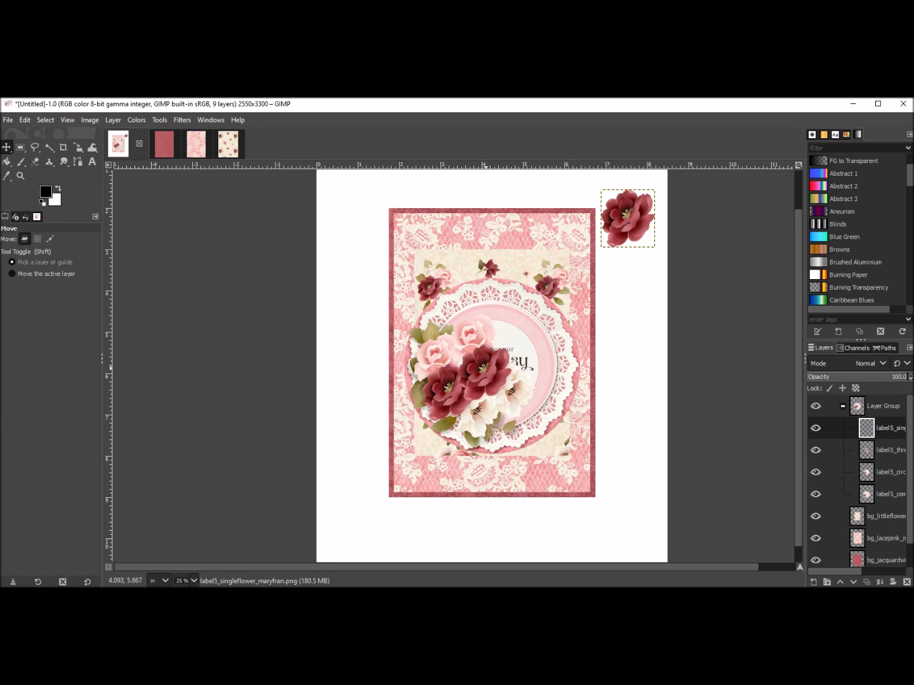
Move the three-flowers element onto the card's right edge at about mid height.
left_click(485, 411)
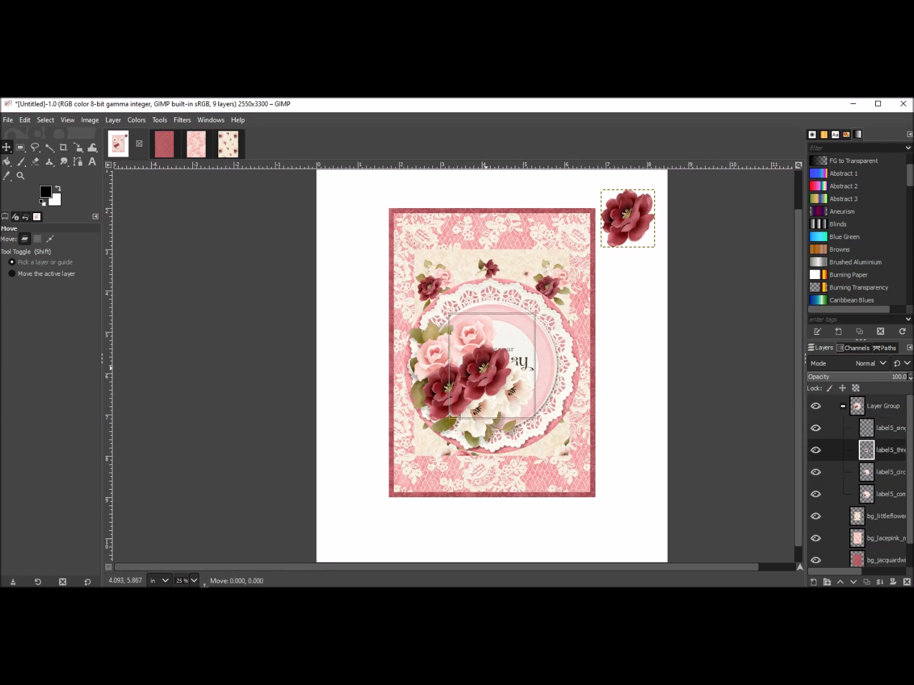
left_click_drag(492, 366, 619, 401)
left_click_drag(620, 401, 614, 403)
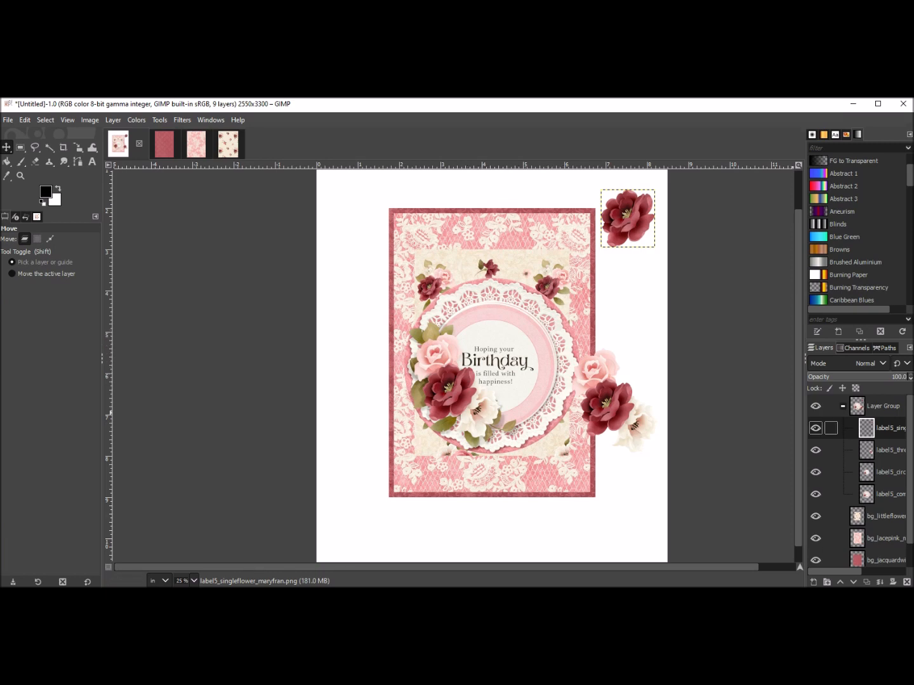
Move the circle words label up to overlap the card's upper left corner.
left_click(879, 471)
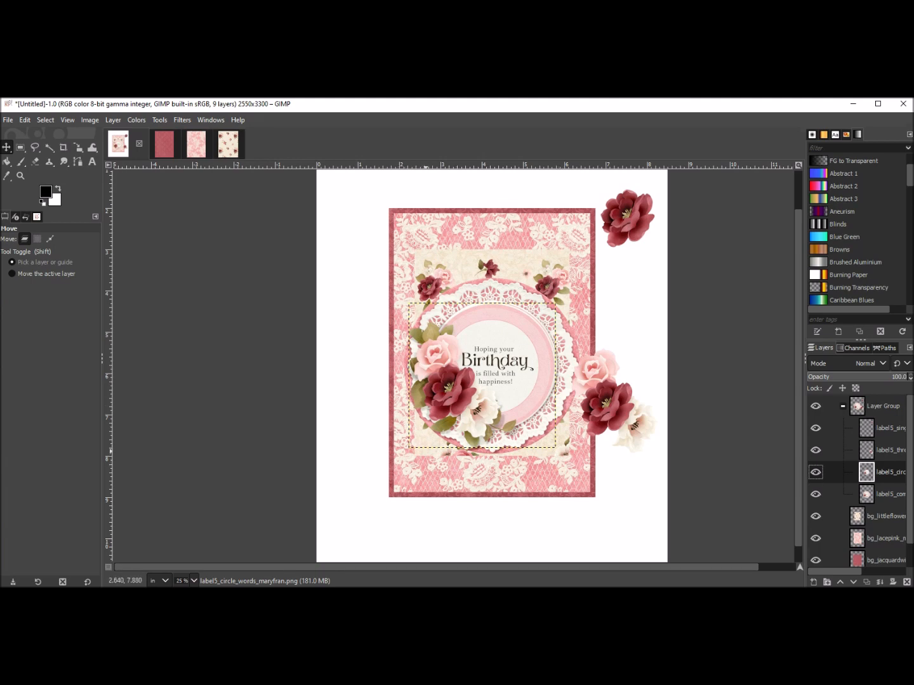
left_click_drag(452, 378, 405, 253)
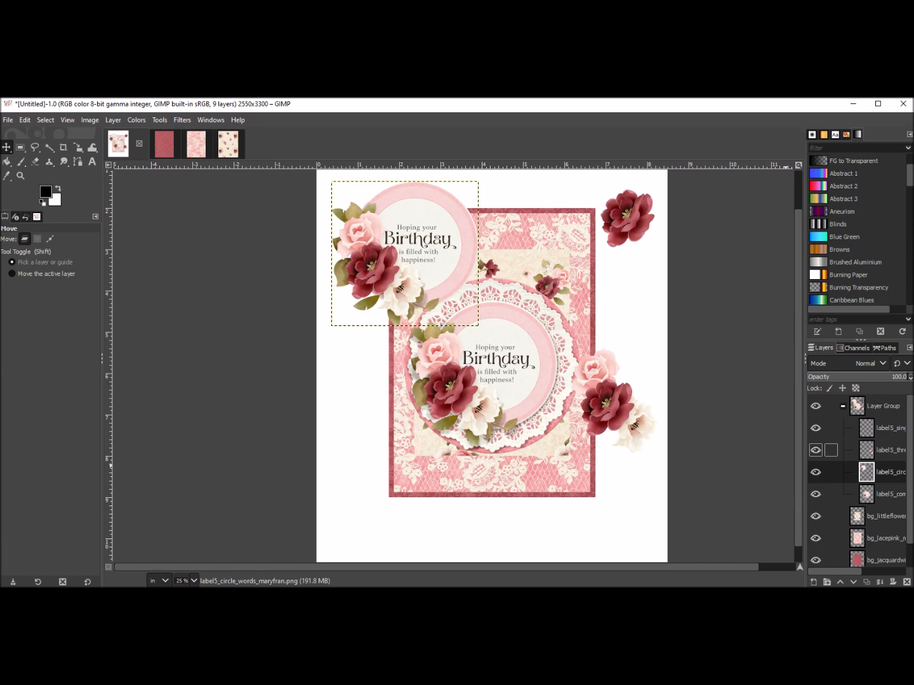
left_click(405, 253)
mouse_move(405, 254)
left_mouse_down()
mouse_move(467, 365)
mouse_move(463, 378)
mouse_move(486, 375)
mouse_move(468, 330)
mouse_move(404, 255)
mouse_move(412, 255)
left_mouse_up()
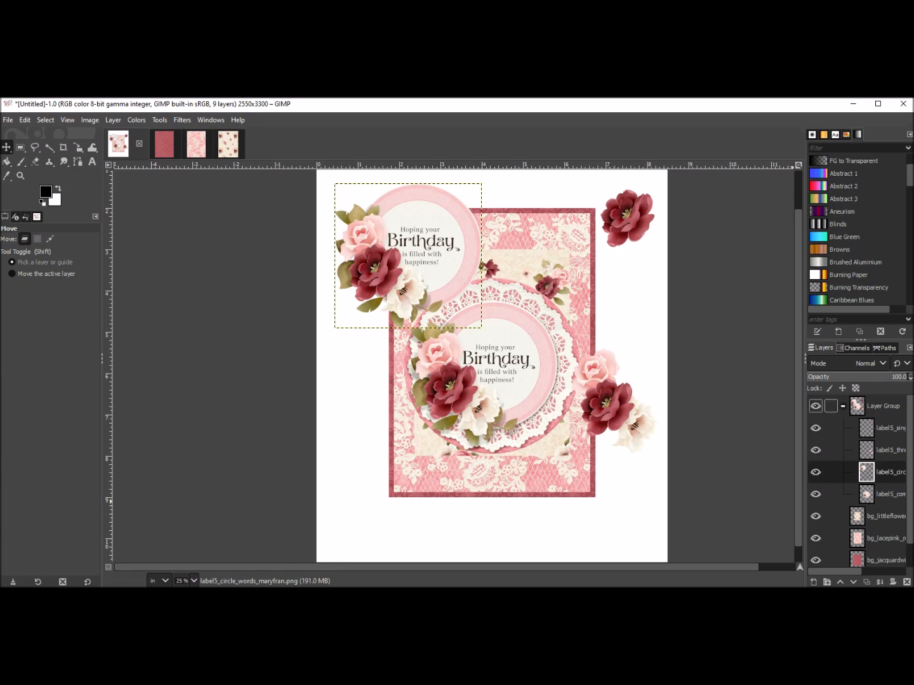
Select the element layer group and toggle its visibility to compare the card with and without the elements.
left_click(883, 406)
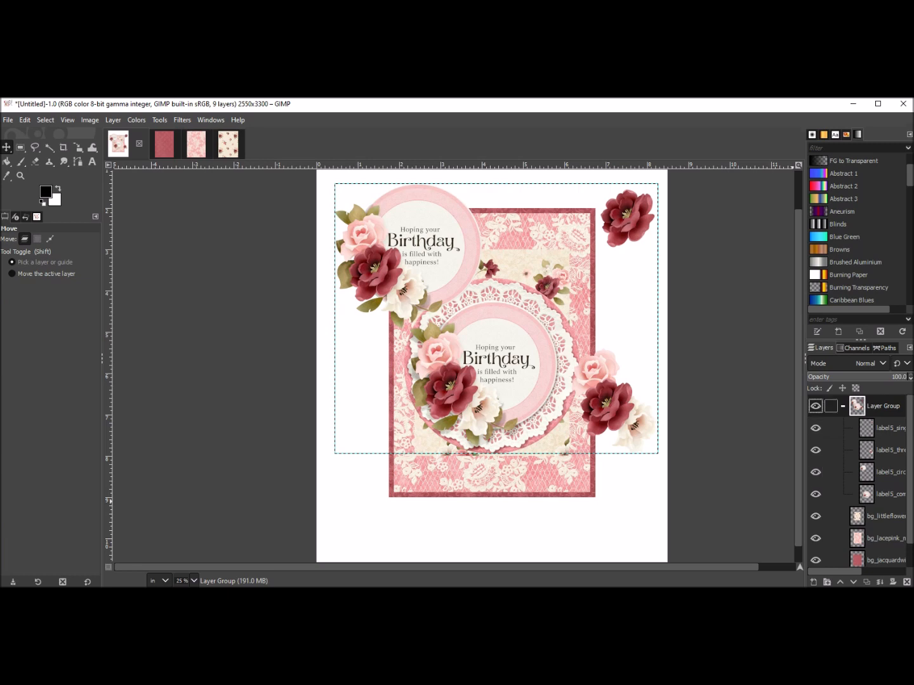
left_click(843, 407)
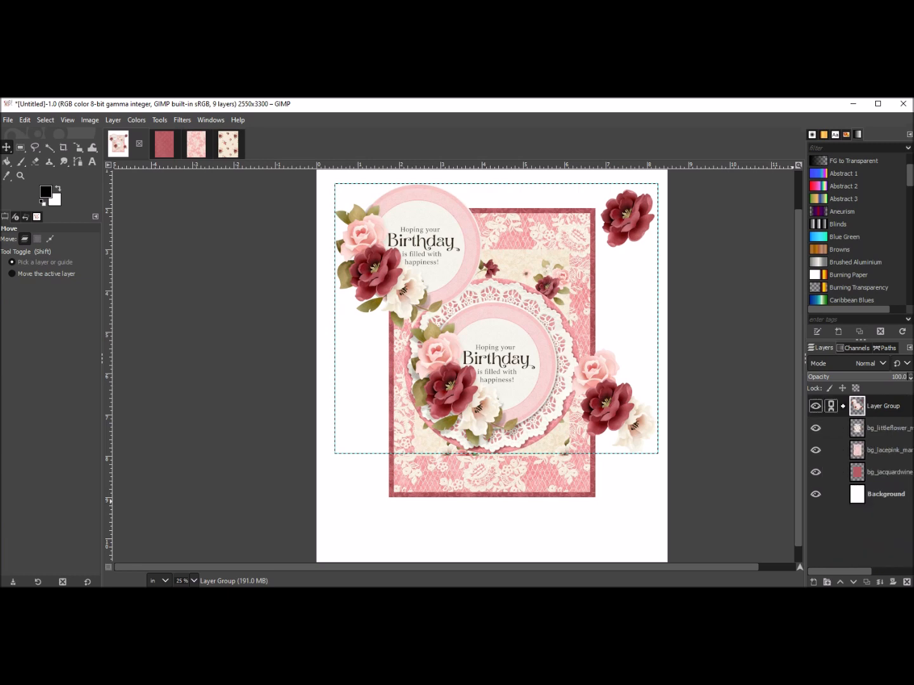
left_click(843, 406)
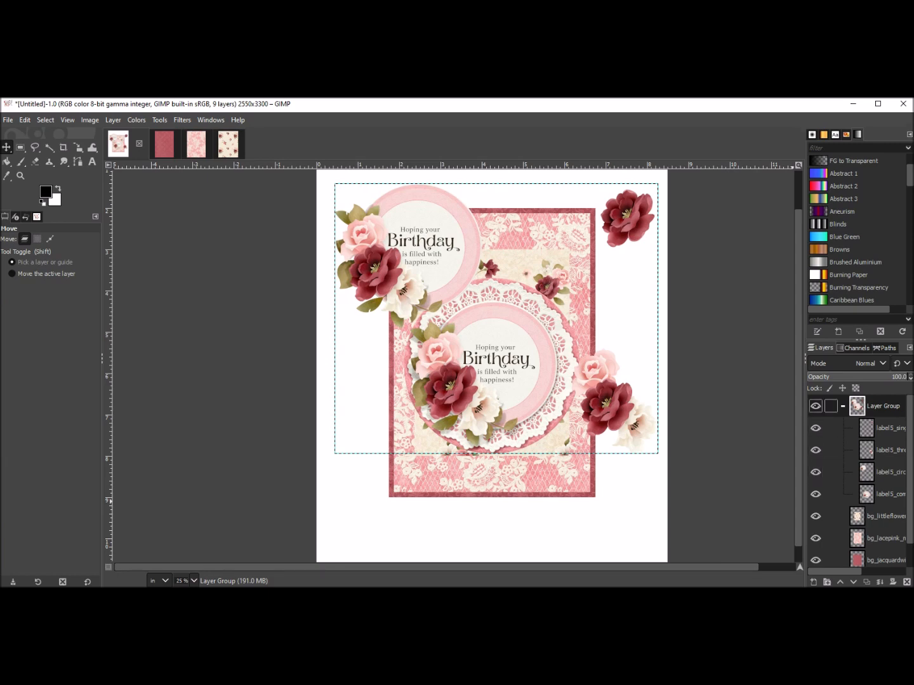
left_click(815, 406)
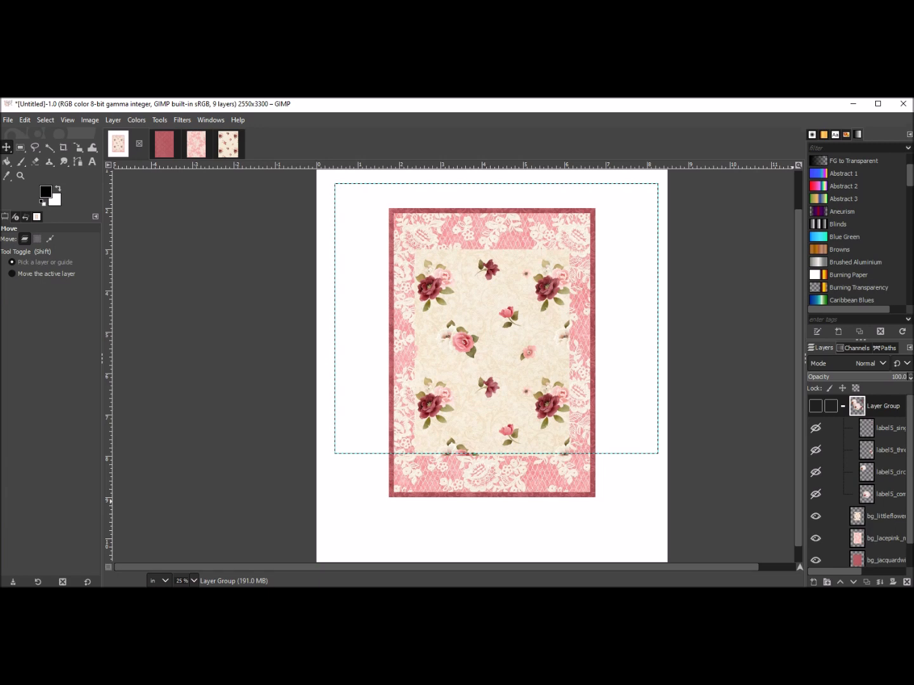
left_click(815, 407)
left_click(815, 407)
left_click(815, 406)
left_click(831, 406)
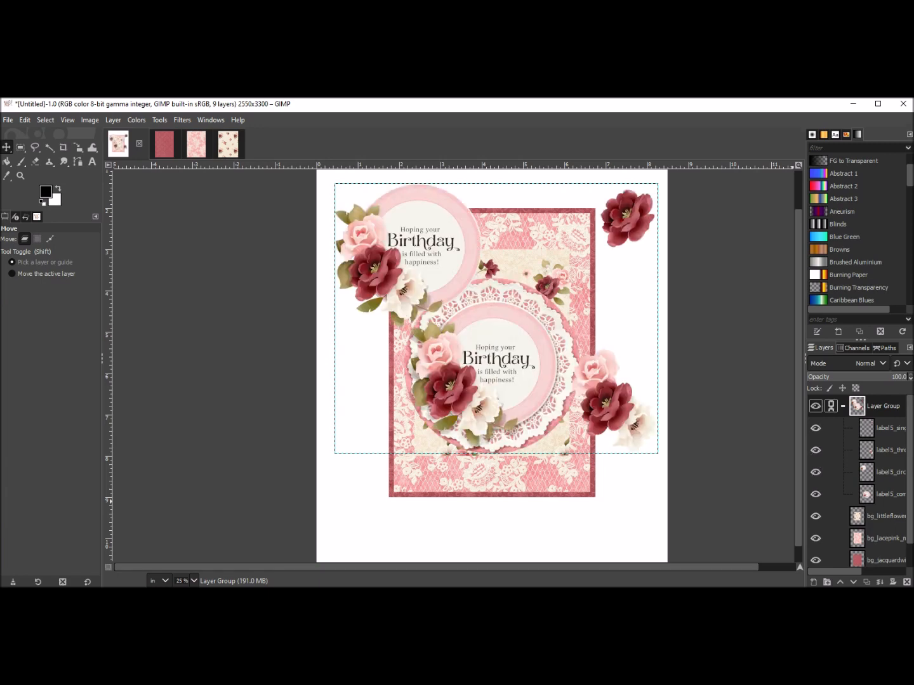
left_click(830, 407)
left_click(843, 406)
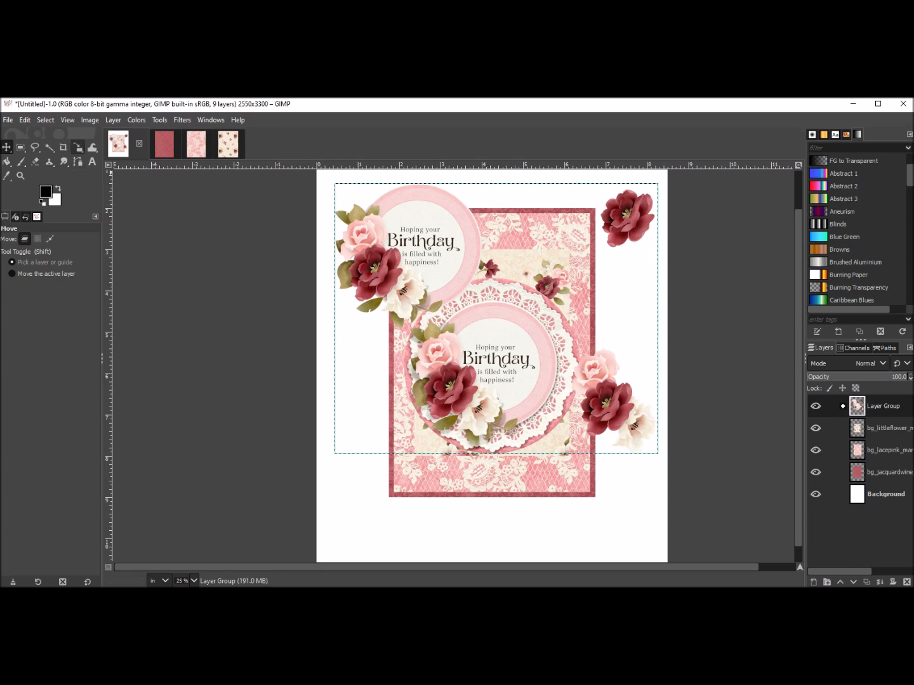
Scale the whole element group down to about 6.7 × 5.6 inches and centre it over the card.
left_click(78, 148)
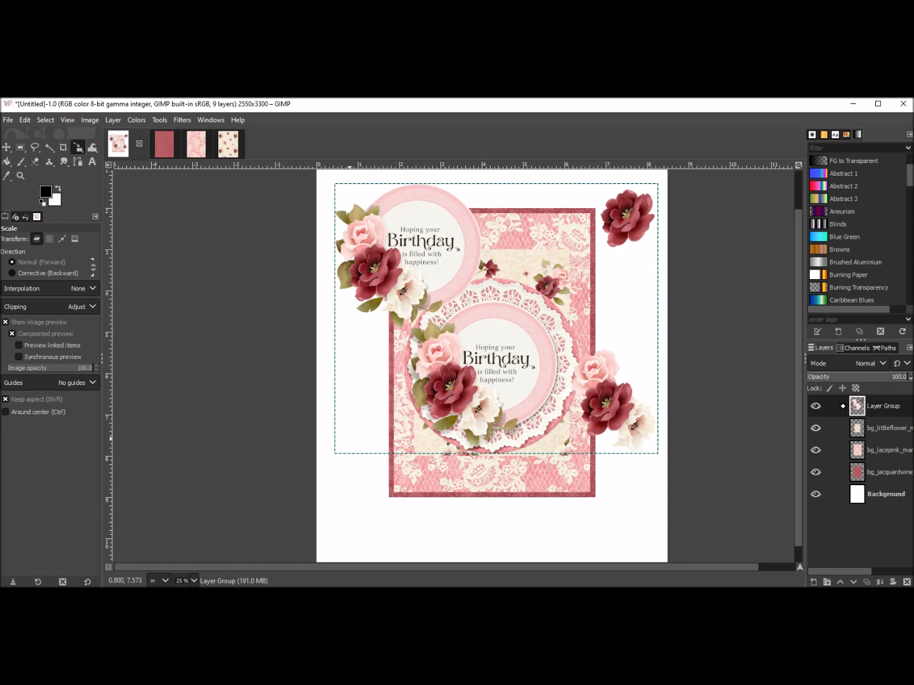
left_click(350, 482)
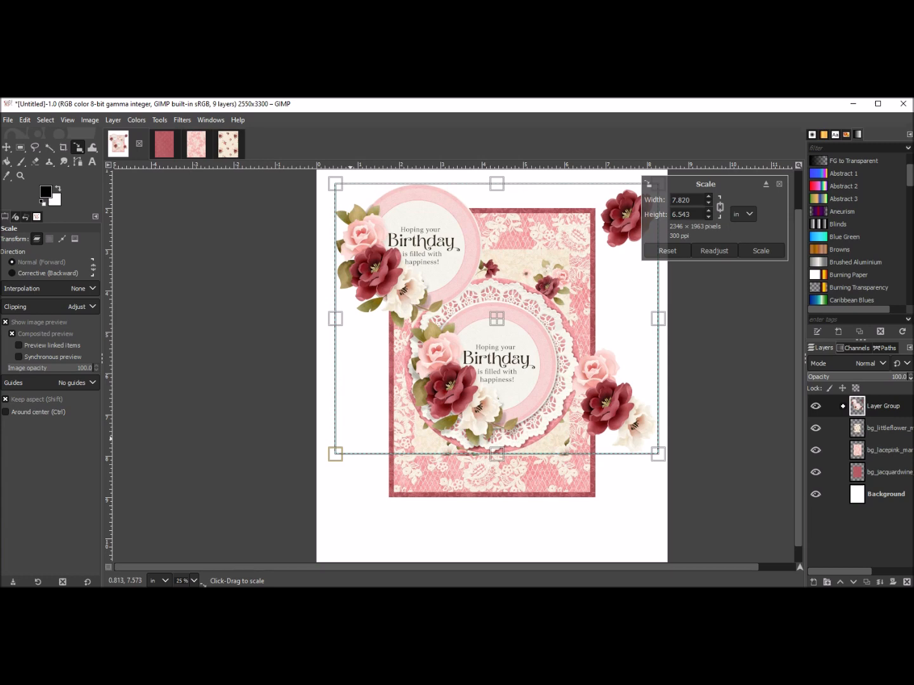
left_click_drag(335, 454, 394, 404)
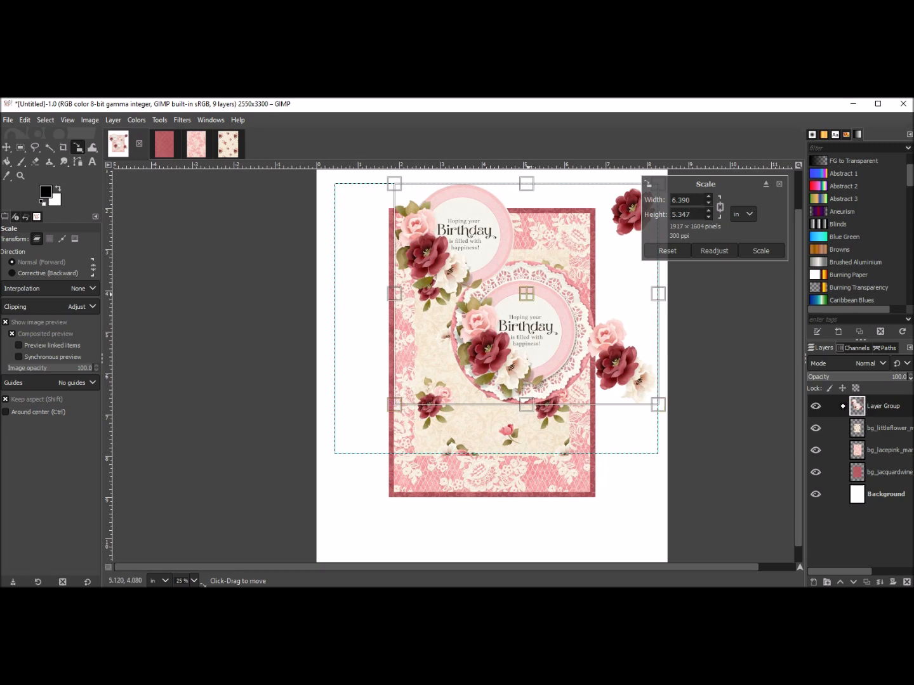
left_click_drag(526, 293, 496, 311)
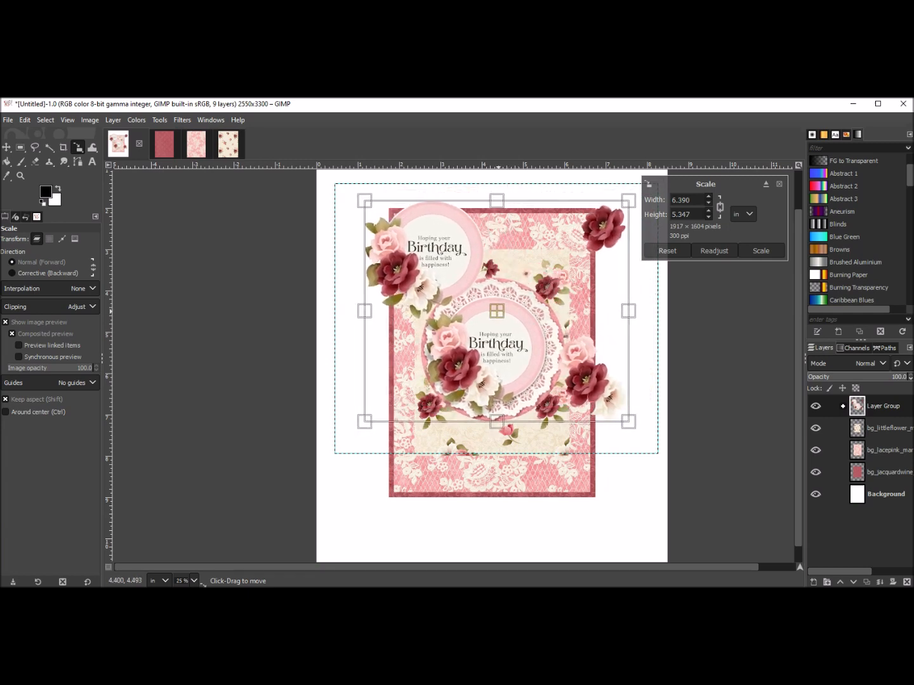
left_click(667, 251)
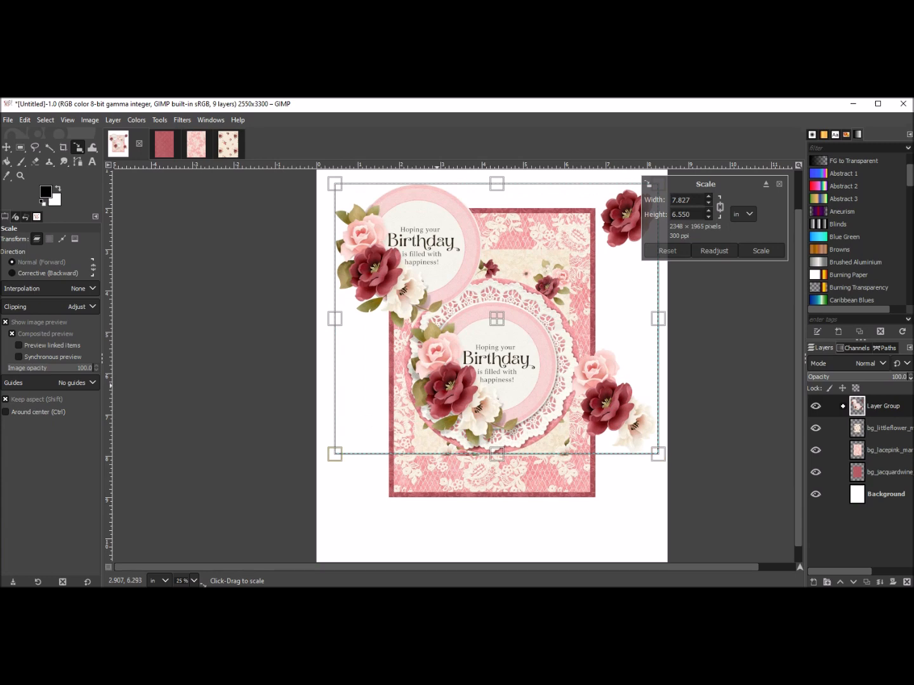
left_click_drag(345, 488, 432, 454)
left_click_drag(519, 299, 496, 311)
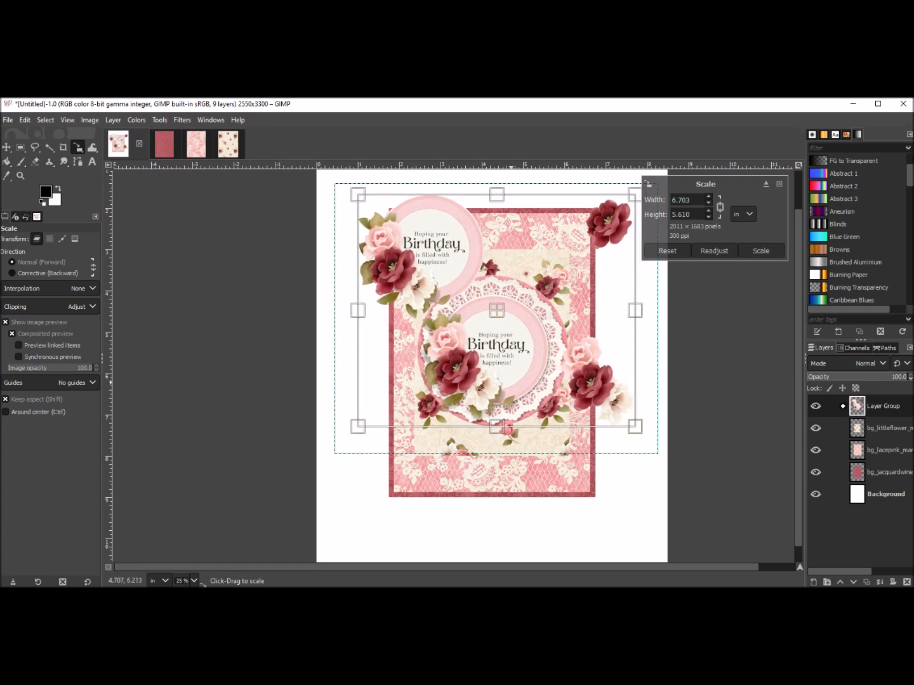
left_click(761, 251)
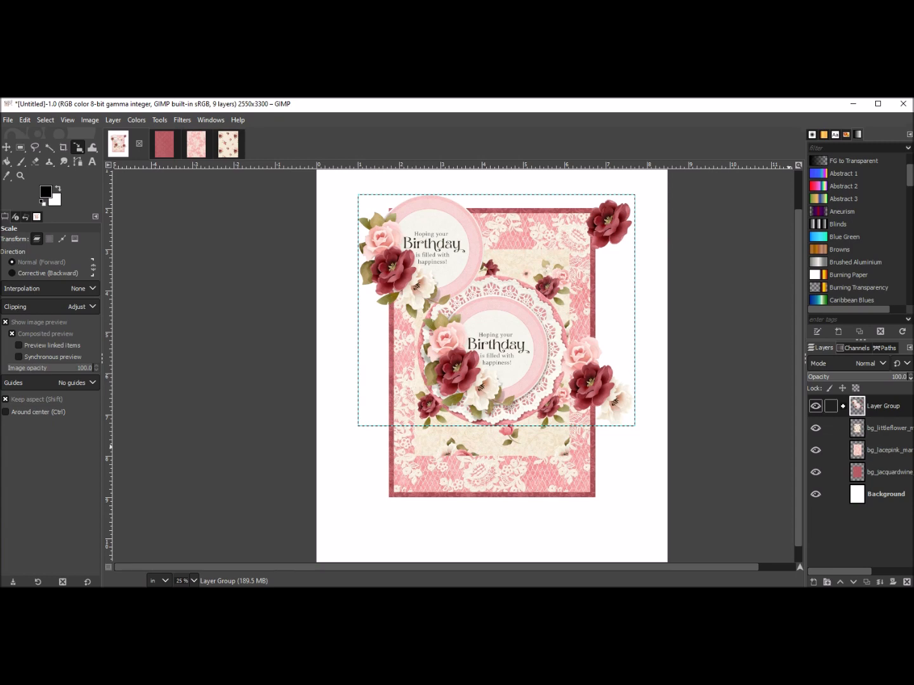
Move the single-flower element further beyond the card's upper right corner.
left_click(843, 407)
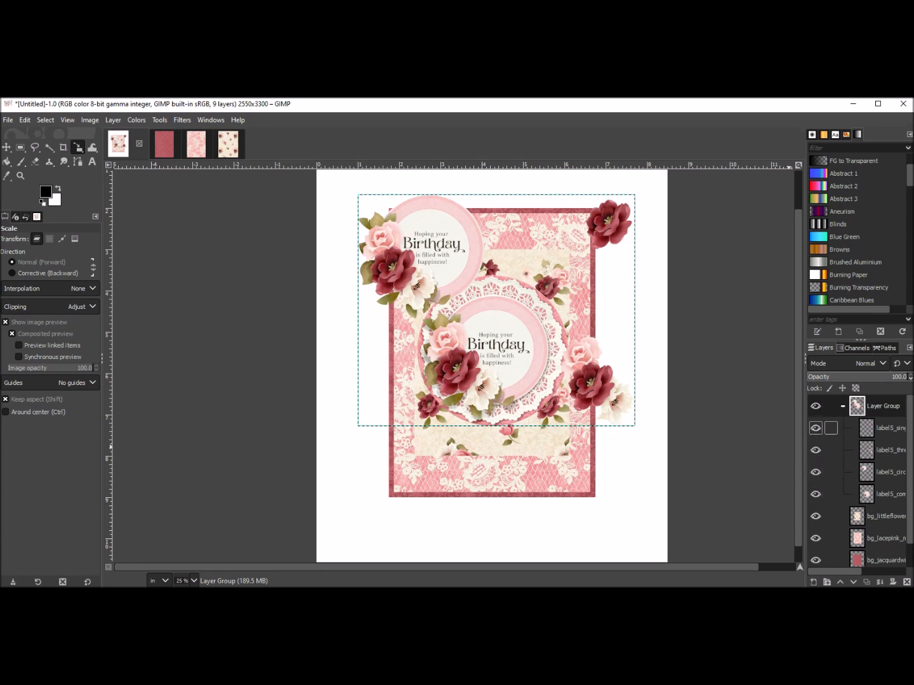
left_click(885, 428)
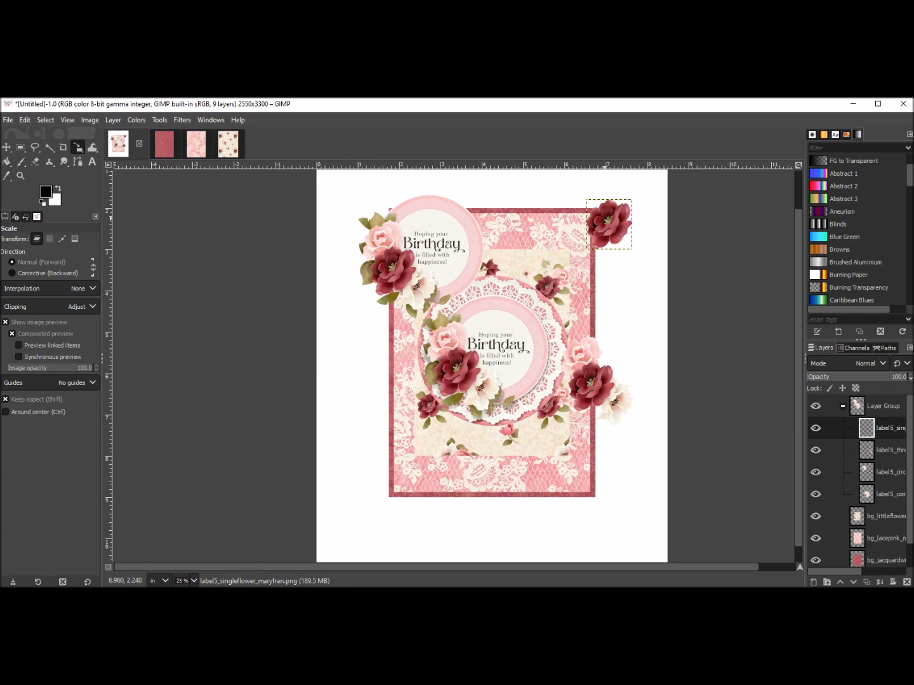
left_click(604, 221)
left_click_drag(602, 222, 635, 210)
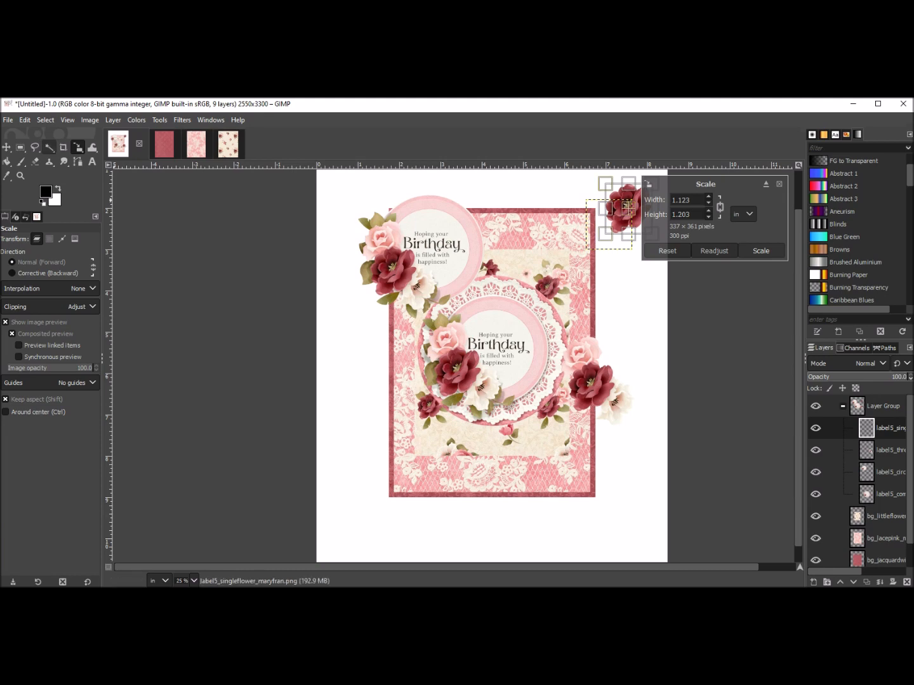
left_click(6, 148)
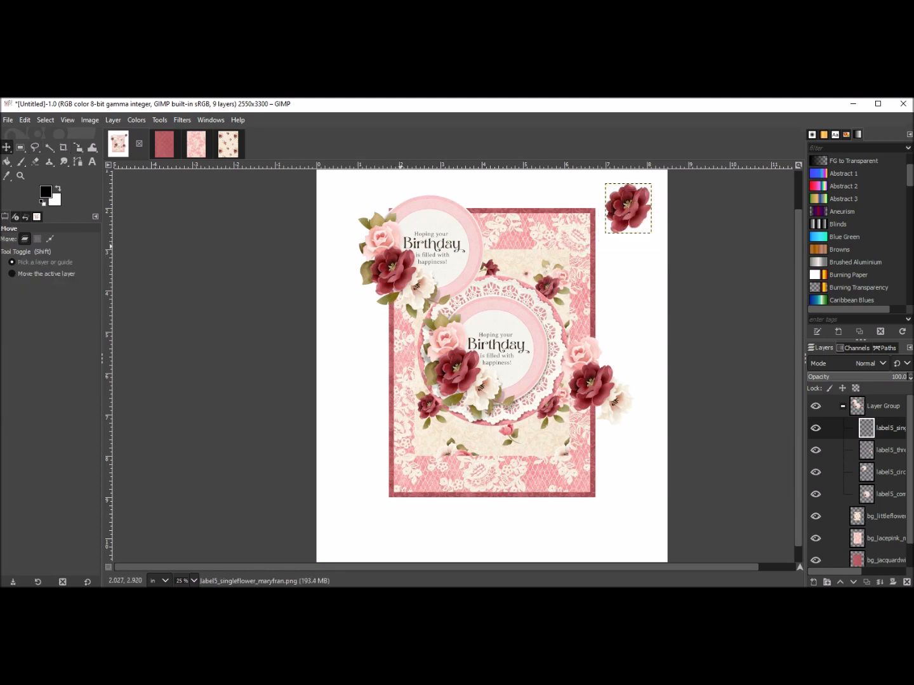
Move the three-flowers element off the card's right edge, just below the single flower.
left_click(866, 449)
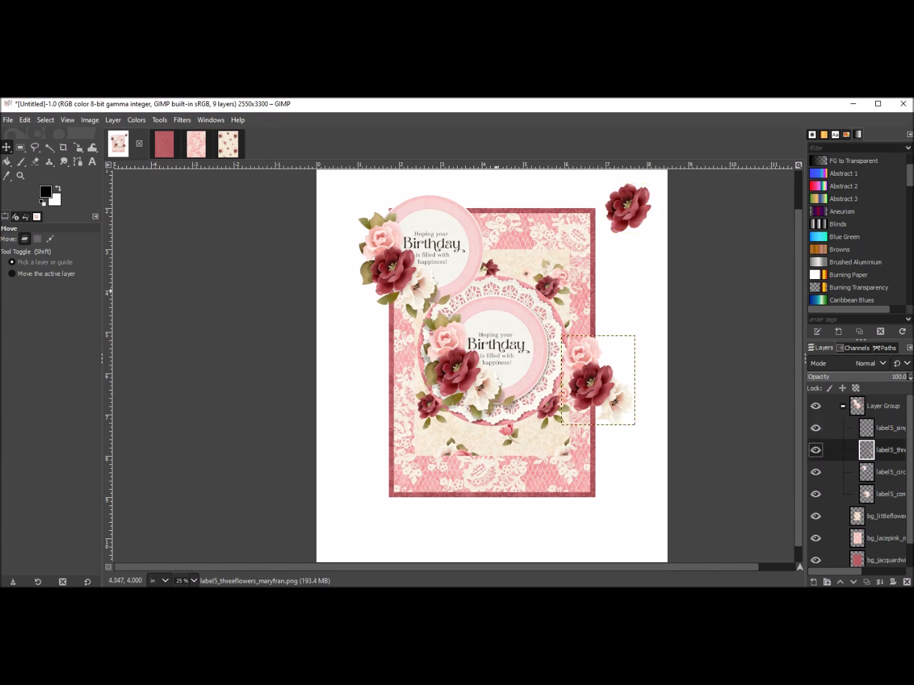
left_click_drag(579, 414, 621, 307)
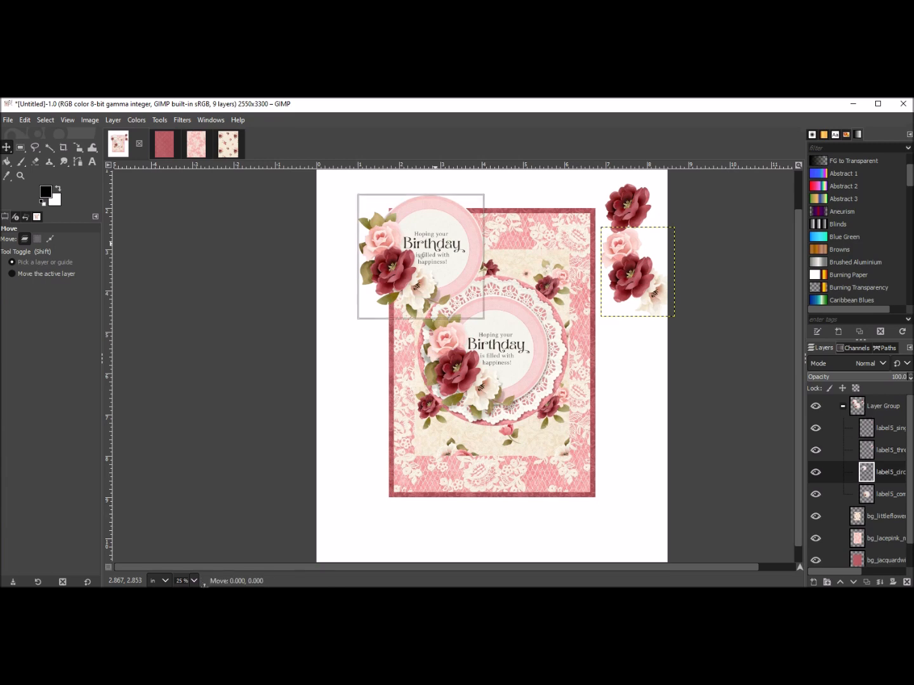
Move the circle words label off the card beside its right edge and collapse the element group.
left_click_drag(419, 283, 662, 405)
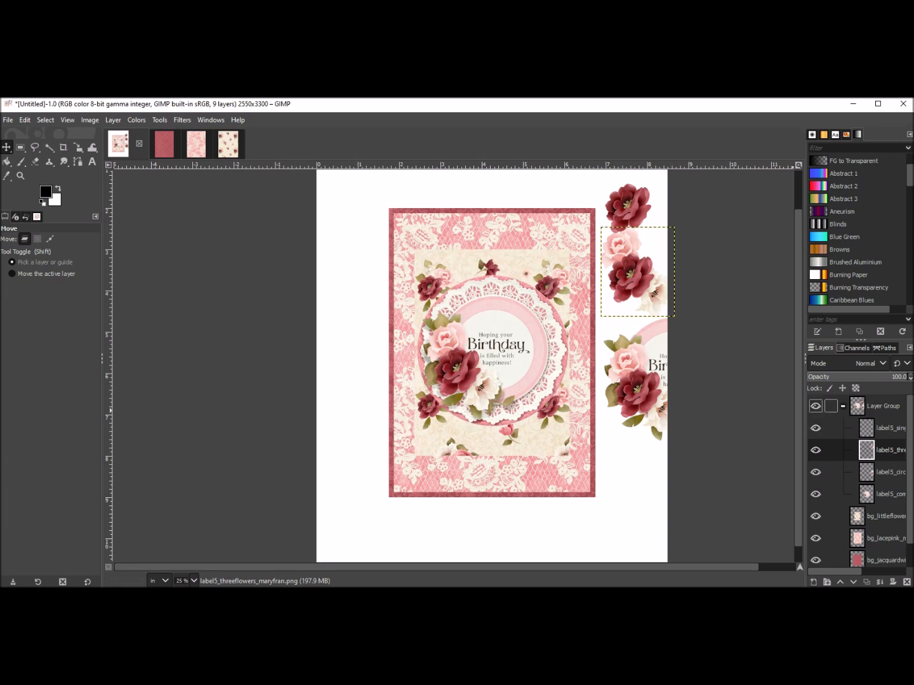
left_click(843, 407)
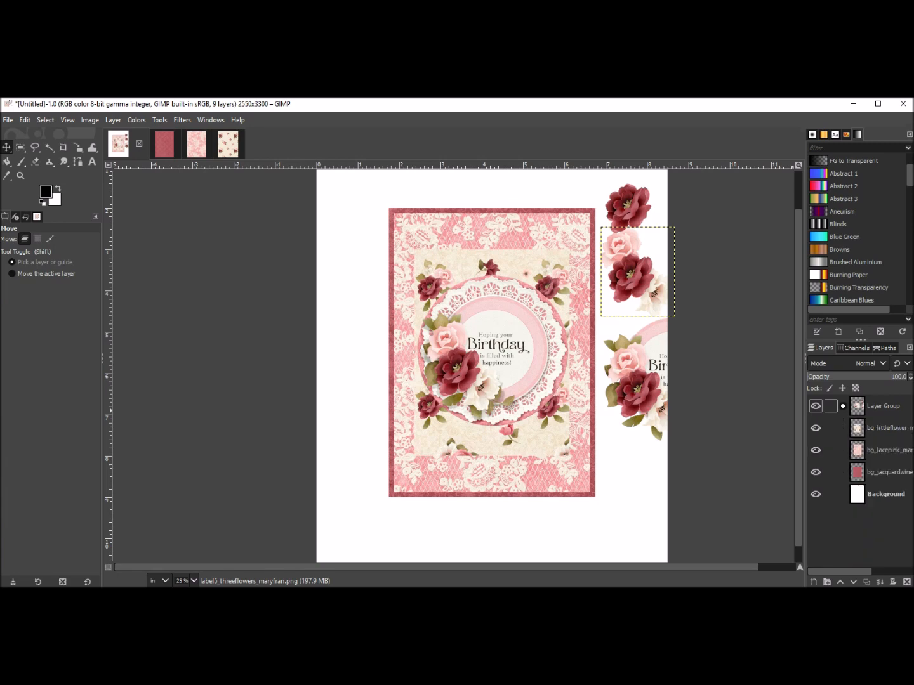
Select the bg_littleflower layer, switch to the file explorer and open the fqb_oliviarose_mf kit folder.
left_click(883, 407)
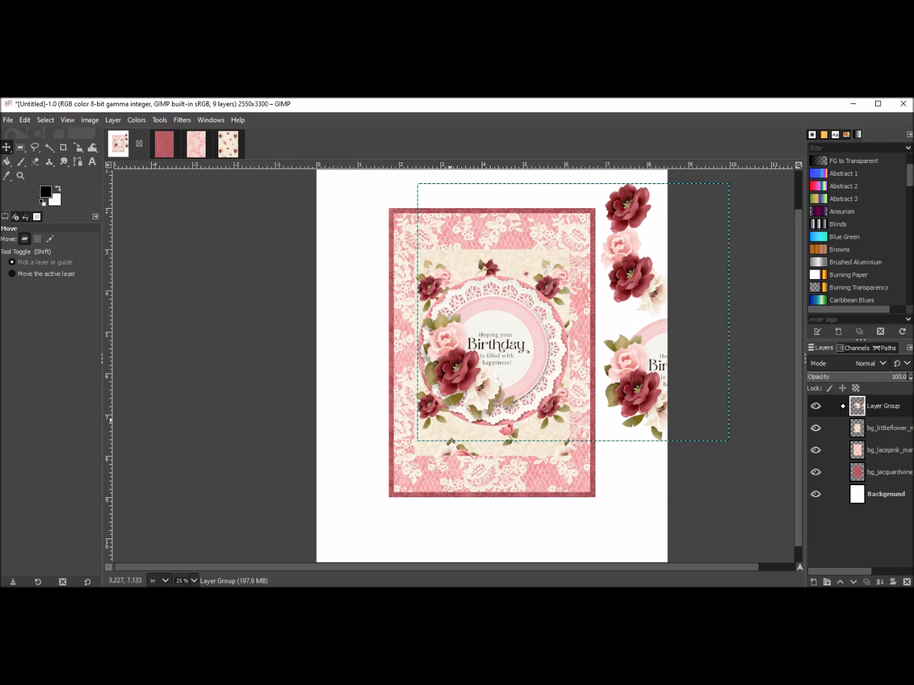
left_click(878, 428)
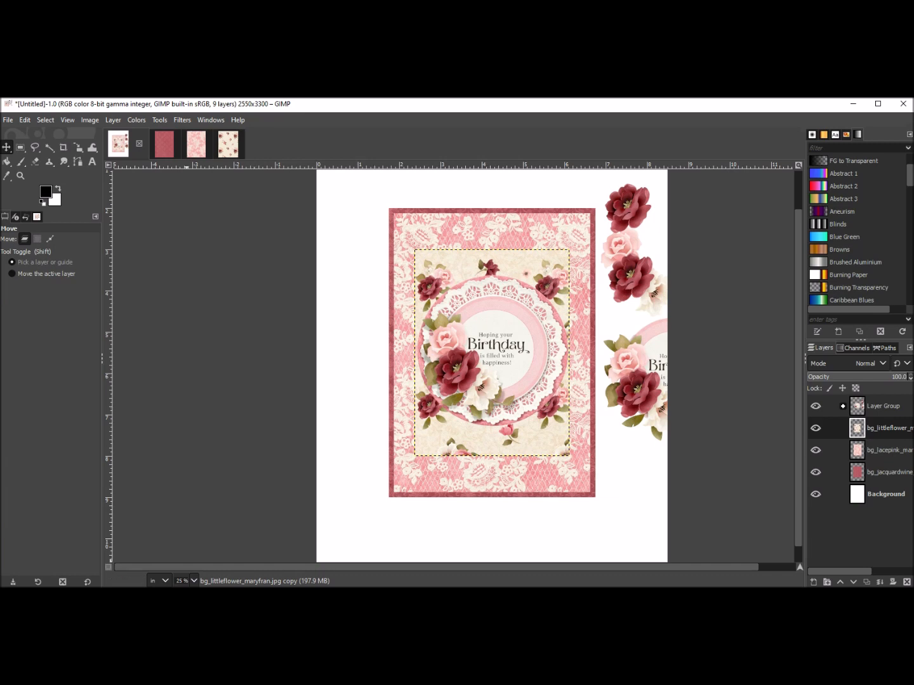
key("alt+Tab")
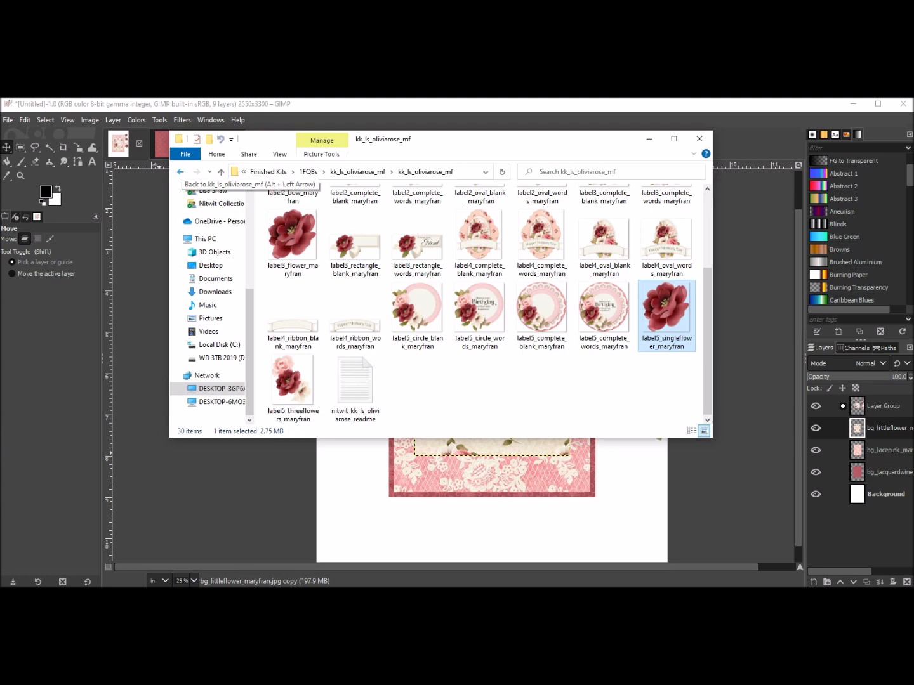
left_click(180, 171)
left_click(180, 172)
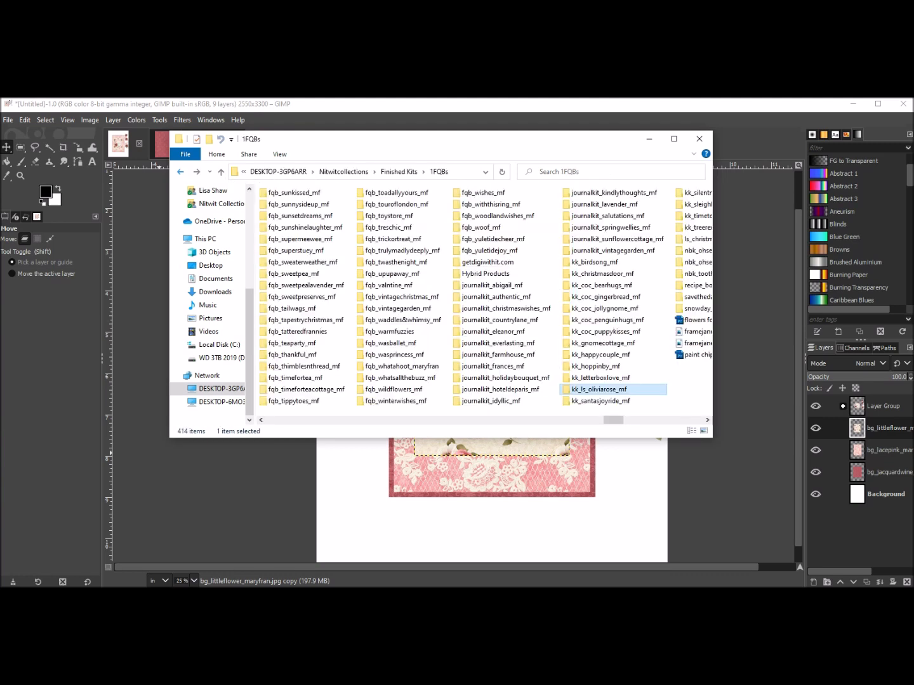
left_click_drag(613, 420, 484, 419)
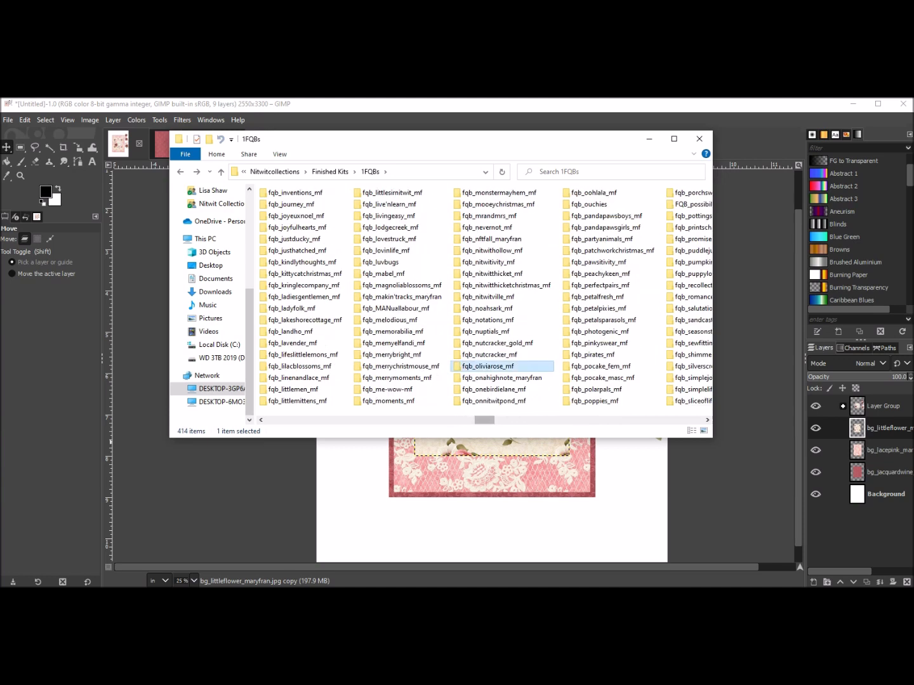
double_click(488, 366)
double_click(488, 231)
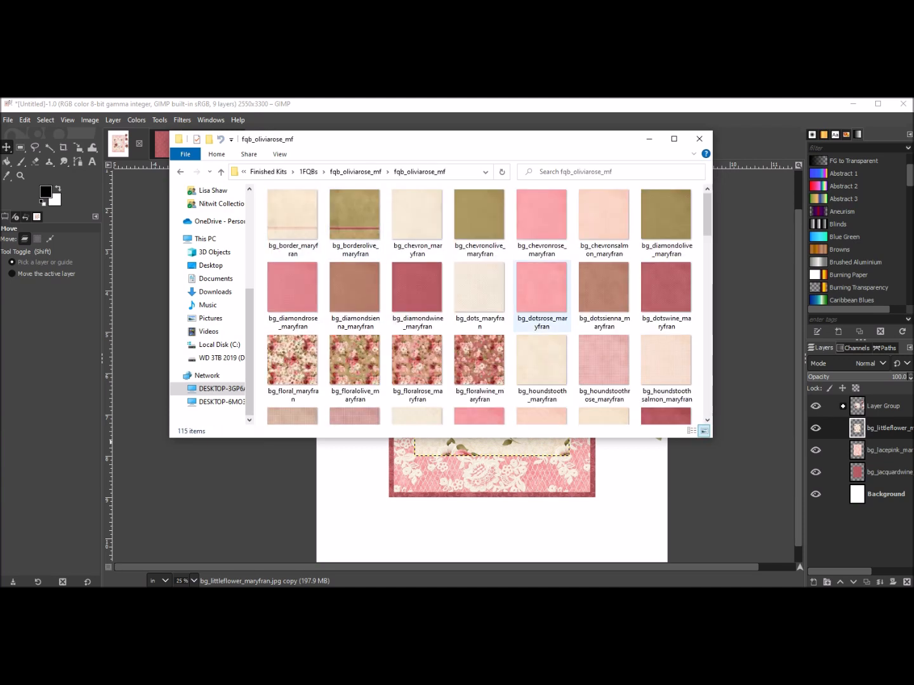
Add ribbon_2_maryfran from the kit folder to the layout across the middle of the card.
scroll(593, 216, "down", 8)
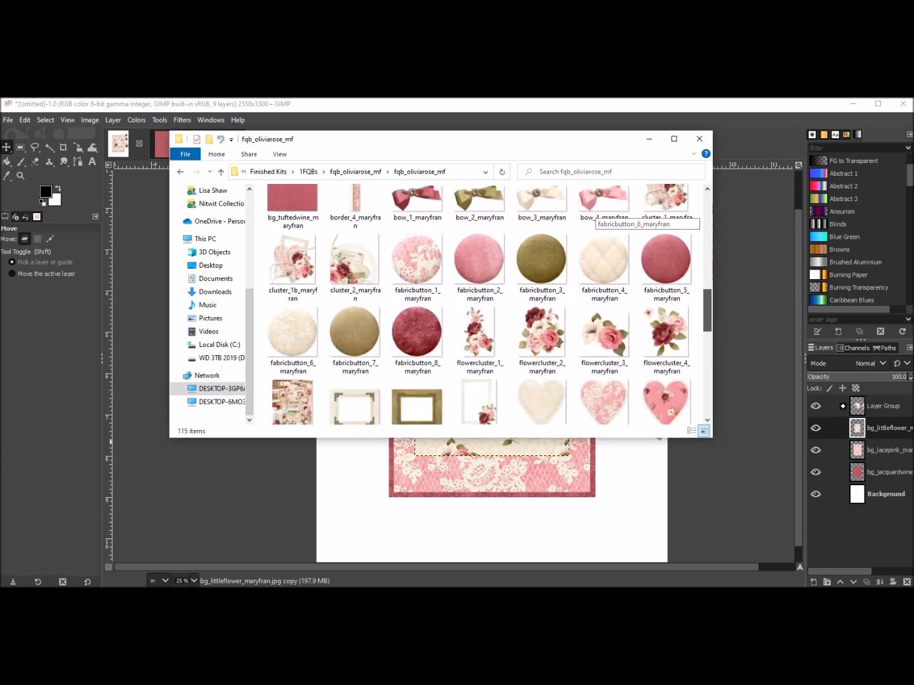
scroll(594, 216, "down", 5)
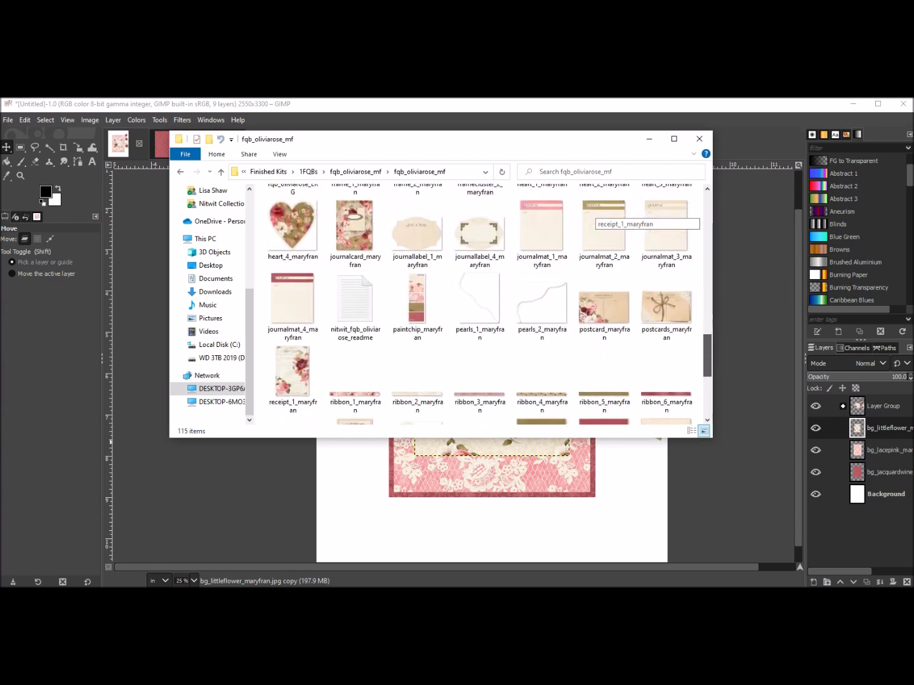
scroll(593, 216, "down", 1)
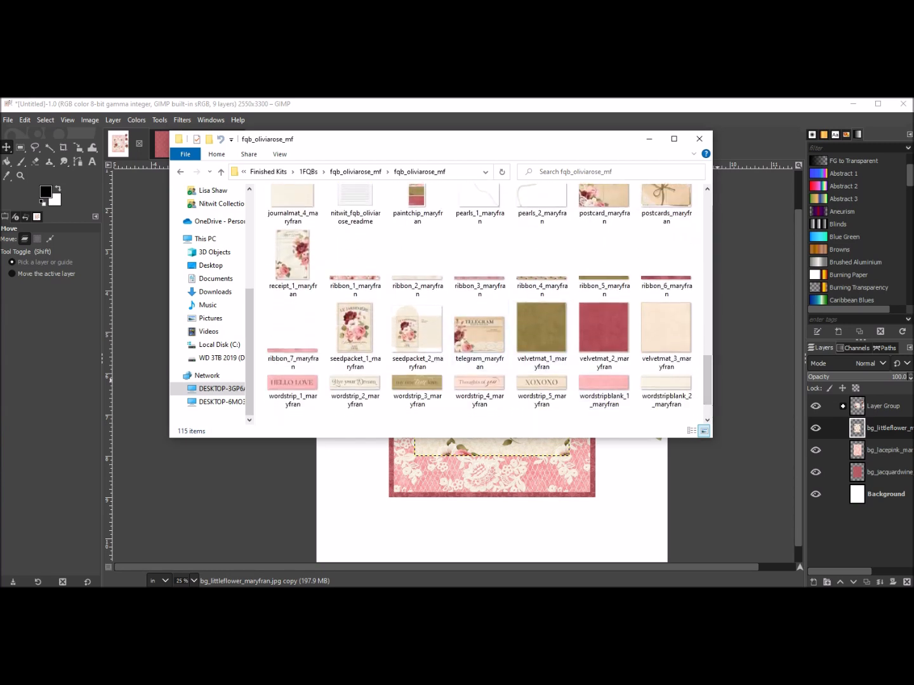
left_click(417, 278)
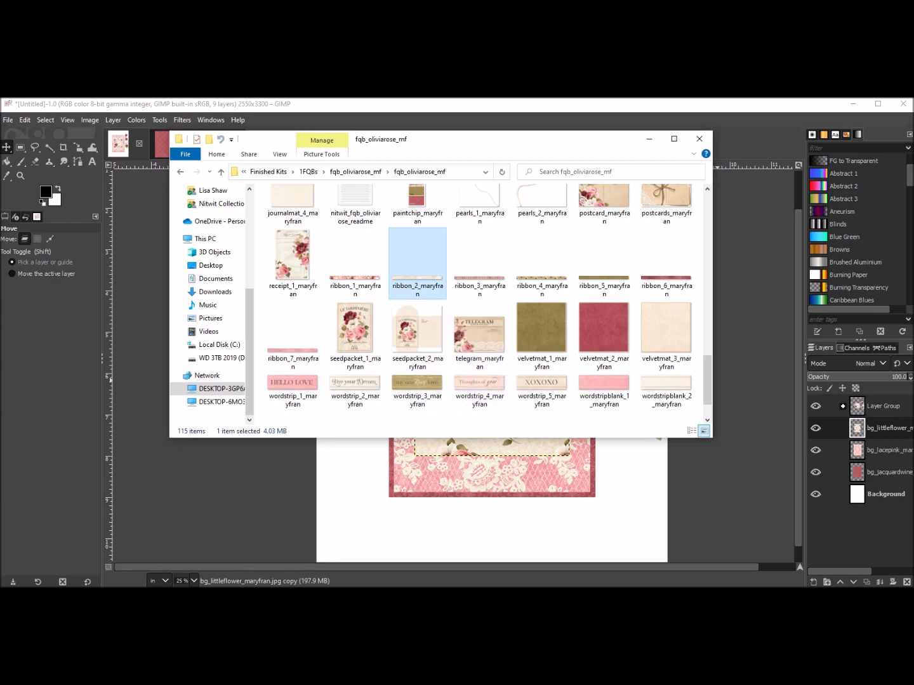
left_click_drag(418, 259, 569, 540)
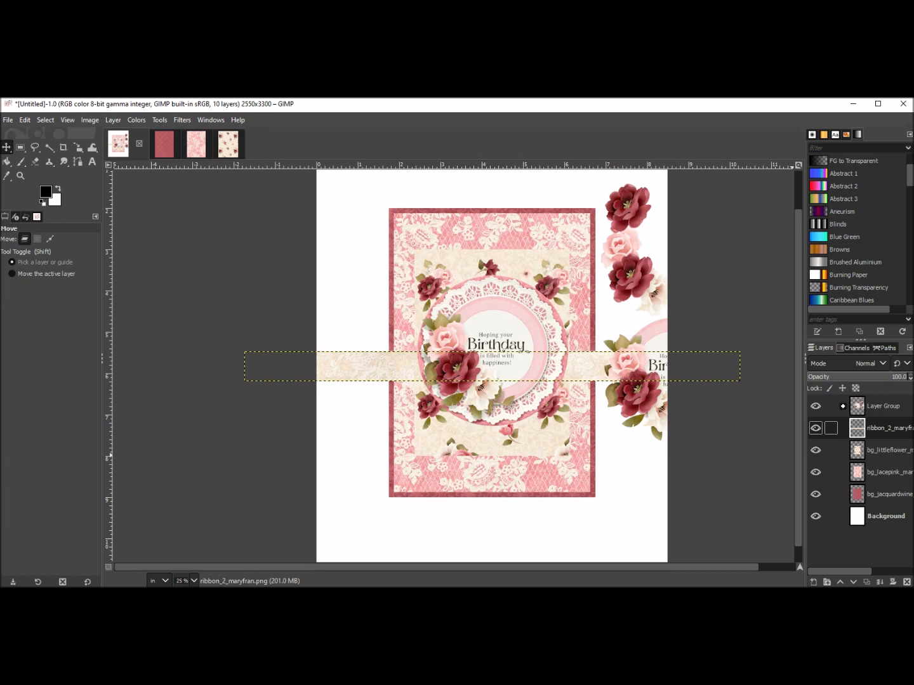
Try rearranging the lace paper layer's stacking order relative to the ribbon.
left_click(883, 472)
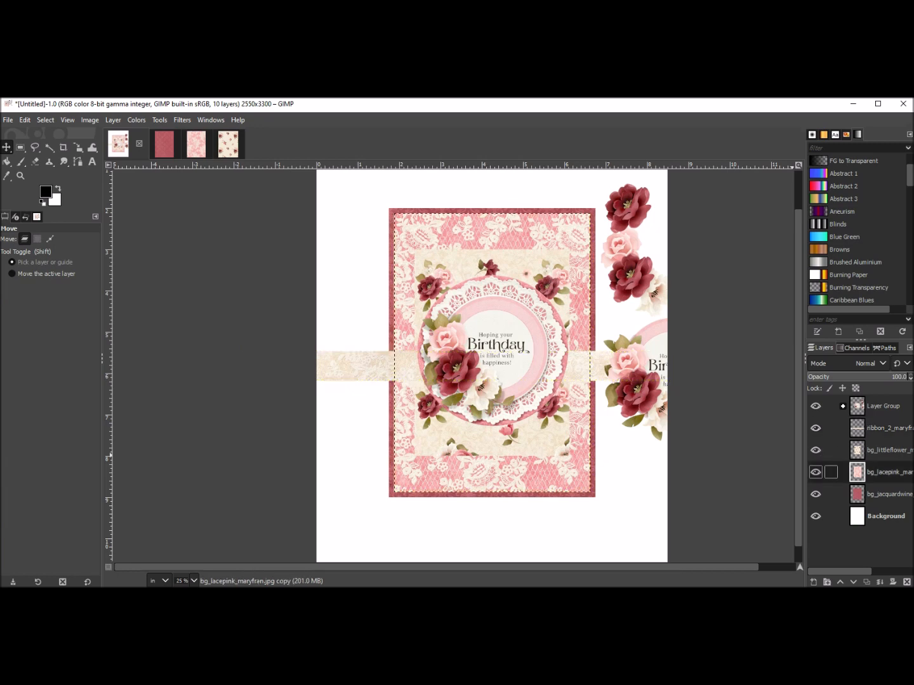
key("Page_Up")
key("Page_Up")
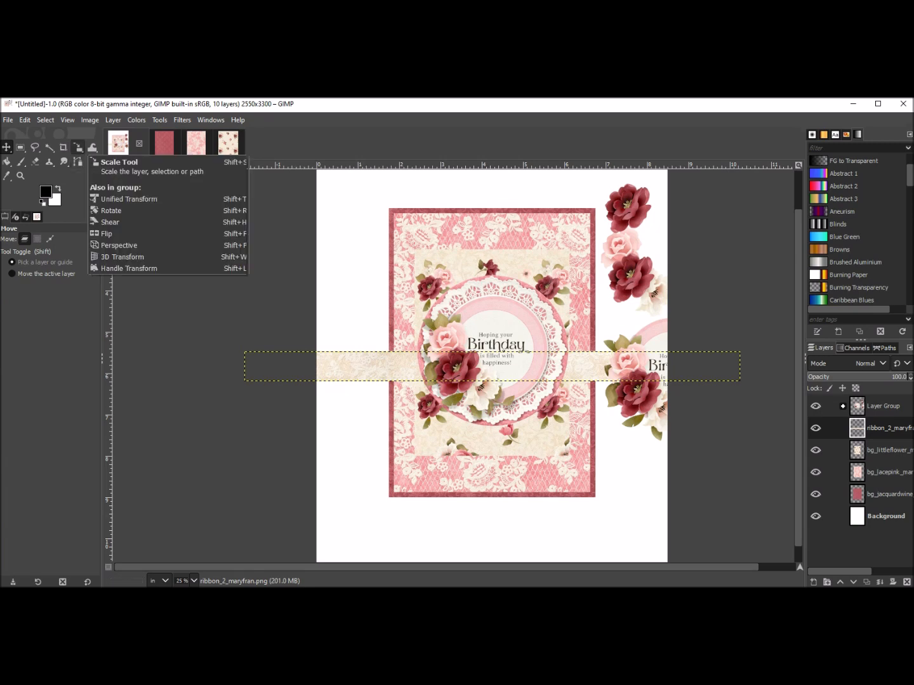
Scale the ribbon from its left end so it is about 9.3 in wide.
left_click(78, 147)
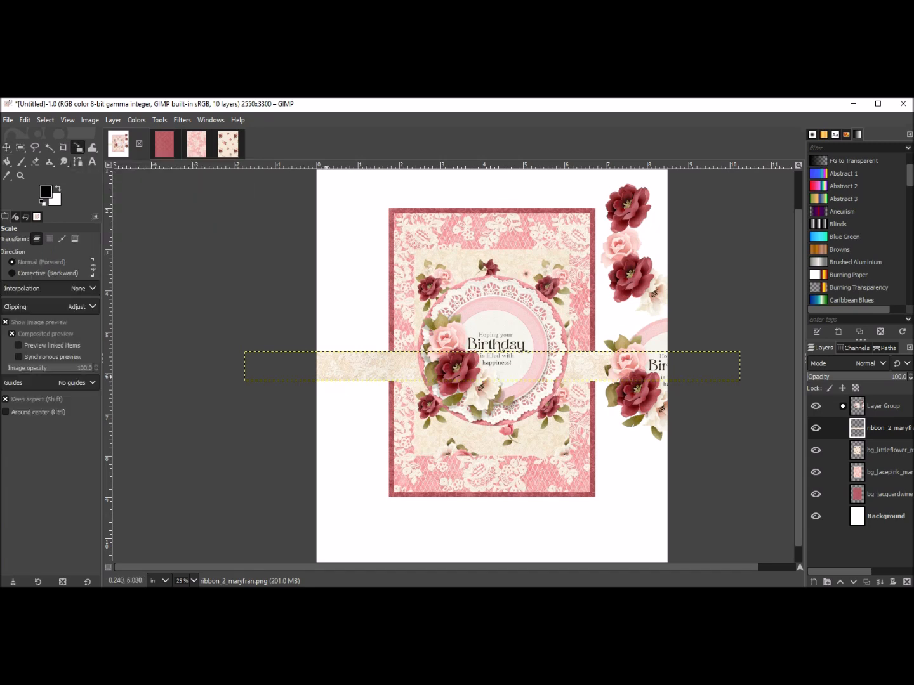
left_click_drag(328, 377, 356, 364)
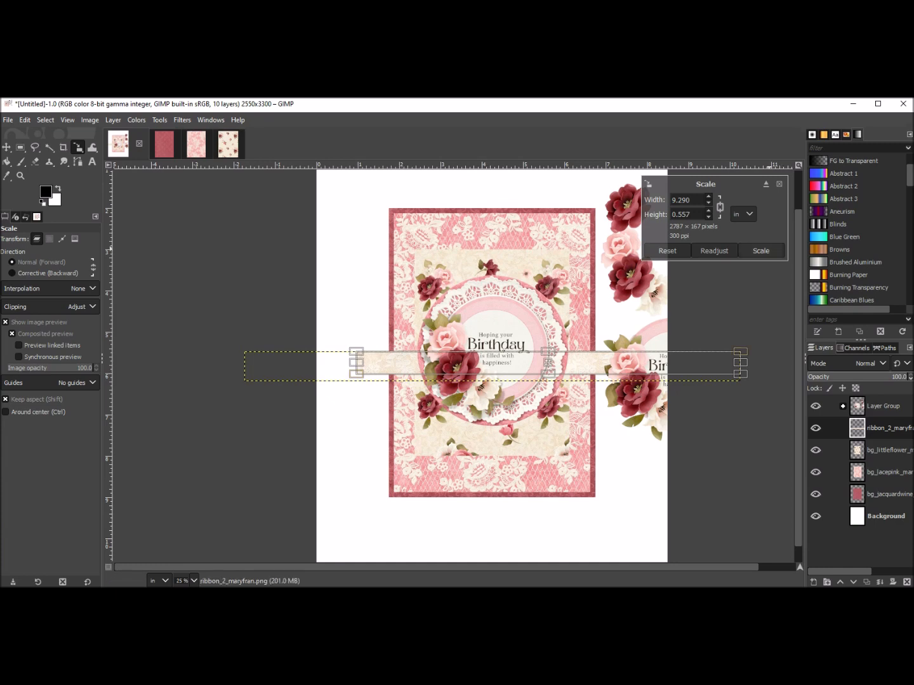
left_click(761, 251)
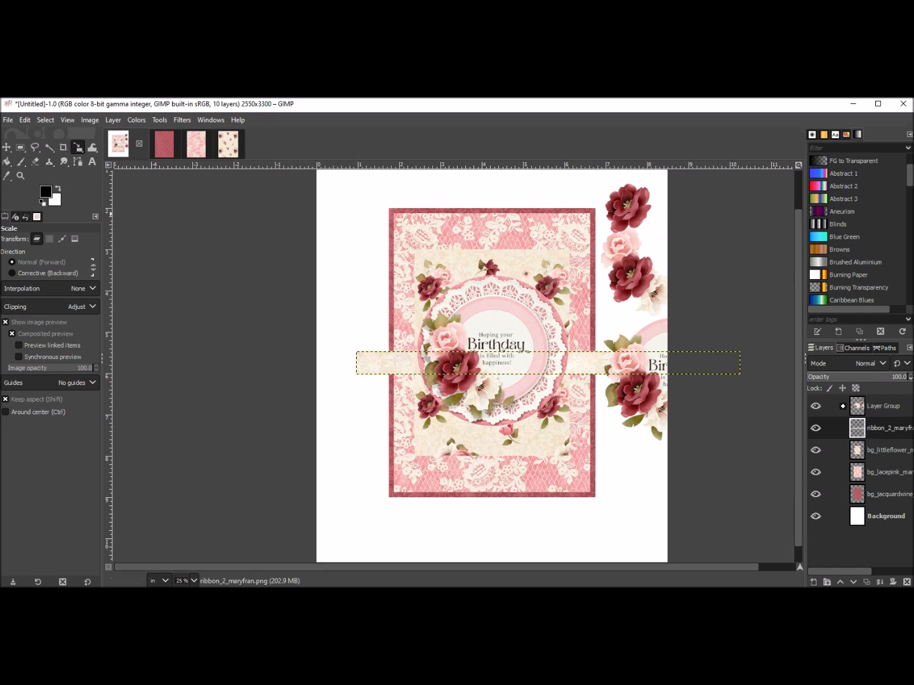
Move the ribbon so its left end lines up with the card's left edge.
key("m")
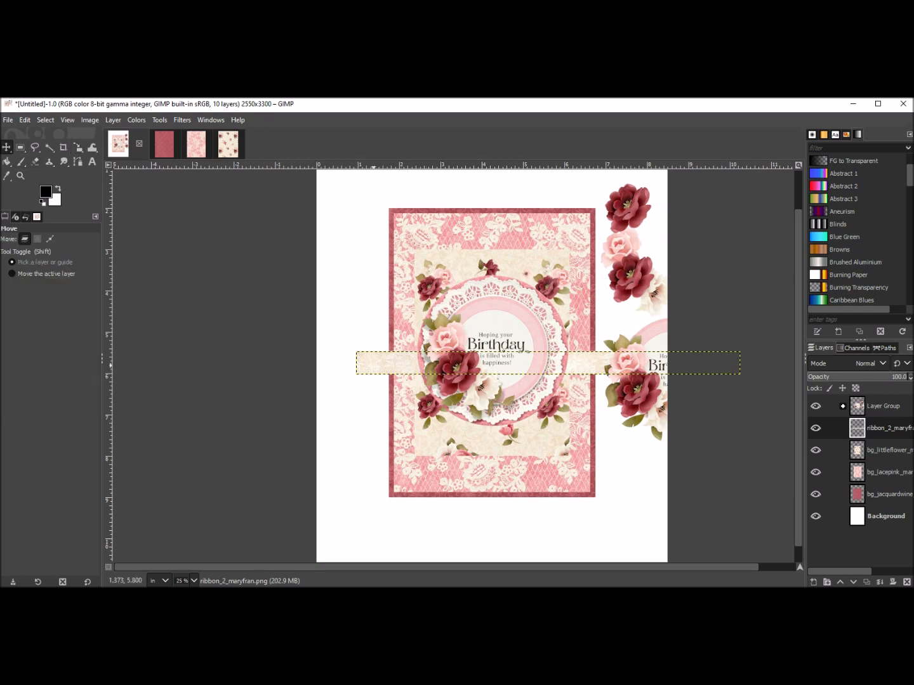
left_click_drag(372, 363, 405, 362)
left_click_drag(580, 361, 579, 361)
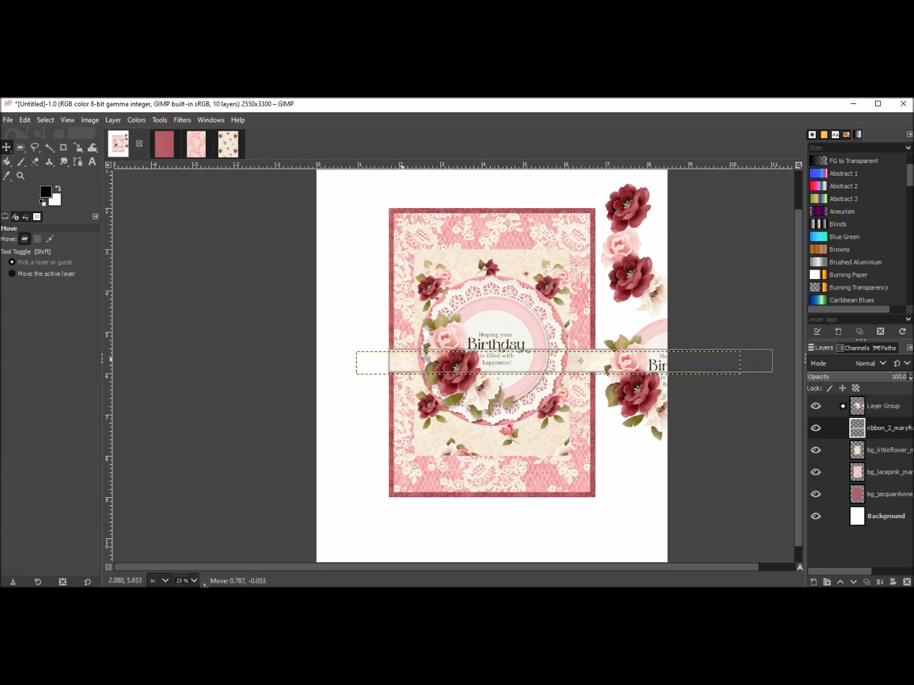
left_click_drag(402, 362, 403, 363)
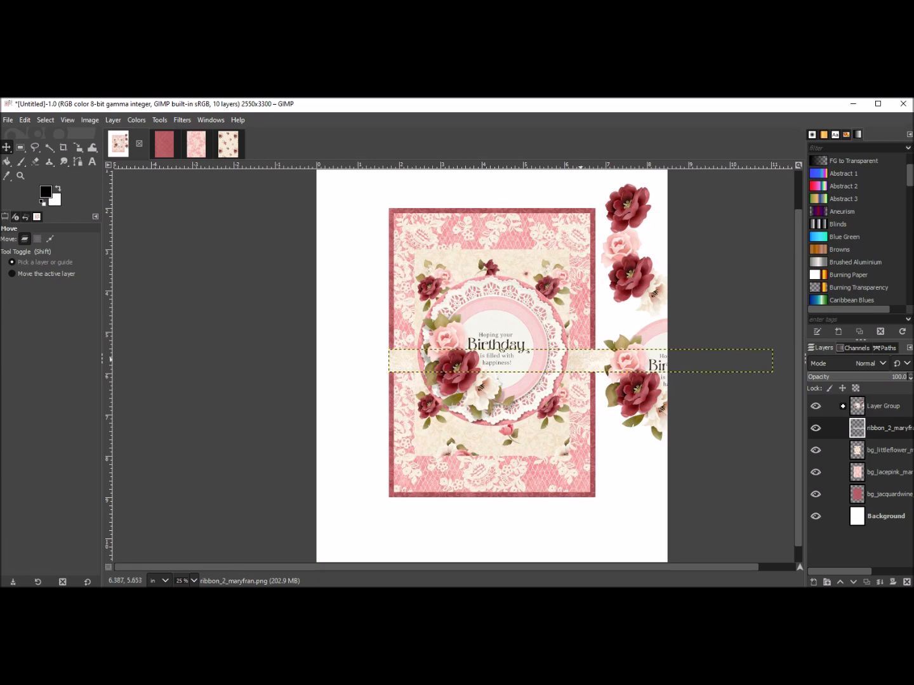
Set the ribbon layer's boundary size to a width of 5 inches to trim it at the card's right edge.
right_click(580, 360)
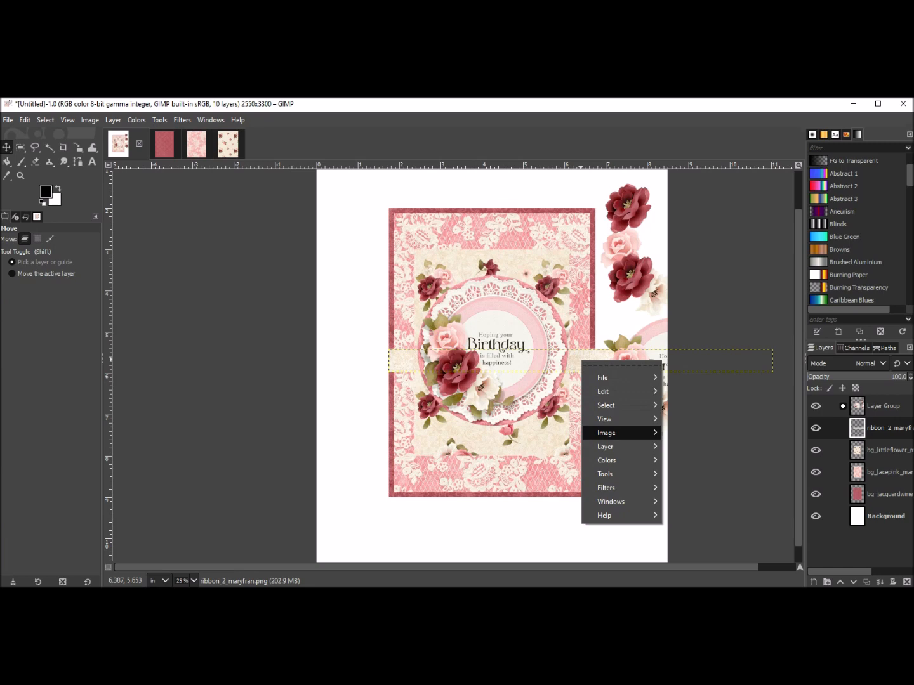
mouse_move(606, 447)
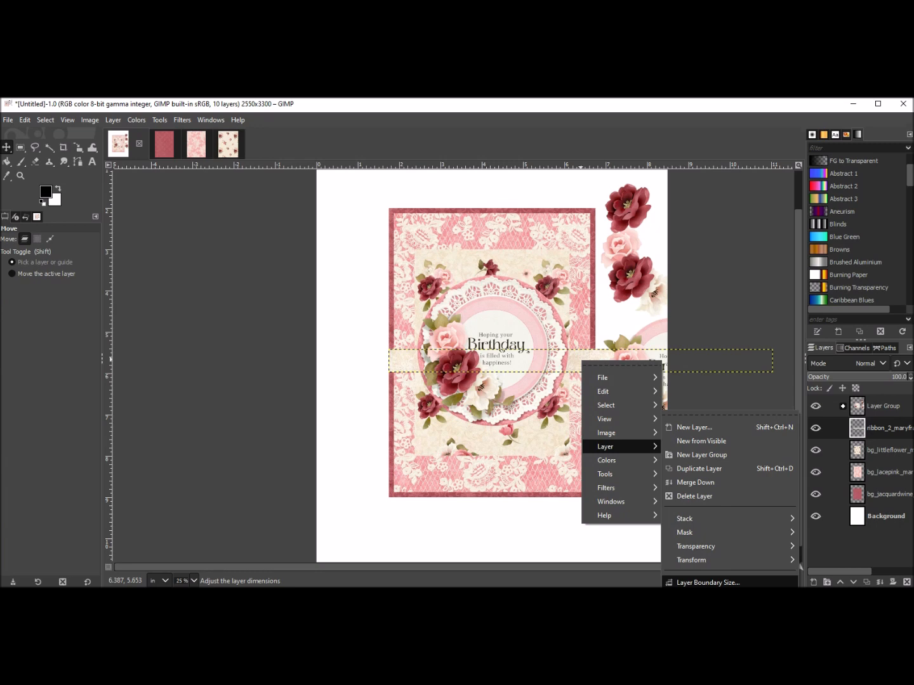
left_click(702, 582)
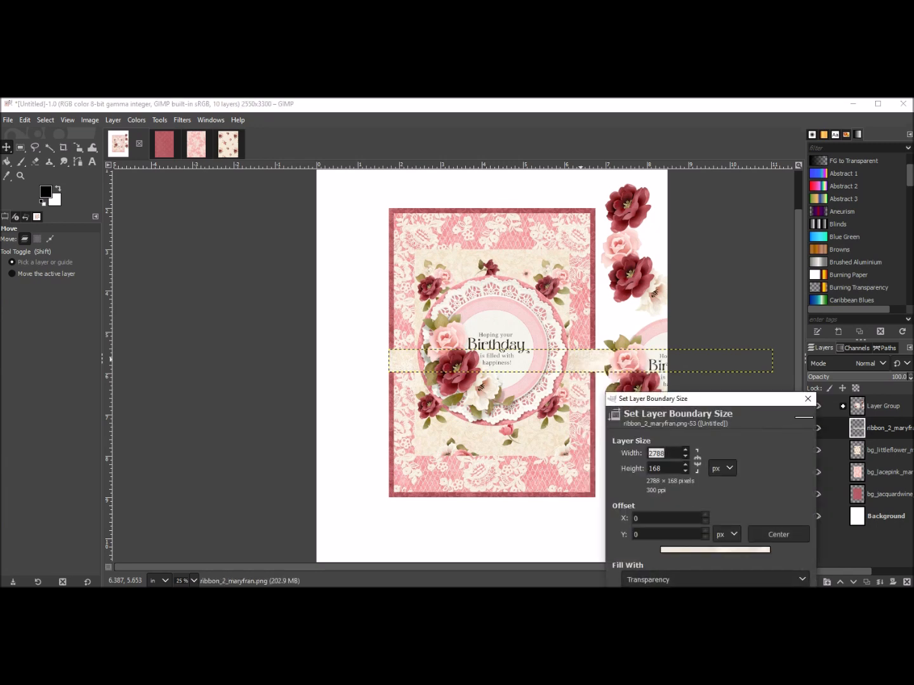
left_click(722, 468)
left_click(728, 511)
left_click_drag(668, 454, 647, 454)
type("5")
left_click_drag(698, 399, 688, 311)
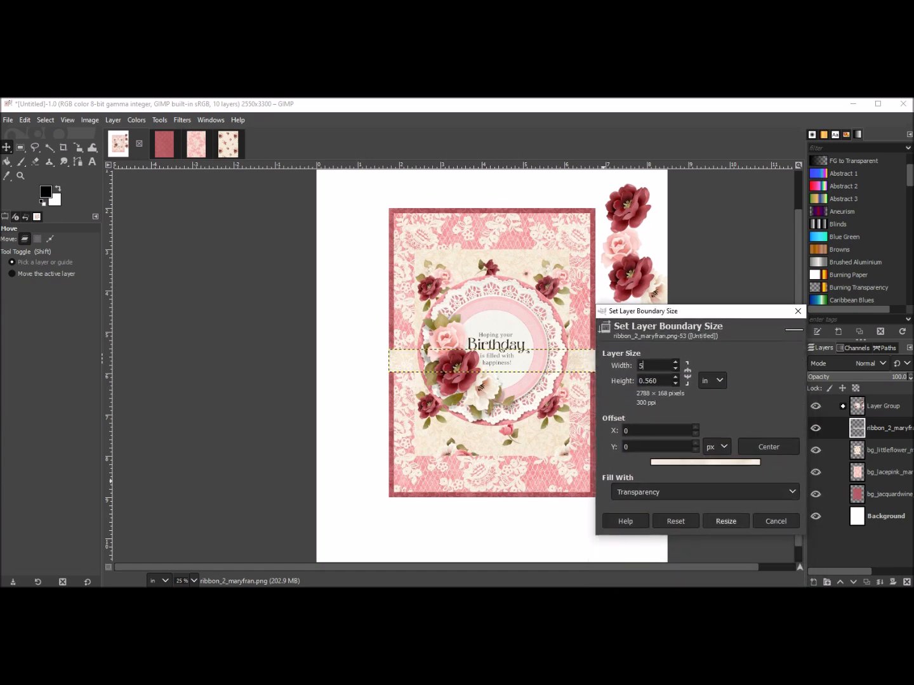
left_click(725, 521)
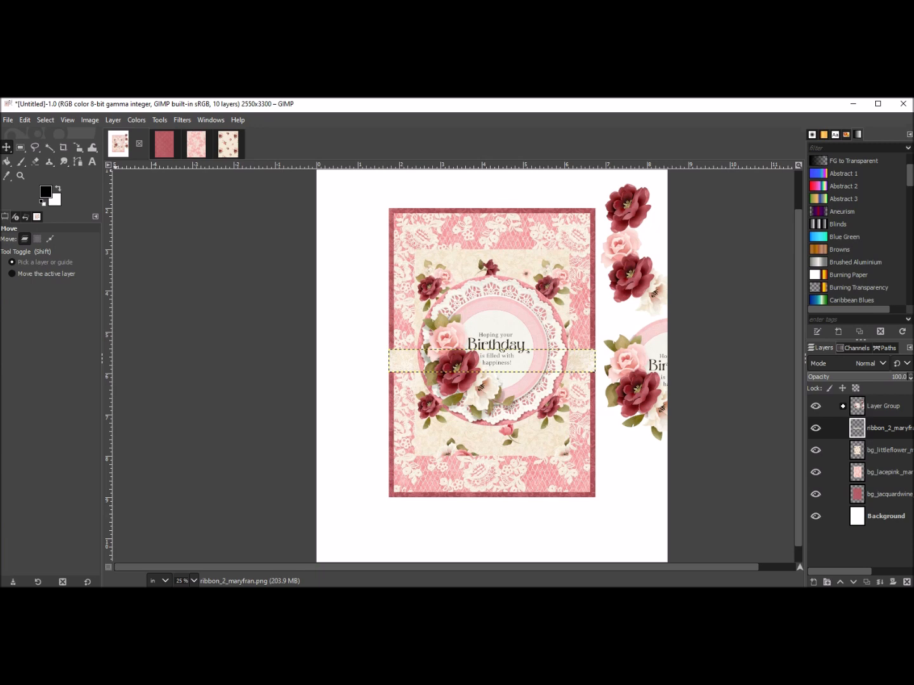
Create a new 8.5 × 11 in image.
key("alt+f")
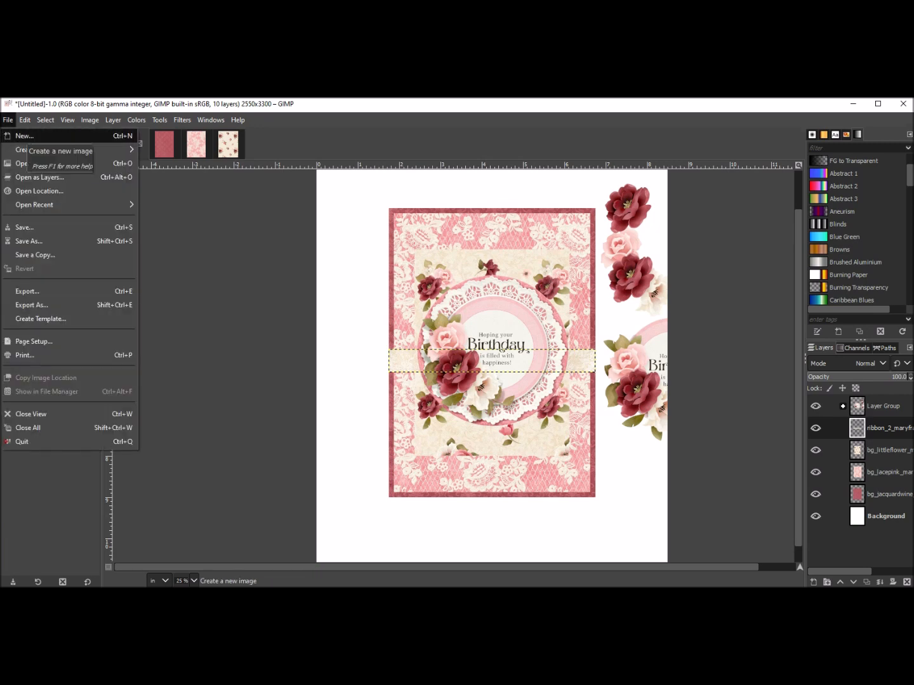
left_click(26, 136)
left_click(119, 204)
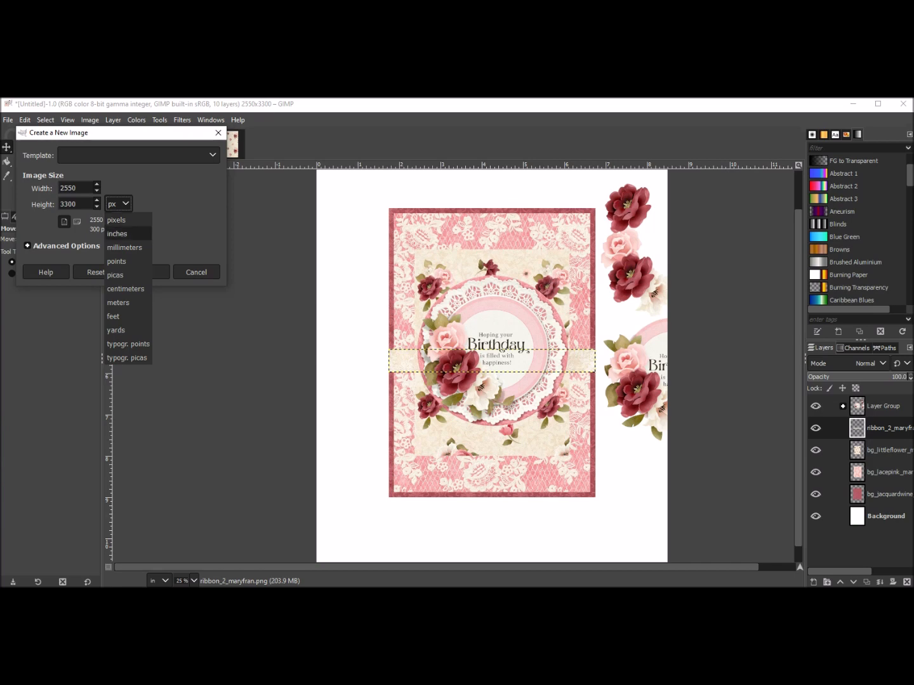
left_click(121, 233)
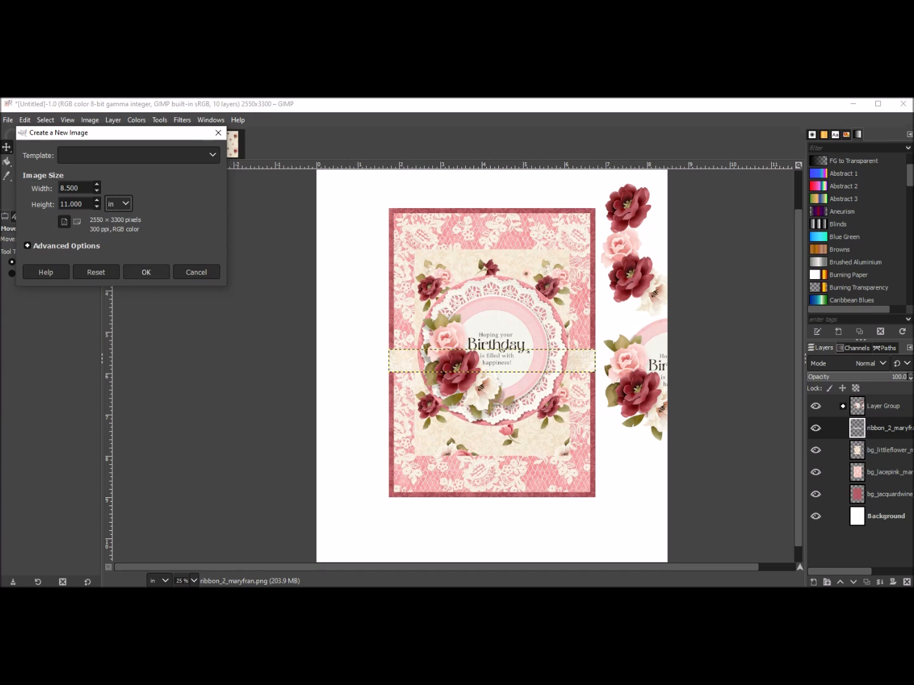
left_click(146, 272)
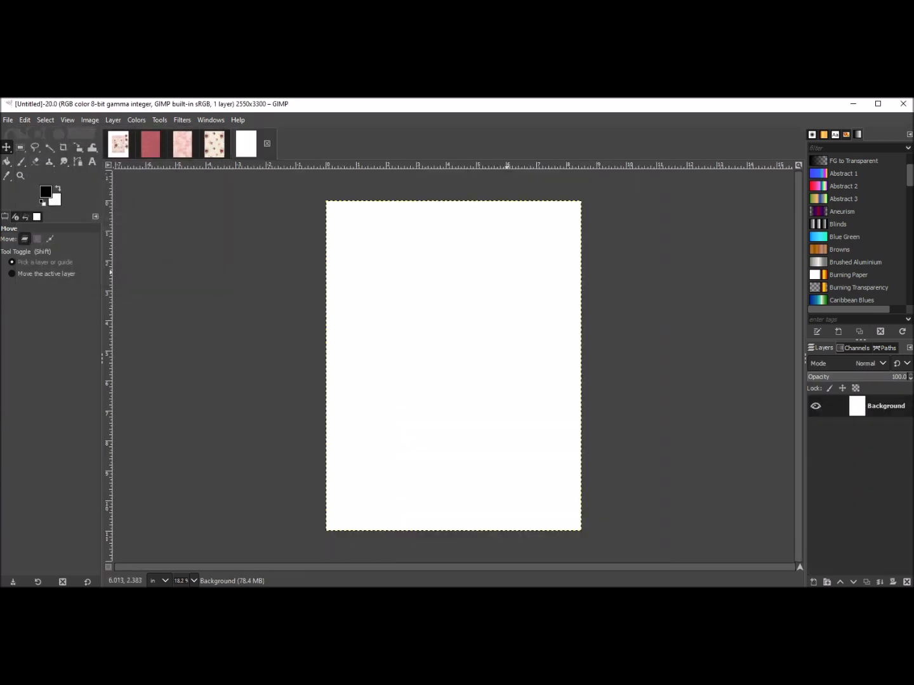
key("alt+1")
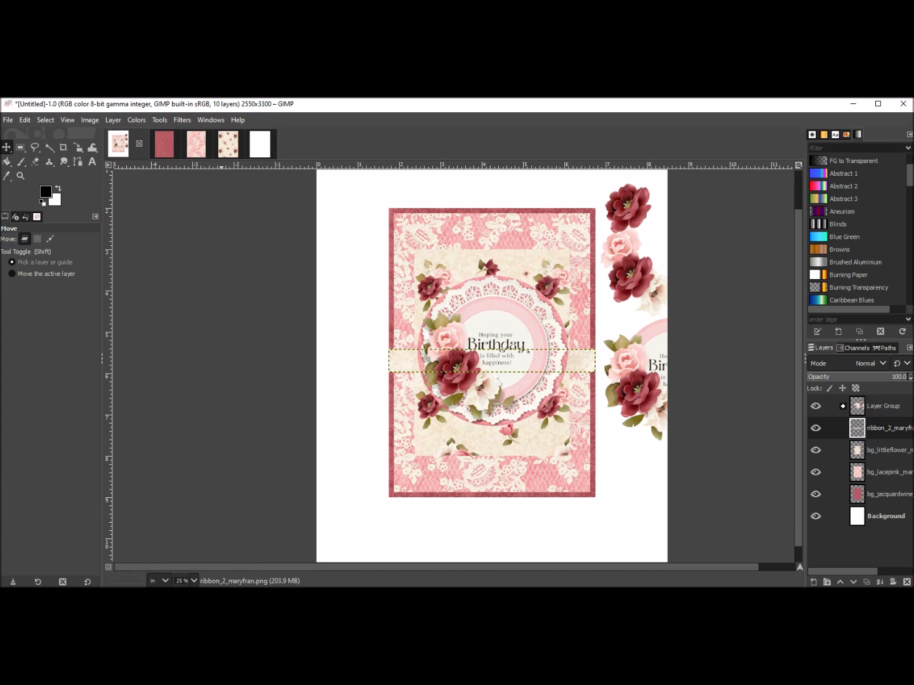
key("alt+3")
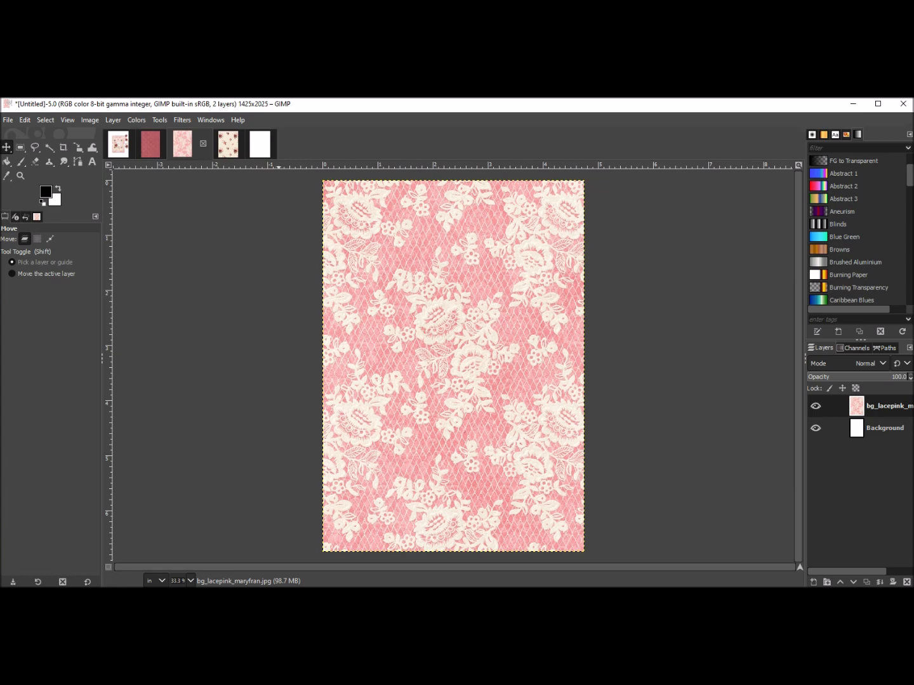
left_click(228, 144)
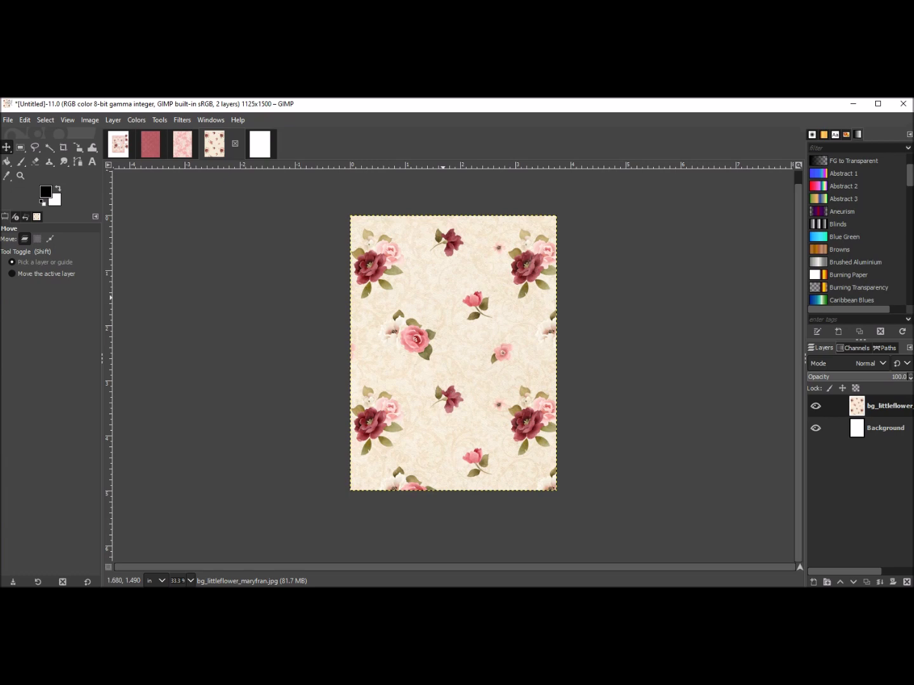
left_click(260, 144)
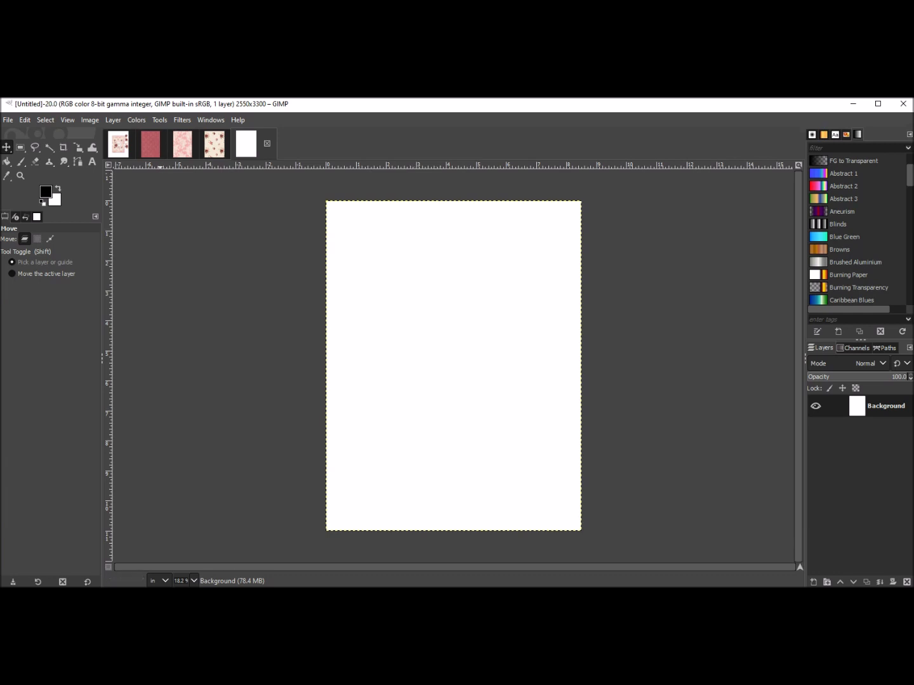
Copy the jacquardwine paper layer from its open image.
left_click(156, 145)
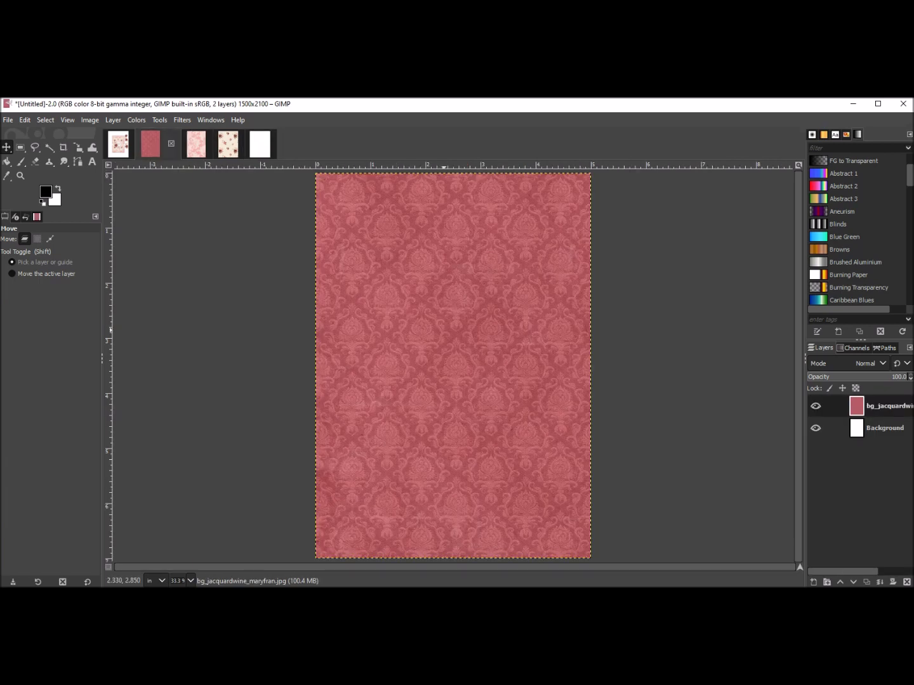
right_click(442, 330)
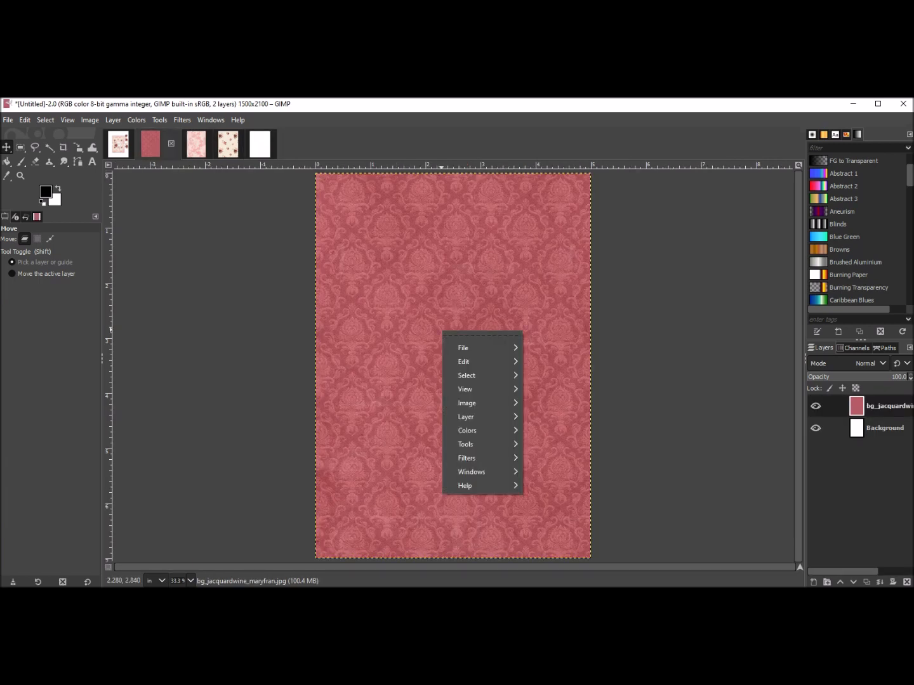
mouse_move(470, 362)
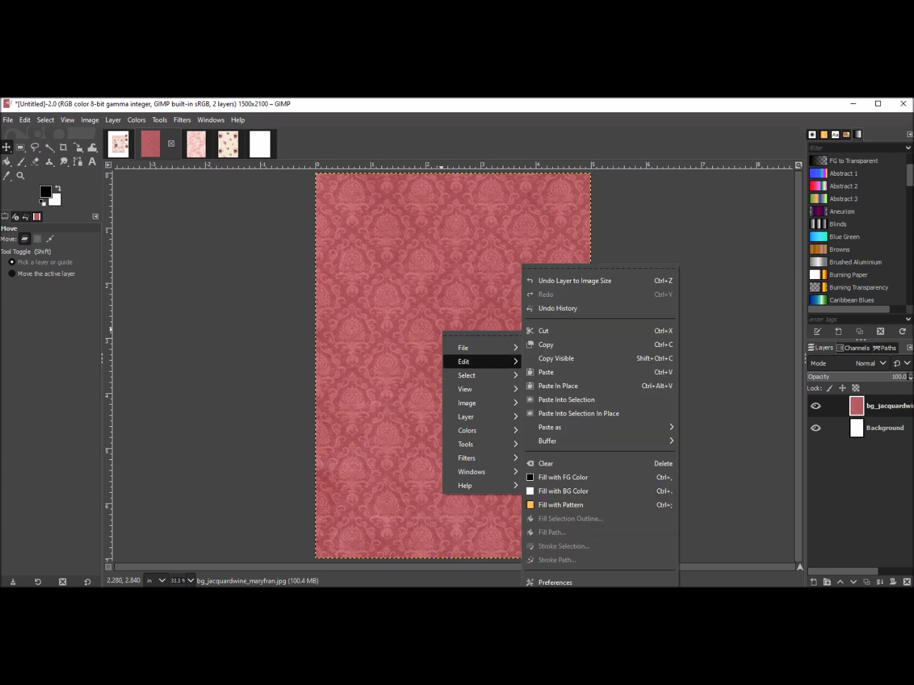
left_click(545, 345)
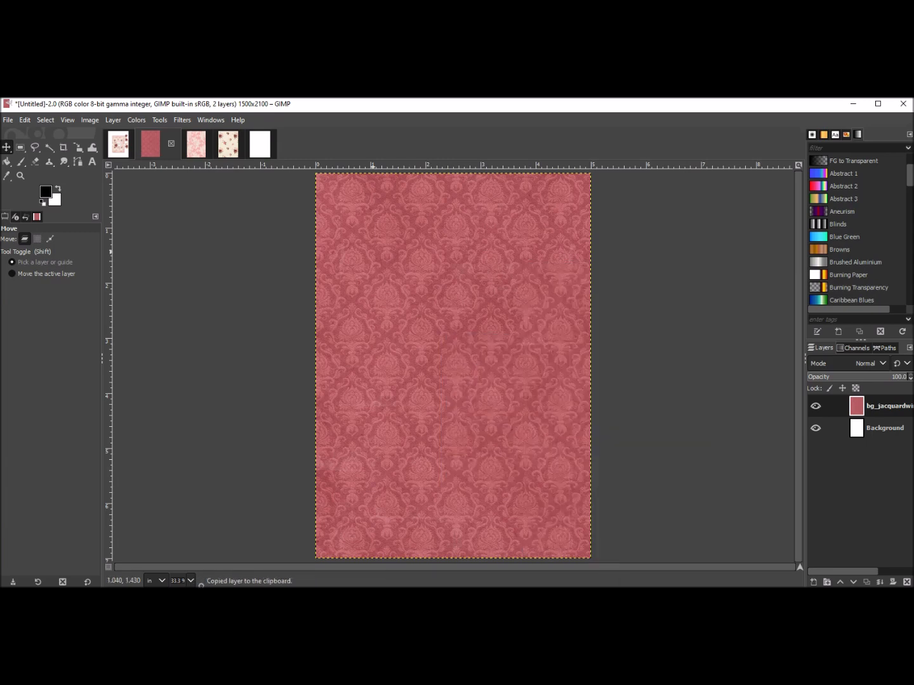
Paste the jacquardwine paper into the new image as a new layer and move it to the upper left corner.
left_click(261, 145)
right_click(399, 310)
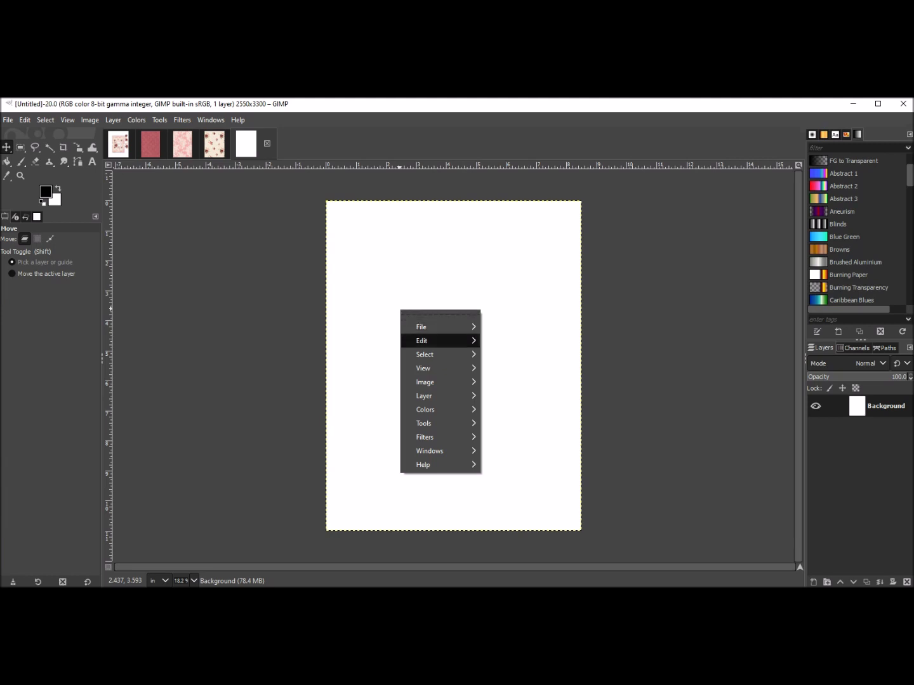
mouse_move(438, 341)
left_click(507, 372)
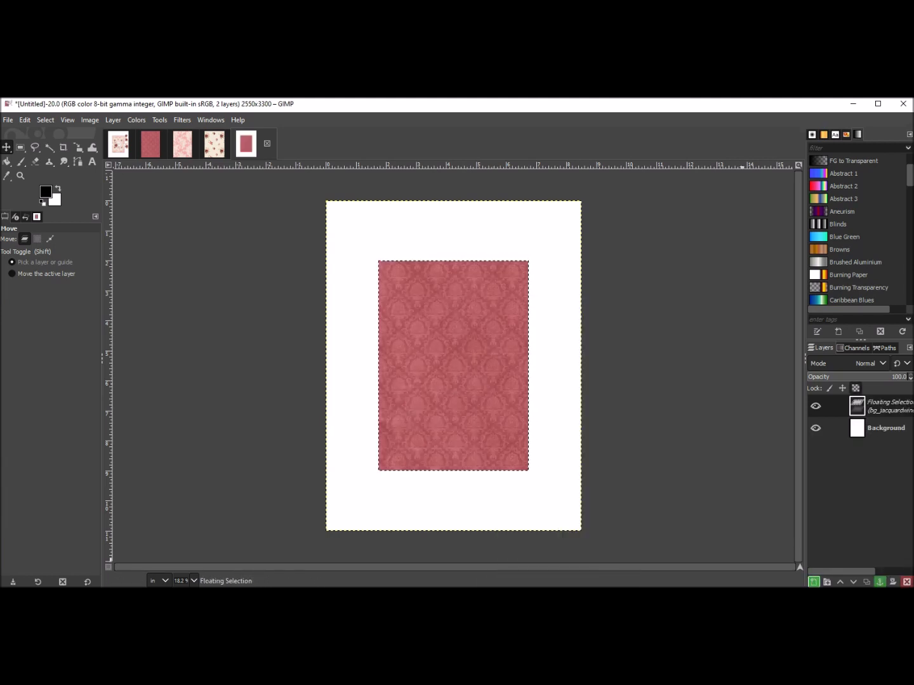
left_click(813, 581)
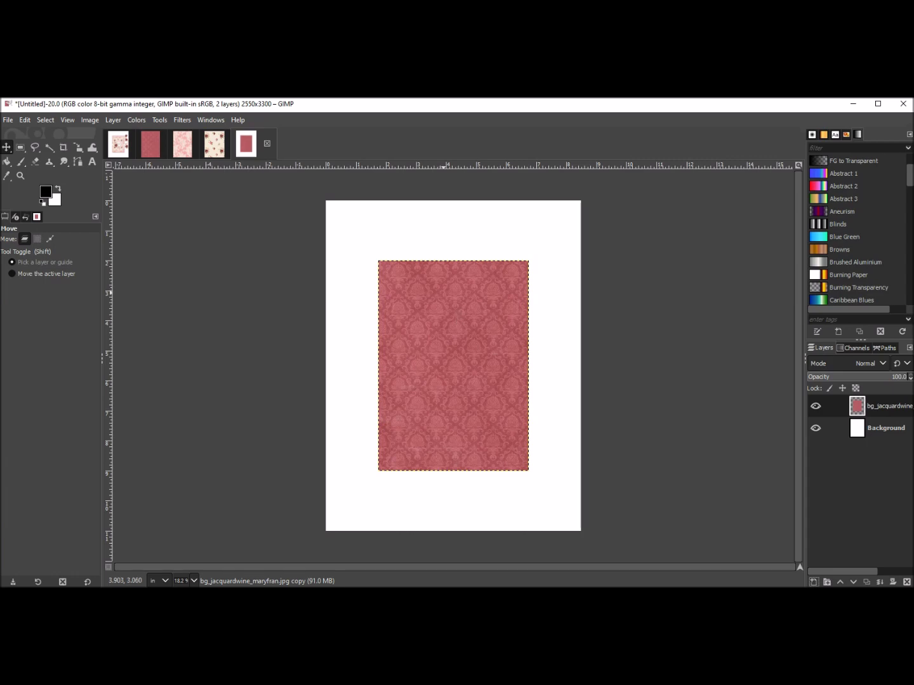
left_click_drag(454, 366, 408, 312)
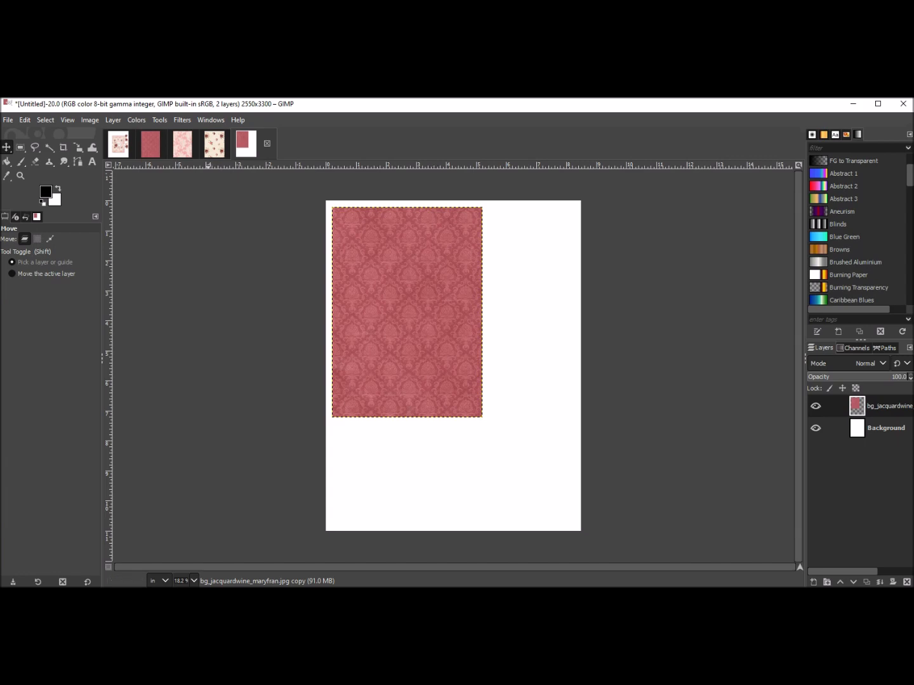
Copy the lacepink paper layer from its open image.
left_click(182, 144)
left_click(228, 144)
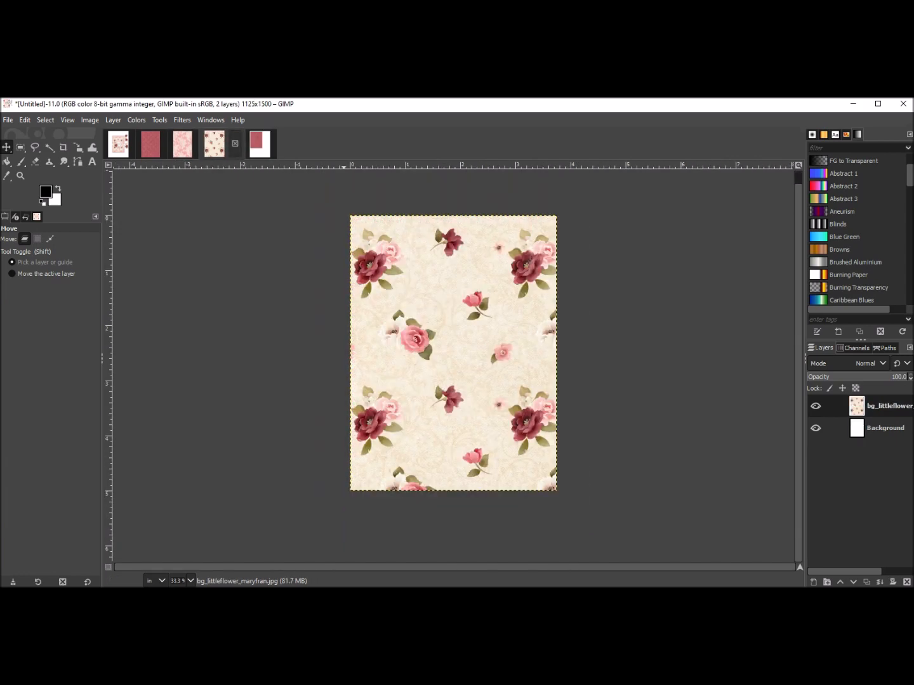
left_click(151, 144)
left_click(196, 144)
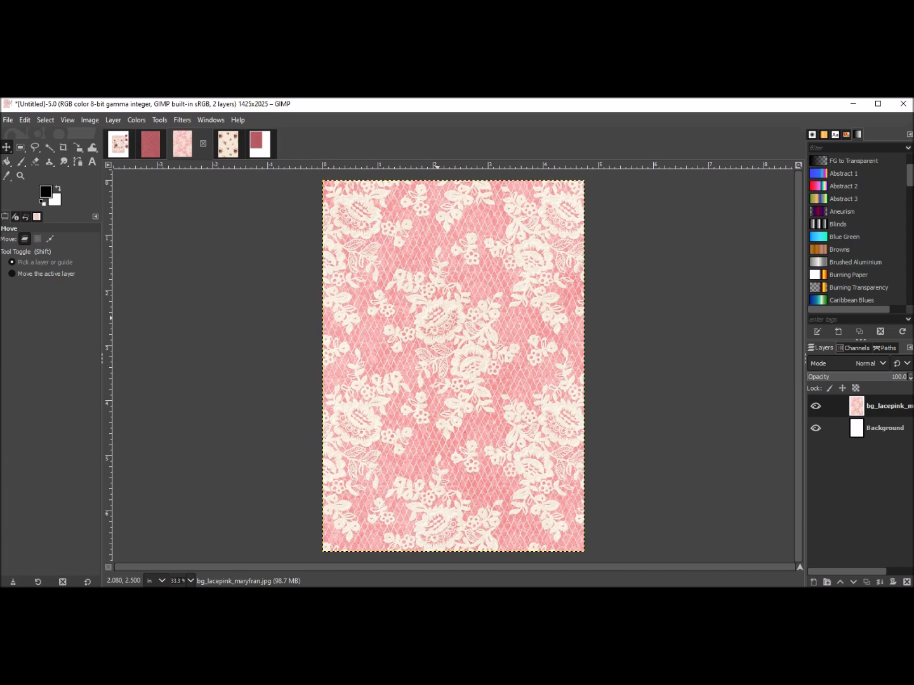
right_click(438, 318)
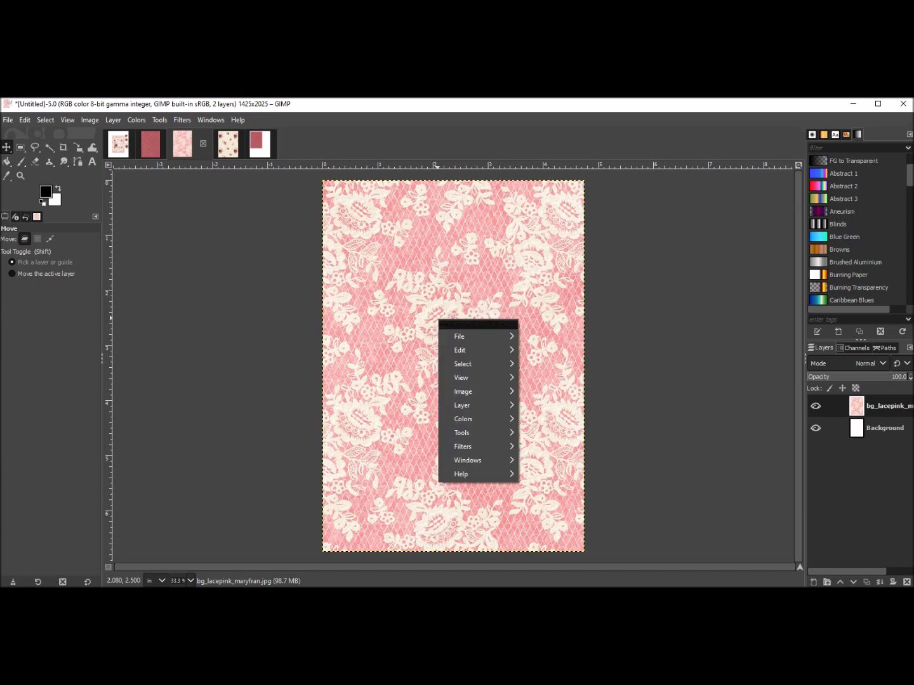
mouse_move(470, 351)
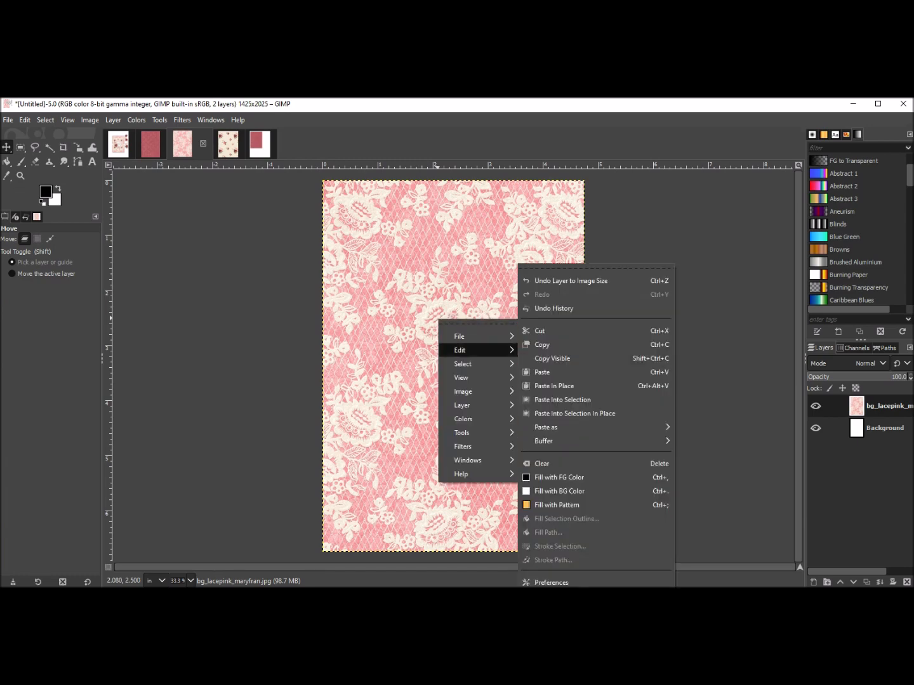
left_click(542, 345)
Paste the lacepink paper into the new image as a new layer on top of the jacquardwine paper.
left_click(259, 145)
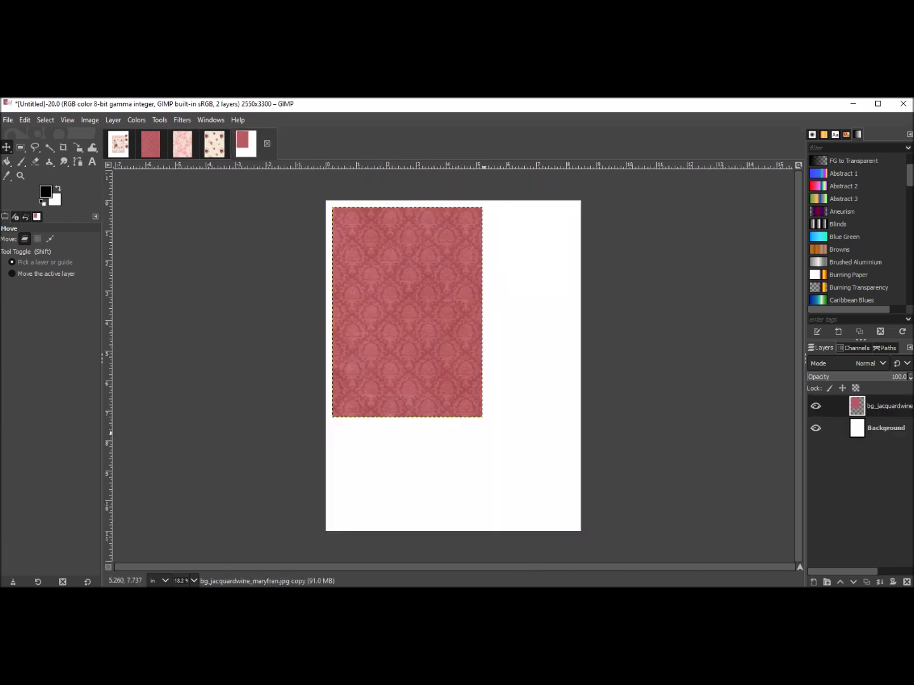
right_click(432, 366)
mouse_move(463, 396)
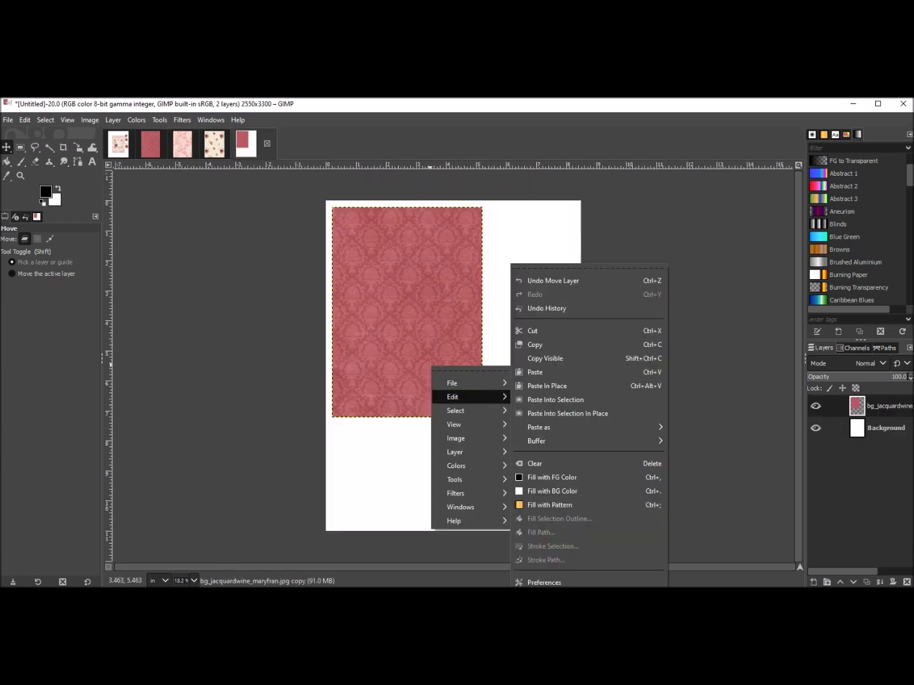
left_click(546, 372)
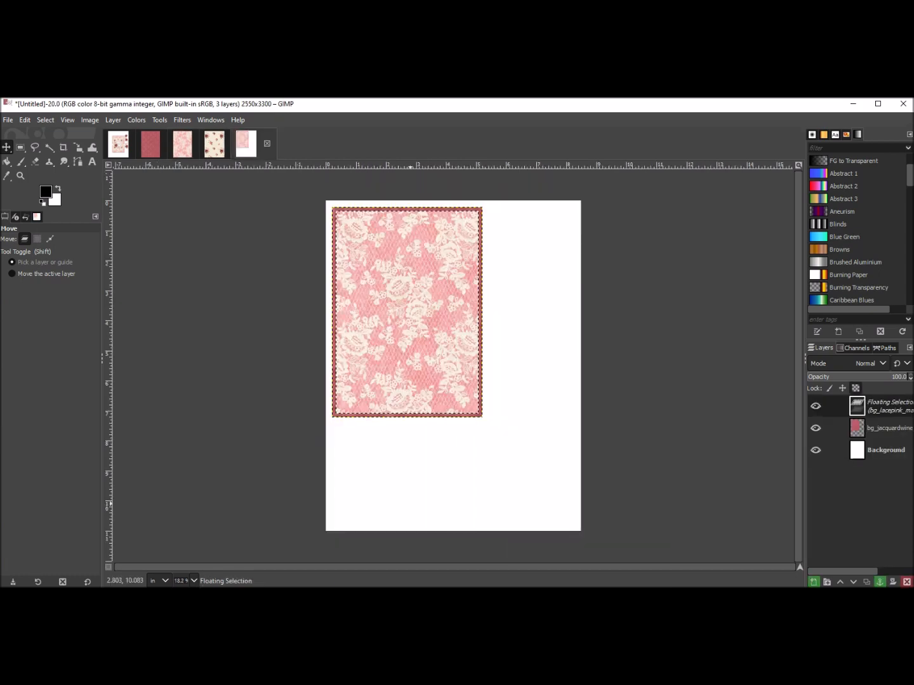
left_click(814, 582)
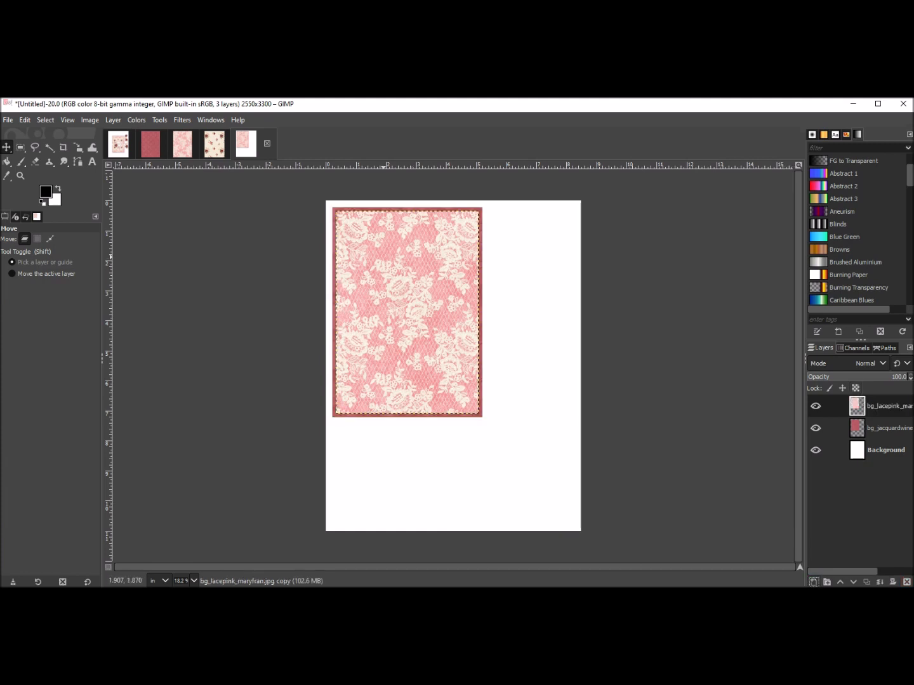
Move the lacepink paper to the lower part of the card and rotate it 90° clockwise.
left_click_drag(405, 312, 490, 426)
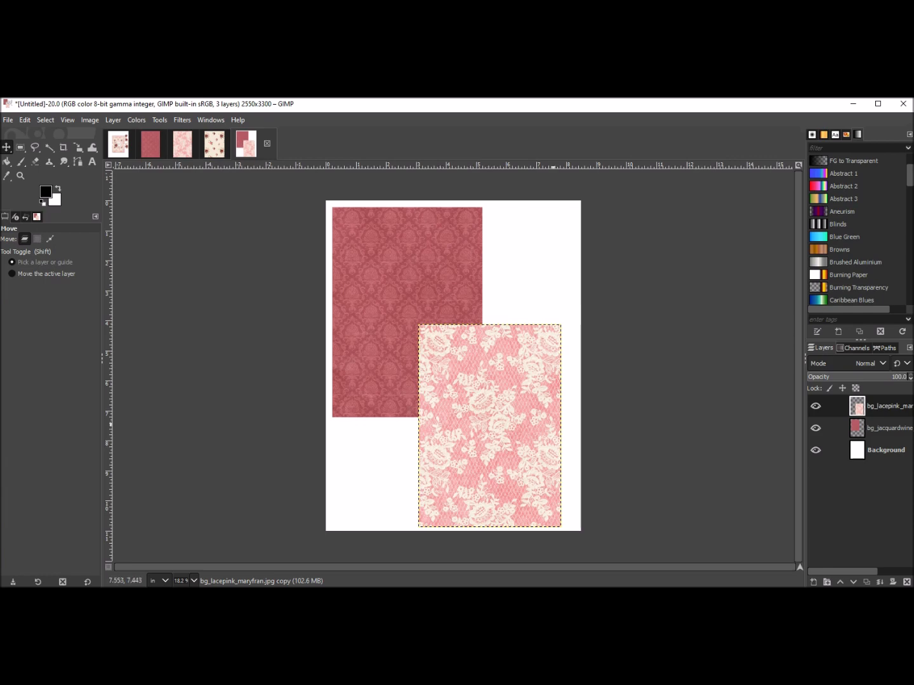
right_click(479, 395)
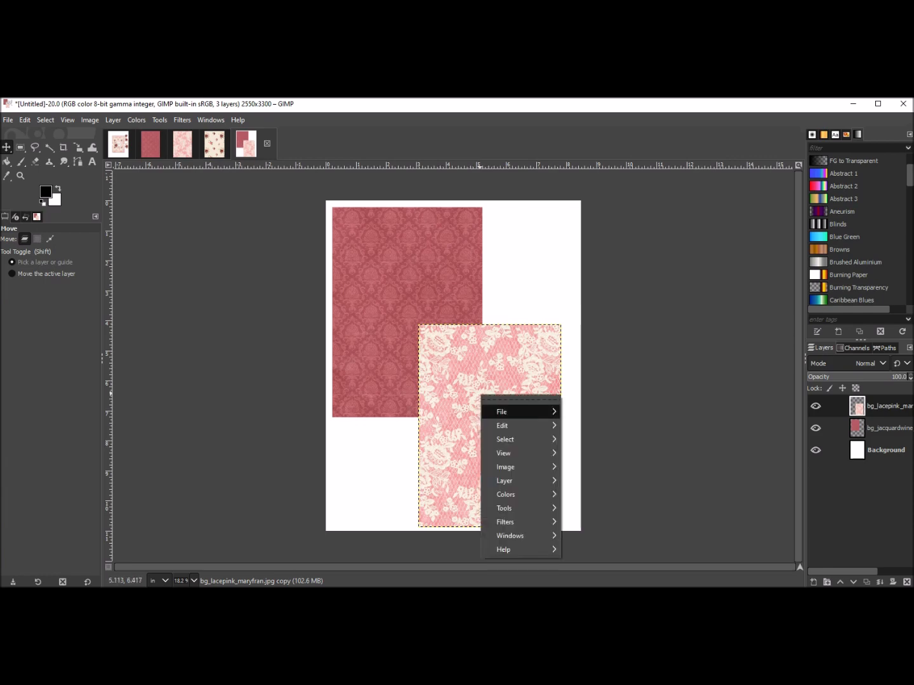
mouse_move(507, 480)
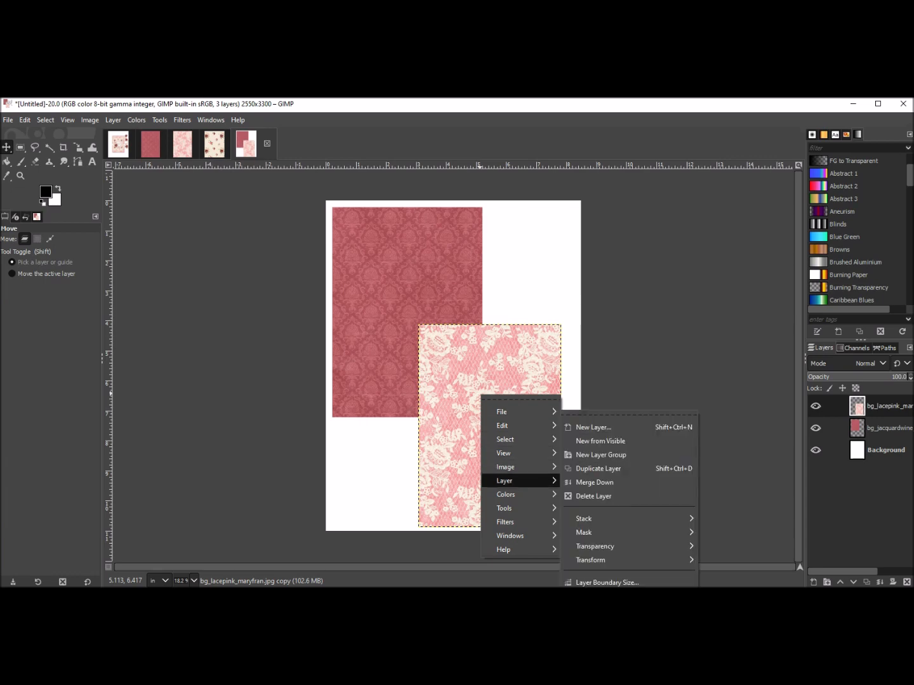
mouse_move(590, 560)
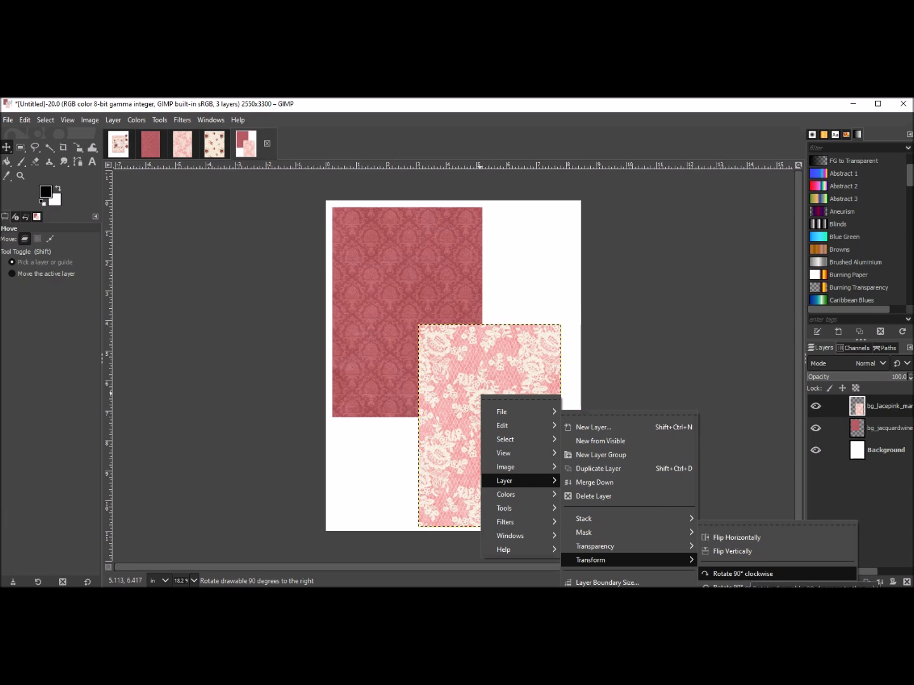
left_click(742, 574)
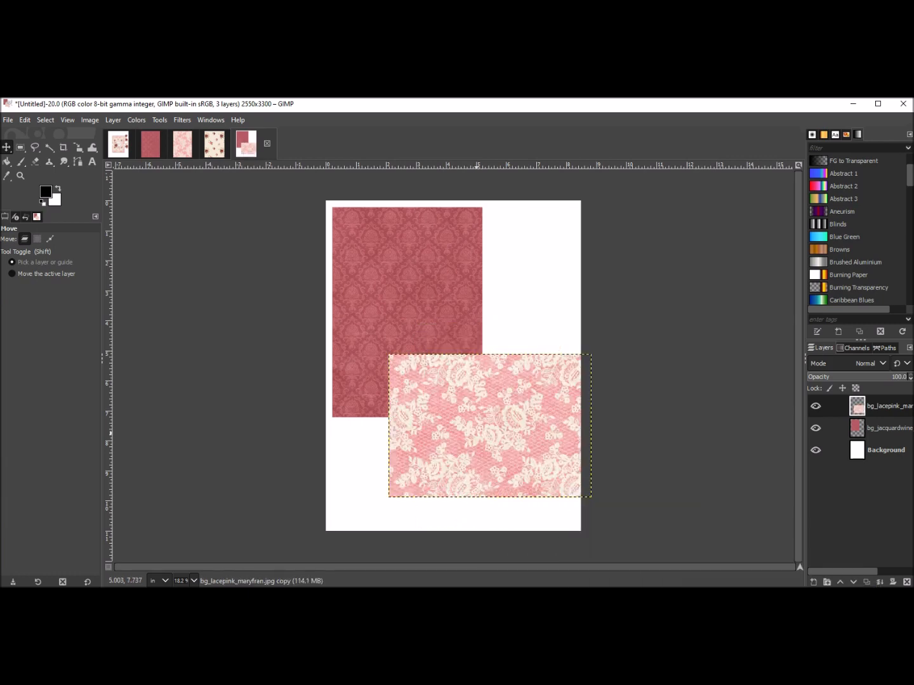
left_click_drag(489, 425, 451, 454)
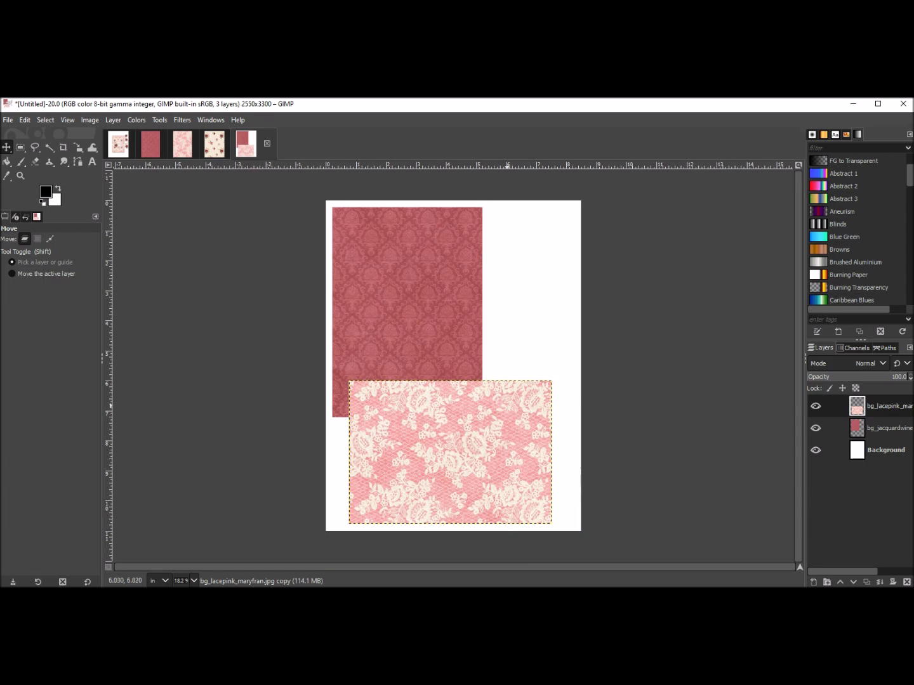
Rotate the jacquardwine paper 90° clockwise and position it across the upper part of the card.
left_click(403, 269)
right_click(403, 269)
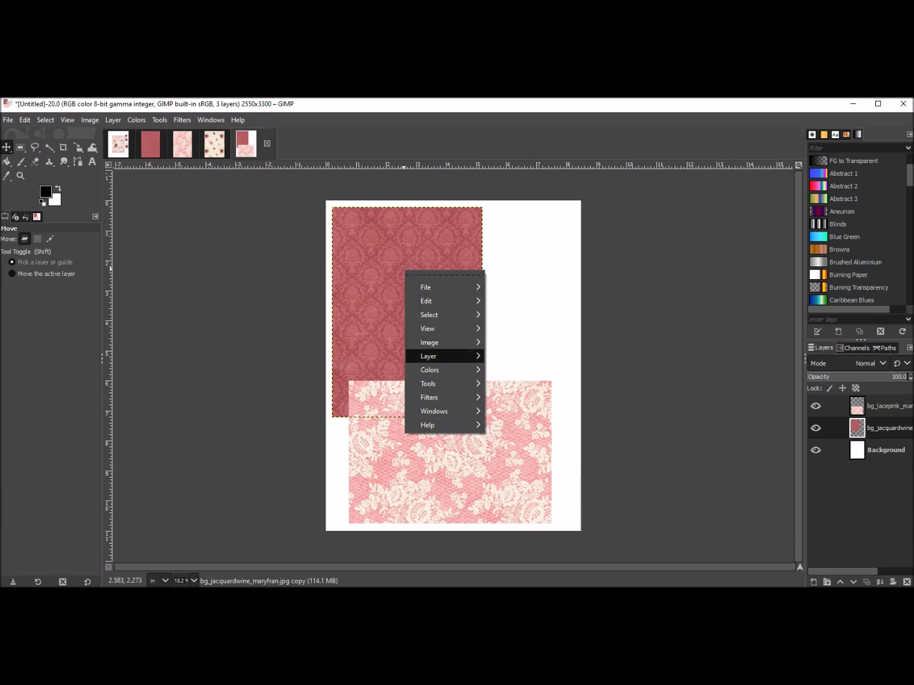
mouse_move(428, 356)
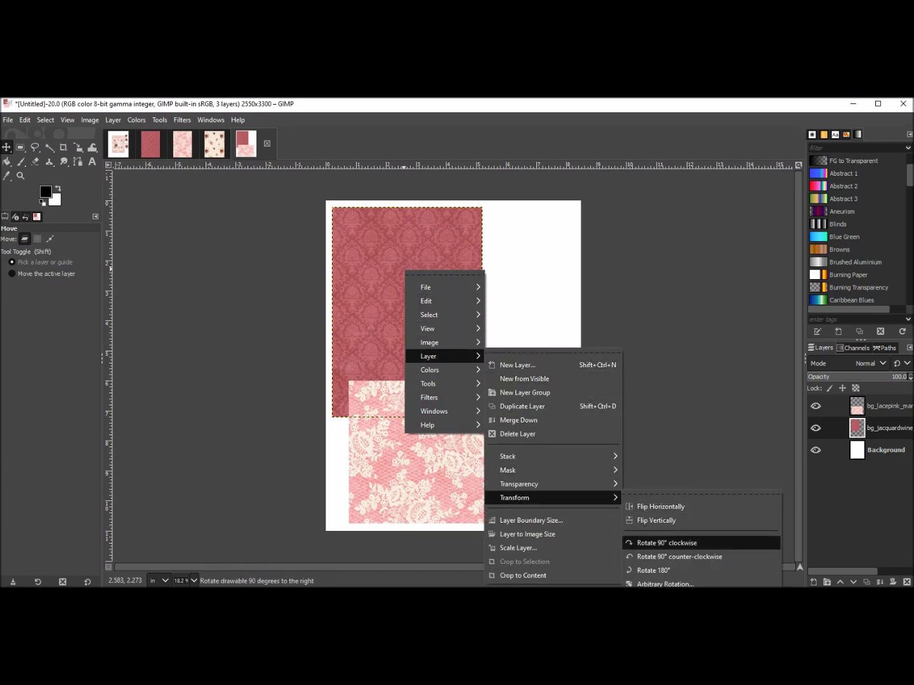
left_click(667, 545)
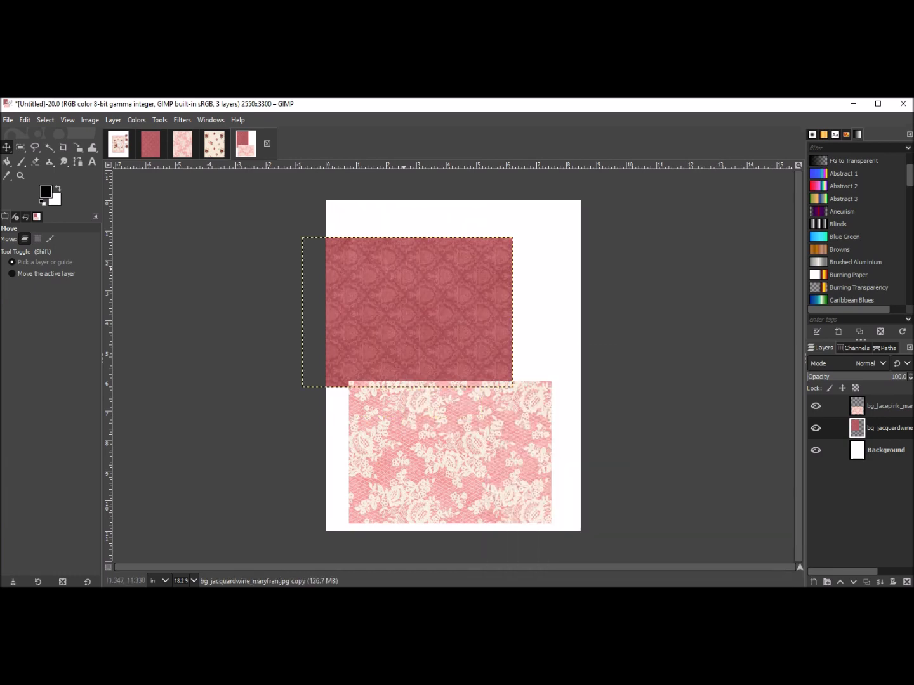
left_click_drag(408, 311, 441, 280)
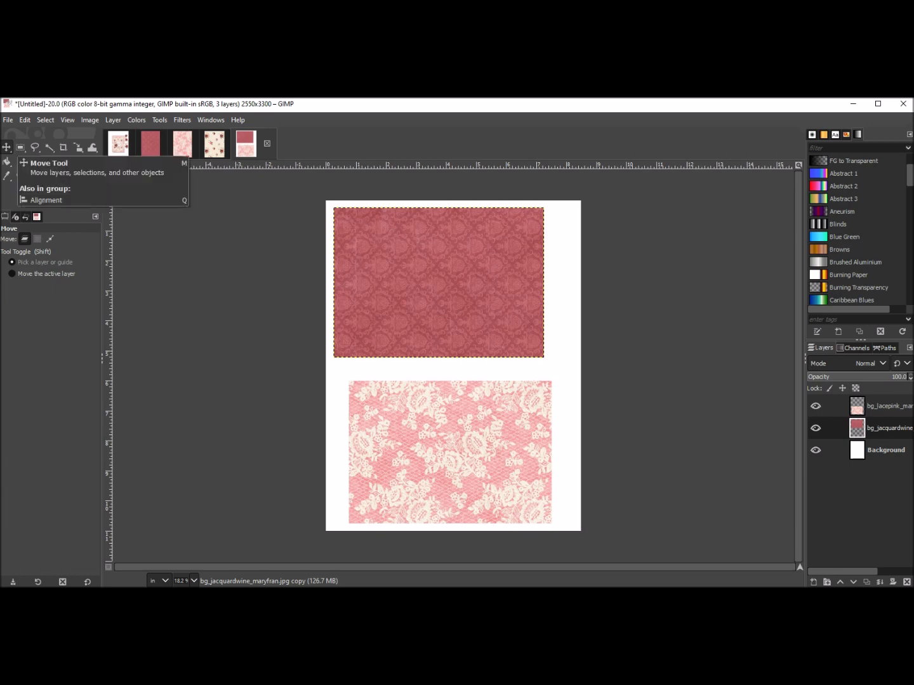
Align the lacepink paper's left edge with the jacquardwine paper using the Alignment tool, then return to the Move tool.
left_click(6, 146)
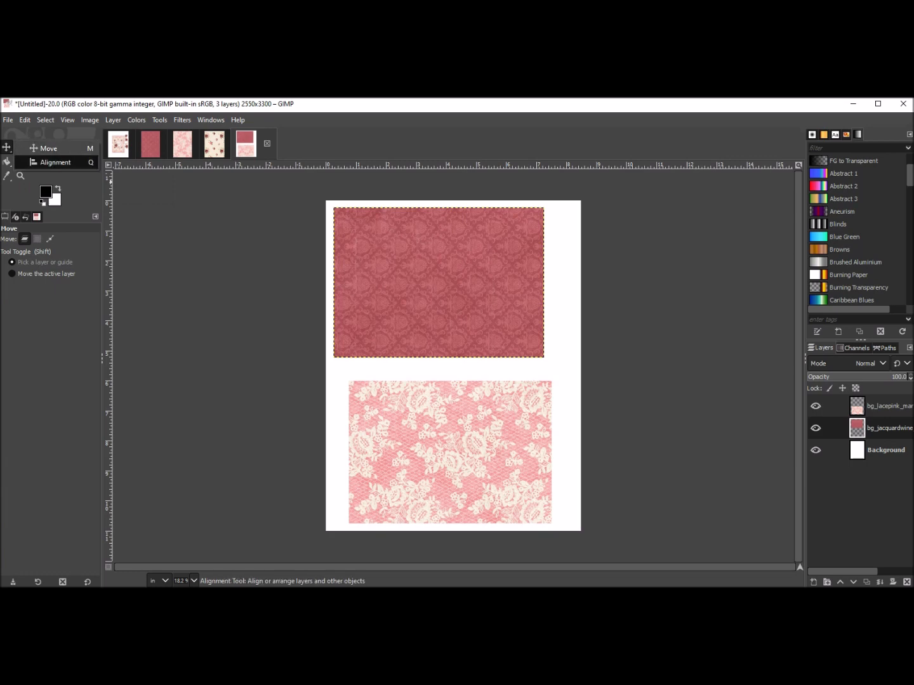
left_click(53, 163)
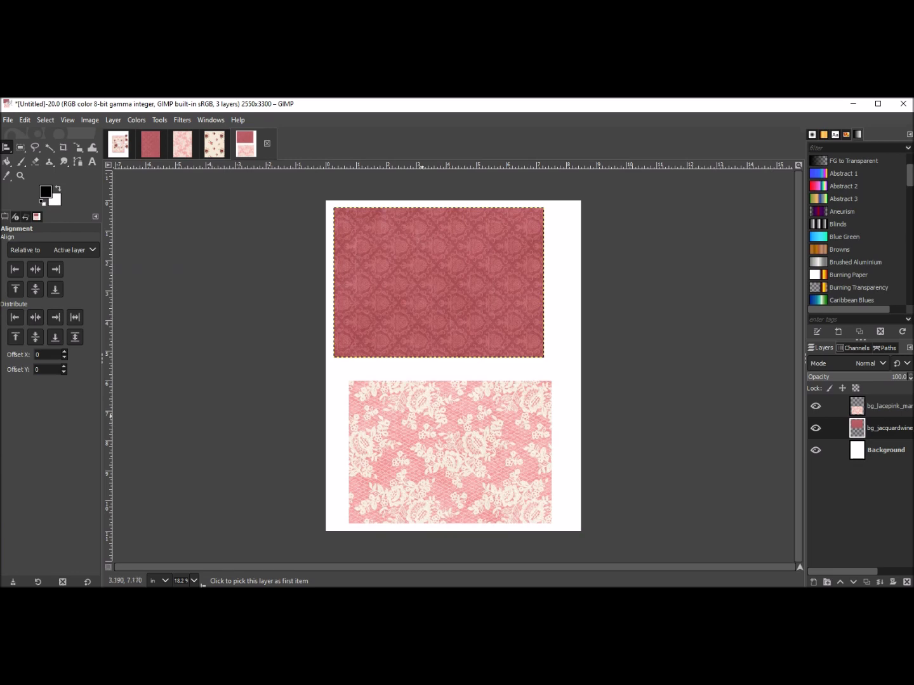
left_click(418, 414)
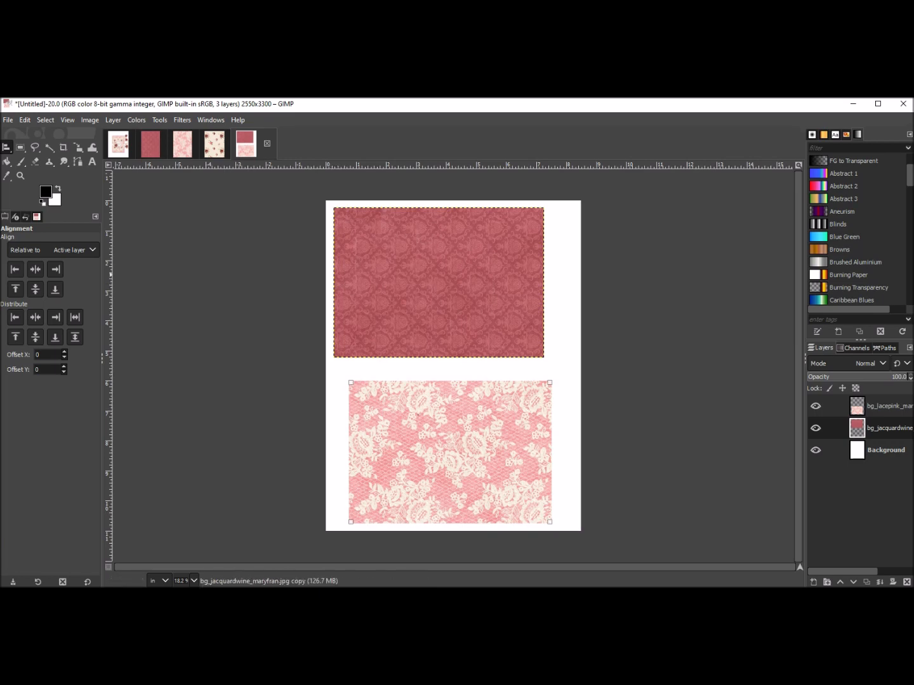
left_click(16, 270)
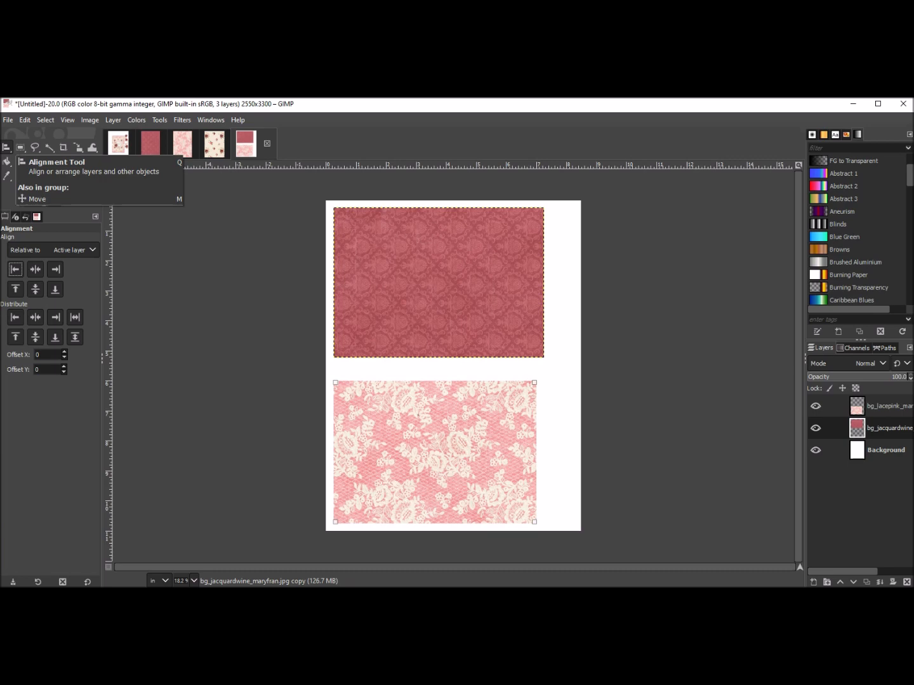
left_click(7, 147)
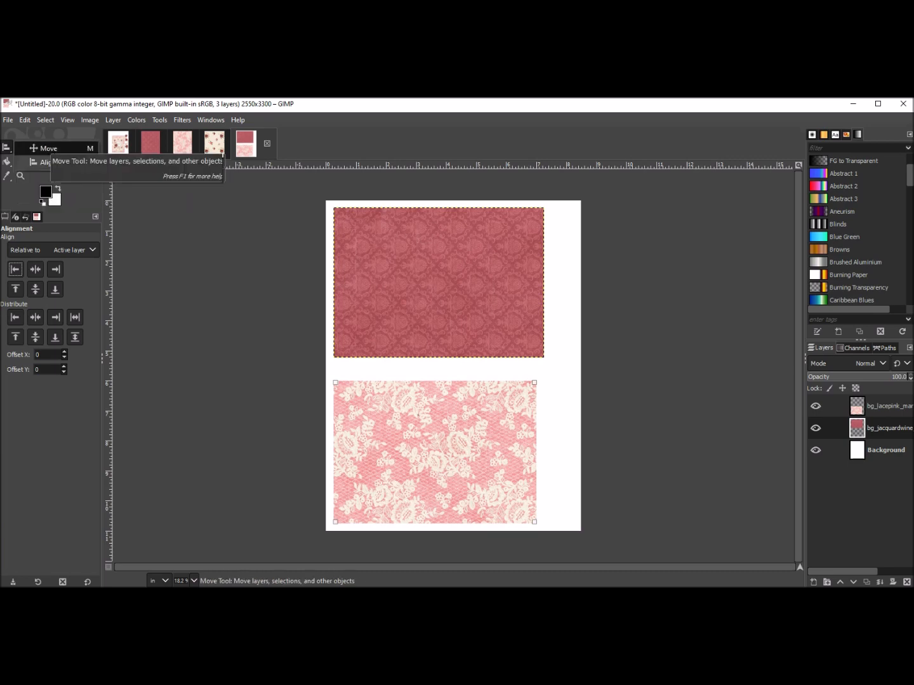
left_click(45, 148)
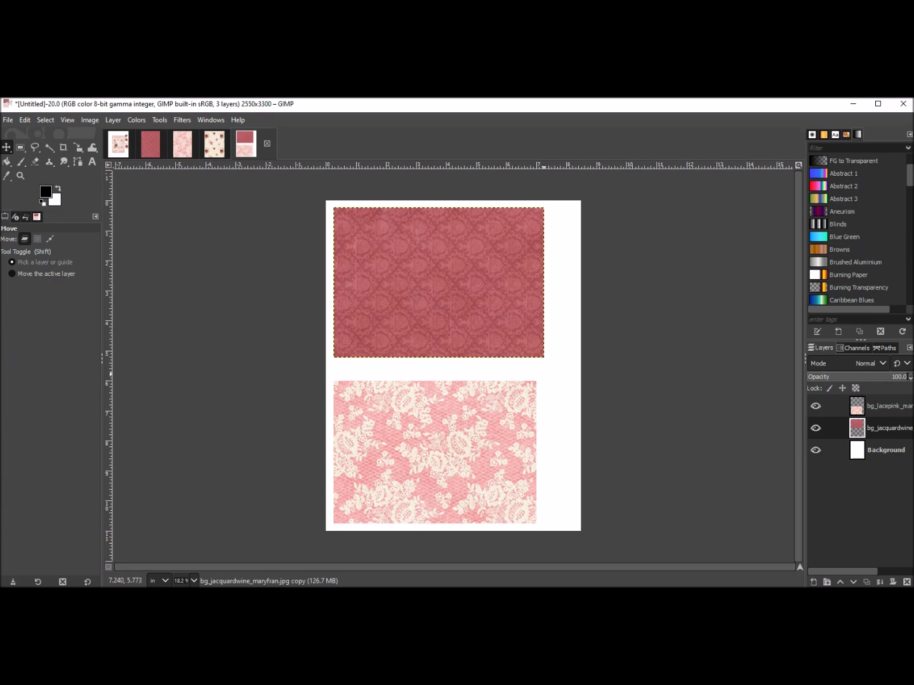
Create a new 8.5 × 11 inch image.
left_click(8, 120)
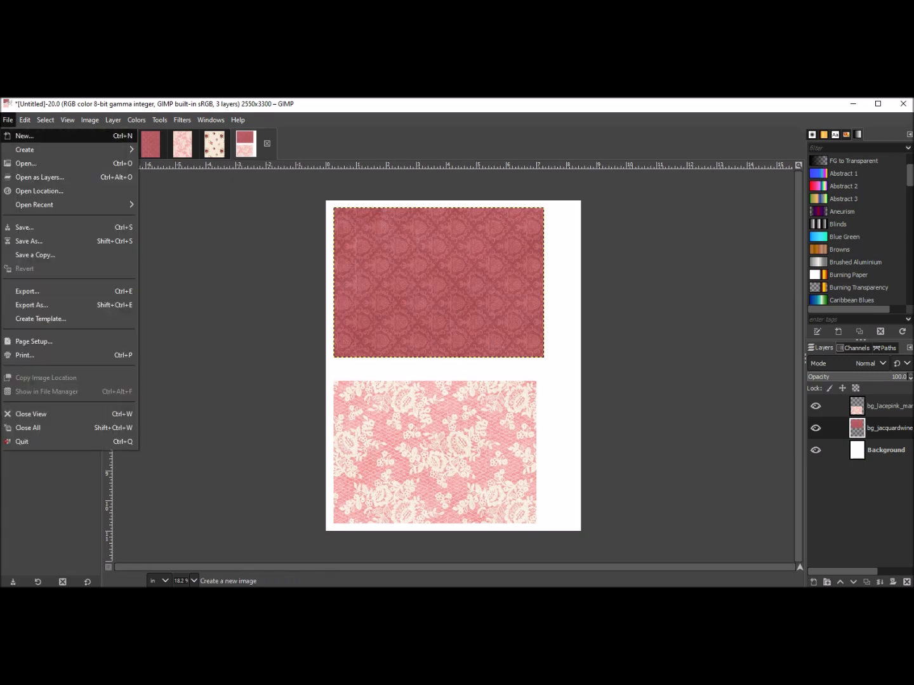
left_click(24, 136)
left_click(119, 203)
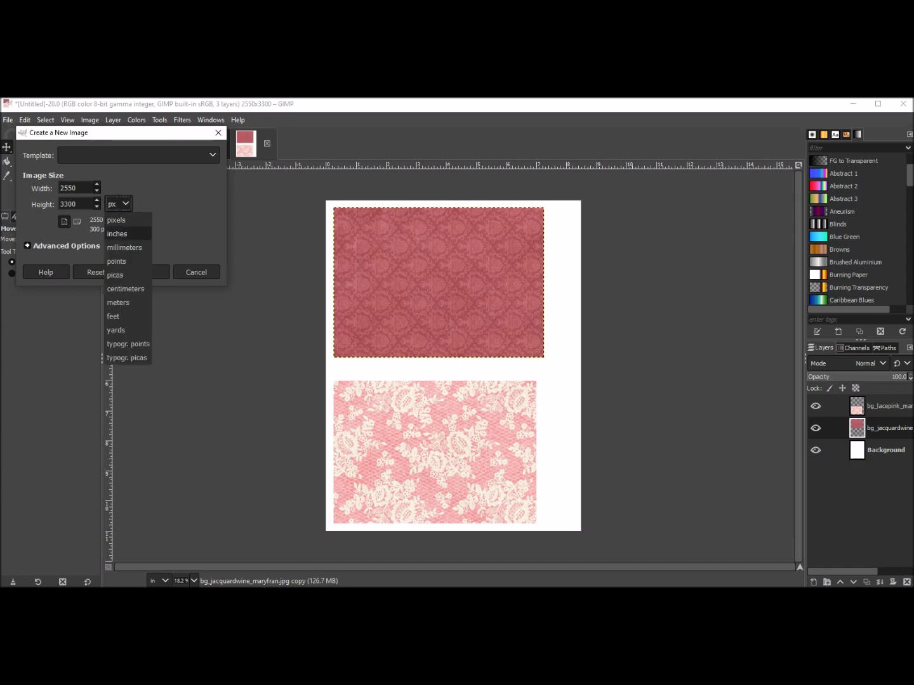
left_click(117, 234)
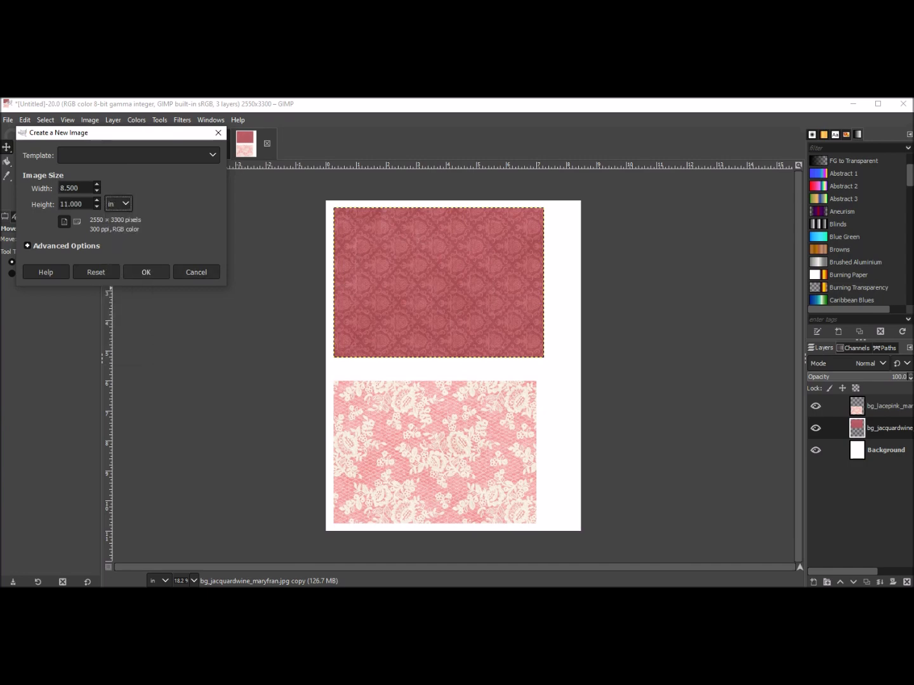
left_click(145, 272)
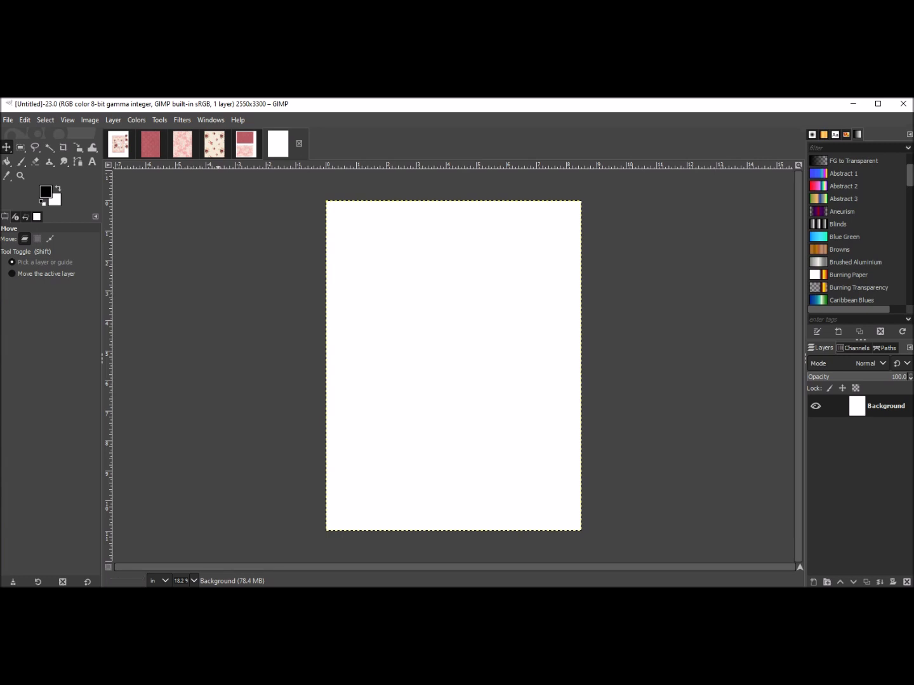
Copy the littleflower paper layer from its open image.
left_click(215, 144)
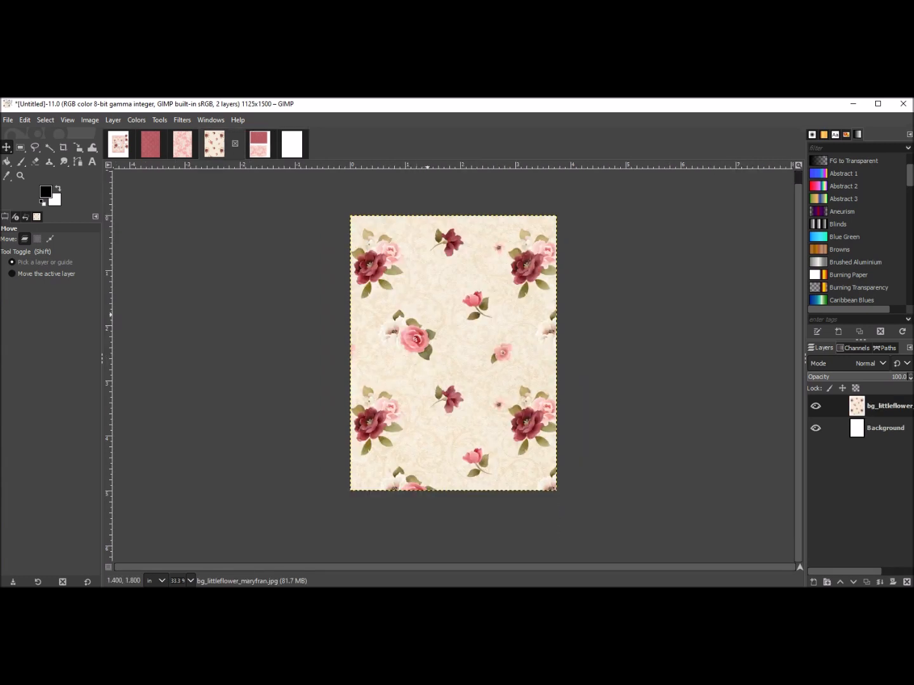
right_click(428, 315)
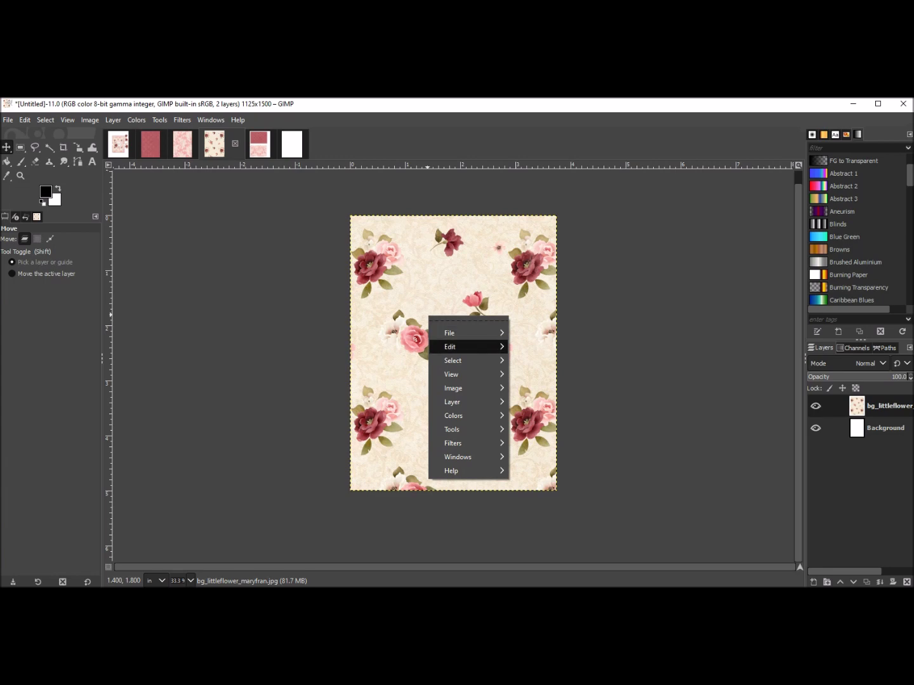
mouse_move(463, 346)
left_click(543, 345)
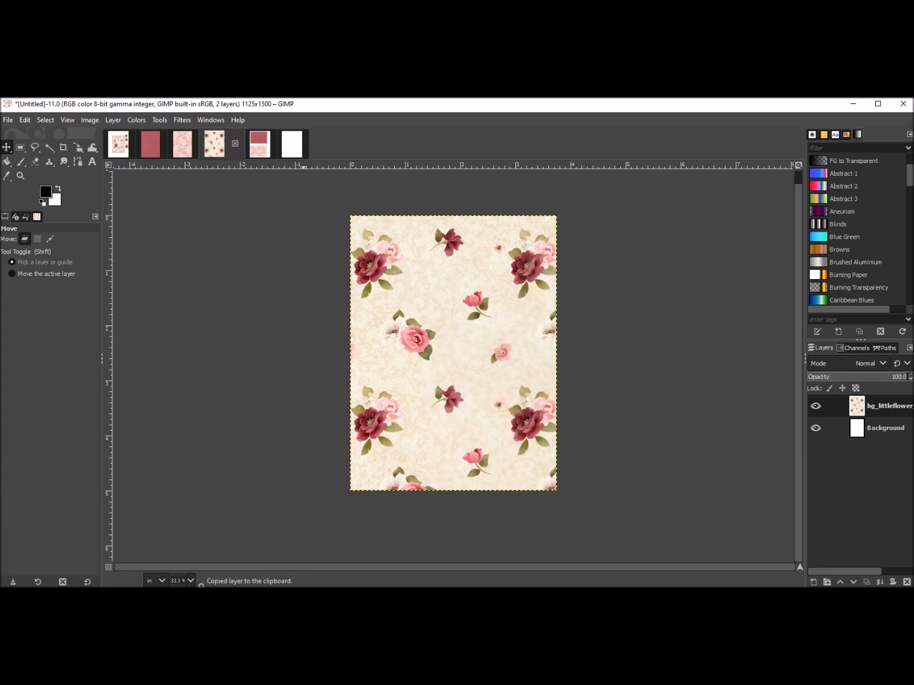
Paste the littleflower paper into the new image as a new layer and move it to the upper left corner.
left_click(293, 144)
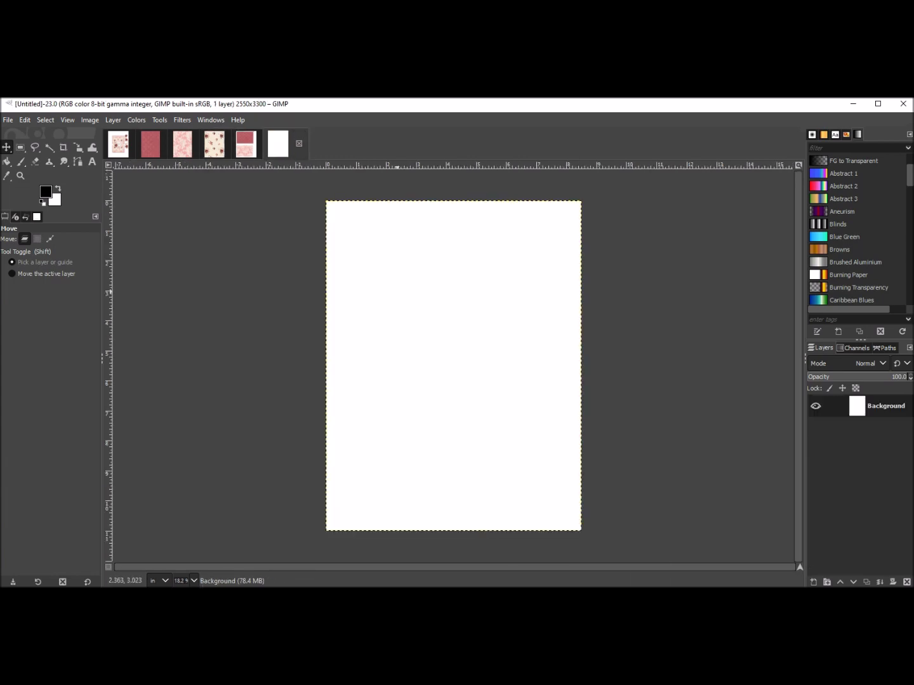
right_click(398, 295)
mouse_move(431, 324)
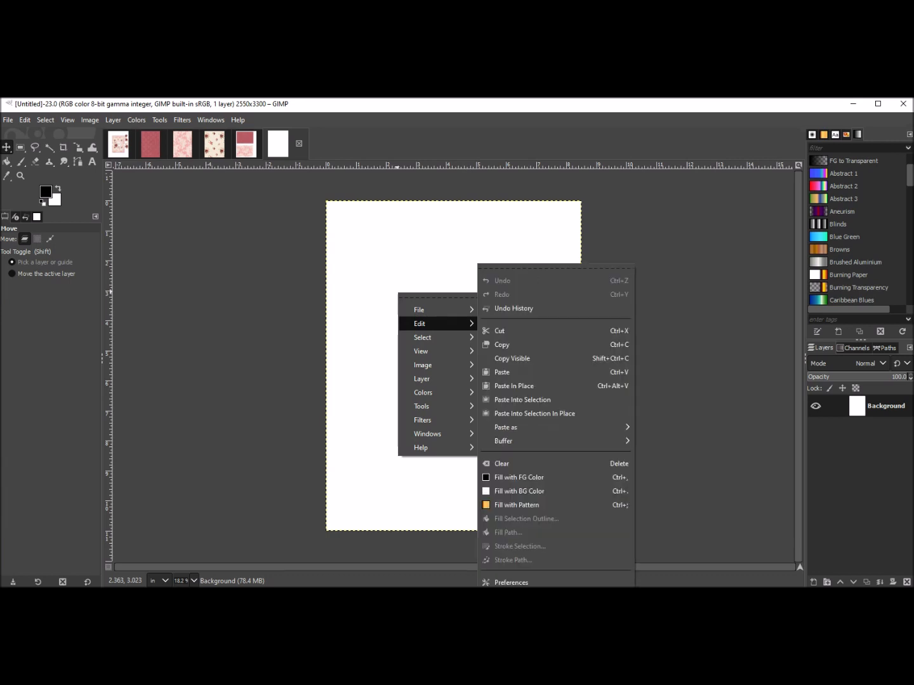
left_click(501, 372)
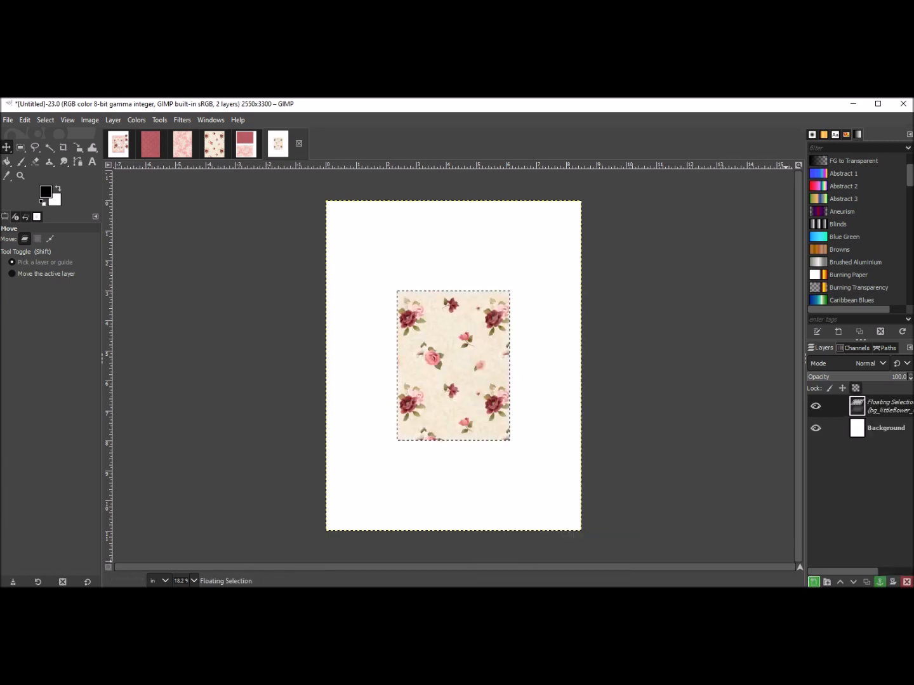
key("shift+ctrl+n")
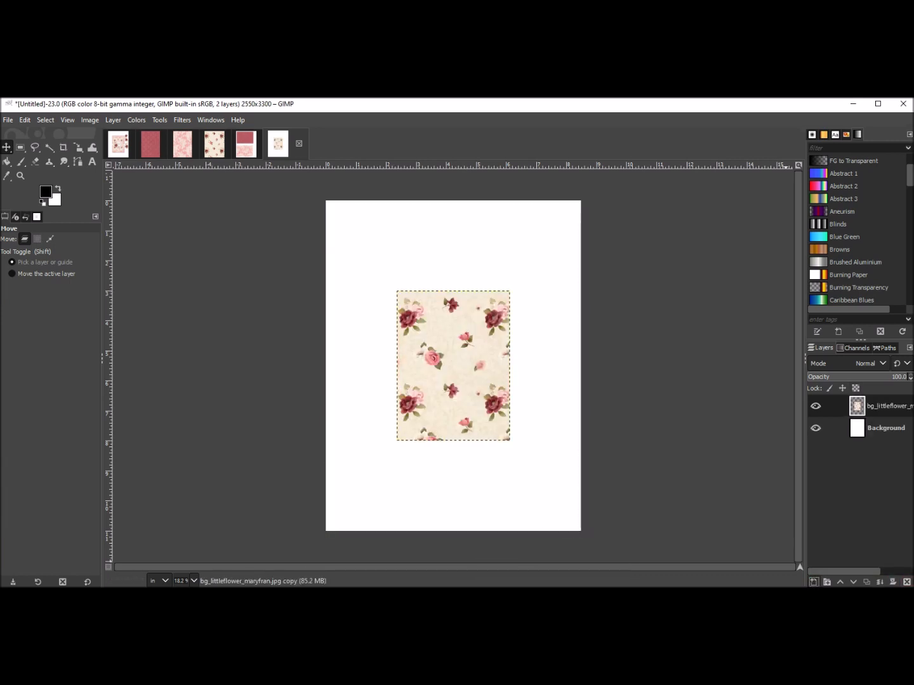
left_click_drag(453, 365, 390, 287)
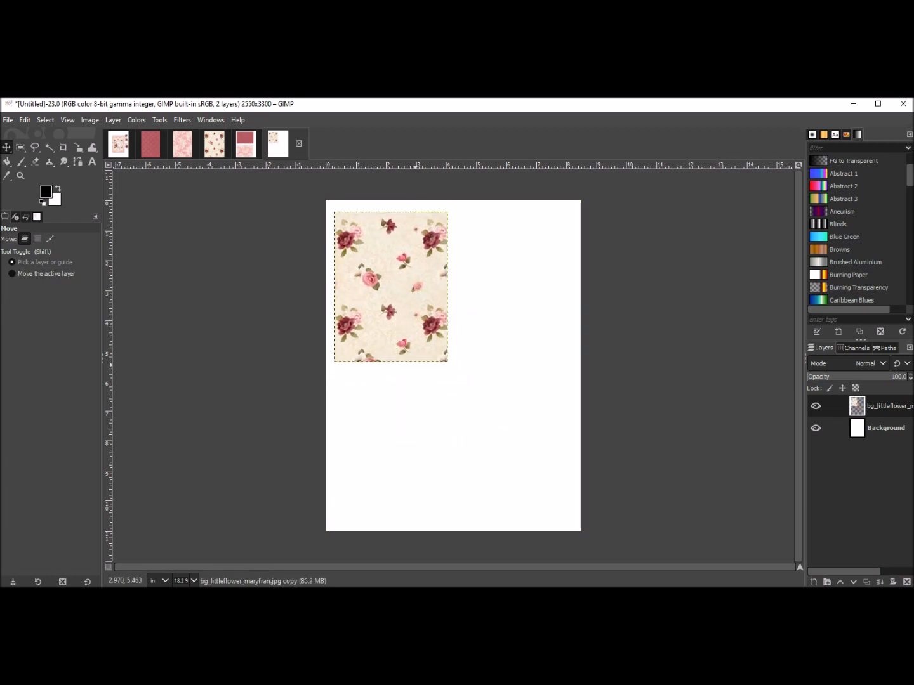
Copy the label5_complete_words layer from inside the layer group of the finished birthday card image.
left_click(119, 145)
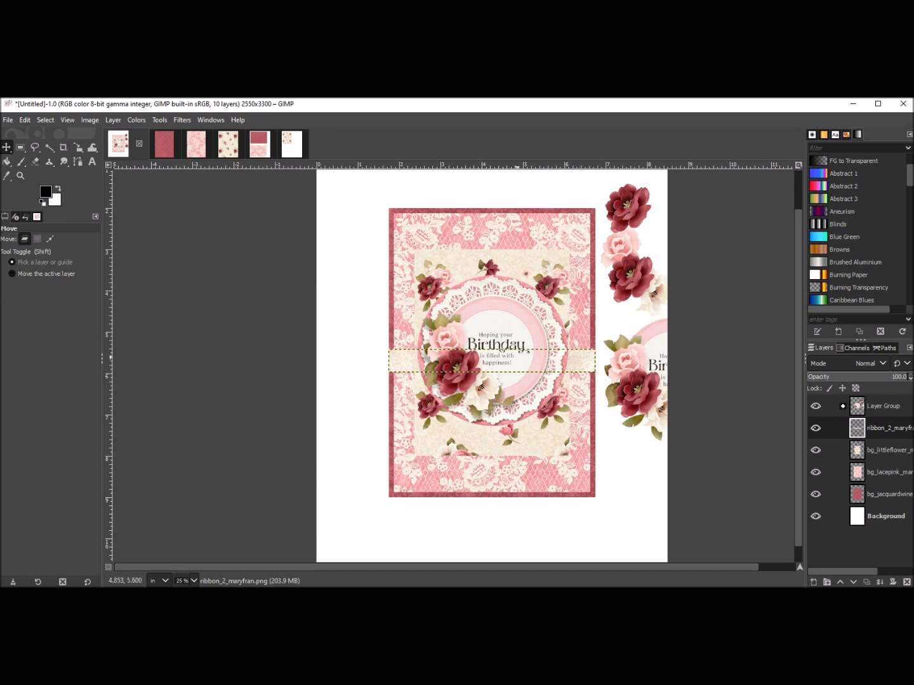
left_click(880, 407)
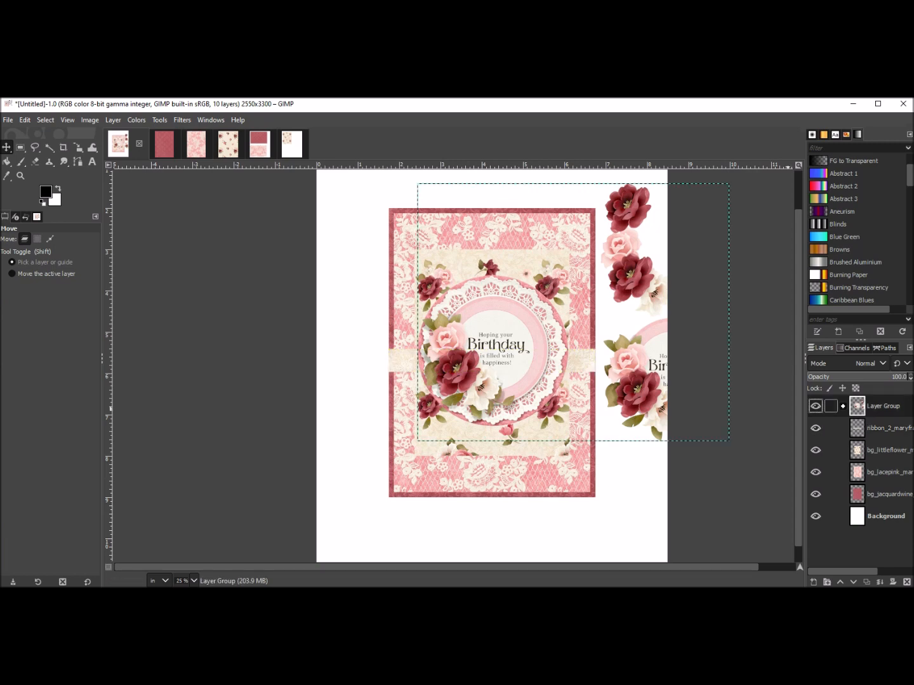
left_click(843, 406)
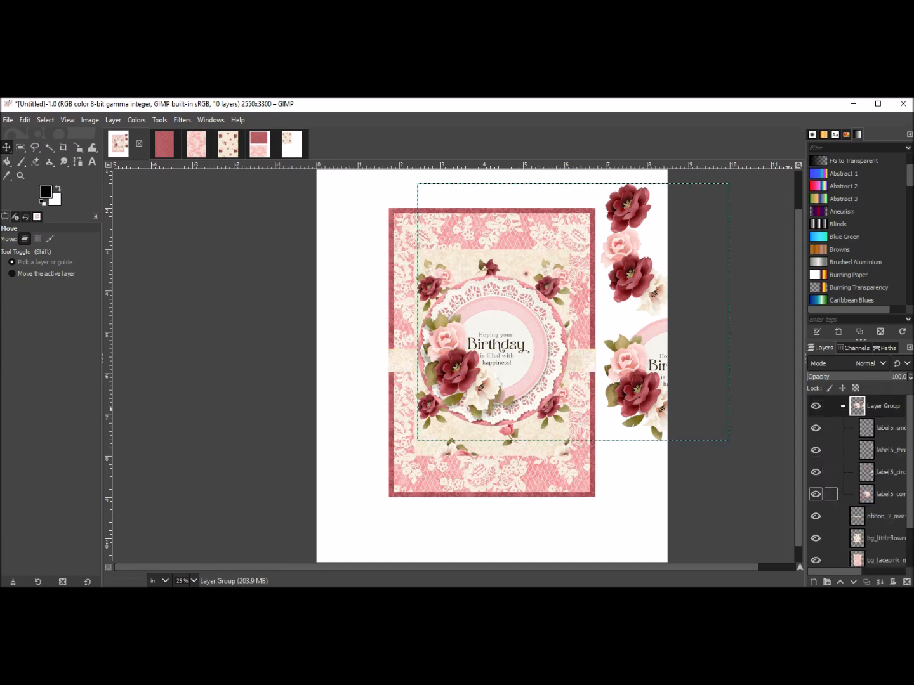
left_click(883, 494)
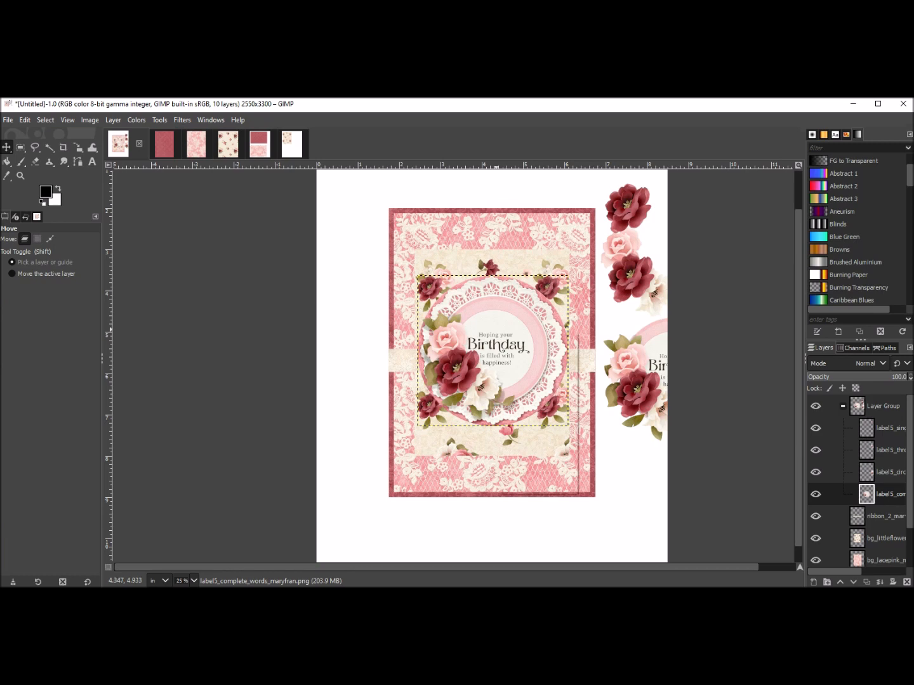
right_click(499, 332)
mouse_move(518, 361)
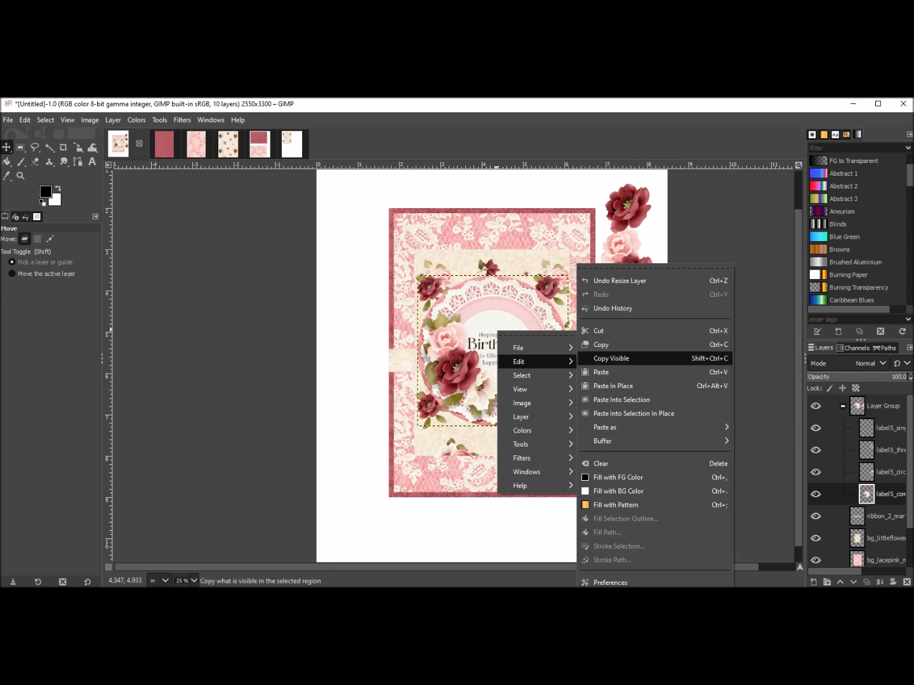
left_click(607, 342)
Paste the complete-words label into the new image as a new layer and move it below the littleflower paper.
left_click(291, 144)
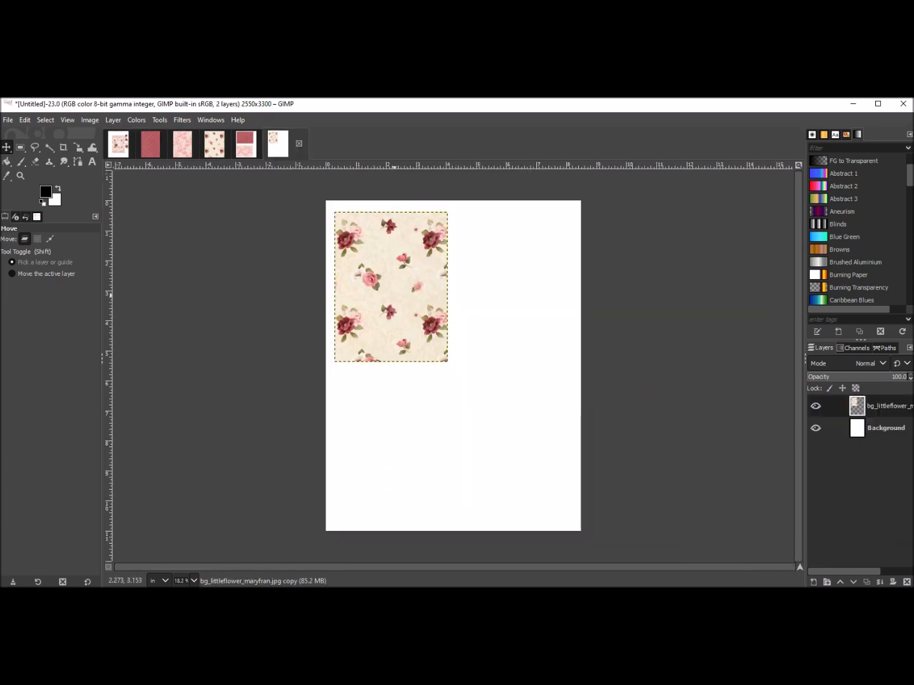
right_click(401, 419)
mouse_move(444, 448)
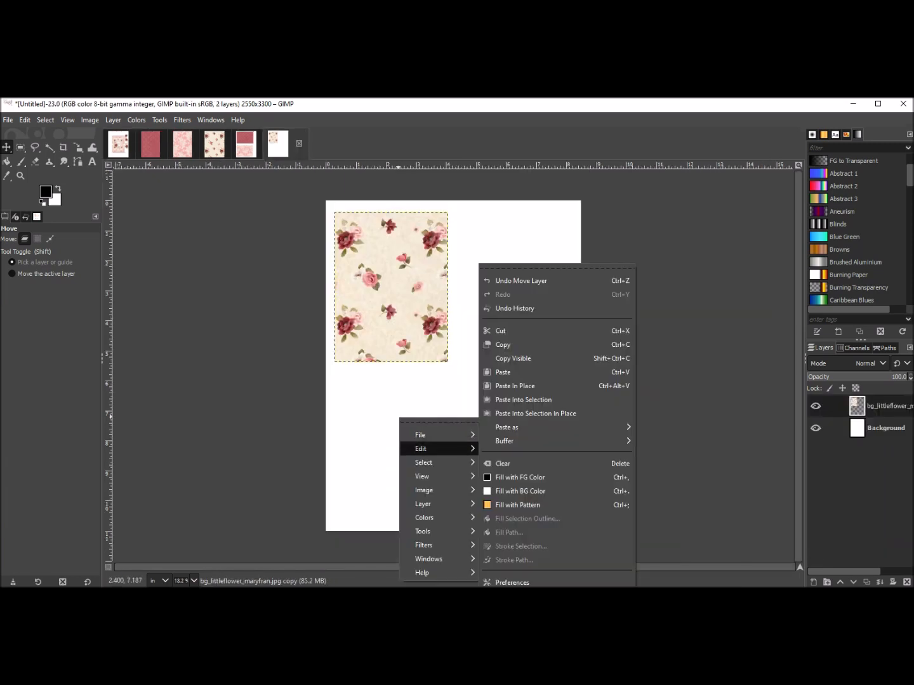
left_click(507, 371)
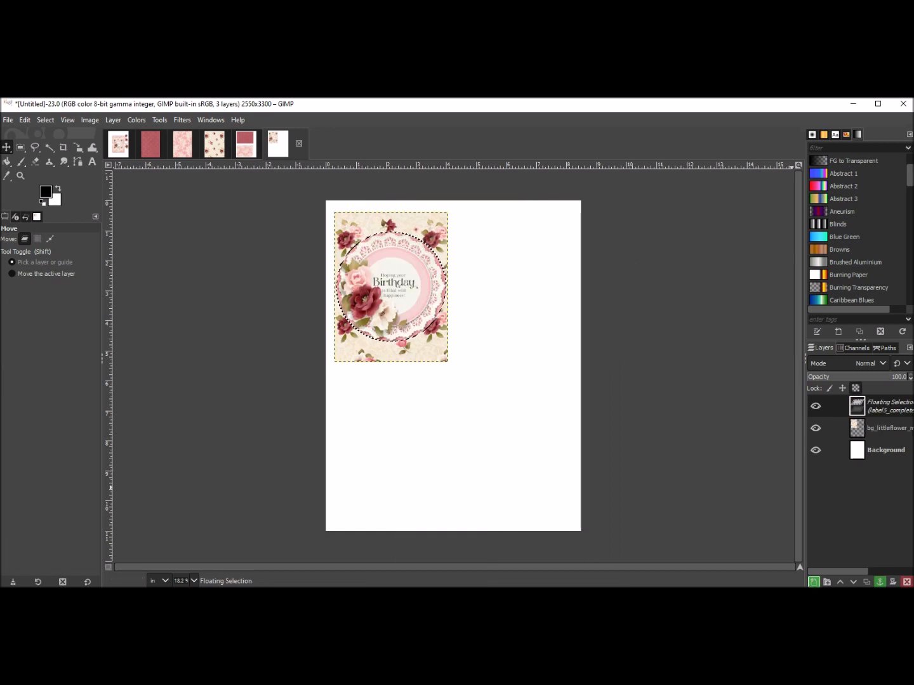
left_click(814, 582)
left_click_drag(389, 274, 386, 420)
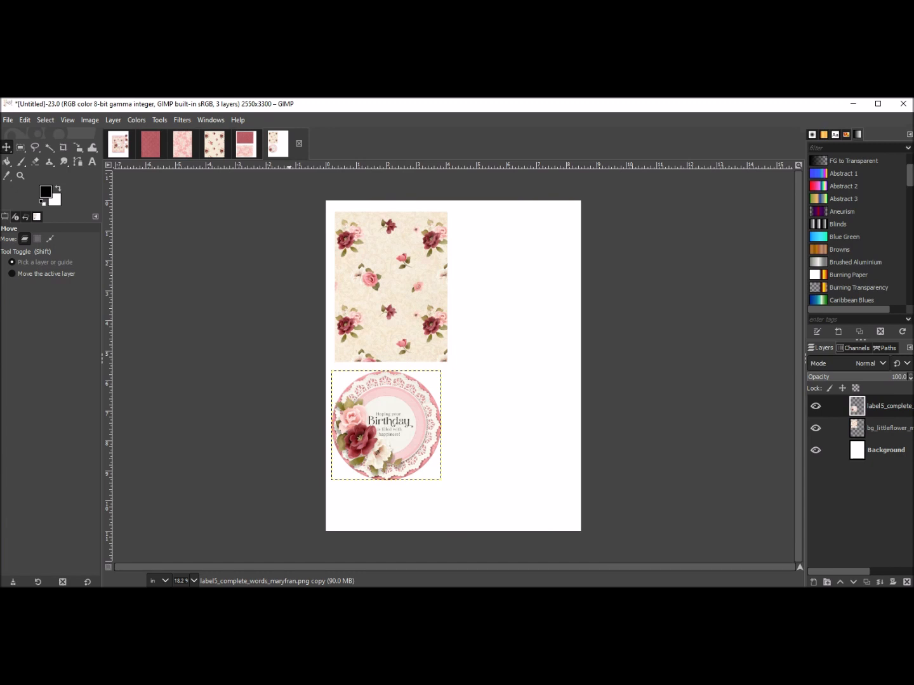
Return to the finished birthday card image and copy the label5_circle_words layer from its layer group.
key("alt+1")
right_click(626, 370)
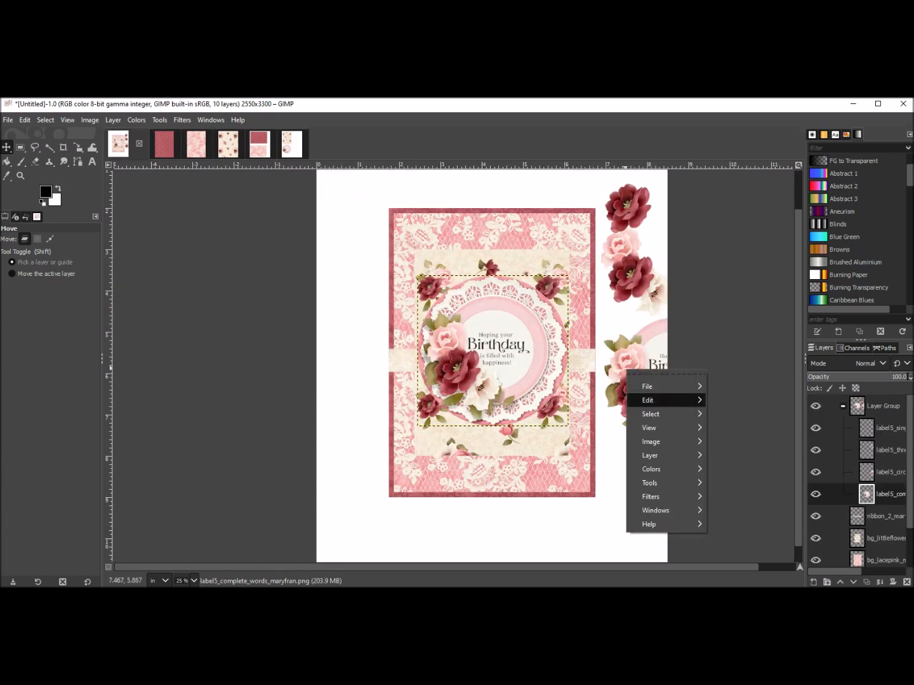
mouse_move(659, 401)
left_click(729, 345)
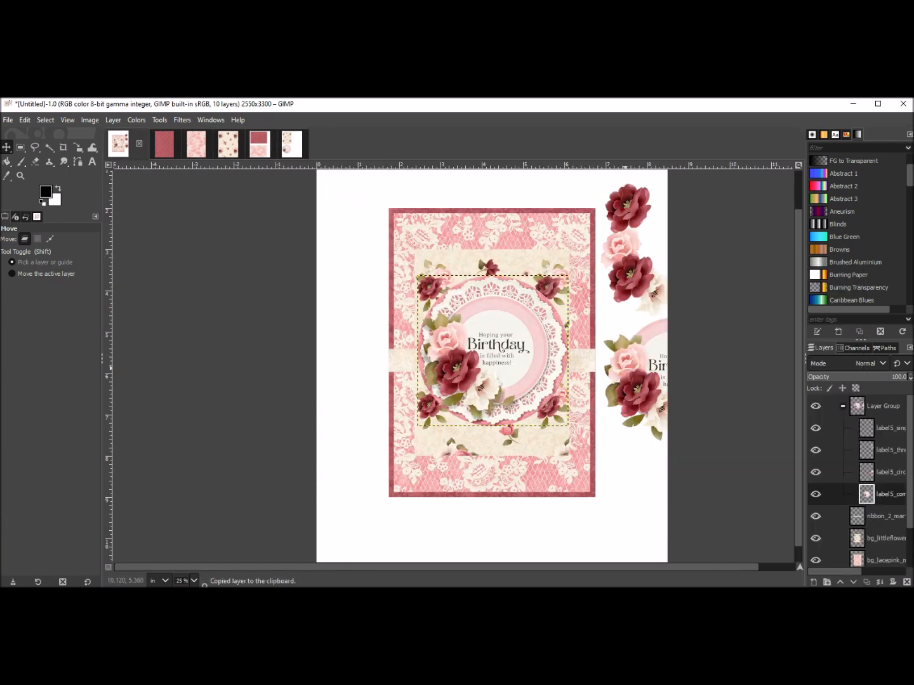
left_click(885, 473)
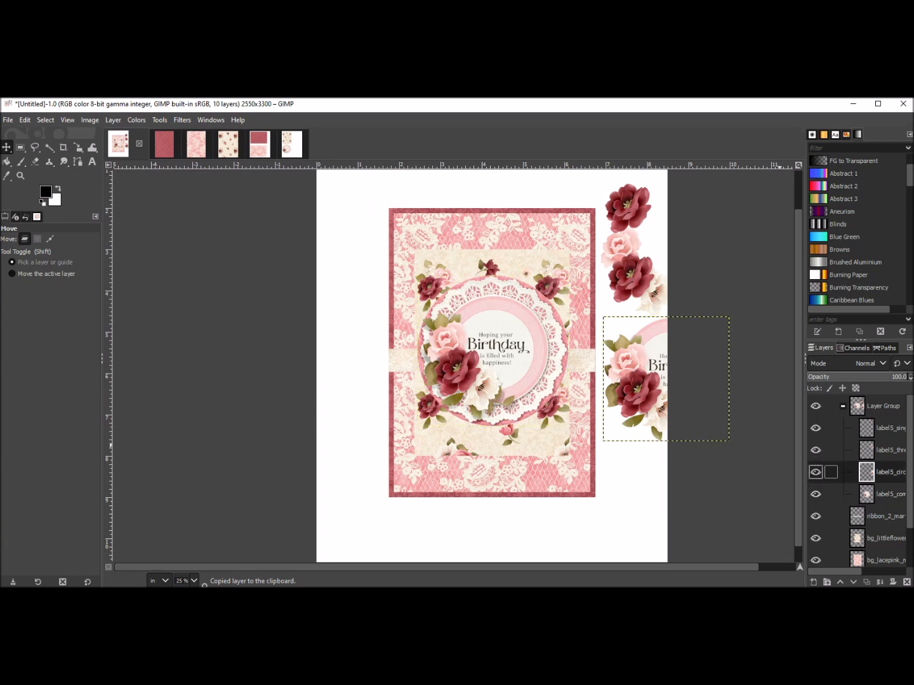
right_click(648, 359)
mouse_move(673, 389)
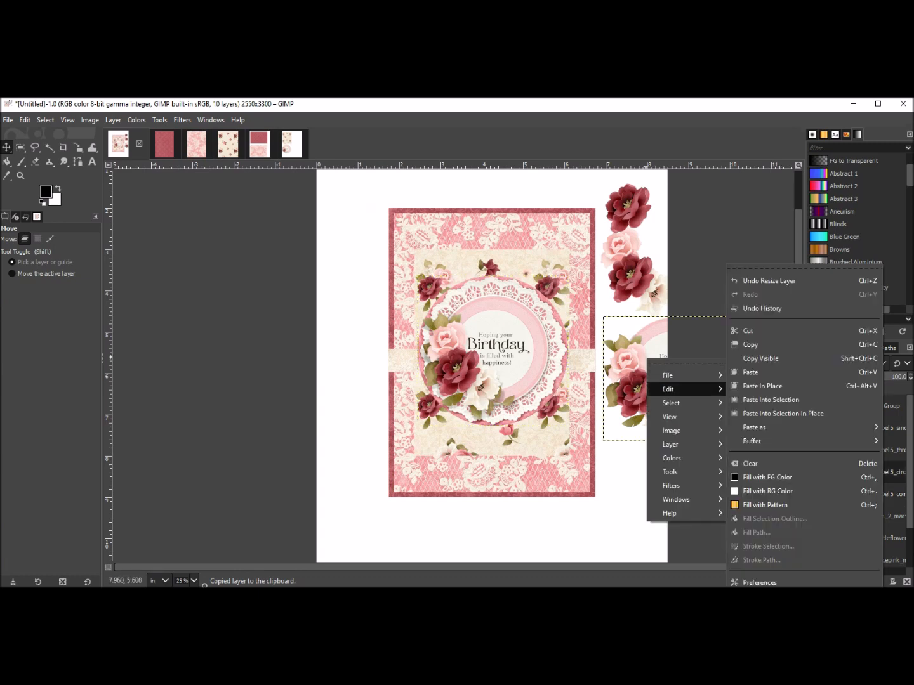
left_click(750, 344)
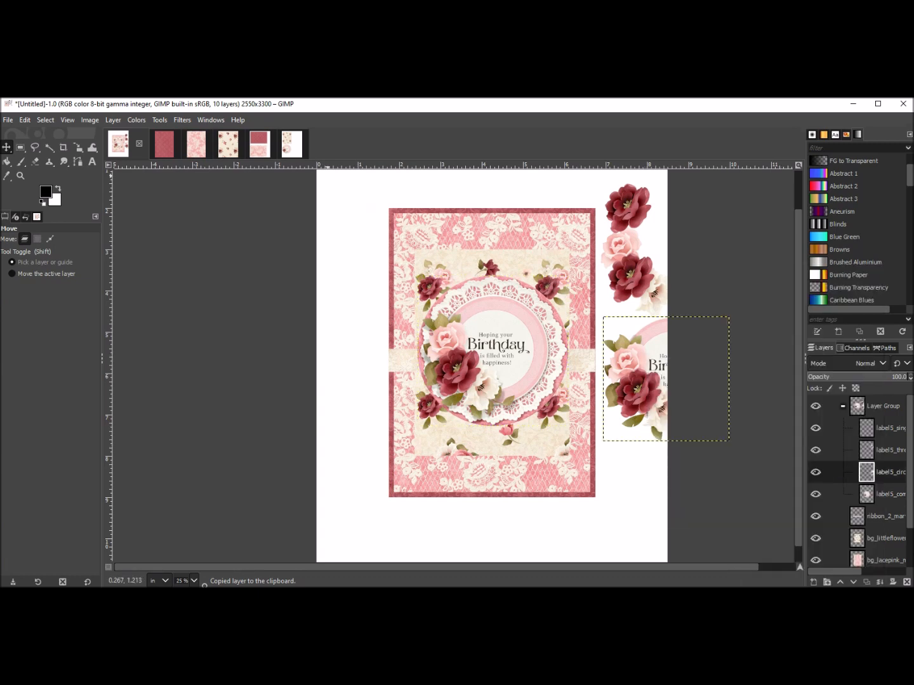
Paste the circle-words label into the new image as a new layer and move it to the upper right, beside the flower paper.
left_click(292, 145)
right_click(496, 328)
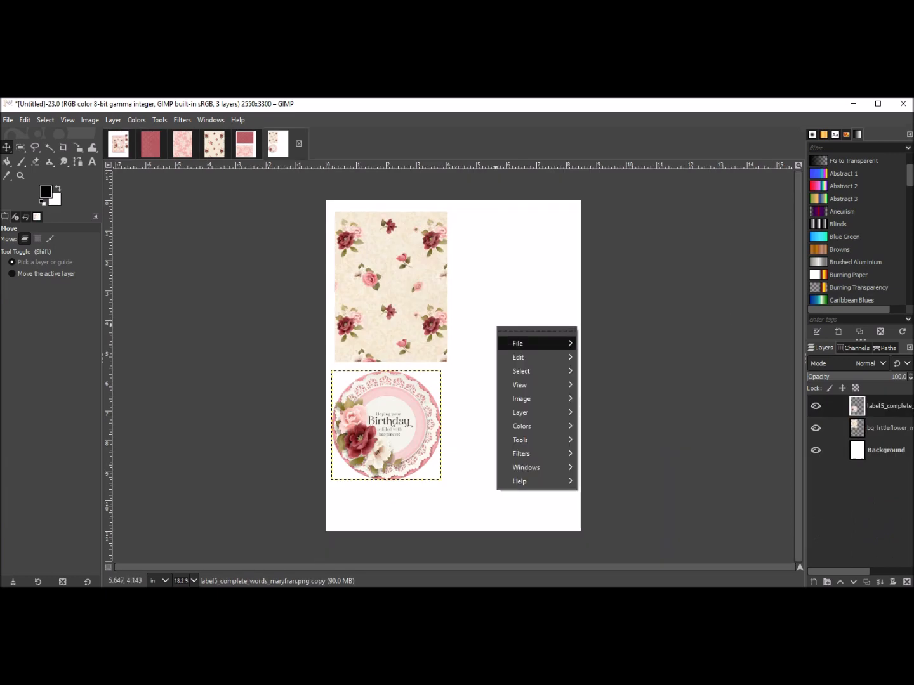
mouse_move(533, 357)
left_click(601, 371)
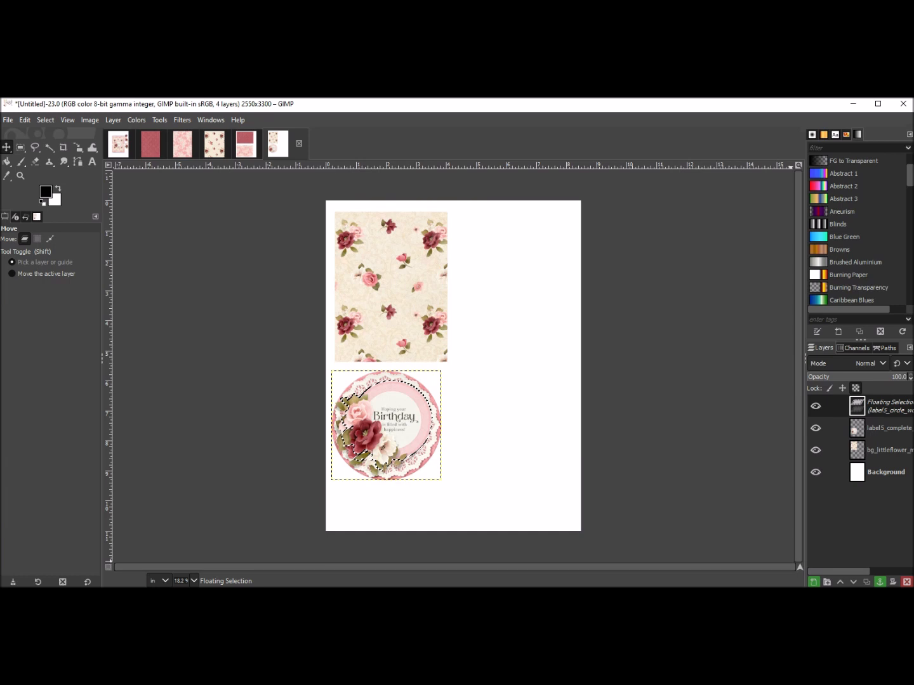
left_click(814, 582)
left_click_drag(387, 414, 501, 258)
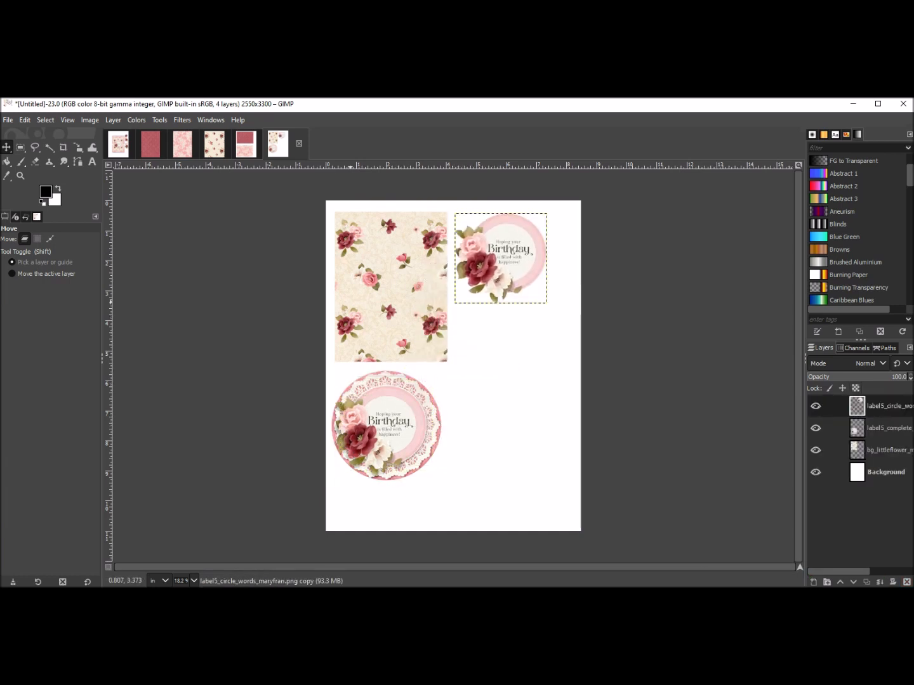
In the birthday card image, copy the label5_threeflowers layer from the layer group.
left_click(119, 145)
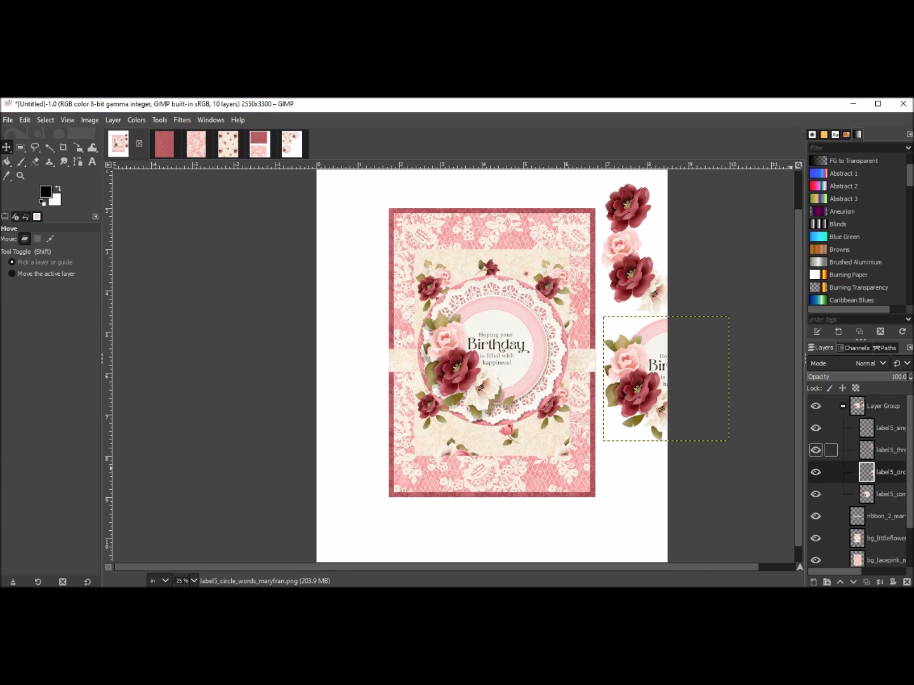
left_click(885, 450)
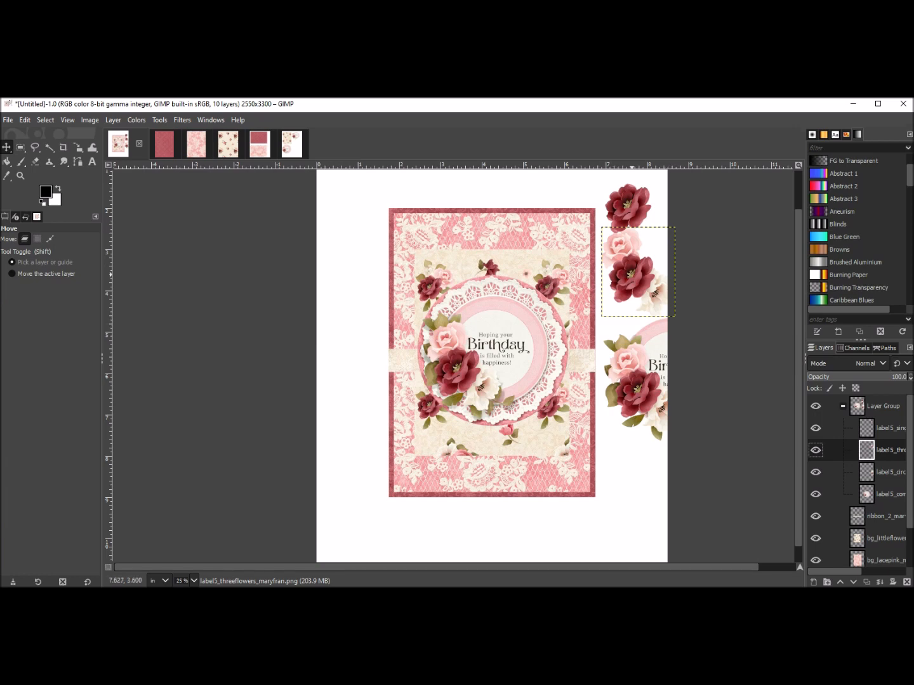
right_click(633, 277)
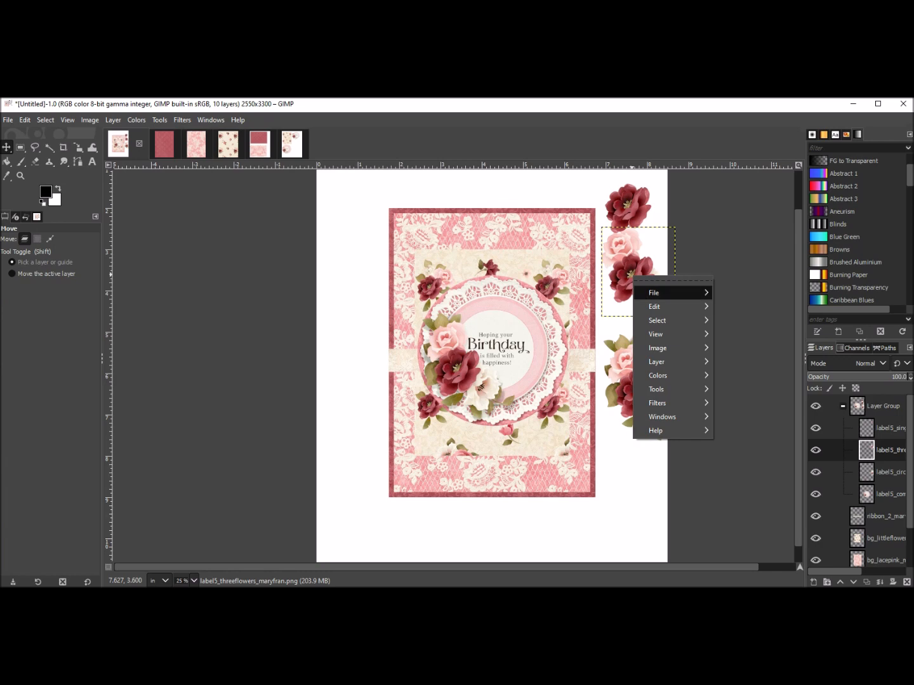
mouse_move(657, 306)
left_click(736, 345)
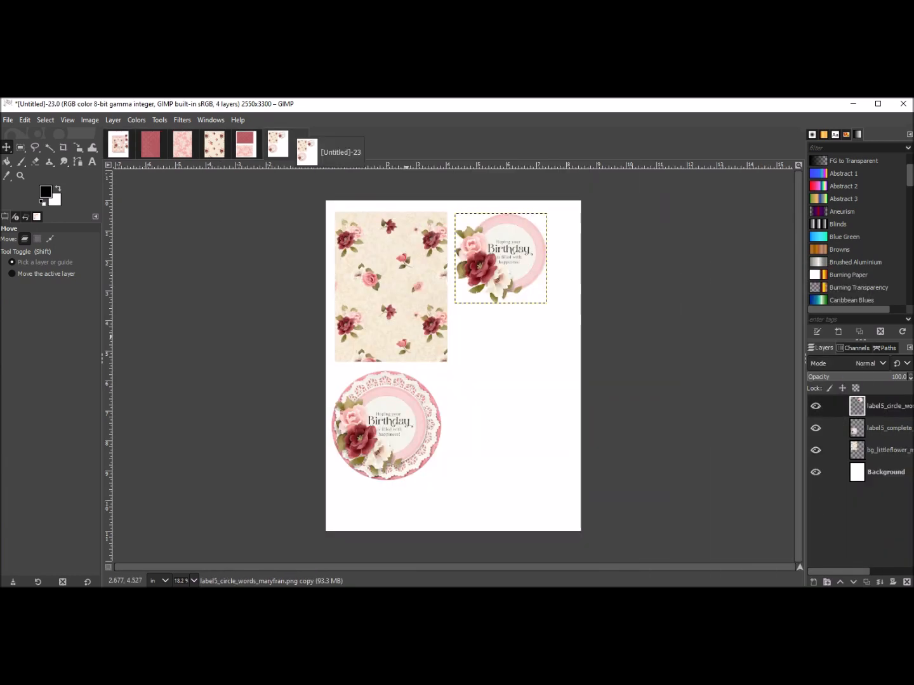
Paste the three-flower cluster into the new image as a new layer and move it below the circle-words label.
right_click(488, 347)
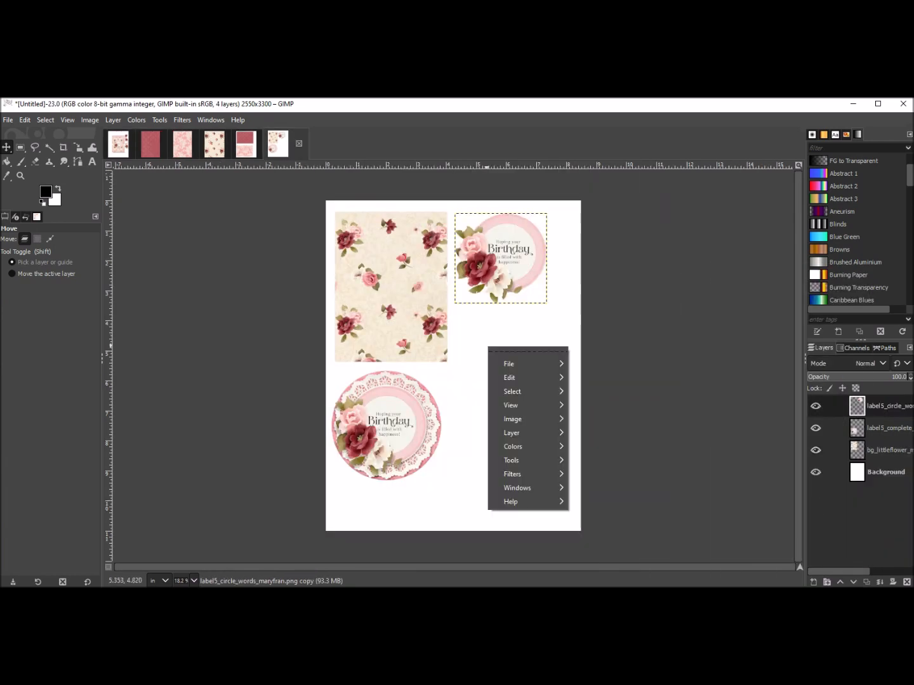
mouse_move(521, 378)
left_click(592, 372)
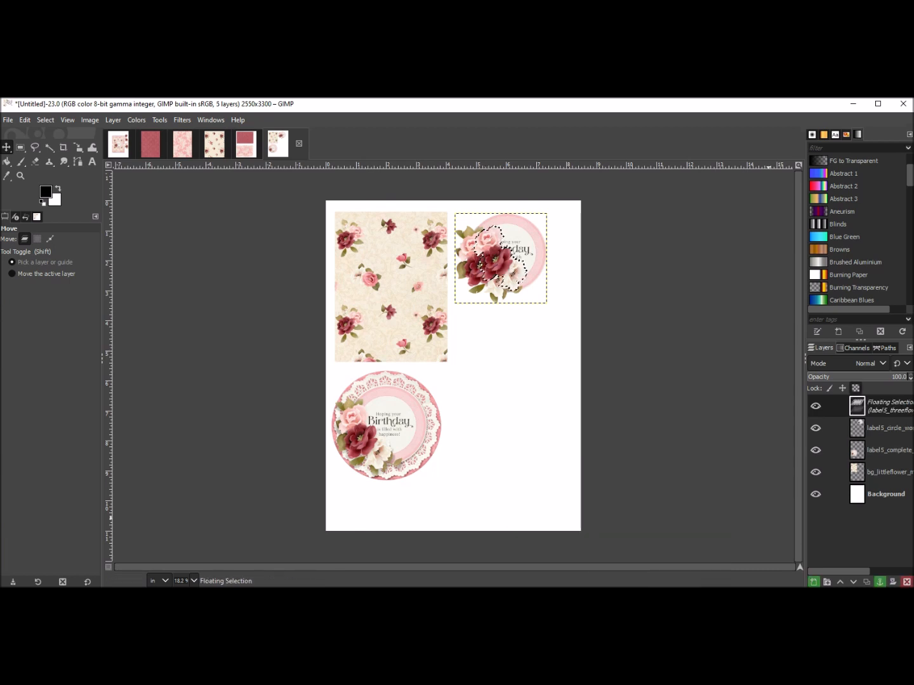
key("shift+ctrl+n")
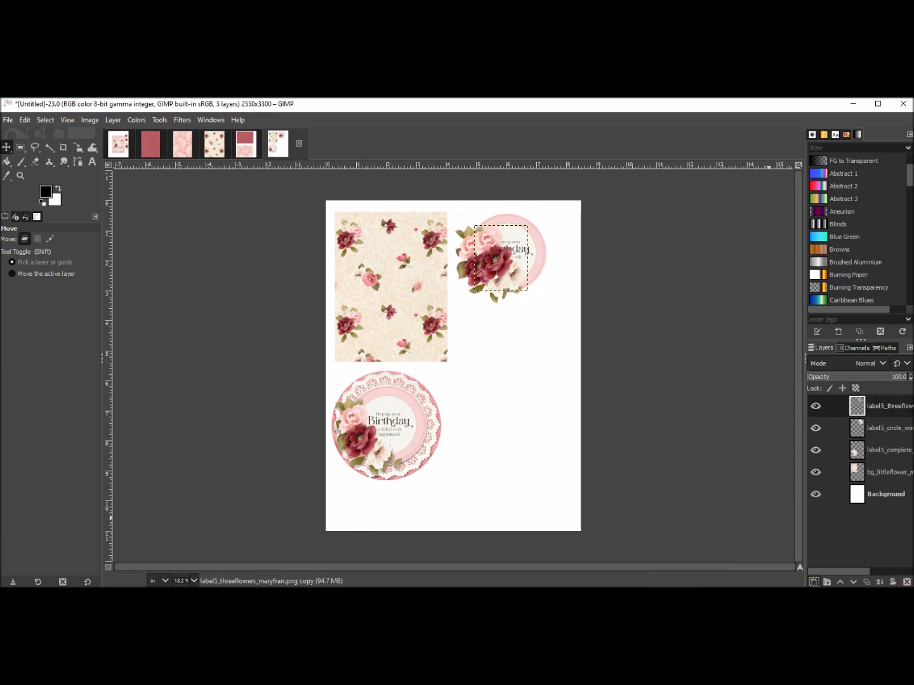
left_click_drag(510, 248, 494, 329)
In the birthday card image, copy the label5_singleflower layer from the layer group.
left_click(117, 145)
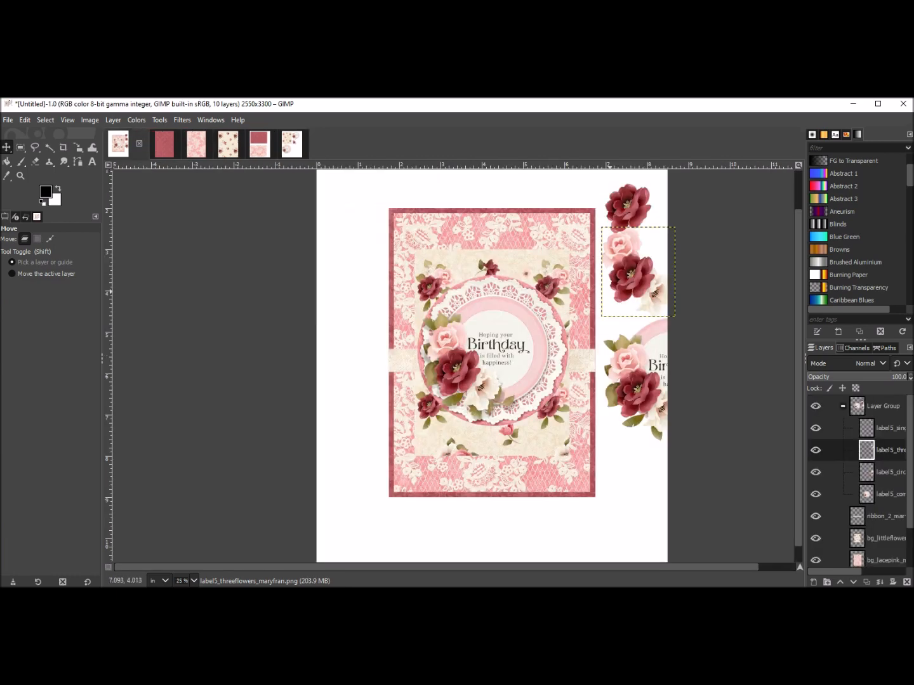
left_click(866, 429)
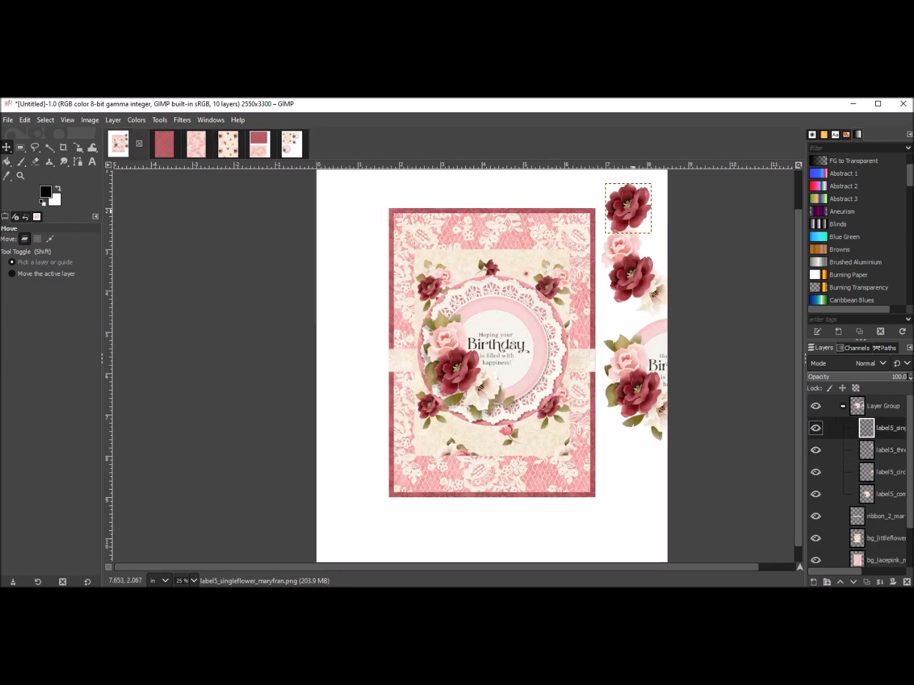
right_click(634, 212)
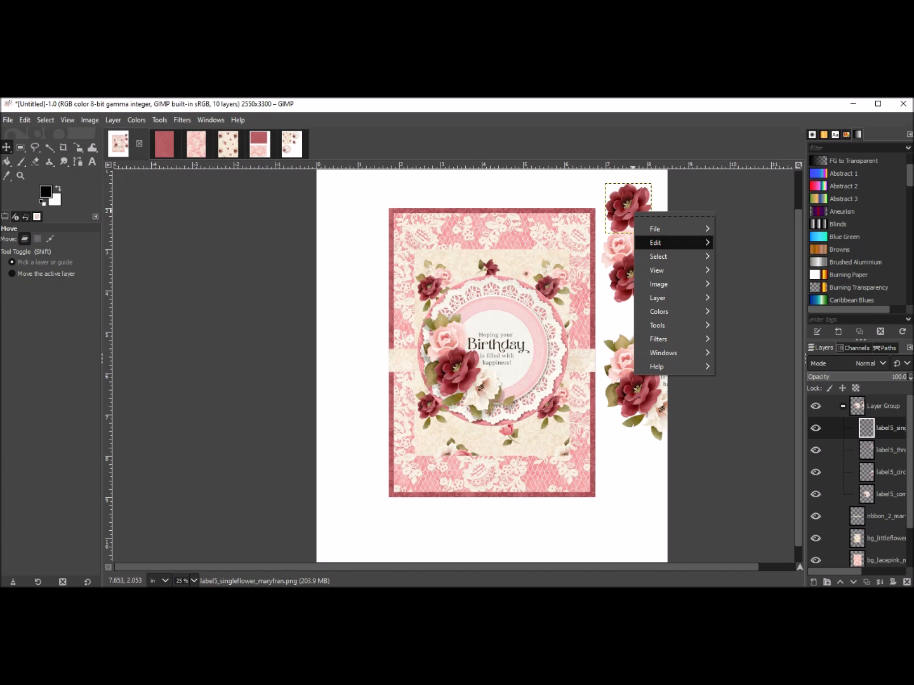
mouse_move(660, 243)
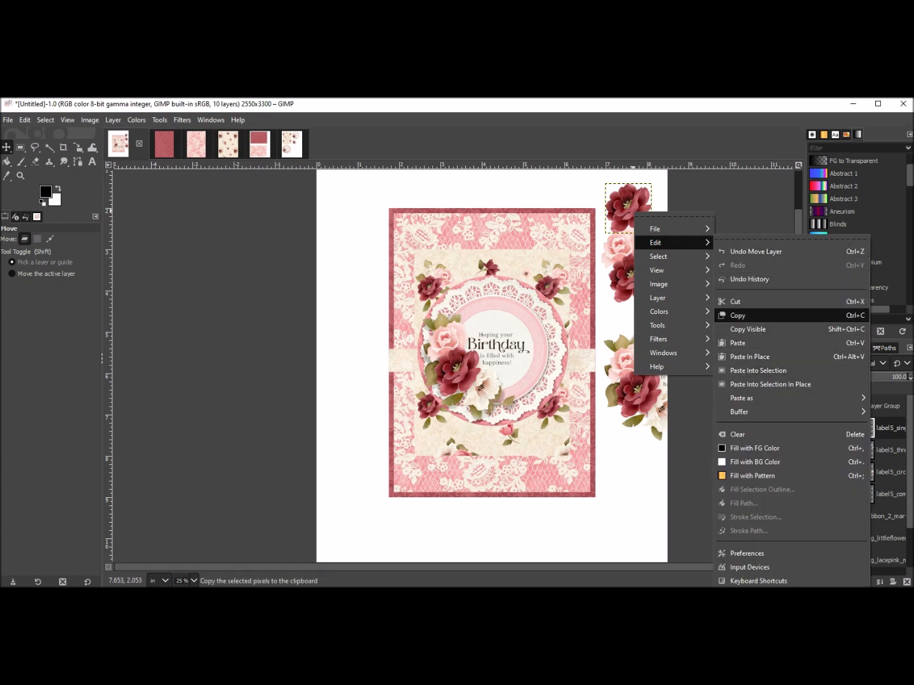
left_click(738, 316)
Paste the single flower into the new image as a new layer.
left_click(293, 144)
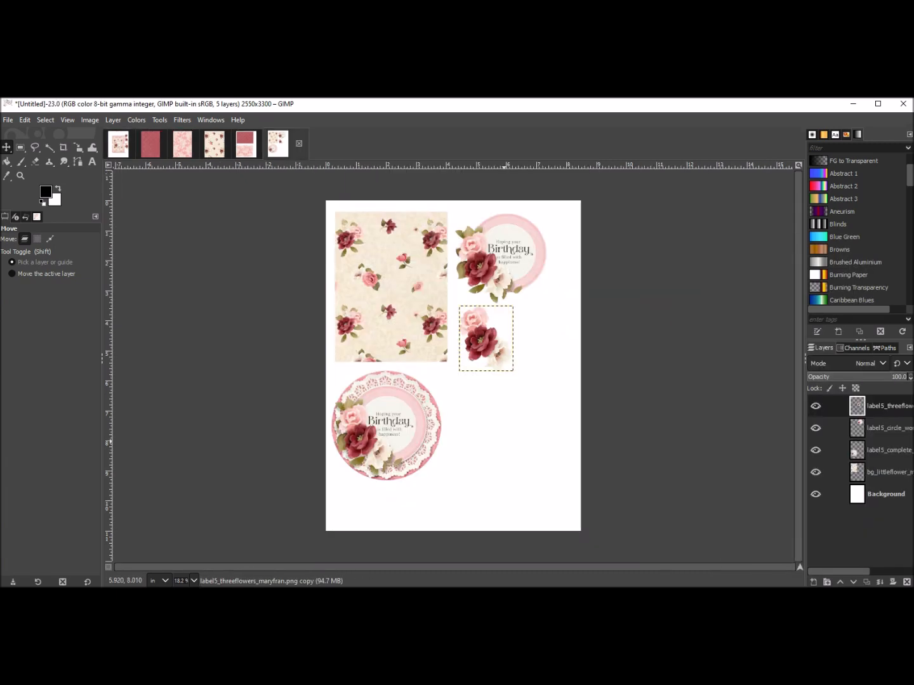
right_click(495, 436)
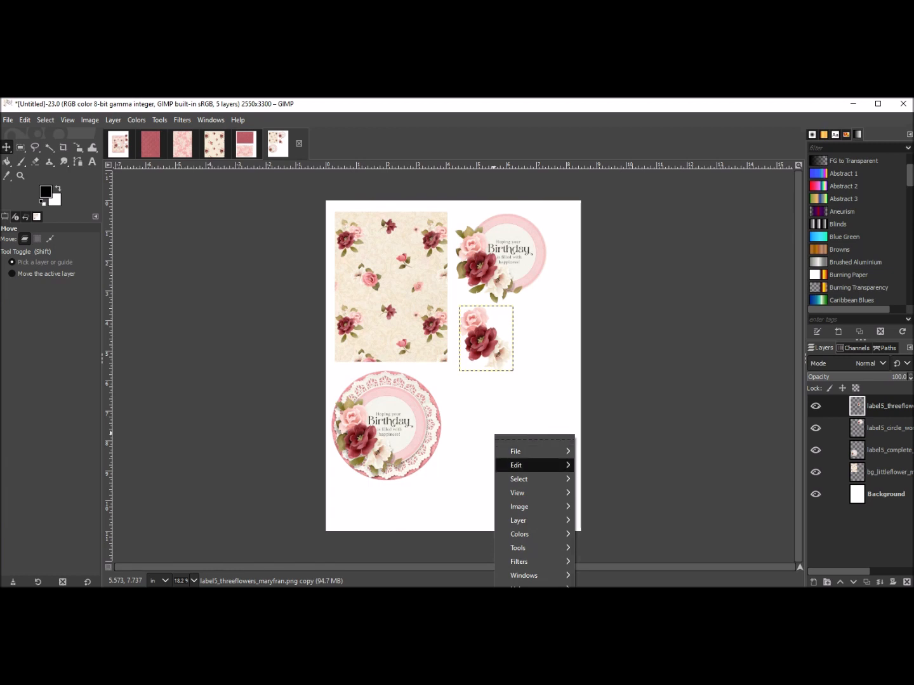
mouse_move(516, 466)
left_click(599, 372)
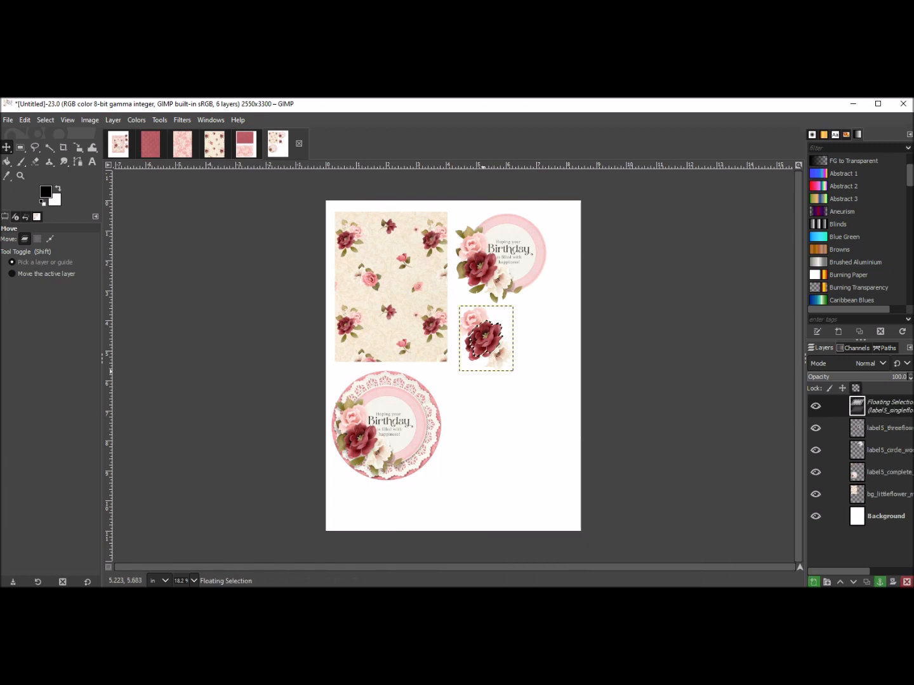
key("shift+ctrl+n")
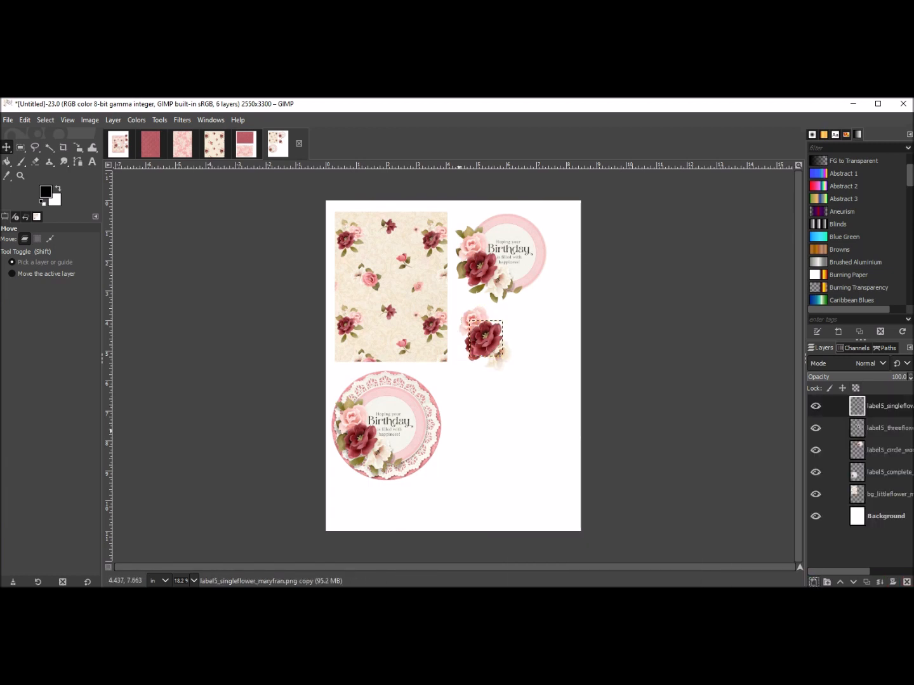
left_click_drag(455, 364, 457, 403)
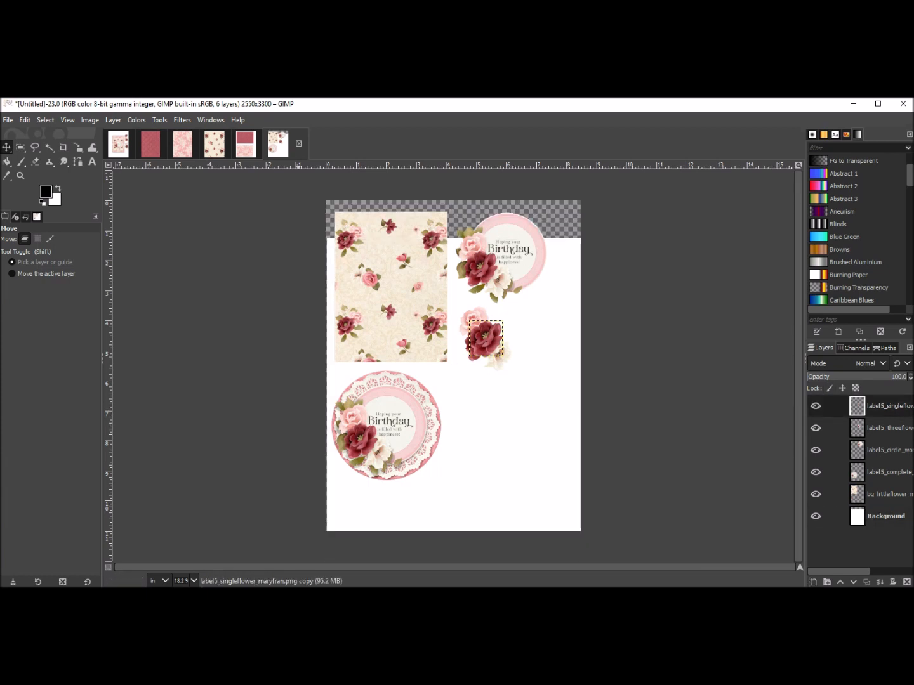
left_click(25, 120)
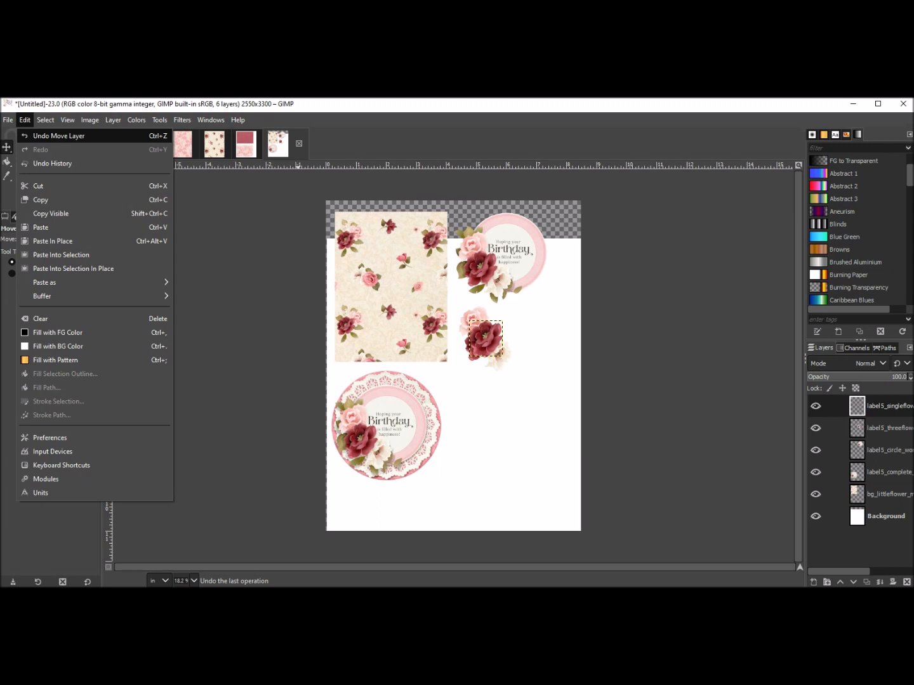
left_click(58, 136)
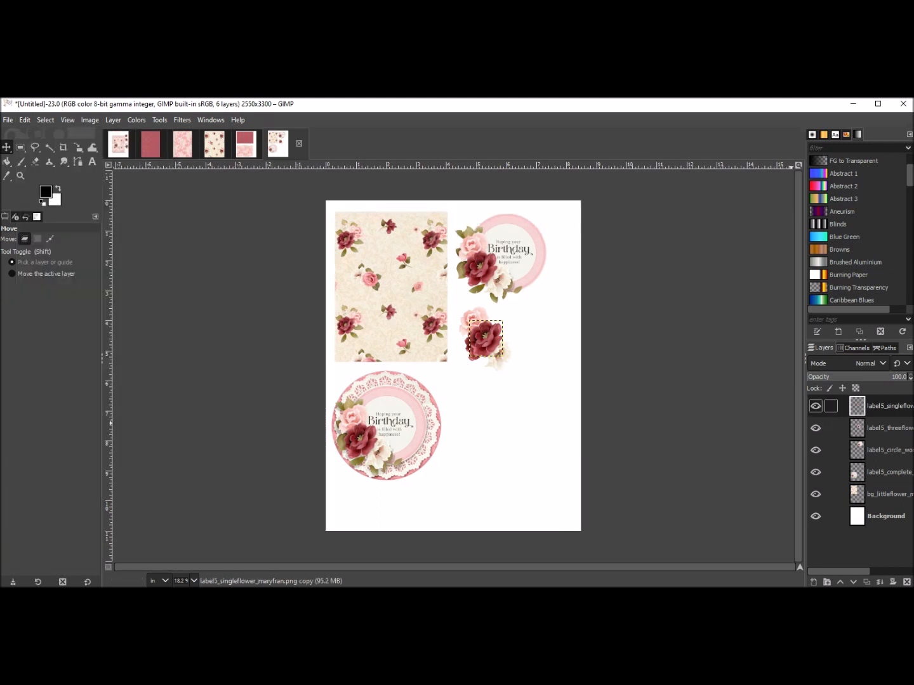
Move the single flower to the right of the three-flower cluster.
left_click_drag(486, 336, 548, 313)
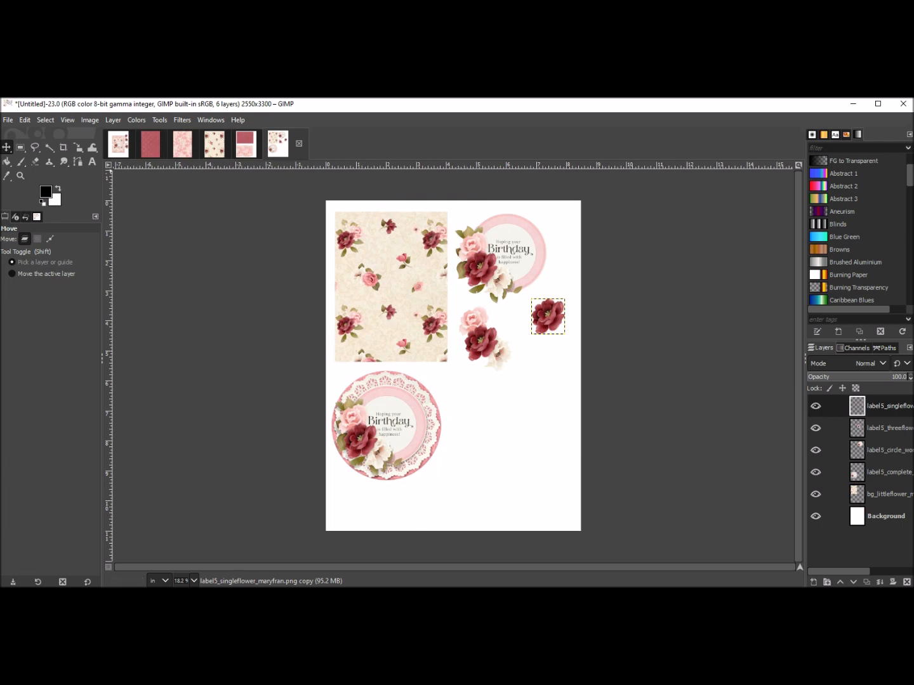
In the birthday card image, copy the ribbon_2 layer.
left_click(119, 144)
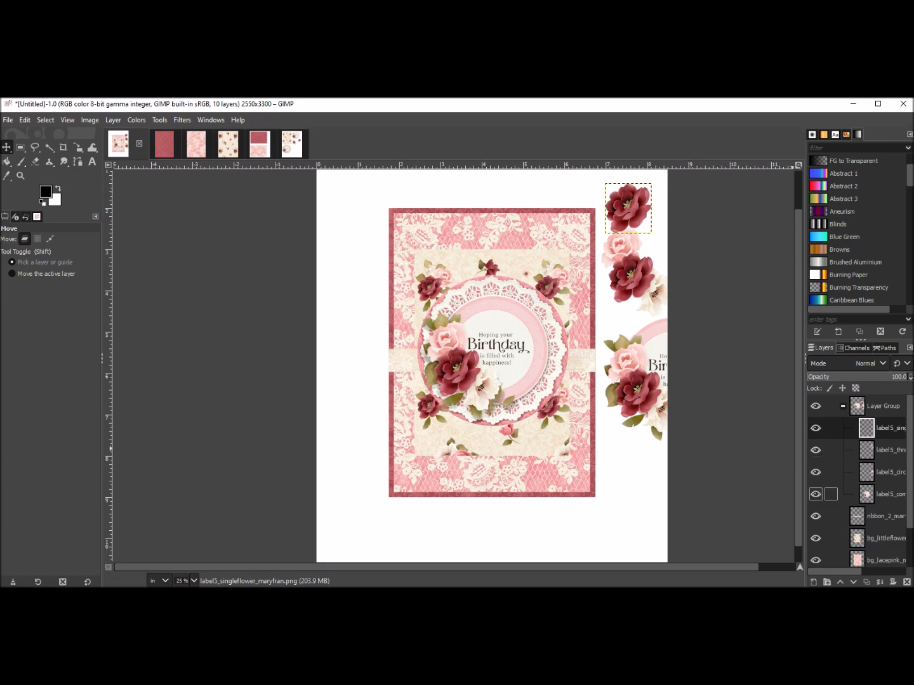
left_click(844, 516)
right_click(407, 361)
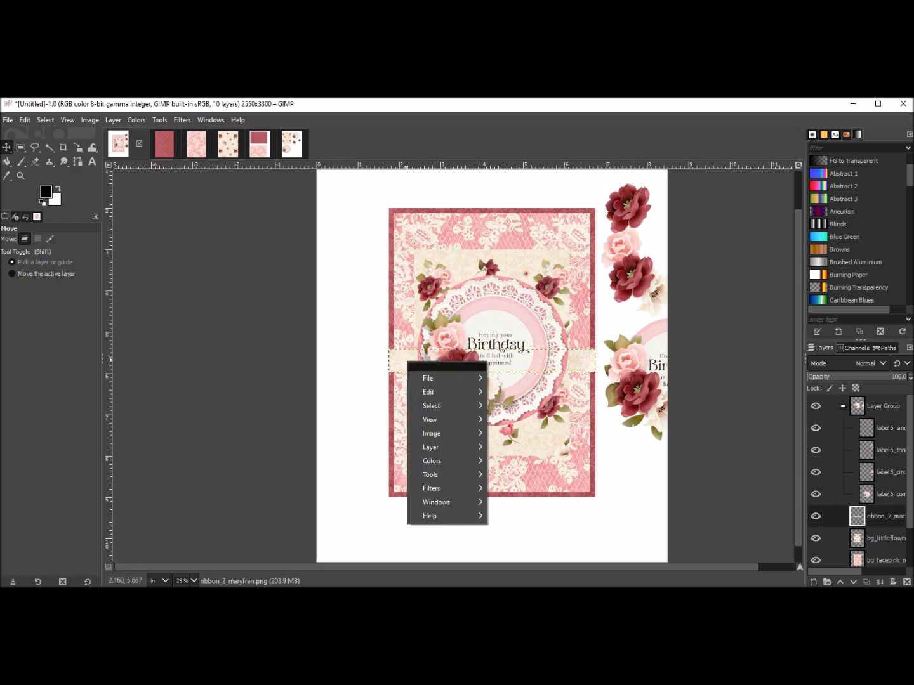
mouse_move(444, 392)
left_click(508, 343)
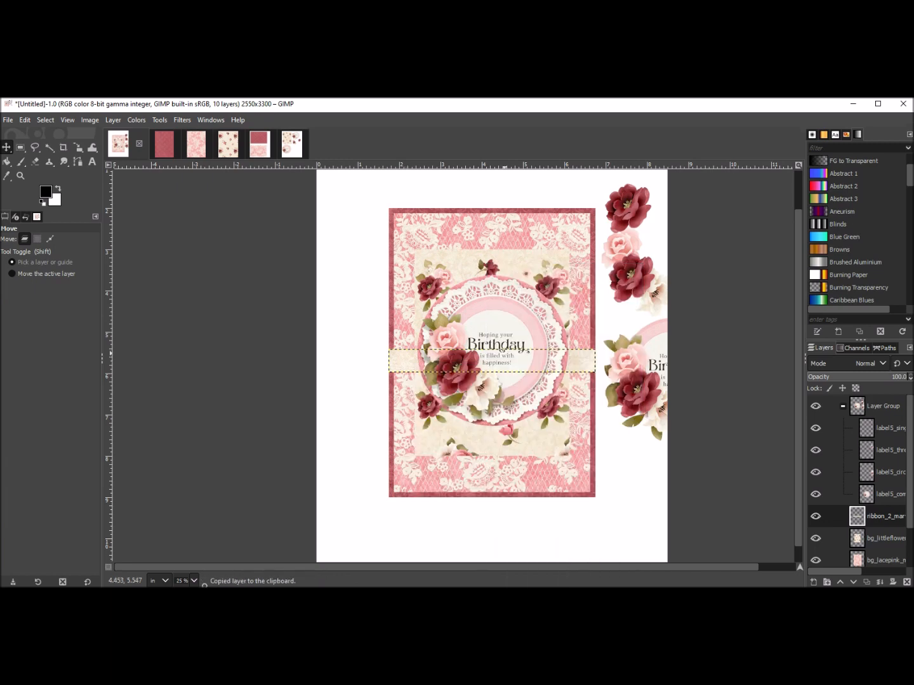
Paste the ribbon into the image with the wine jacquard and pink lace papers as a new layer.
left_click(259, 144)
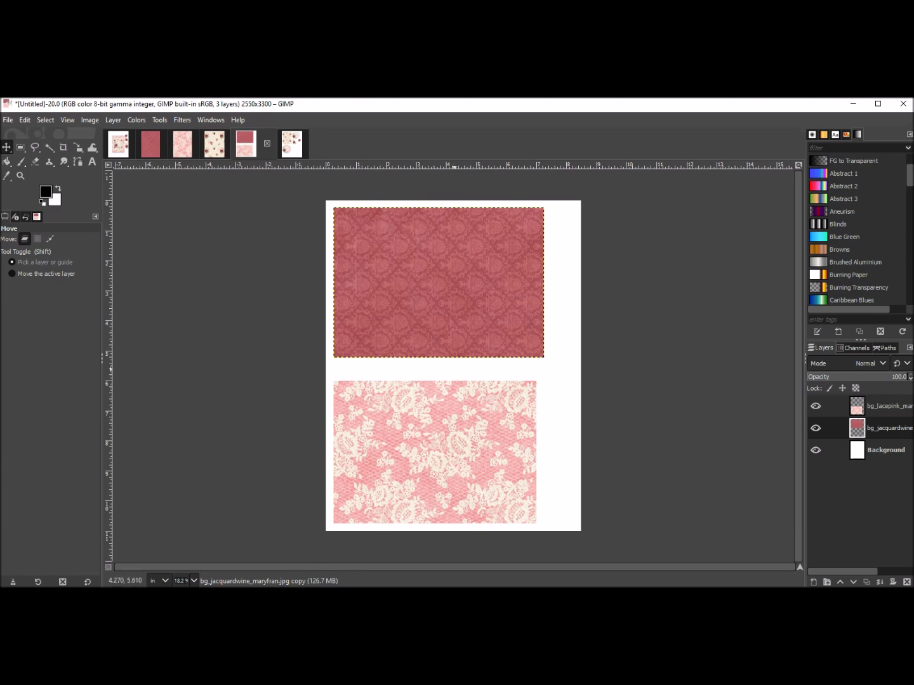
right_click(456, 371)
mouse_move(483, 401)
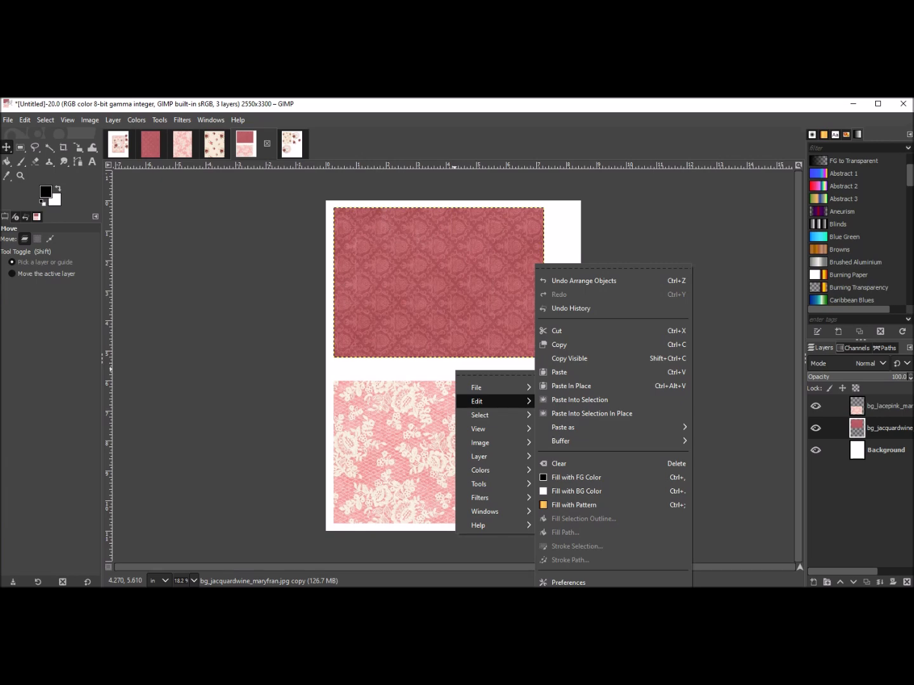
left_click(559, 372)
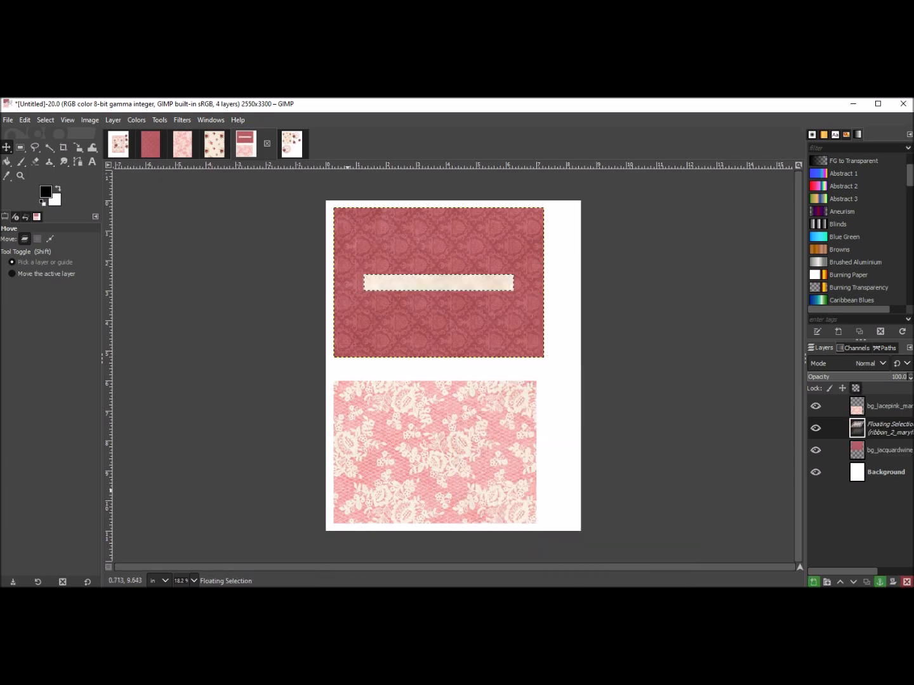
left_click(814, 582)
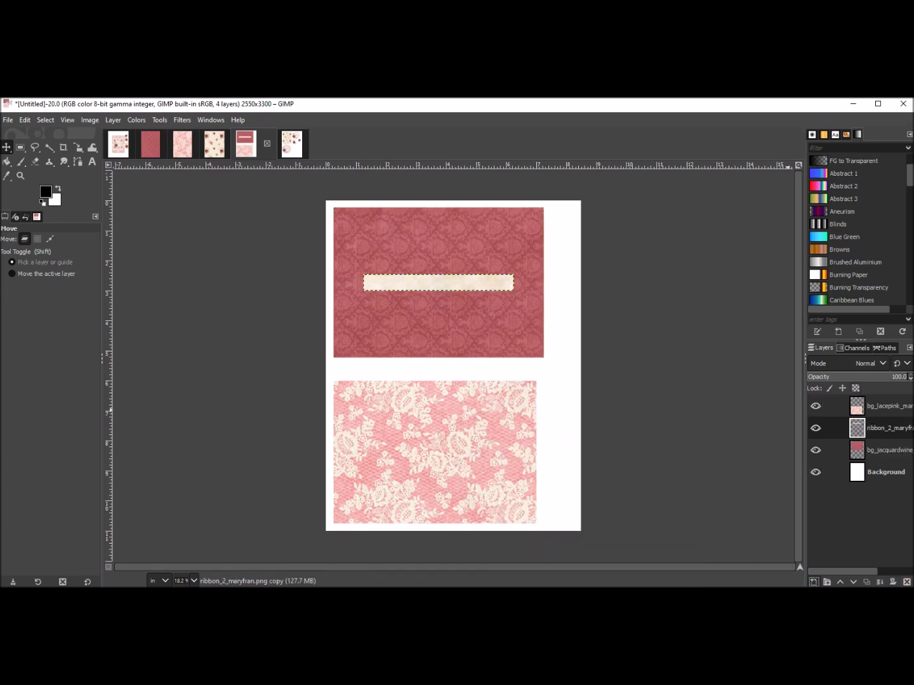
Rotate the ribbon layer 90° clockwise.
left_click_drag(438, 283, 447, 370)
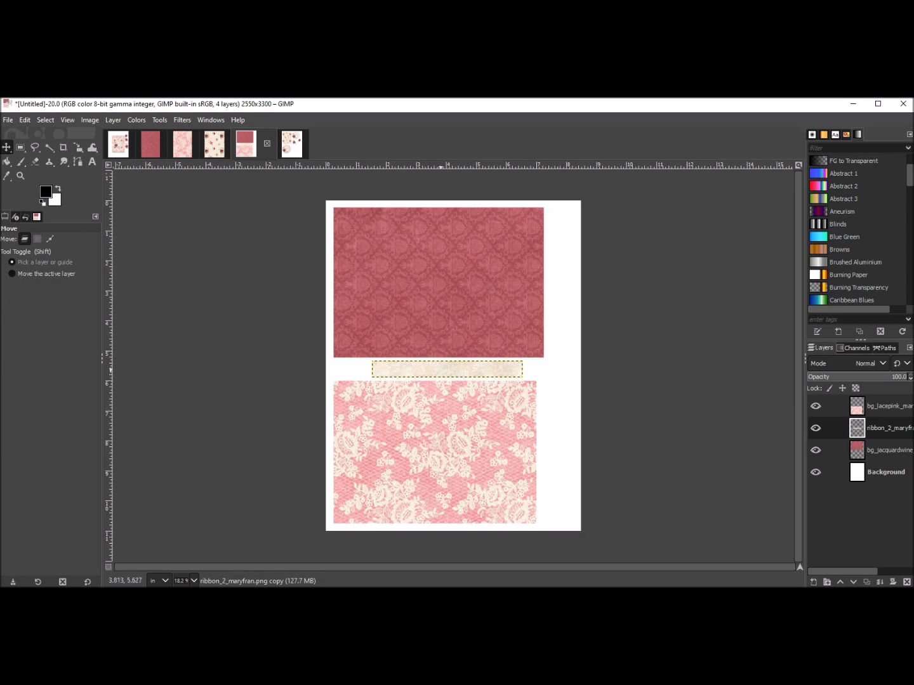
right_click(442, 368)
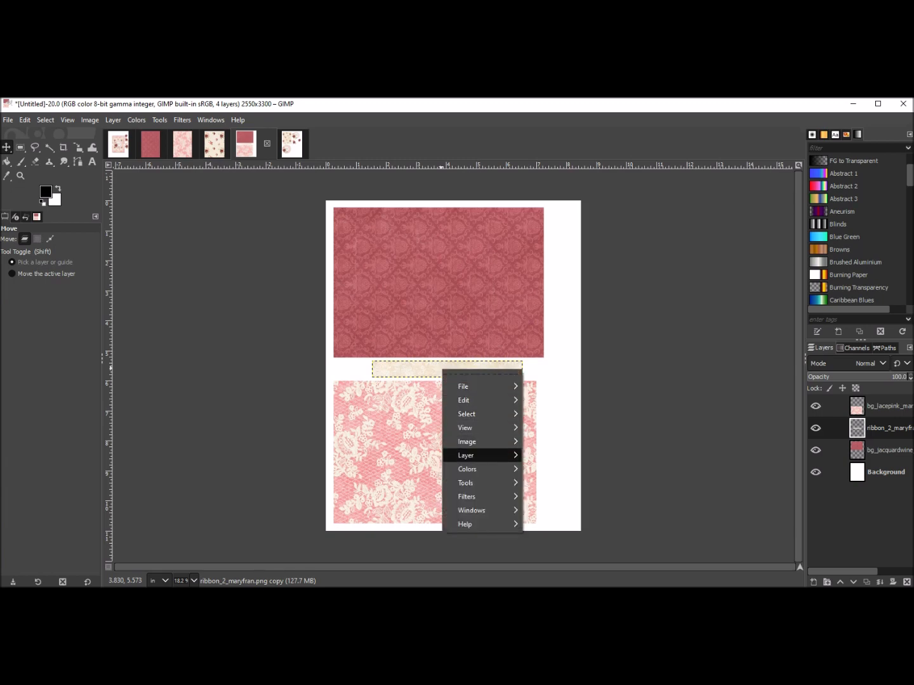
mouse_move(469, 455)
mouse_move(554, 560)
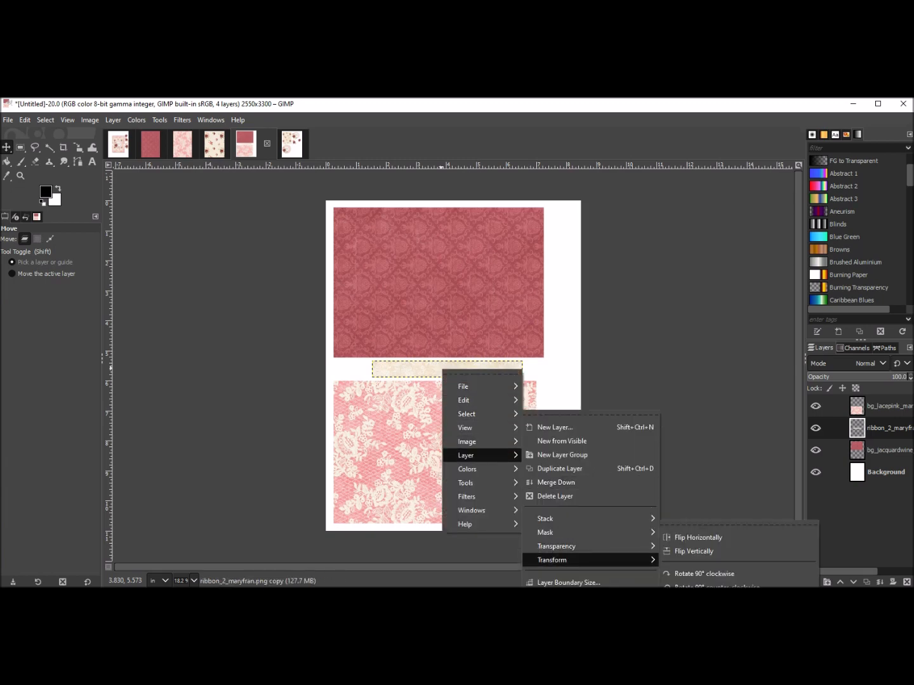
left_click(699, 574)
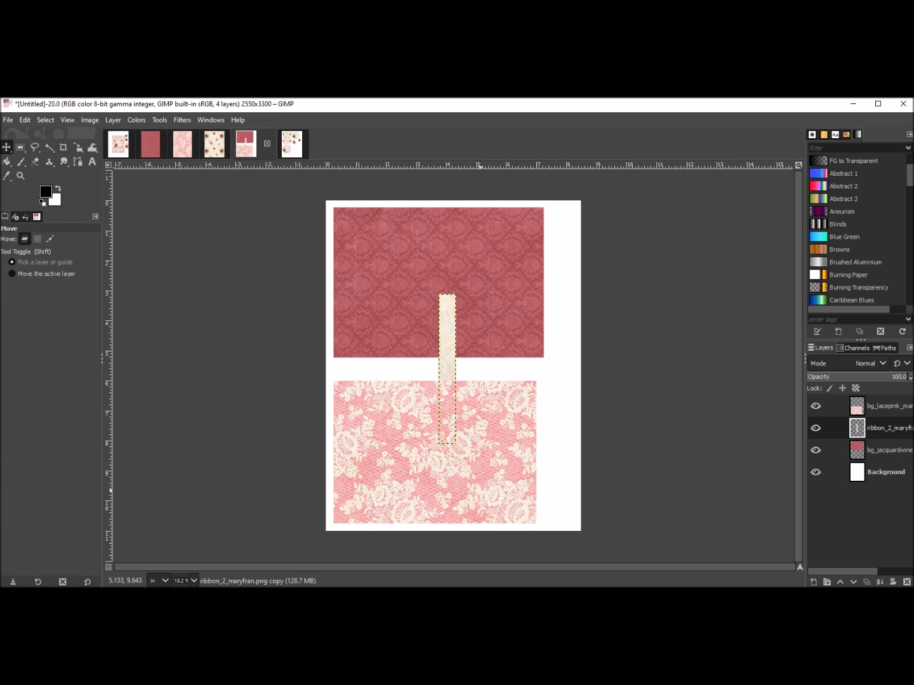
Move the vertical ribbon beside the right edge of the wine jacquard paper.
left_click_drag(444, 346, 558, 351)
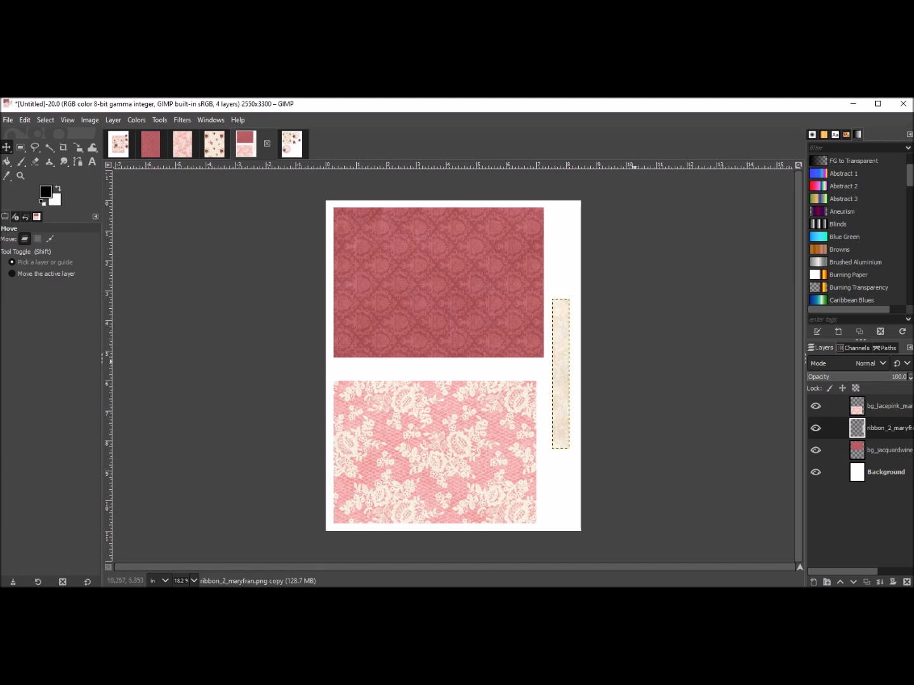
left_click_drag(565, 375, 561, 296)
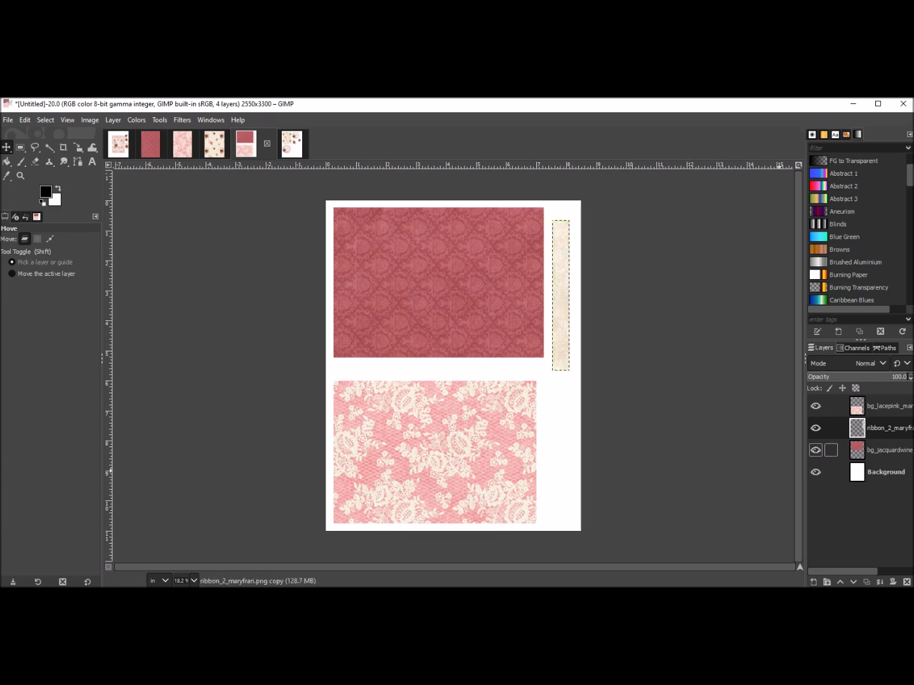
Align the ribbon's top edge with the wine jacquard paper layer using the Alignment tool, then return to Move.
left_click(878, 450)
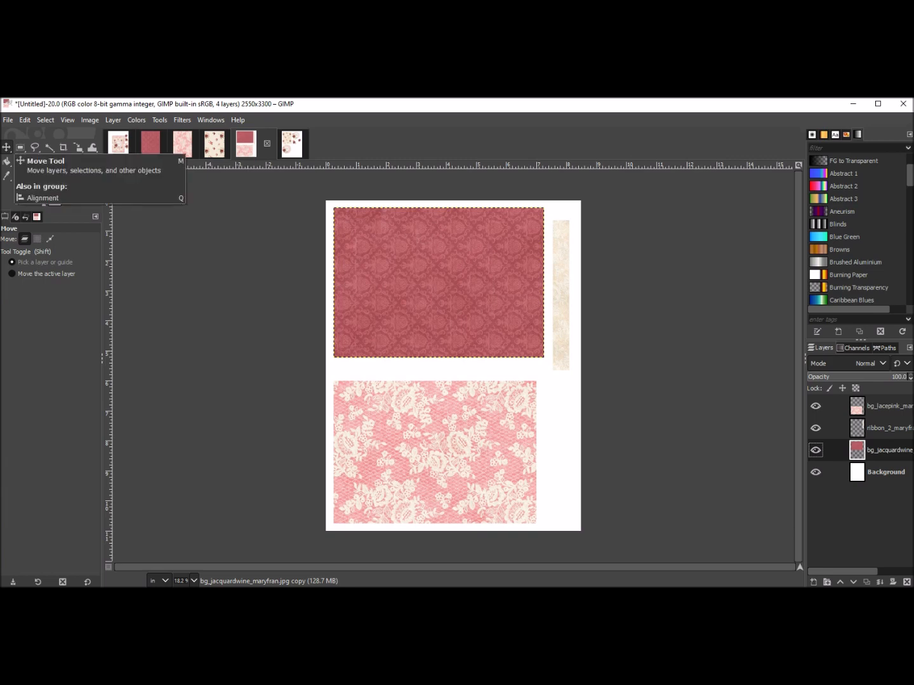
right_click(7, 148)
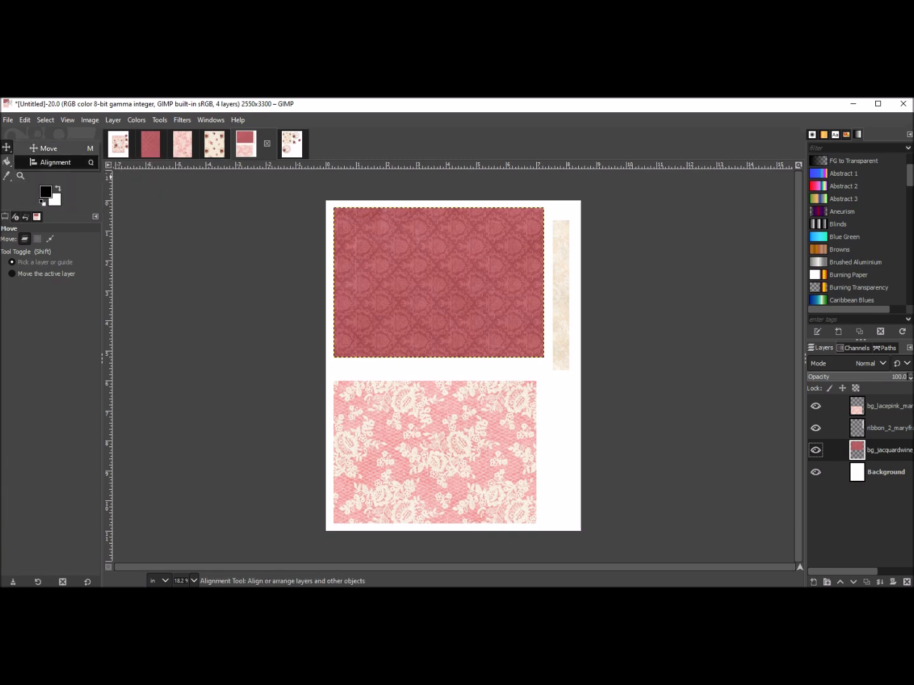
left_click(51, 163)
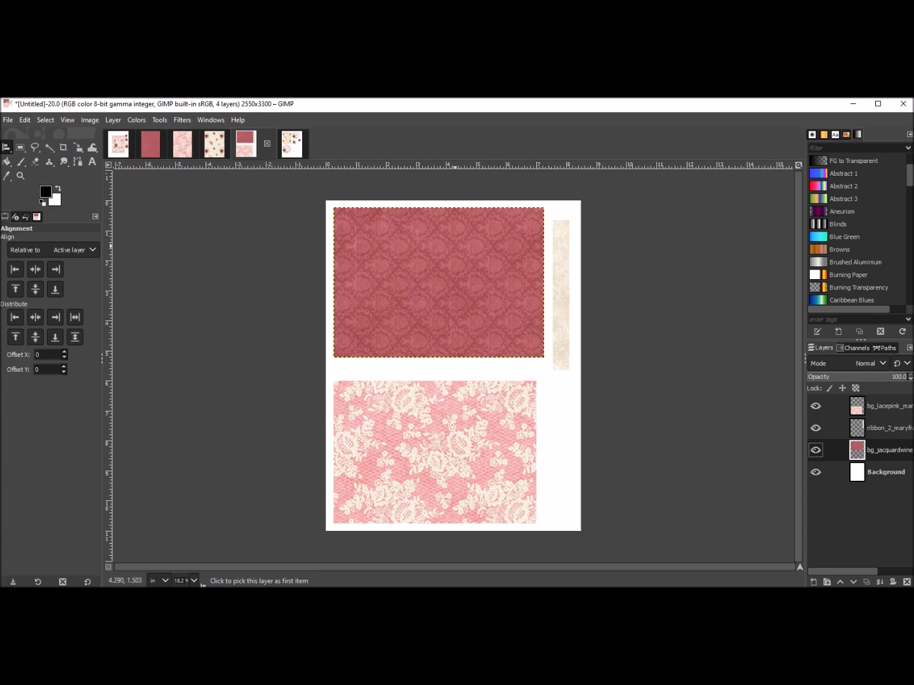
left_click(558, 266)
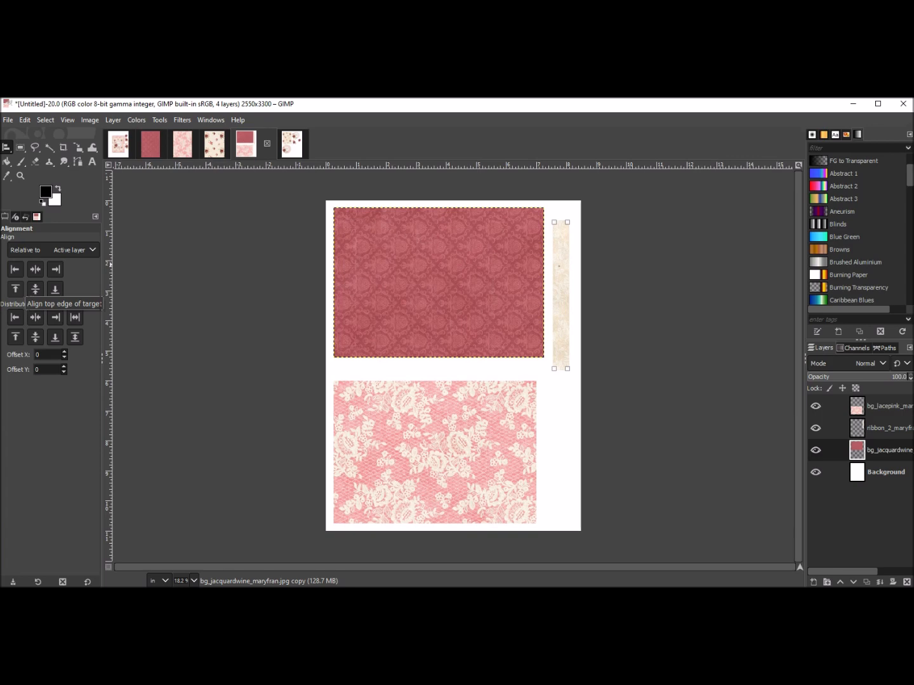
left_click(15, 289)
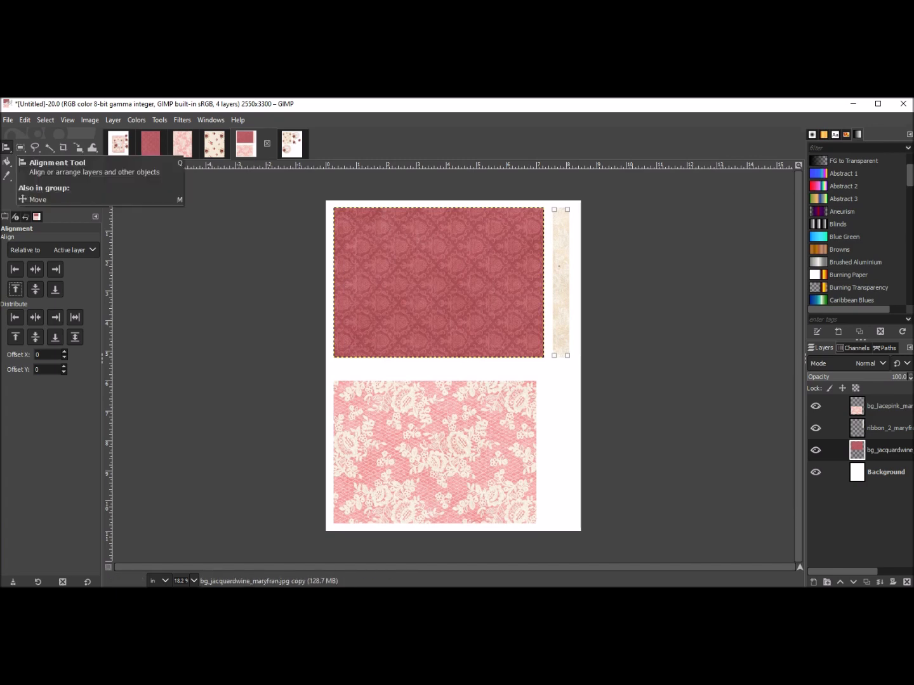
left_click(6, 146)
key("m")
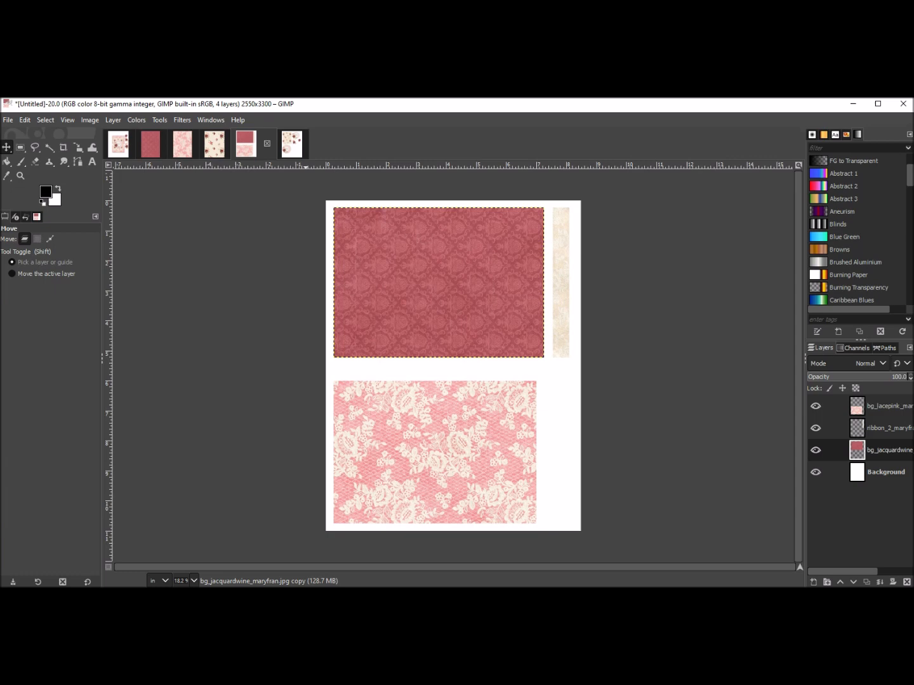
Switch to the image with the floral paper, birthday labels and flowers.
left_click(292, 144)
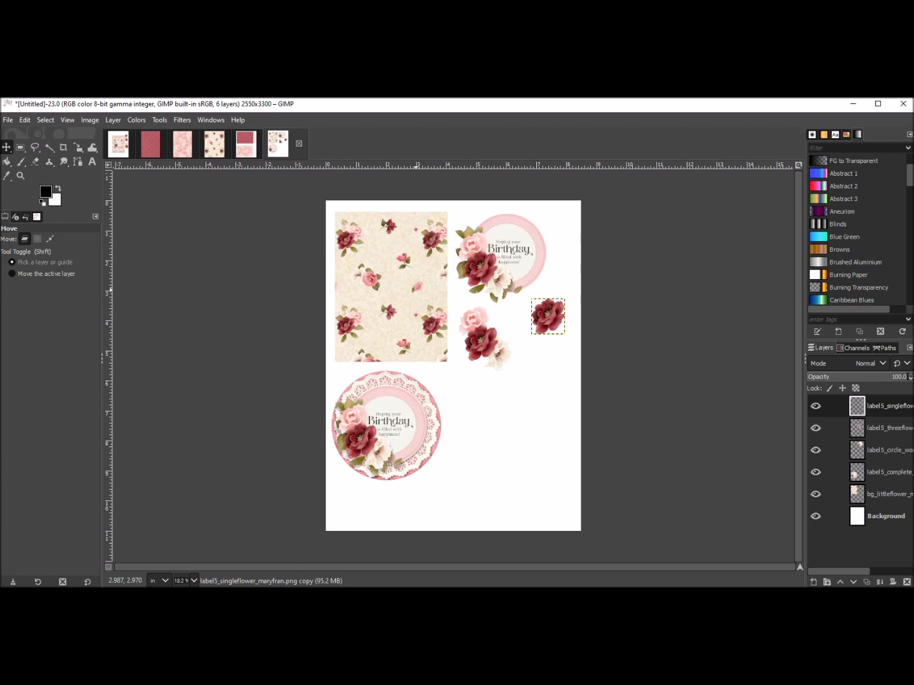
Create a new image 6.75 by 9.25 inches.
left_click(7, 120)
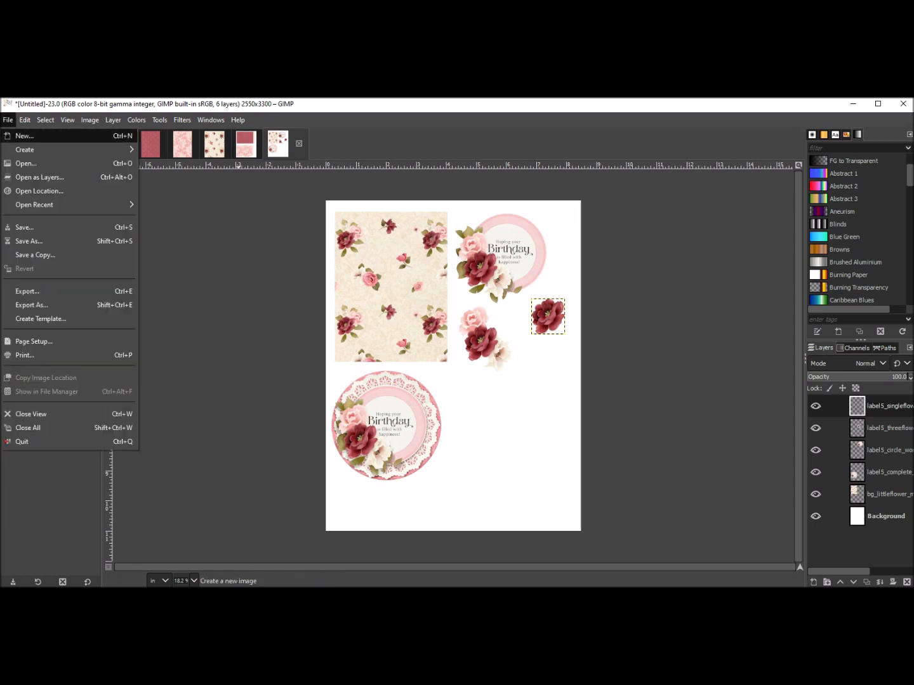
left_click(24, 136)
left_click(118, 204)
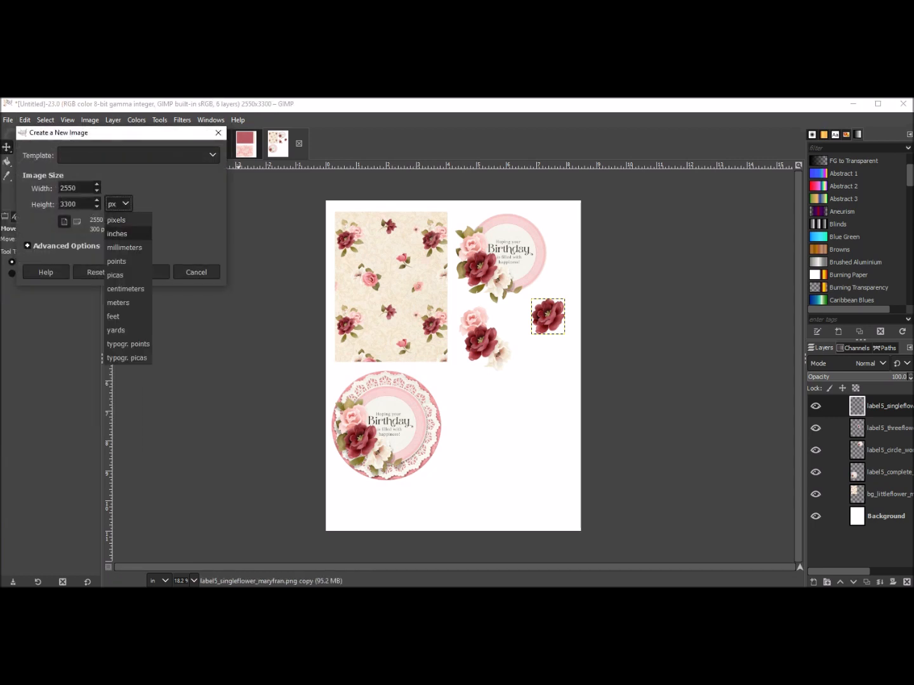
left_click(117, 233)
left_click_drag(80, 188, 59, 188)
type("6.75")
key("Tab")
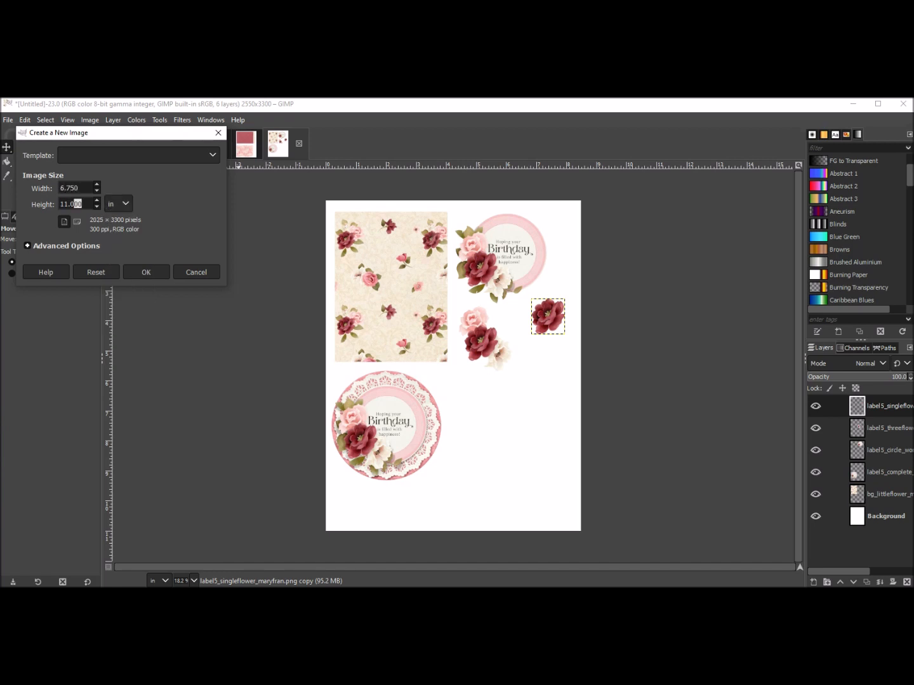
type("9.25")
key("Return")
key("Return")
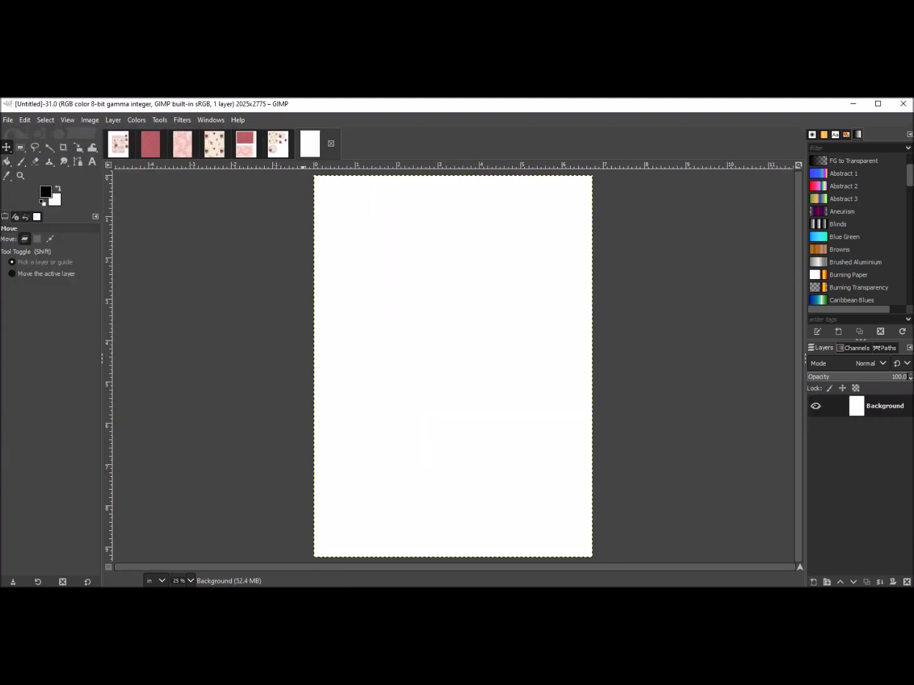
left_click(278, 145)
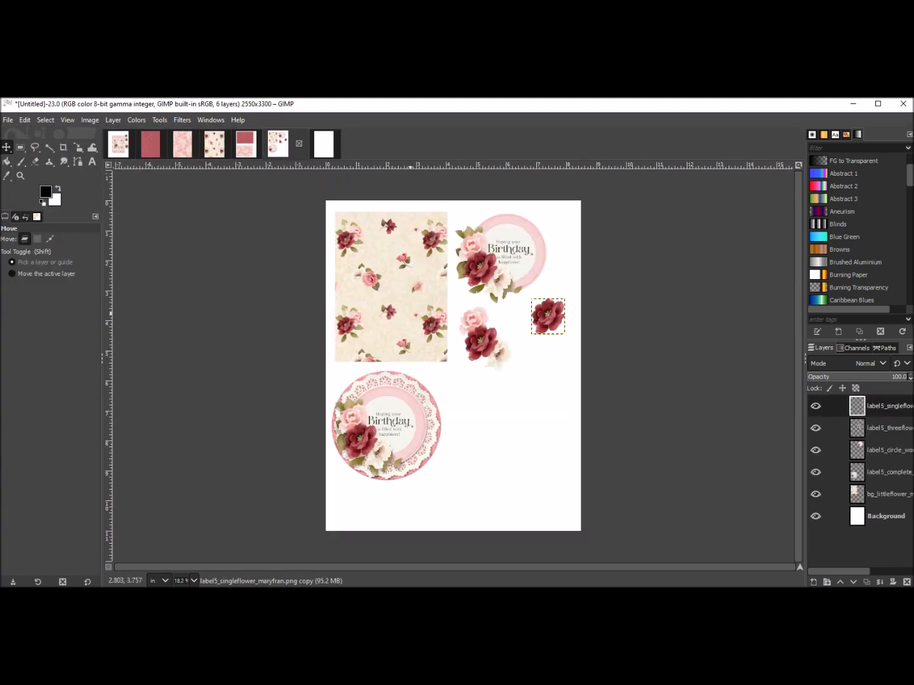
left_click(324, 145)
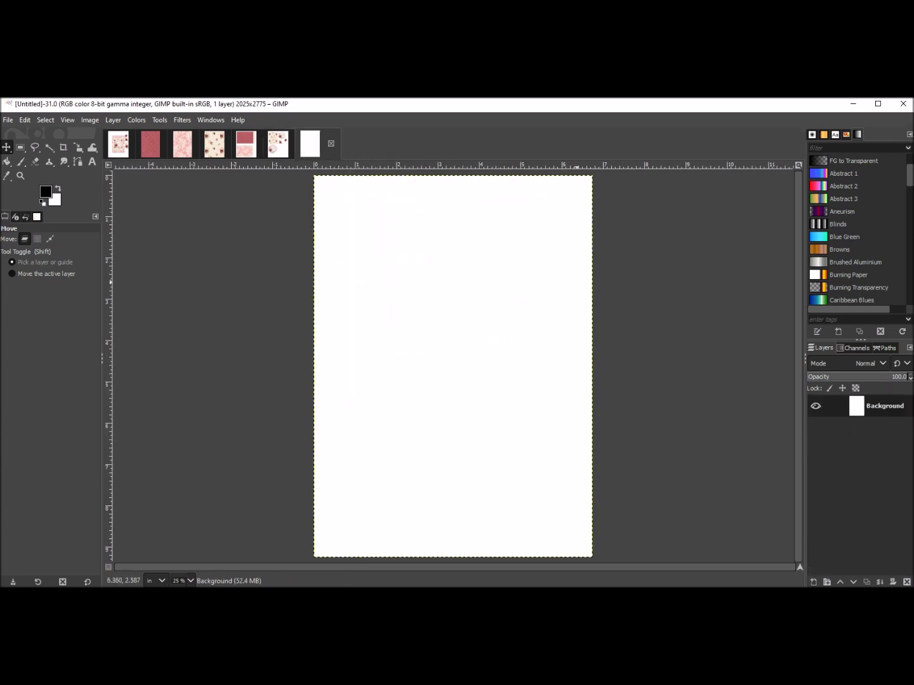
left_click(278, 145)
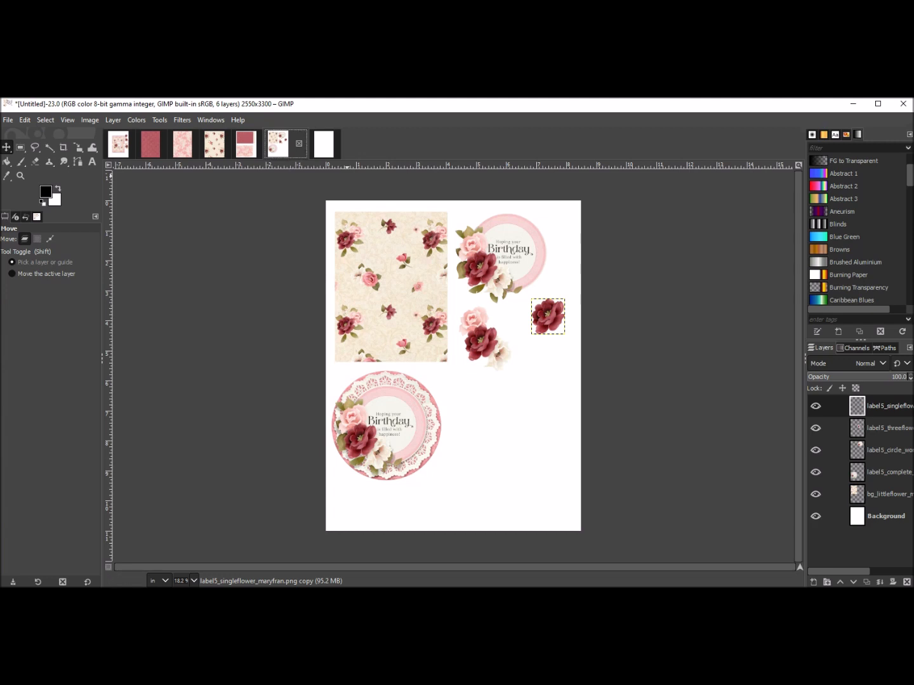
left_click(323, 144)
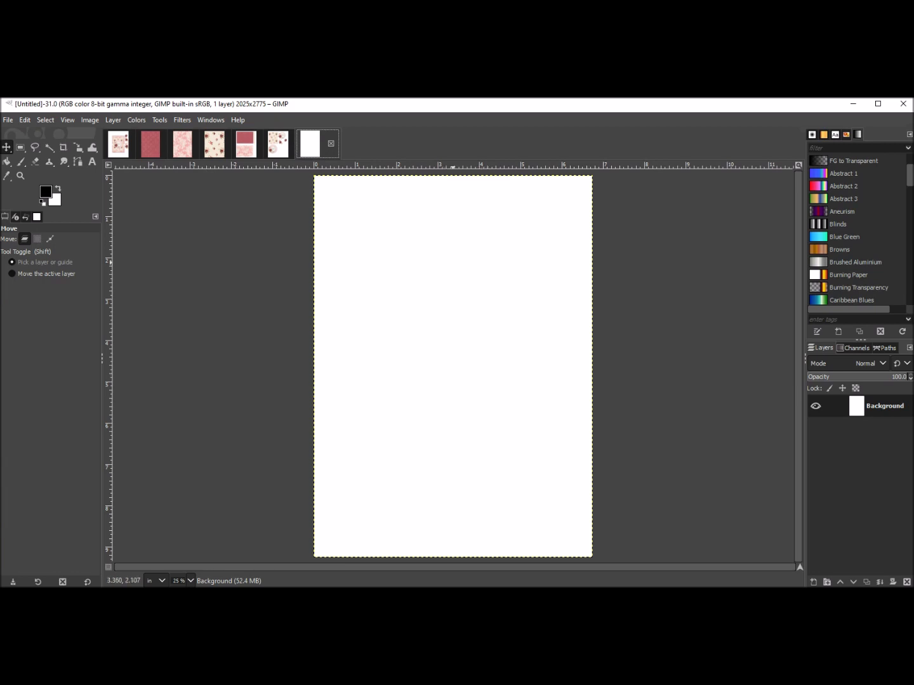
left_click(278, 144)
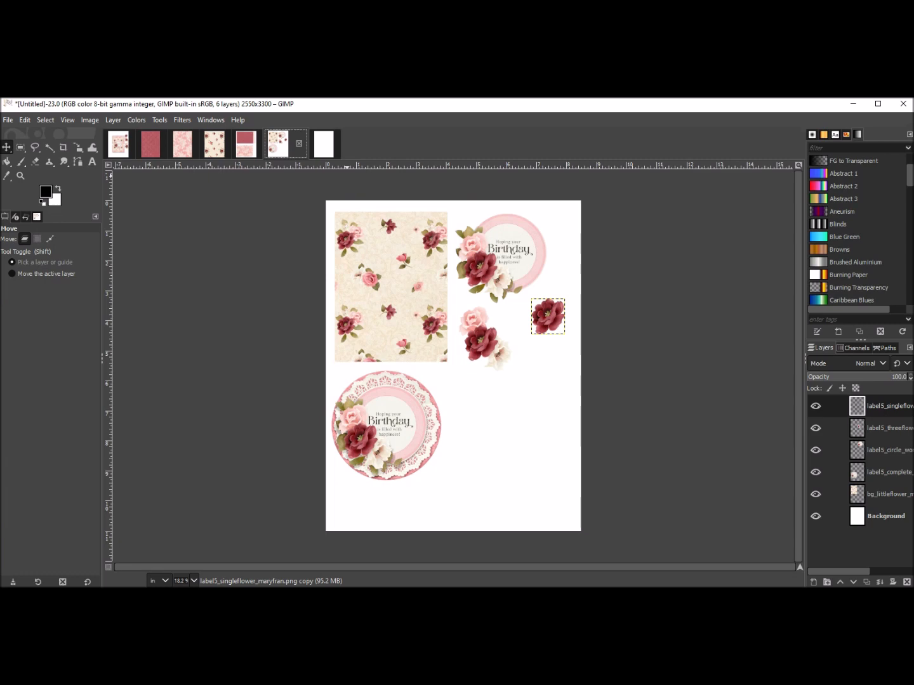
left_click(246, 144)
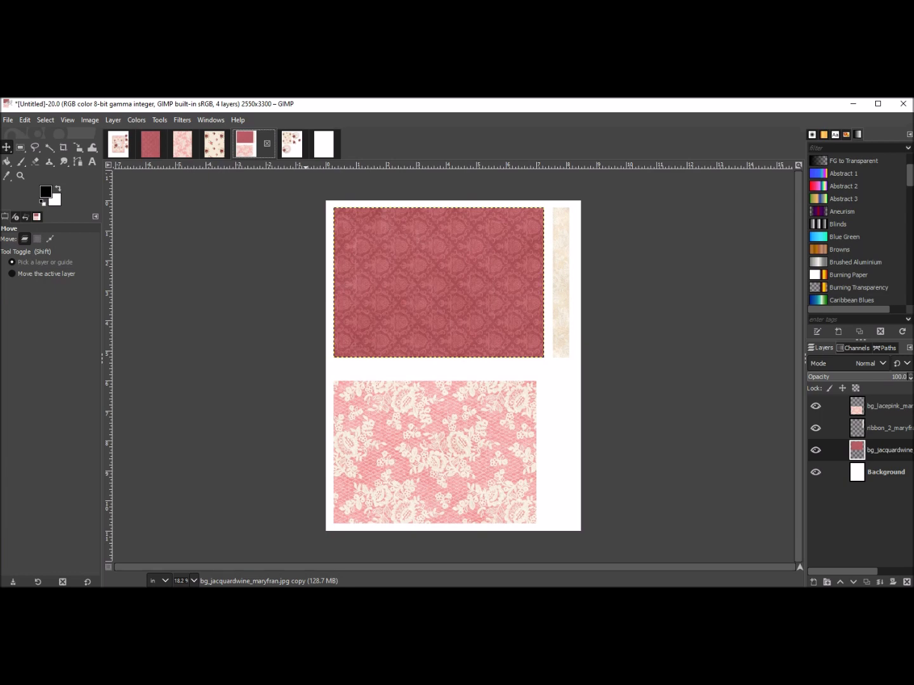
left_click(8, 119)
left_click(277, 144)
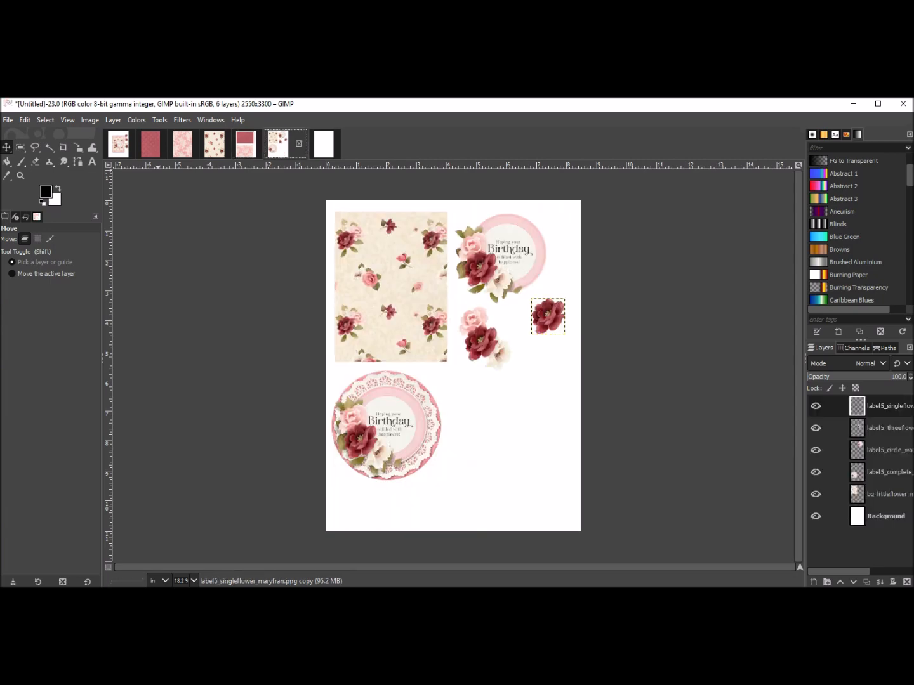
left_click(8, 120)
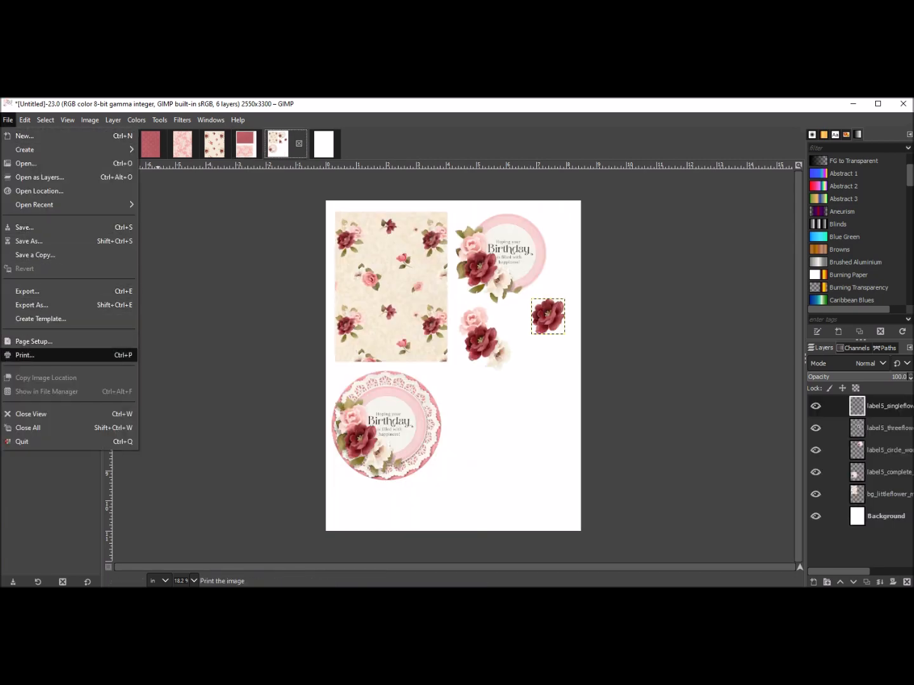
key("Escape")
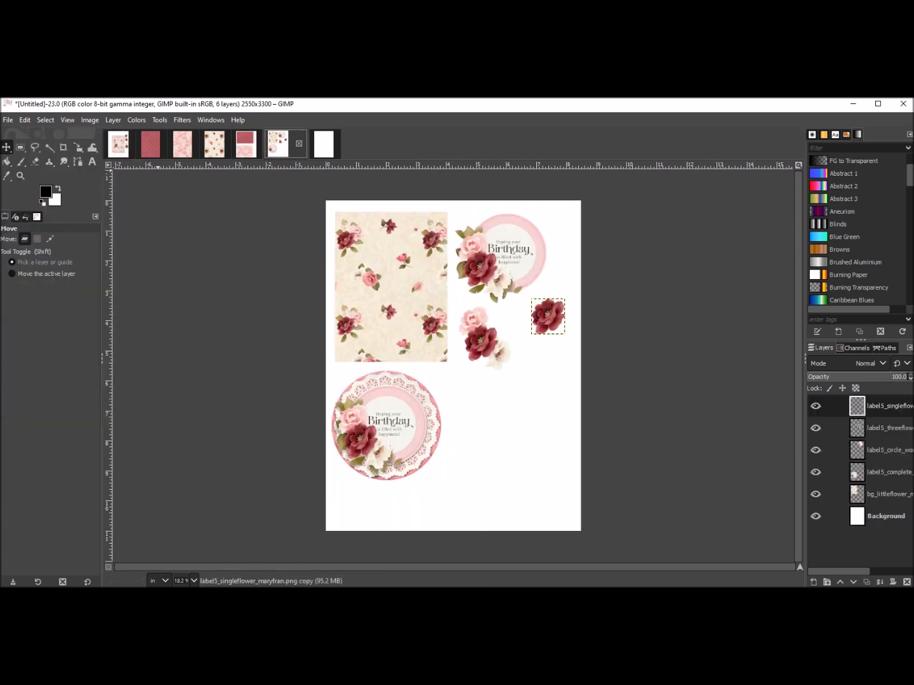
left_click(246, 144)
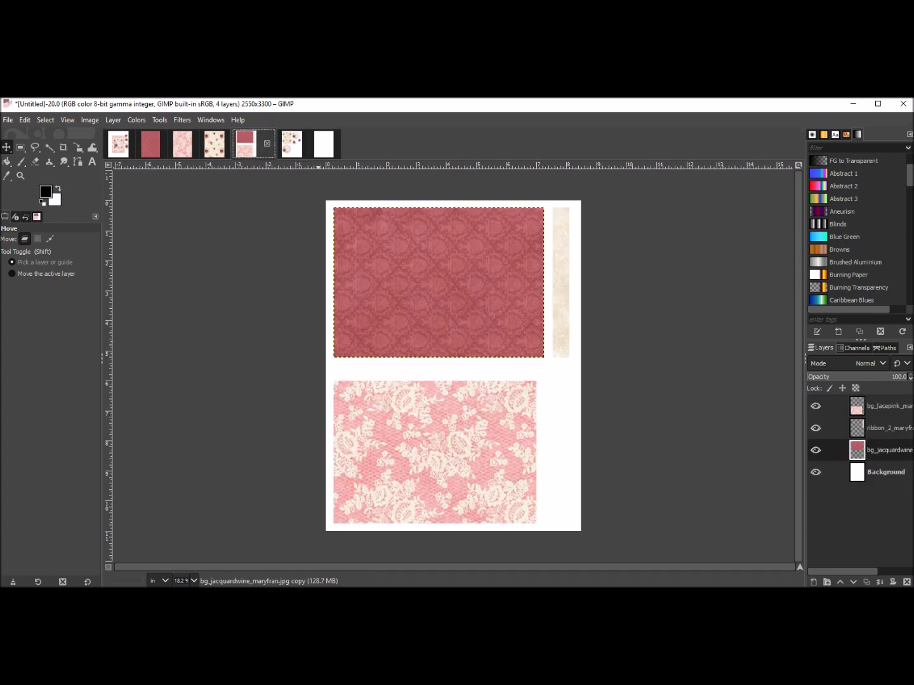
left_click(277, 144)
key("alt+1")
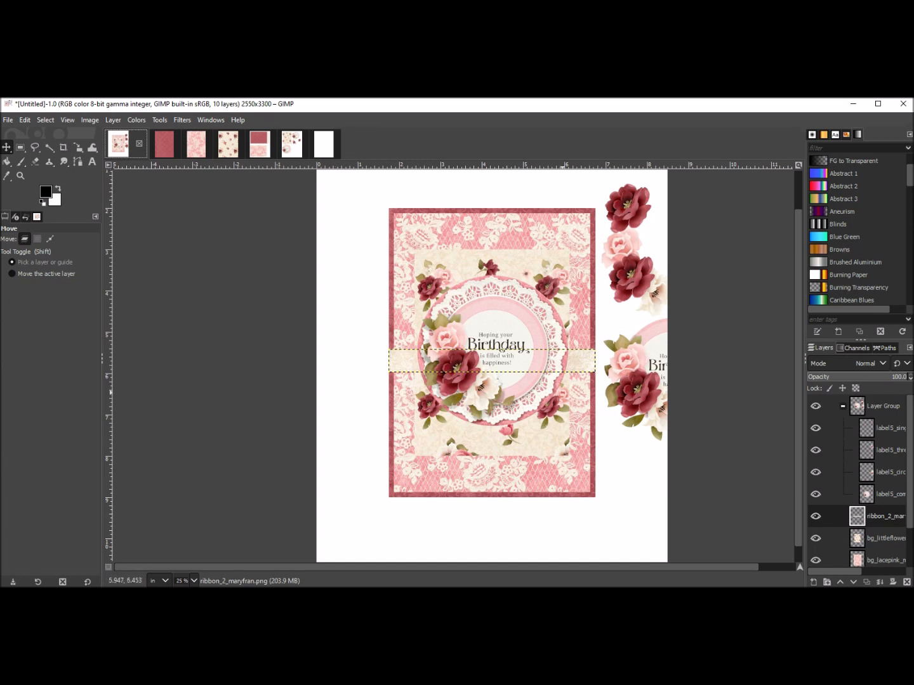
Save the wine jacquard paper image to the Desktop as 5 x 7 Template.
left_click(164, 144)
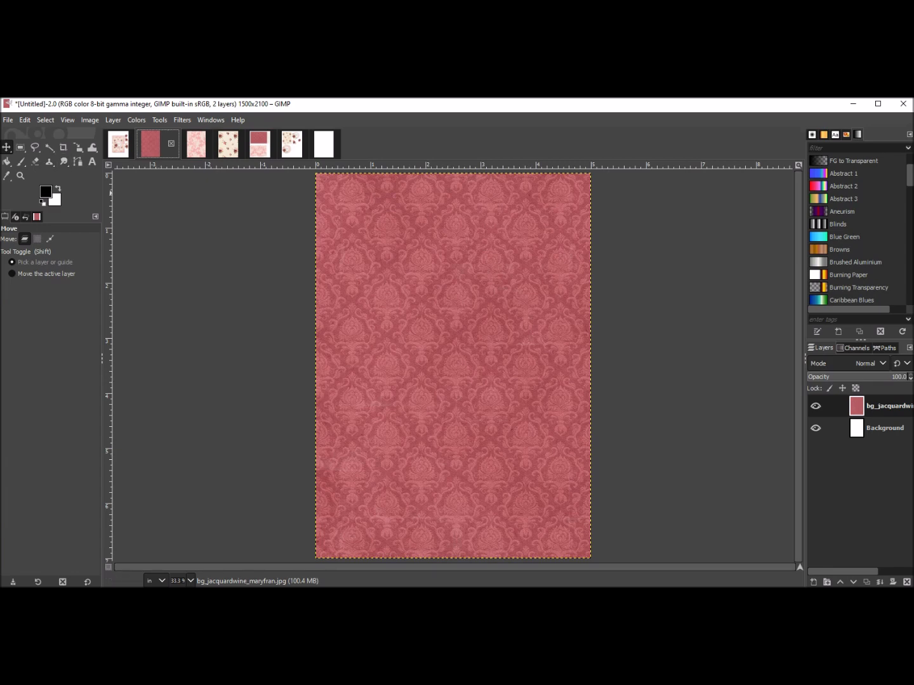
key("alt+f")
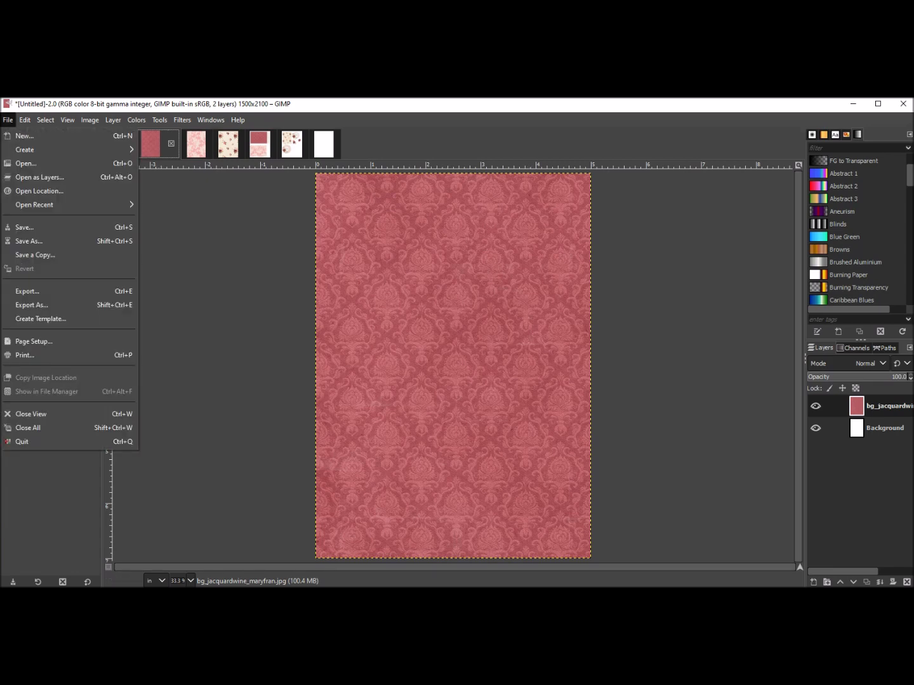
key("Return")
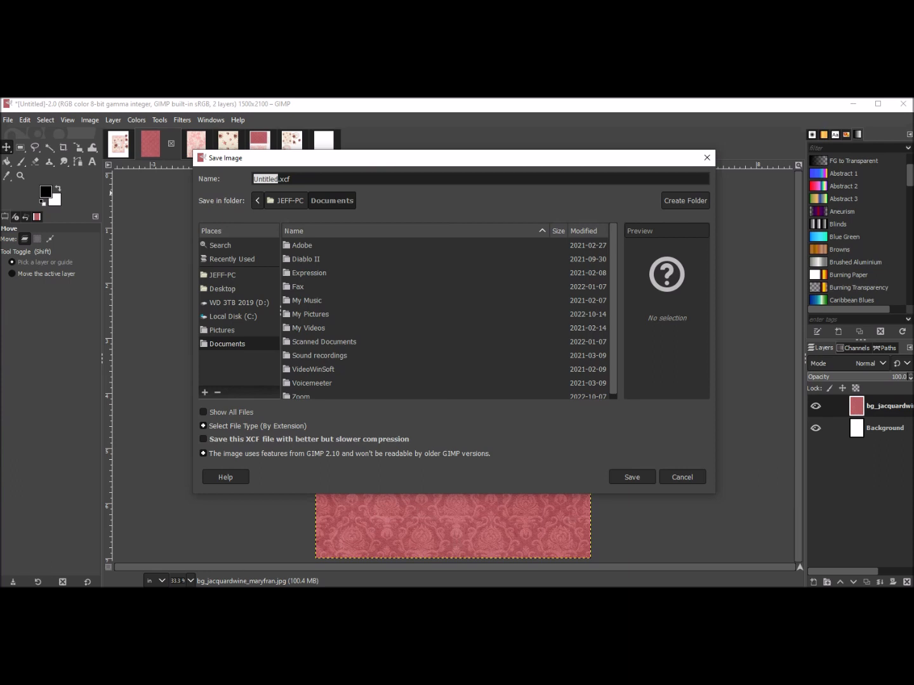
left_click(222, 289)
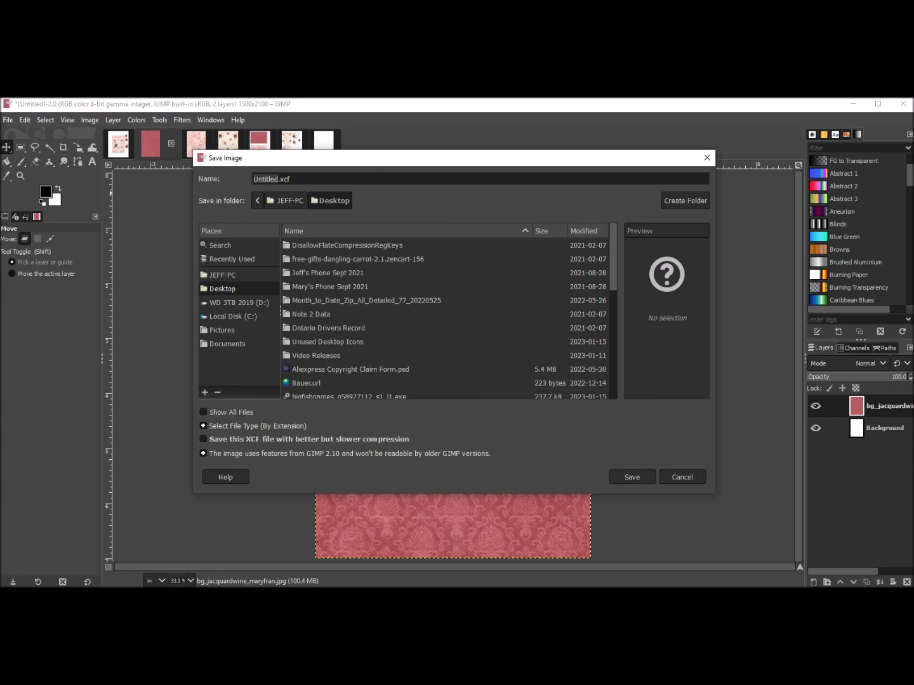
left_click(291, 179)
triple_click(291, 179)
type("5 x 7 Template")
key("Return")
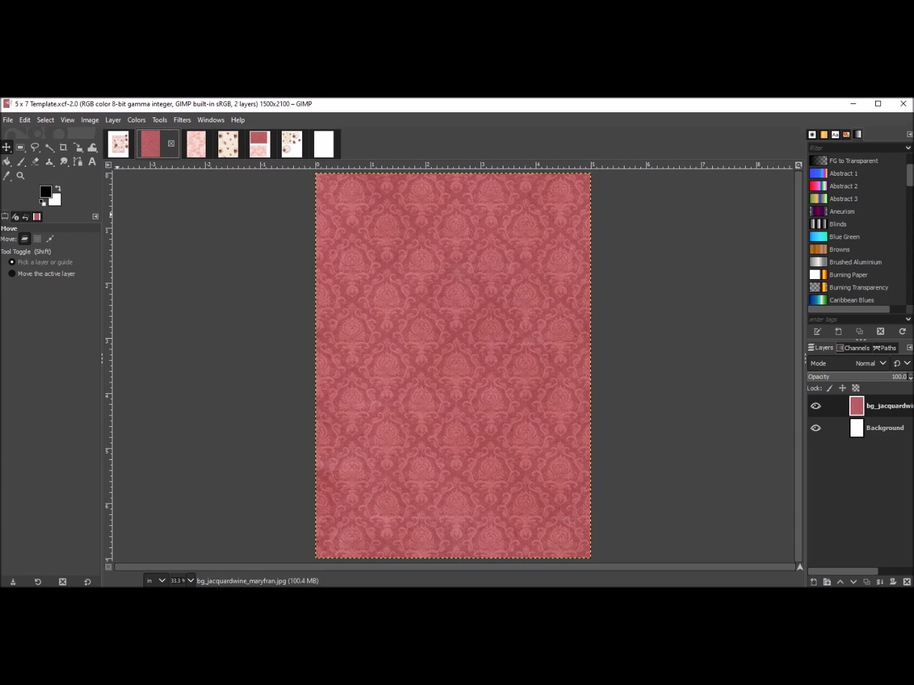
left_click(8, 120)
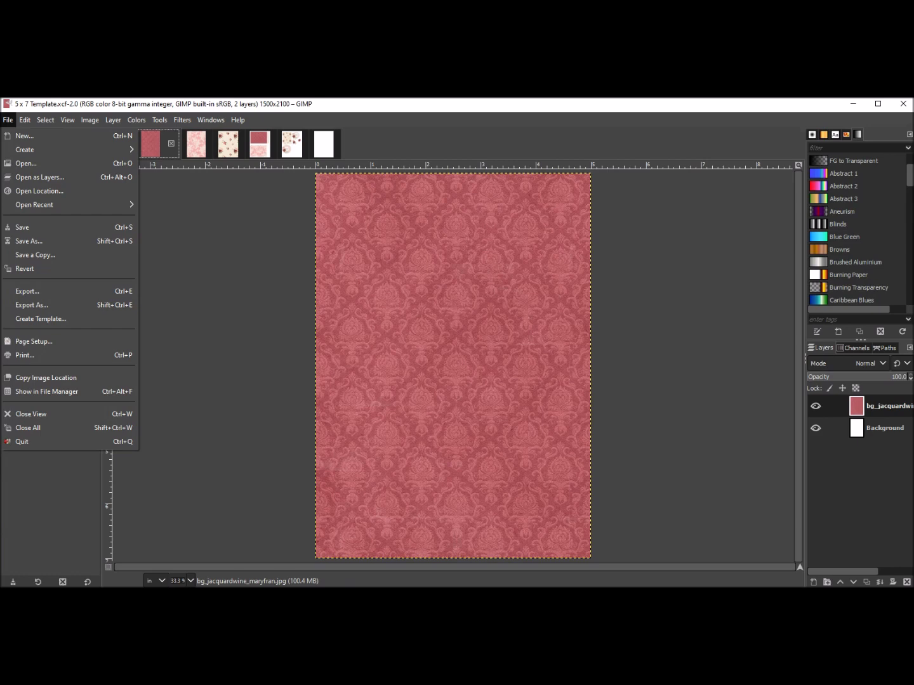
left_click(24, 136)
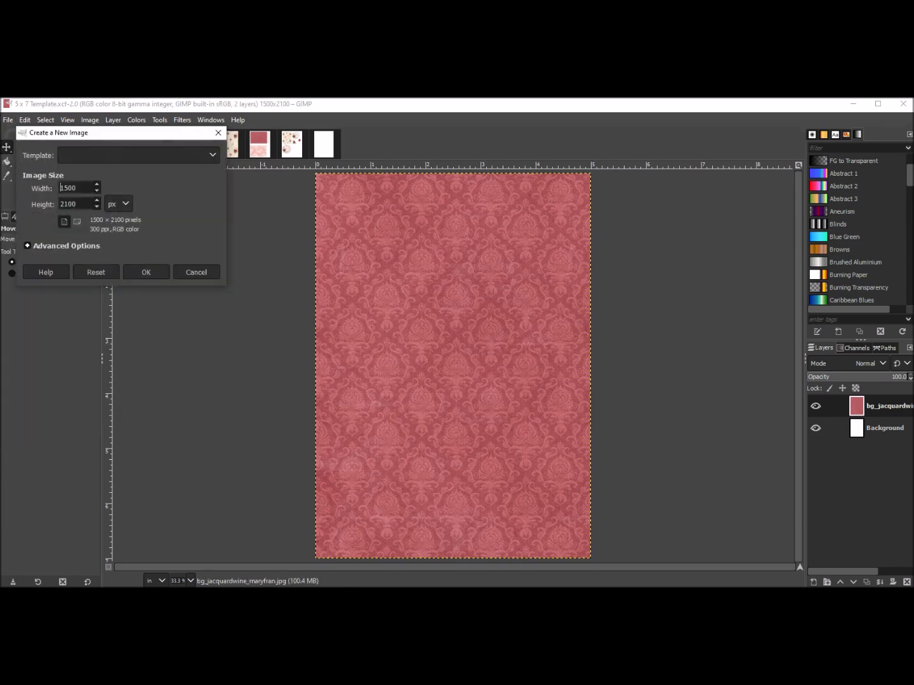
left_click(196, 273)
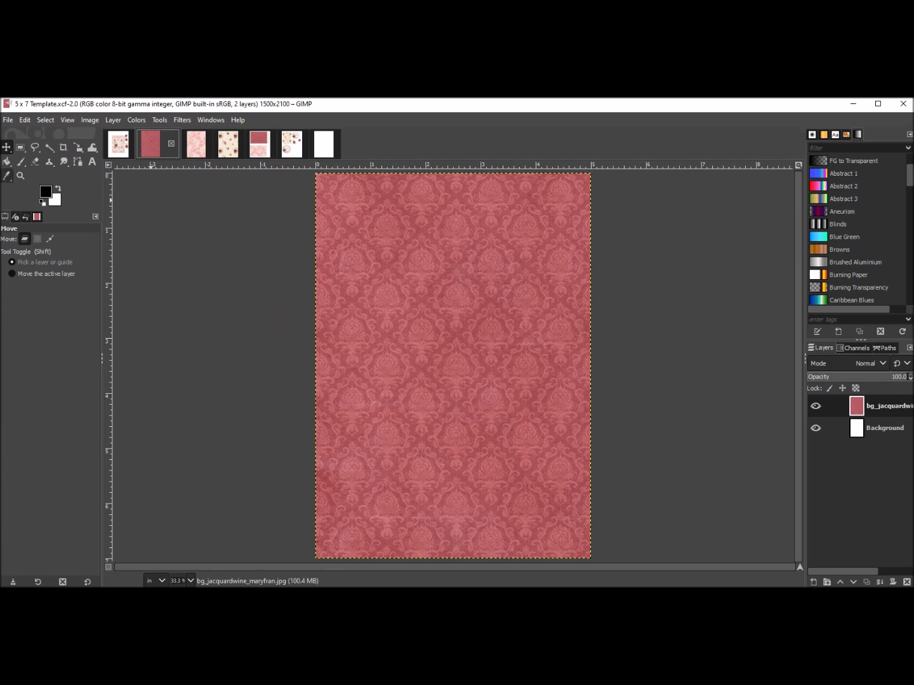
Open the 5 x 7 Template.xcf file from the Desktop.
left_click(7, 120)
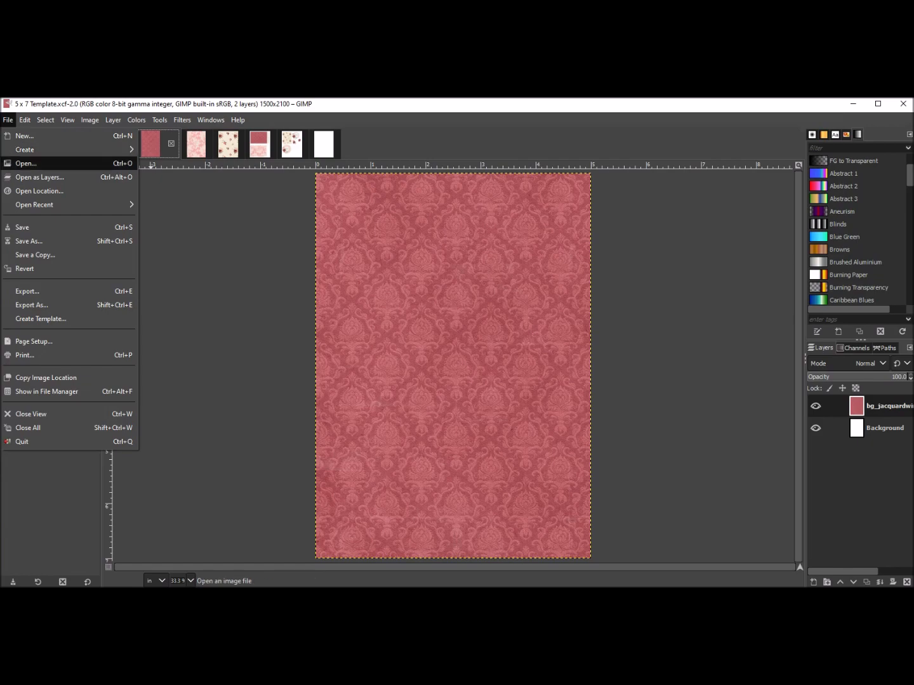
left_click(25, 163)
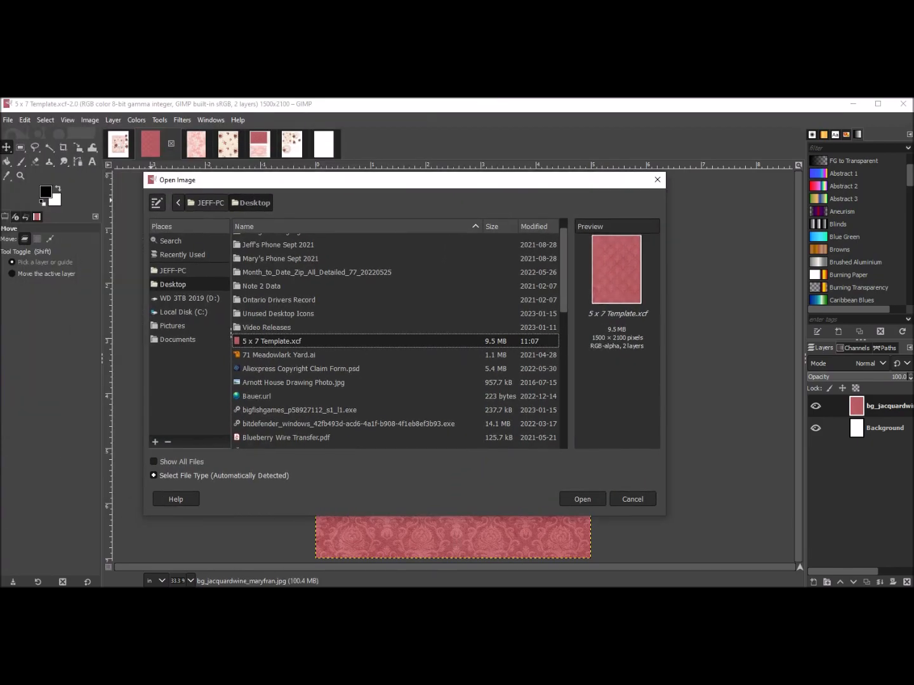
scroll(400, 336, "down", 1)
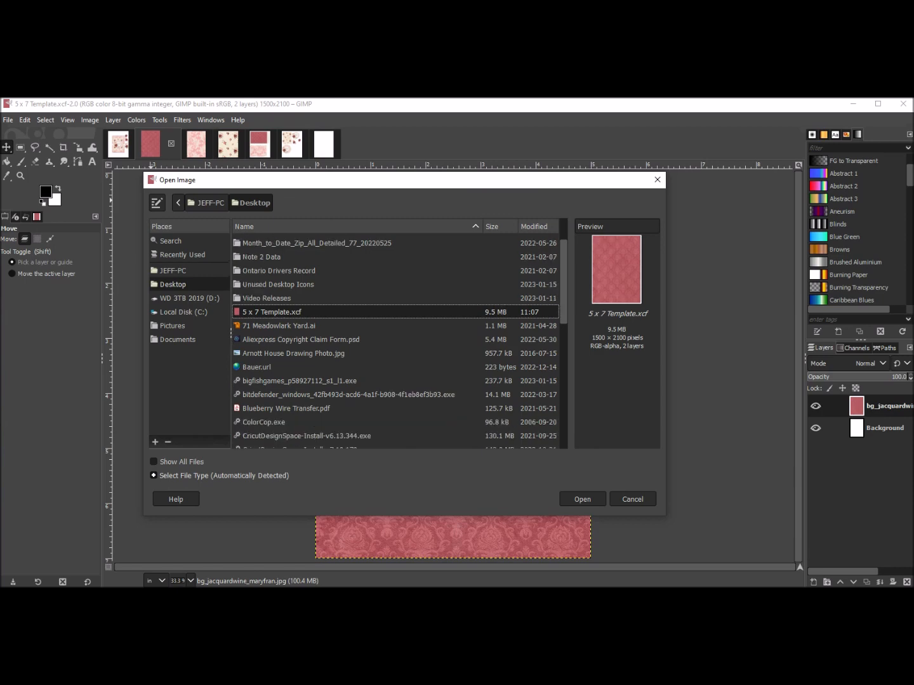
left_click(272, 312)
left_click(582, 499)
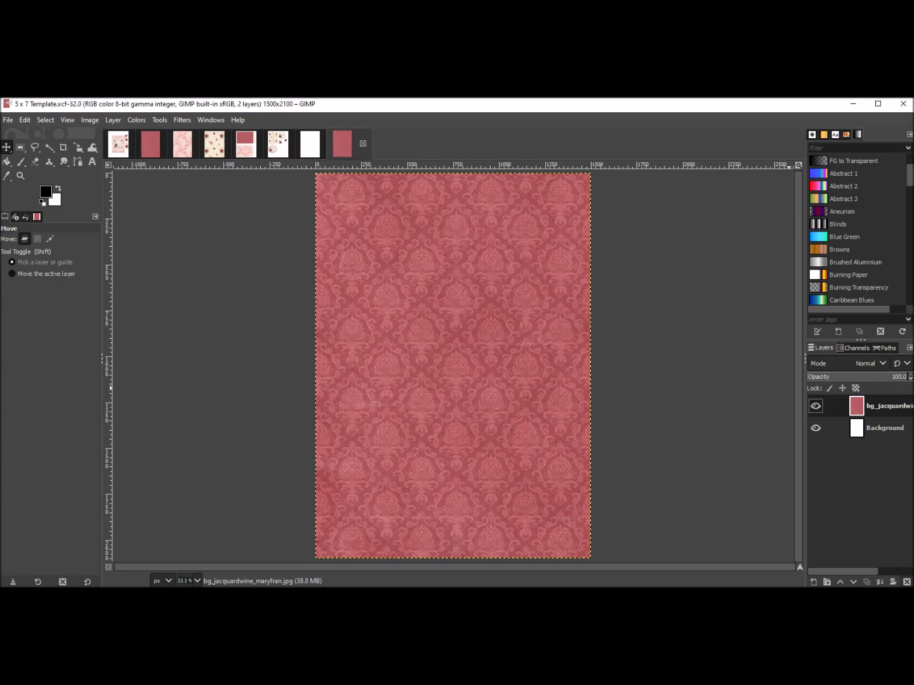
Delete the wine jacquard paper layer in the template and undo the deletion.
left_click(906, 582)
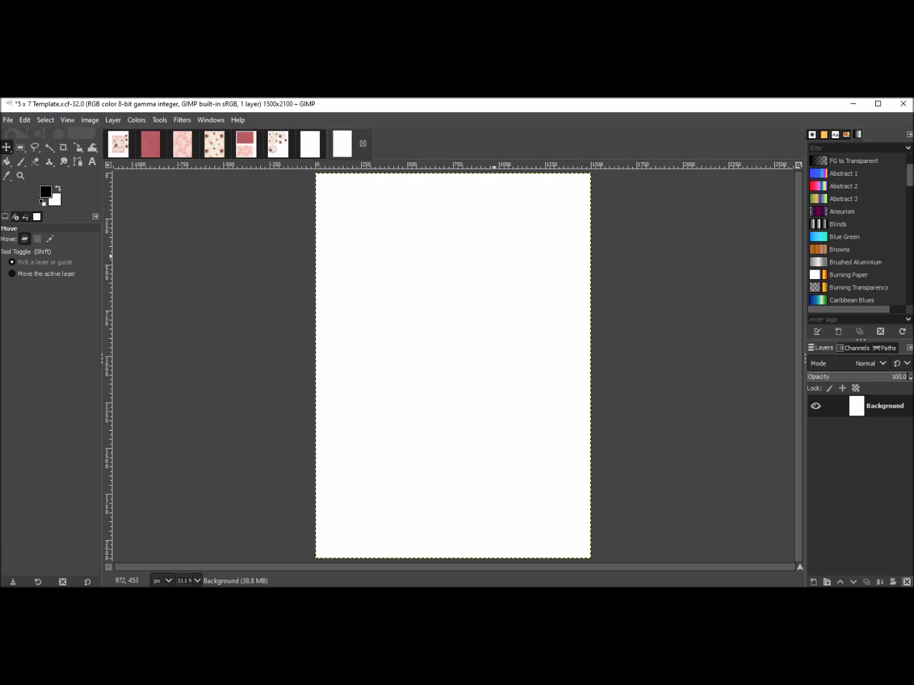
left_click(24, 120)
left_click(50, 135)
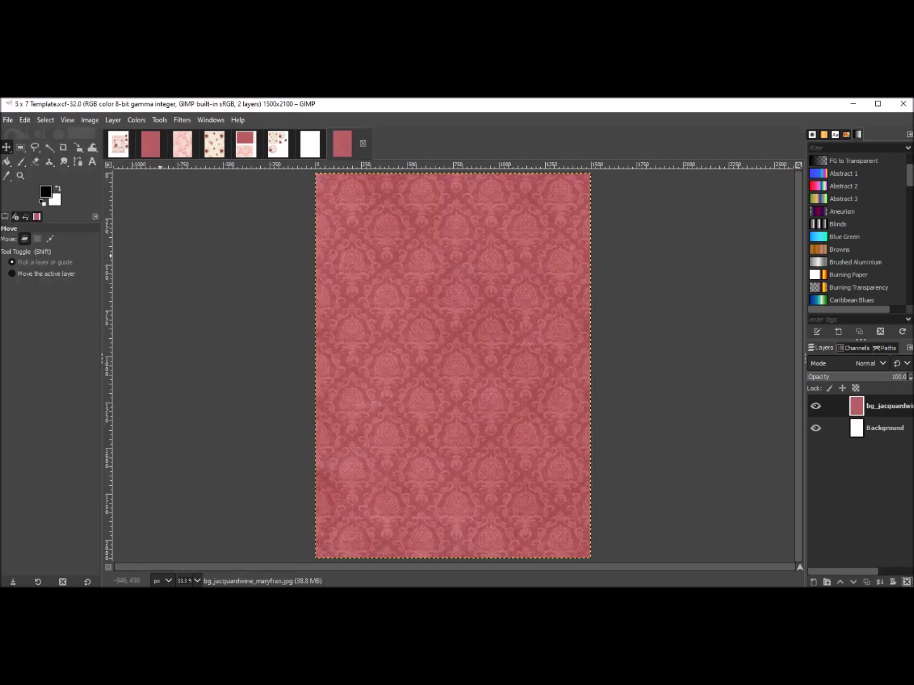
Drag the bg_floral_maryfran paper from the kit folder into the template as a new layer.
mouse_move(25, 596)
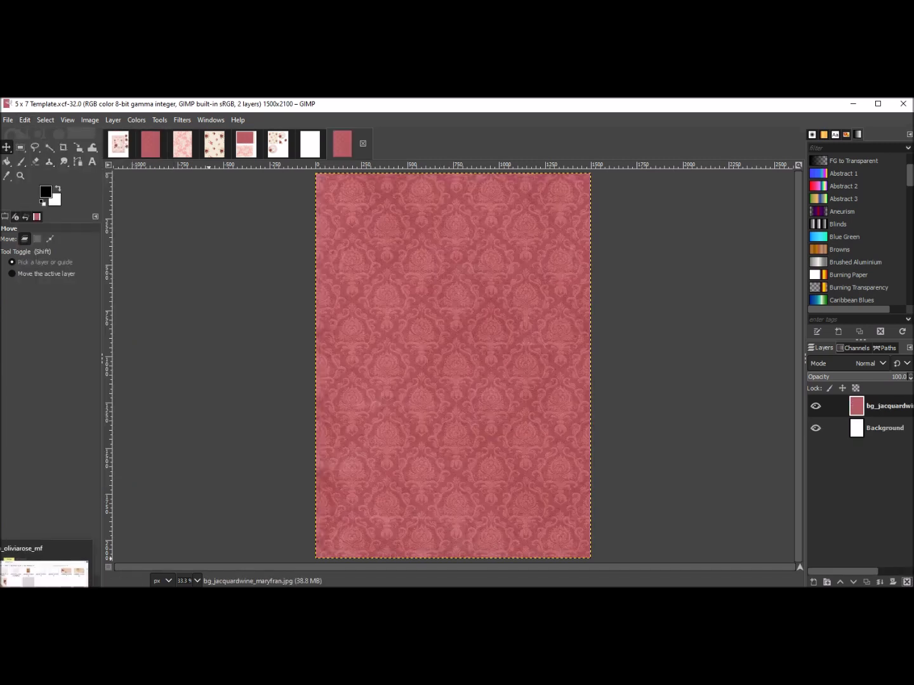
left_click(44, 575)
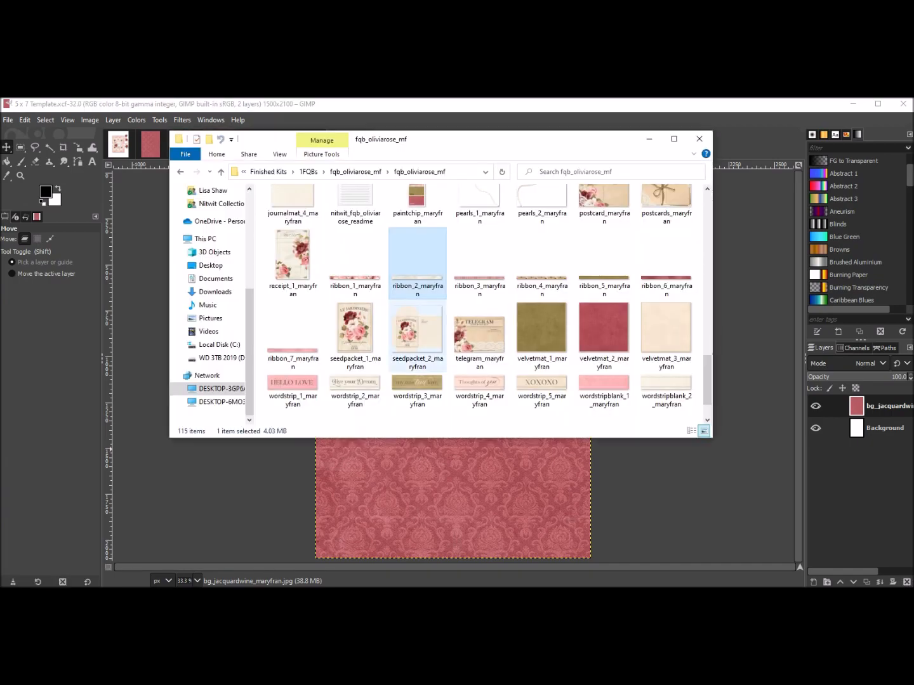
scroll(483, 305, "up", 10)
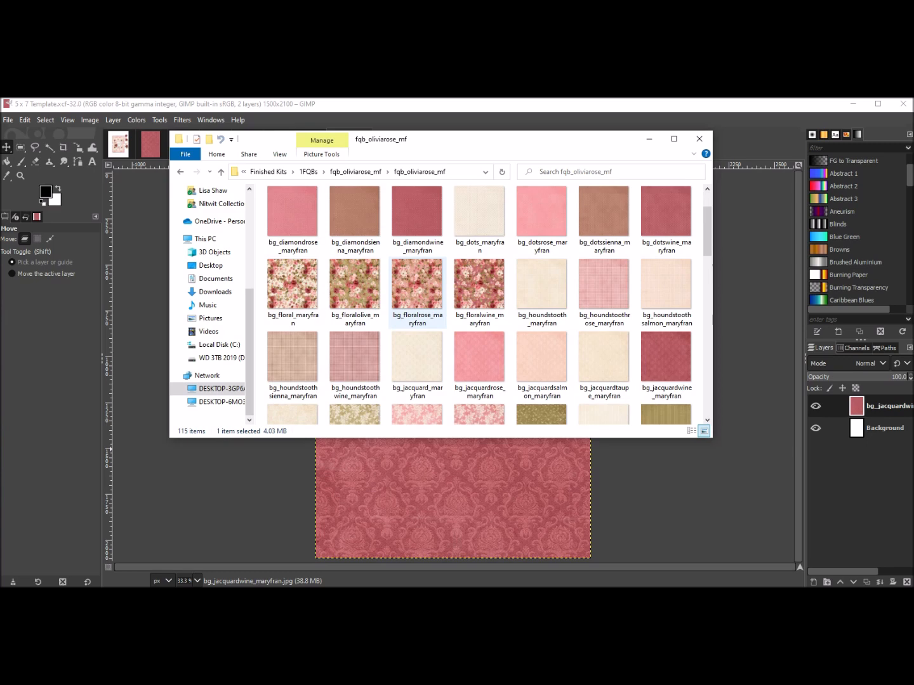
left_click(293, 288)
left_click_drag(293, 294, 403, 479)
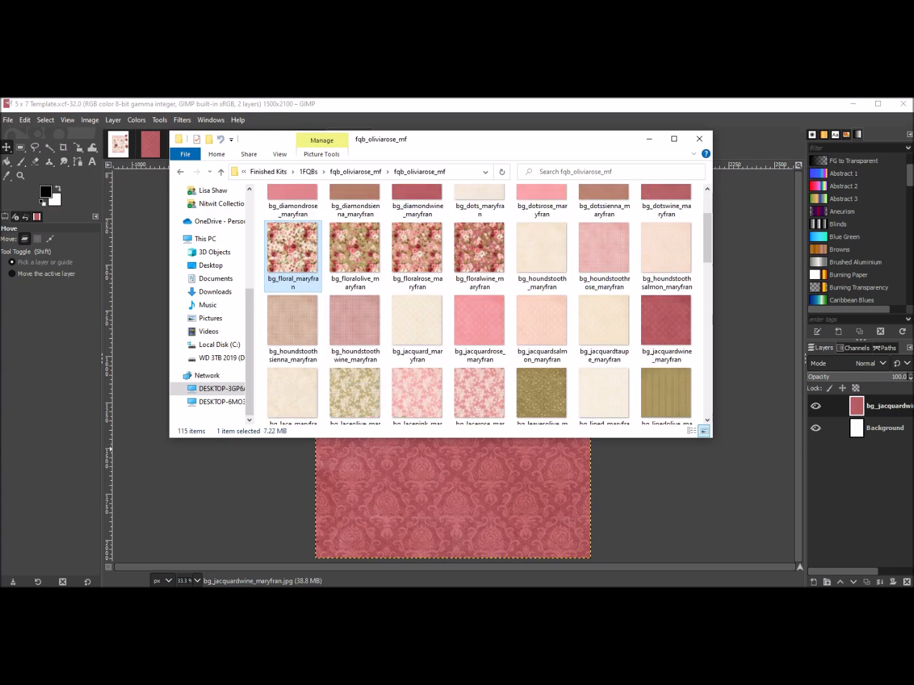
left_click_drag(520, 484, 520, 484)
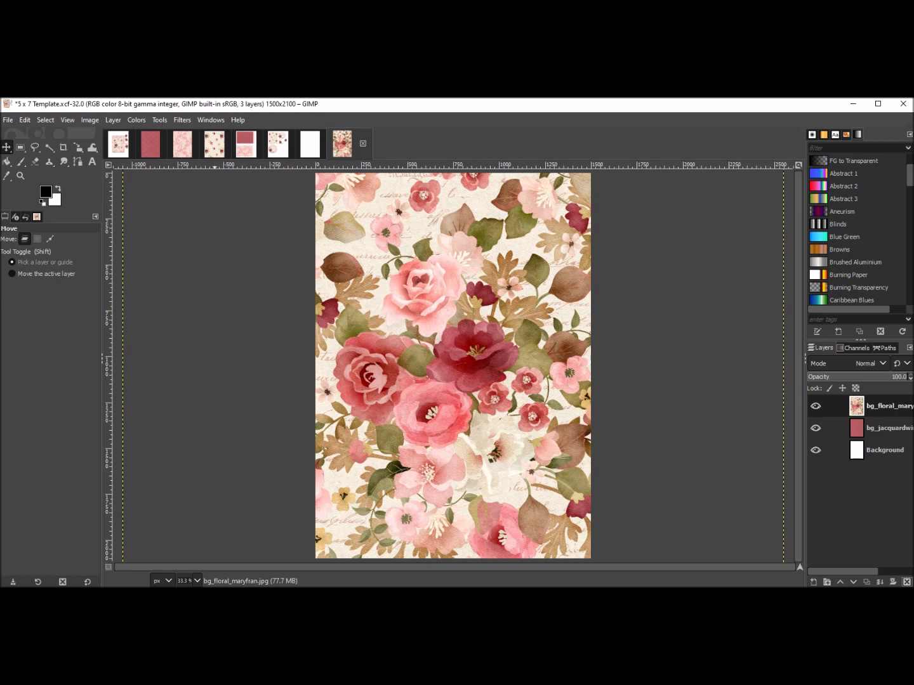
Switch to the image with the pink lace paper.
key("alt+3")
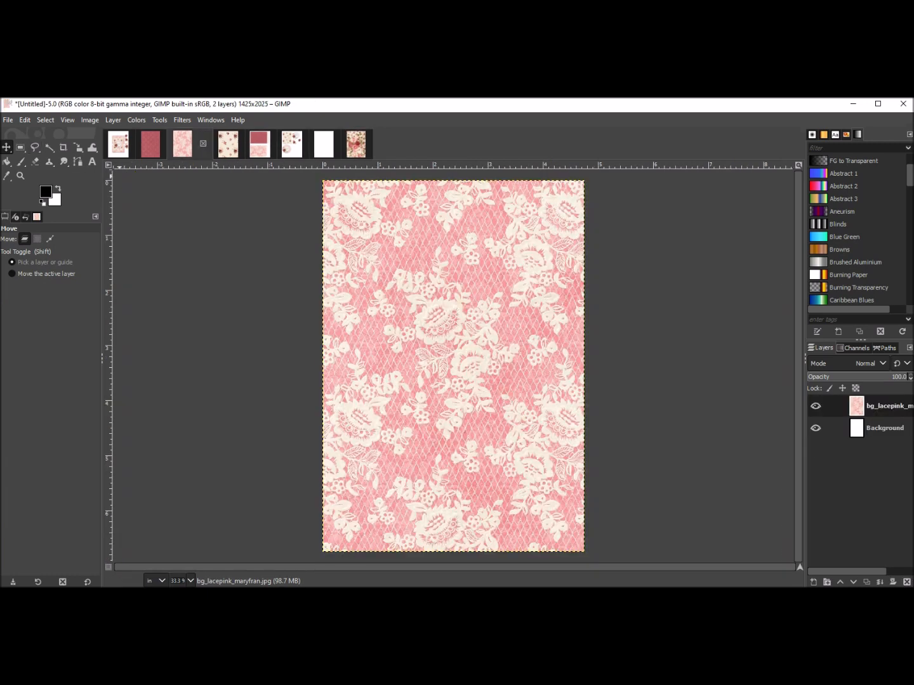
Save the pink lace image as an XCF file named 4.75 x 6.75 Template.xcf on the Desktop.
left_click(7, 120)
left_click(30, 241)
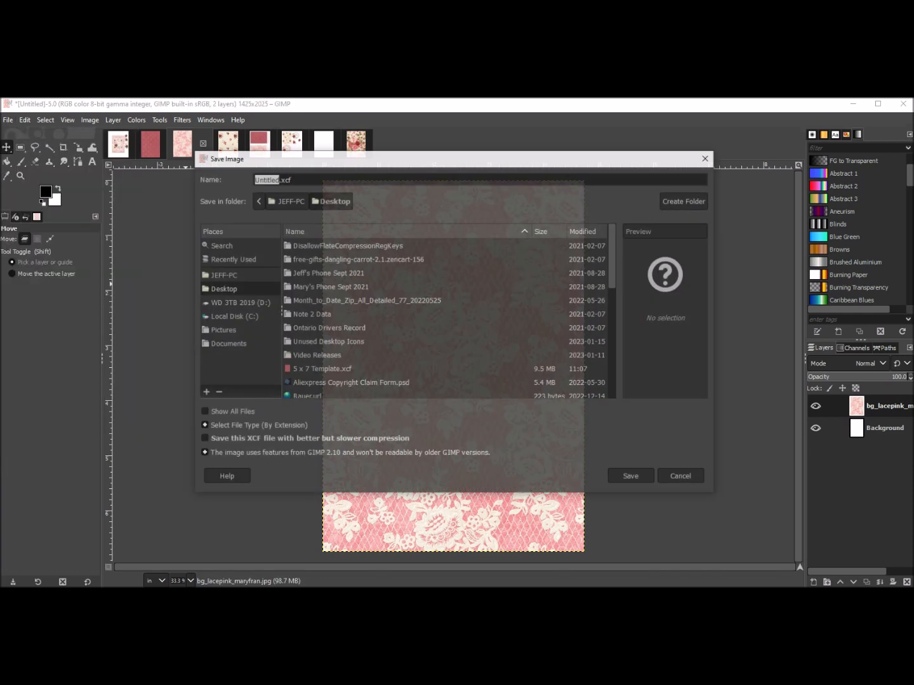
key("ctrl+a")
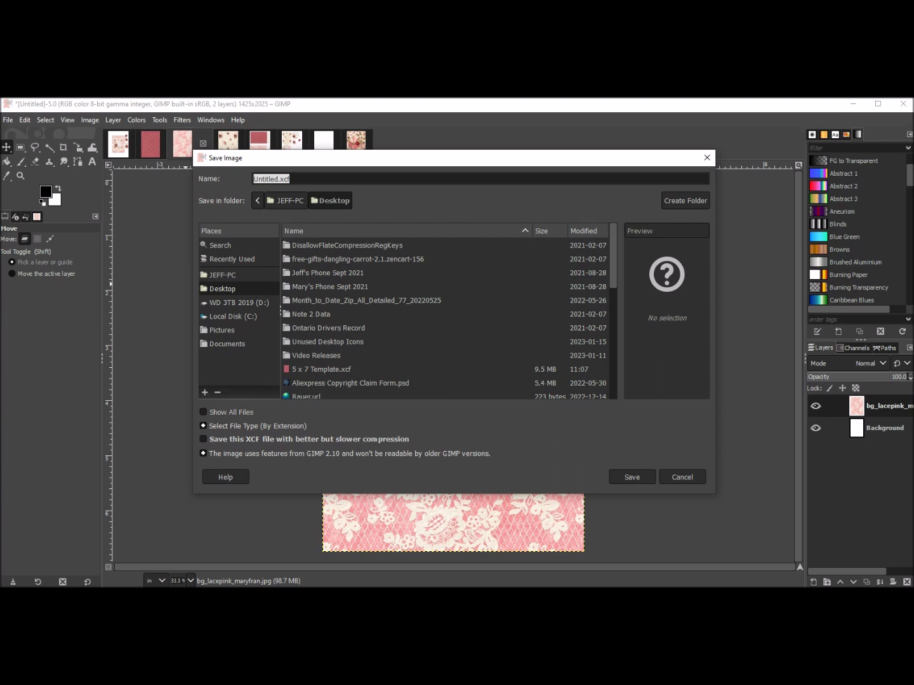
type("2nd layer")
key("BackSpace")
key("BackSpace")
key("BackSpace")
key("BackSpace")
key("BackSpace")
key("BackSpace")
key("BackSpace")
key("BackSpace")
key("BackSpace")
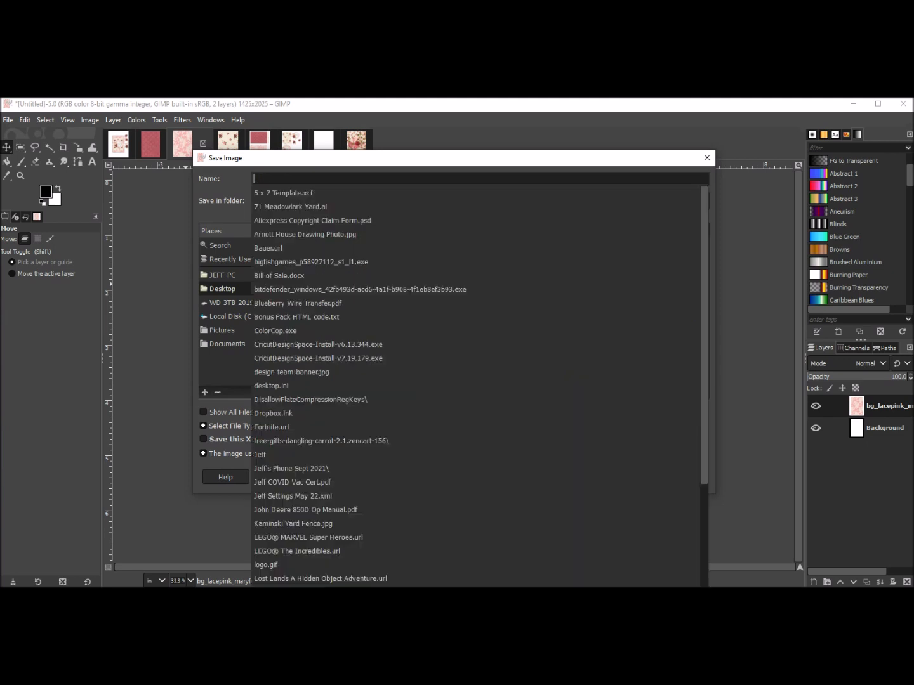
type("4.75 x ")
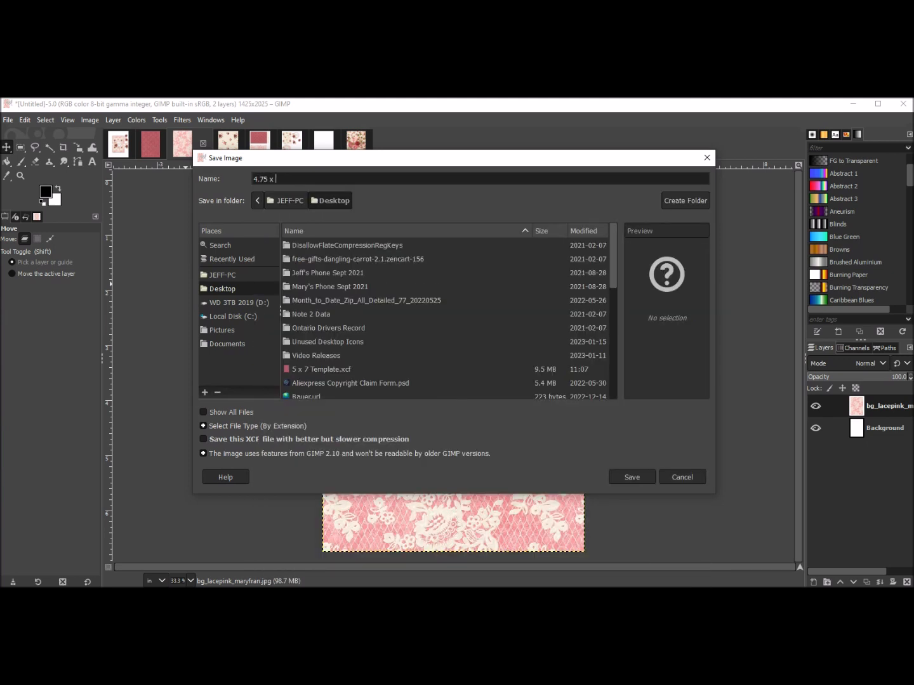
type("6.75 Template")
key("Return")
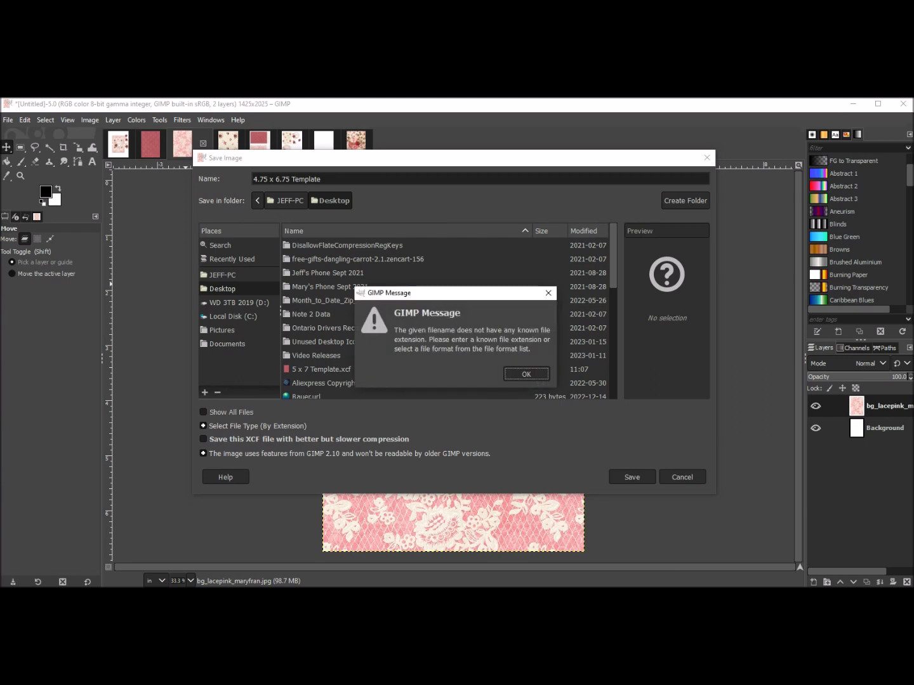
key("Return")
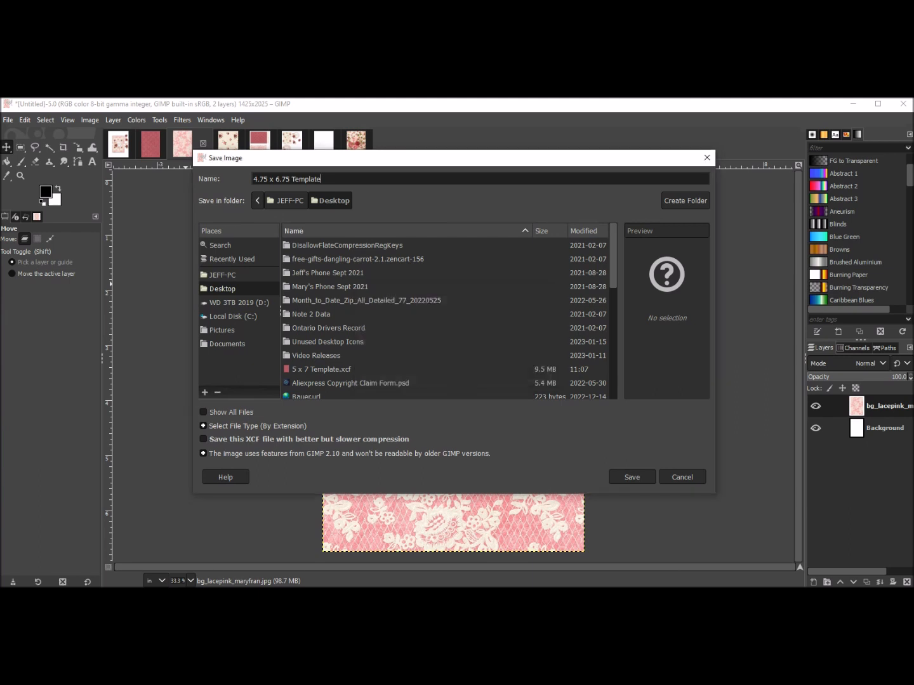
type(".xcf")
key("Return")
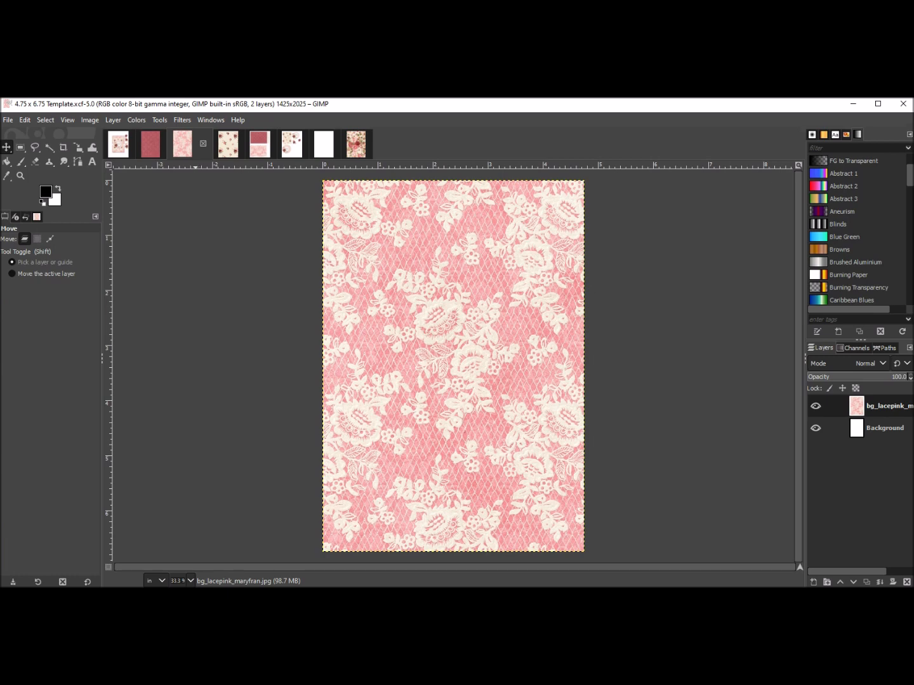
Browse through the open image tabs to review each kit layout.
left_click(119, 144)
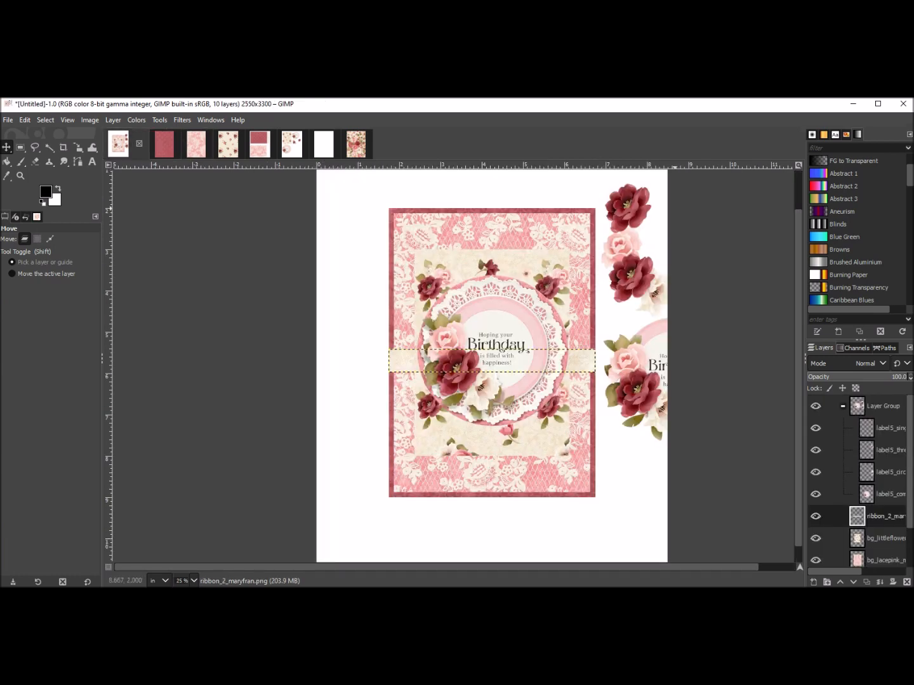
left_click(150, 144)
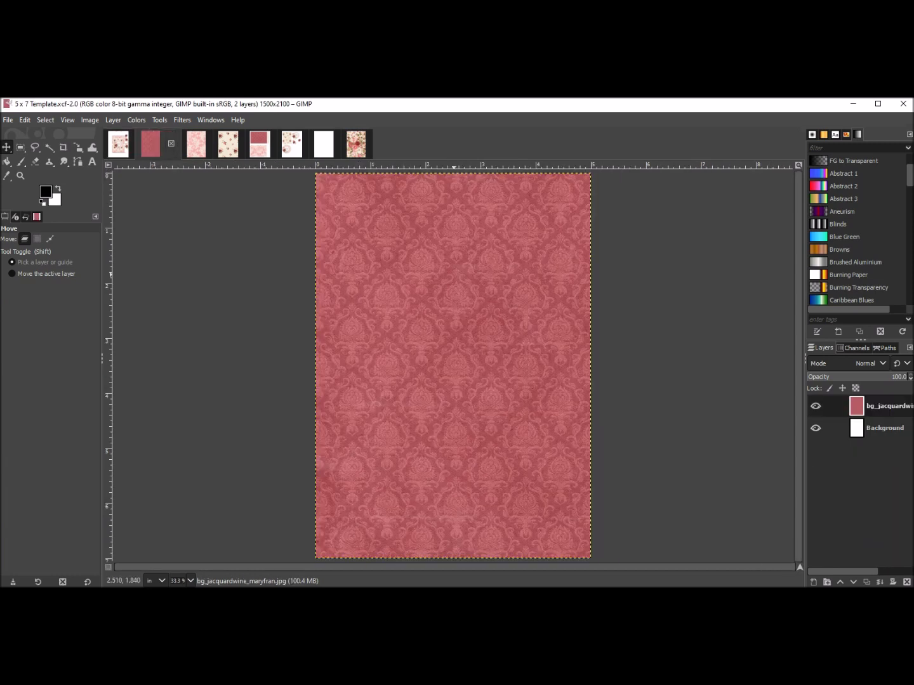
left_click(196, 144)
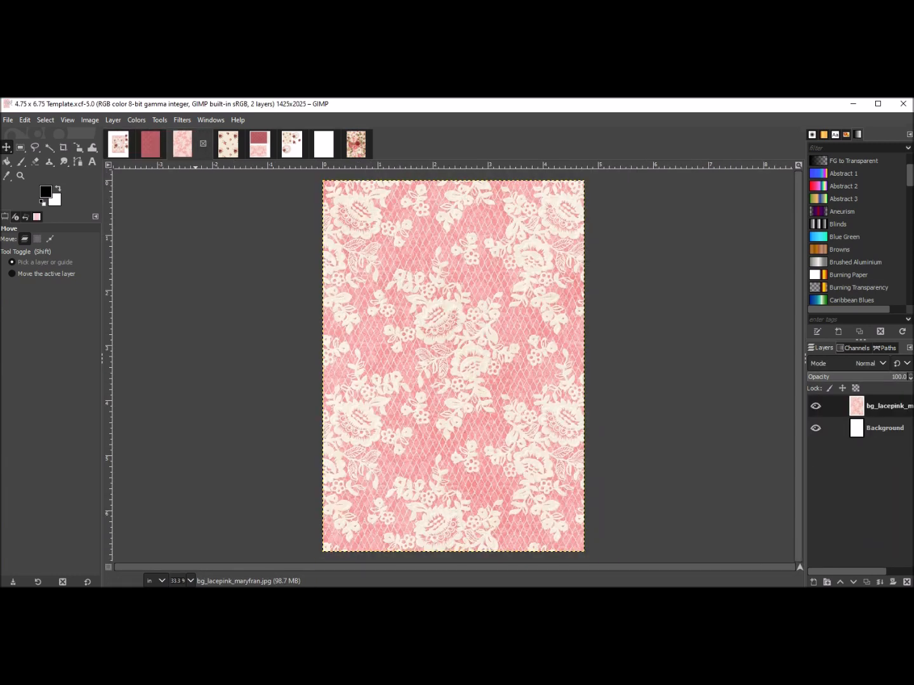
left_click(228, 144)
left_click(260, 145)
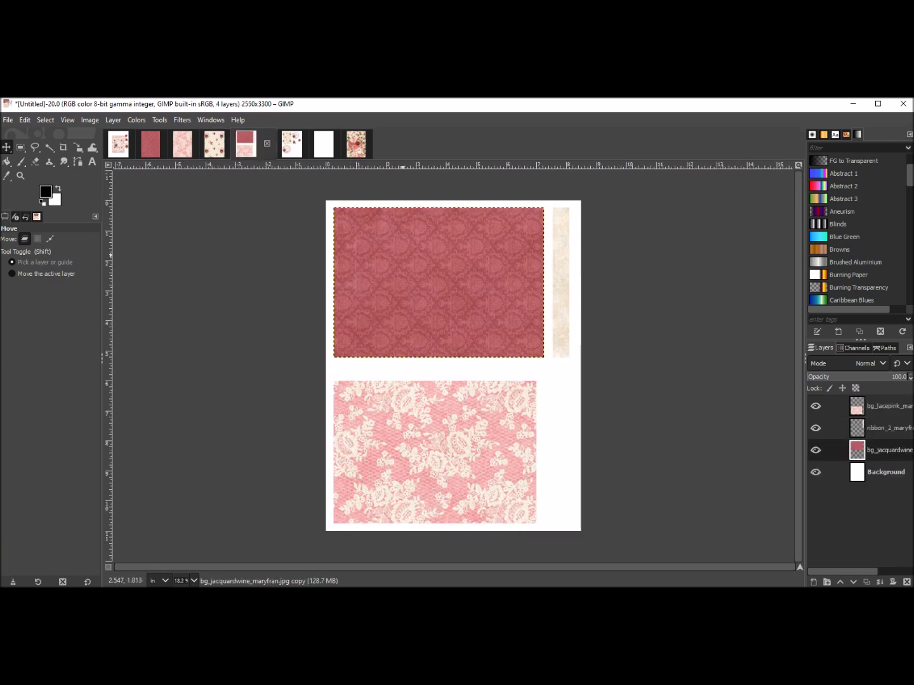
left_click(292, 144)
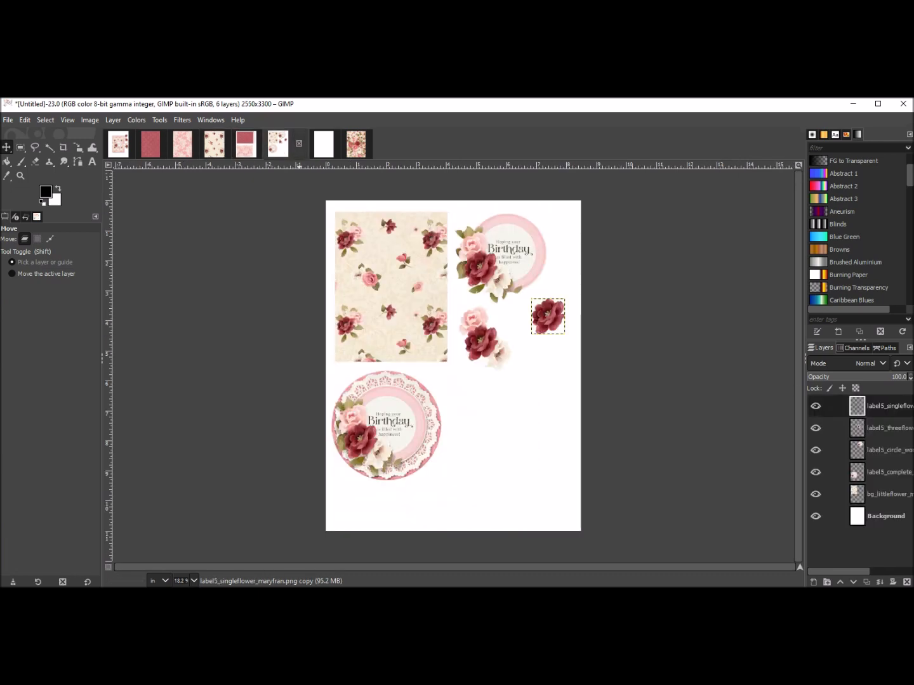
Save the blank white image as Cricut Print and Cut.xcf on the Desktop.
left_click(324, 145)
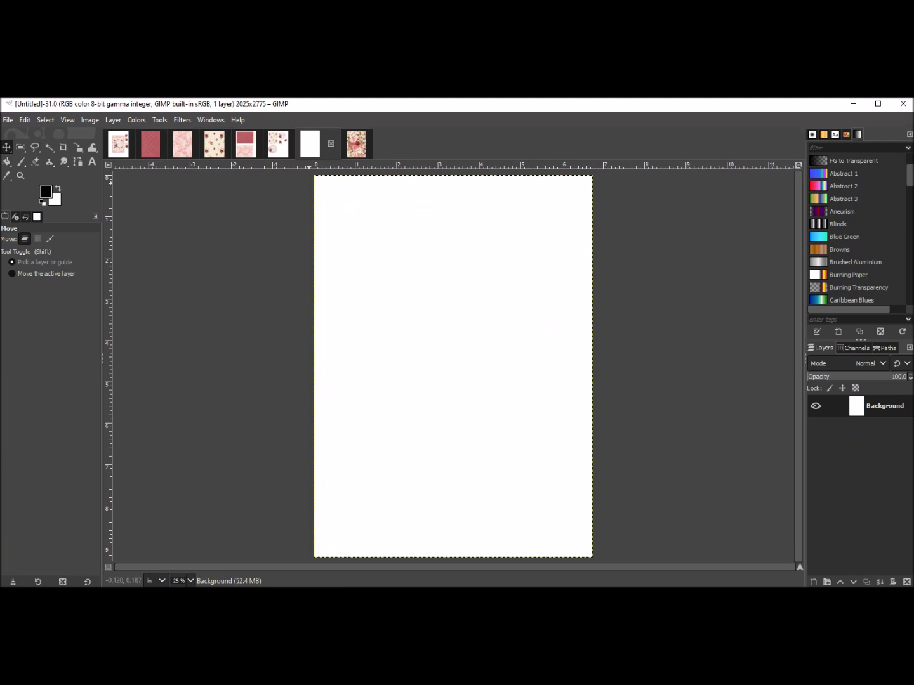
left_click(9, 120)
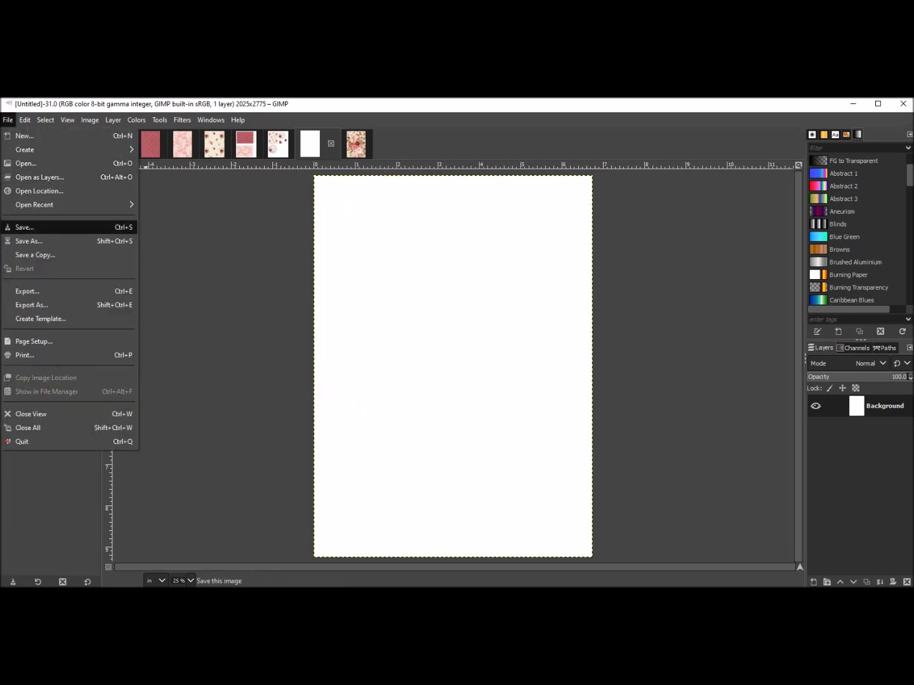
left_click(29, 241)
left_click(290, 178)
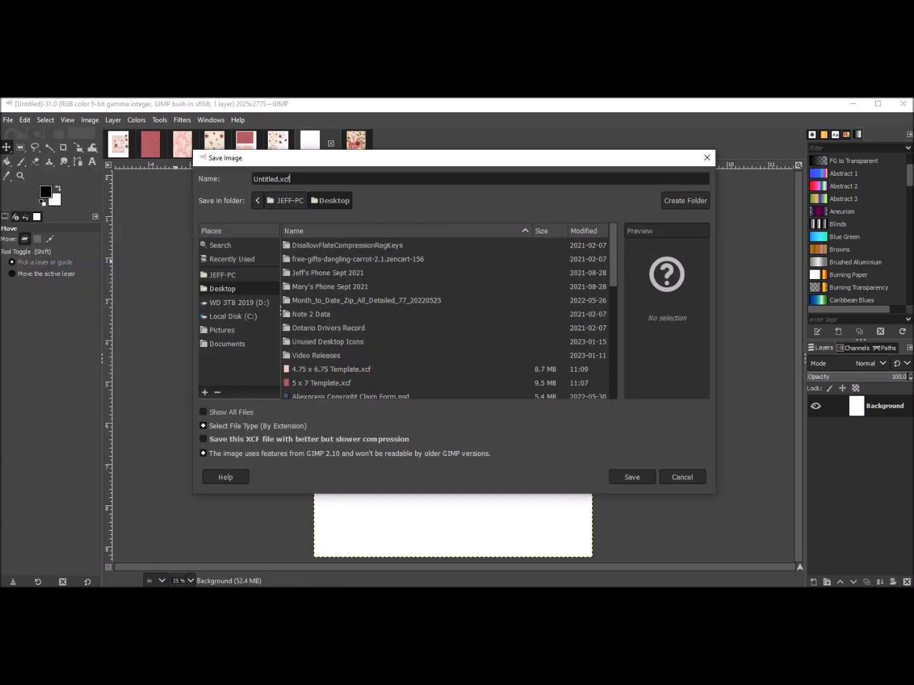
double_click(273, 179)
key("BackSpace")
type("Cricut Print and Cut")
key("Return")
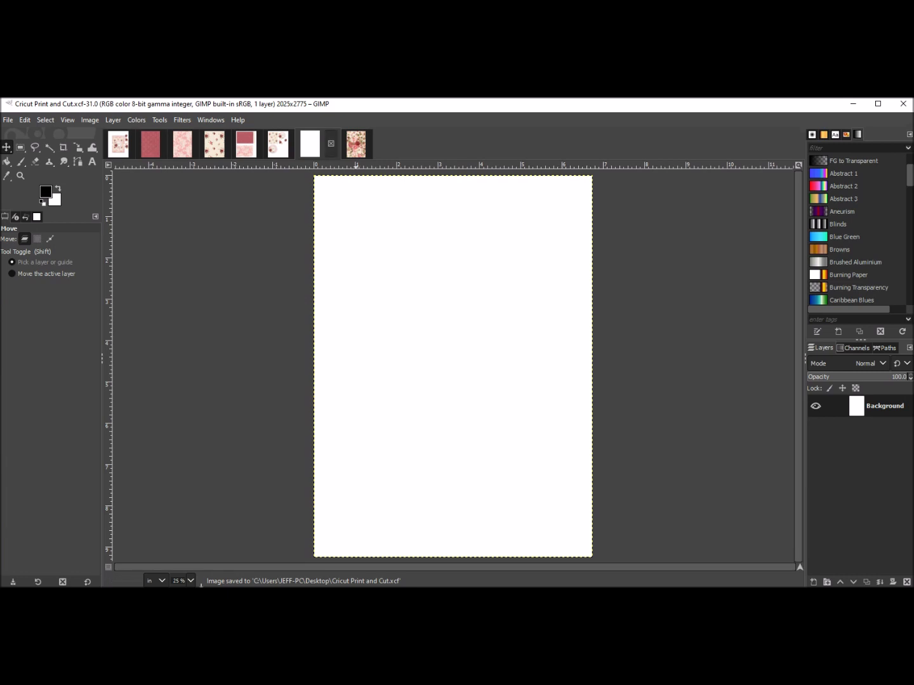
Look through the flower, paper sheet and birthday card images.
left_click(277, 144)
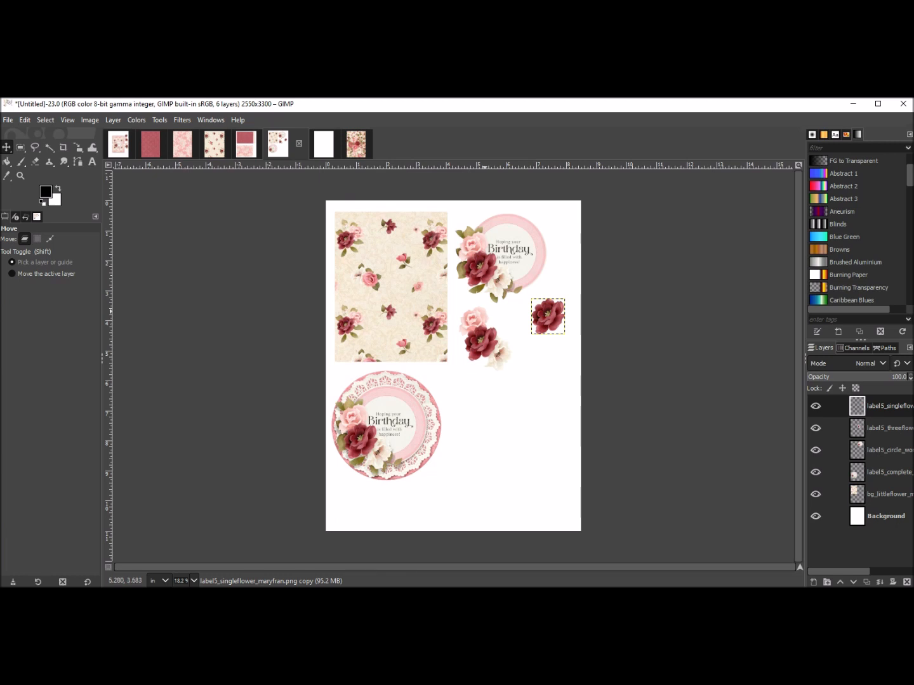
left_click(246, 144)
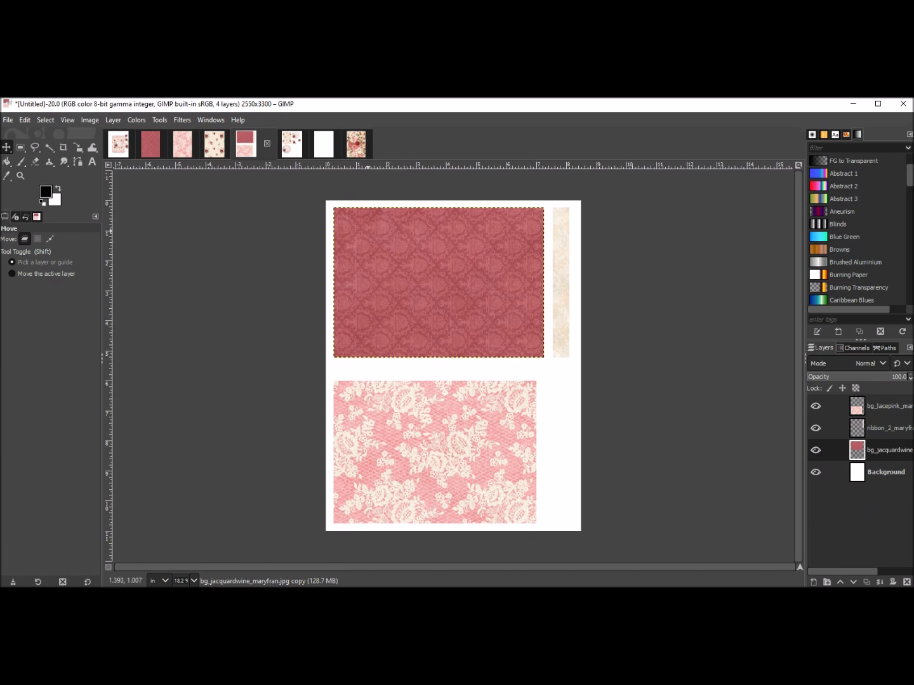
left_click(119, 144)
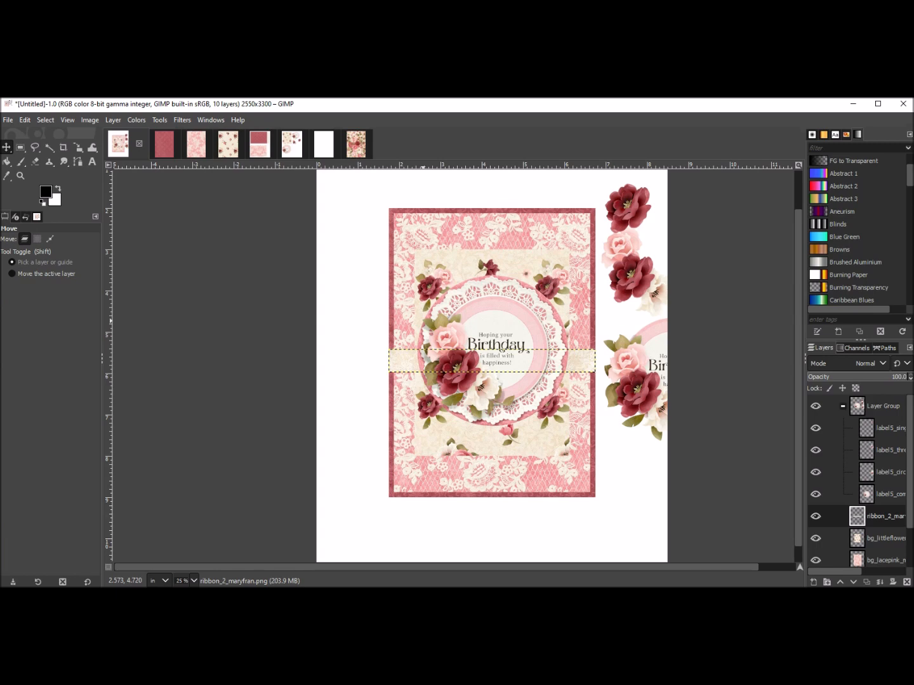
Save the wine jacquard 5 x 7 template under the new name Z Fold Front Cover.xcf.
left_click(164, 144)
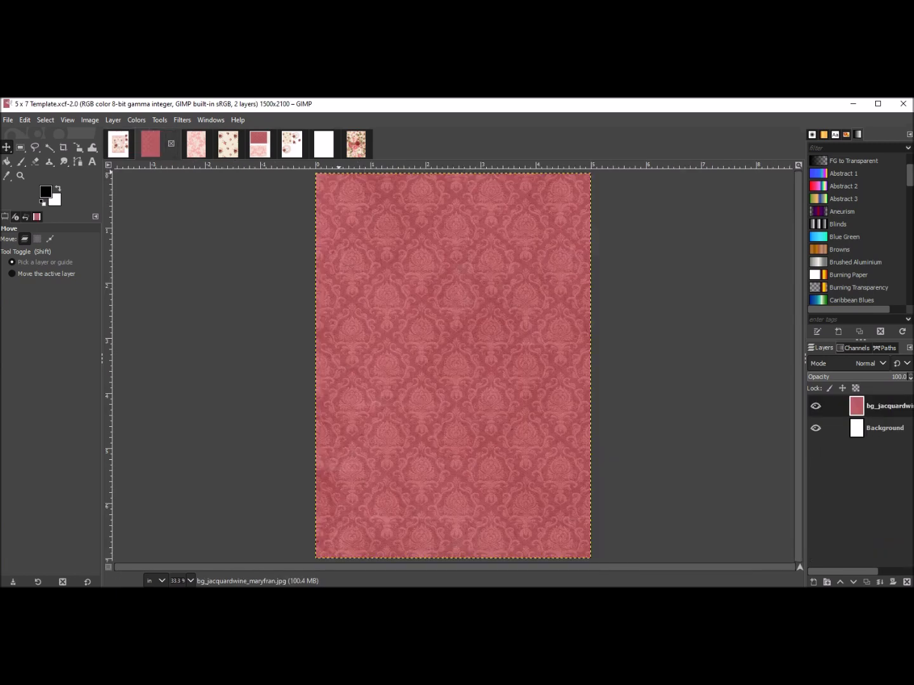
left_click(8, 120)
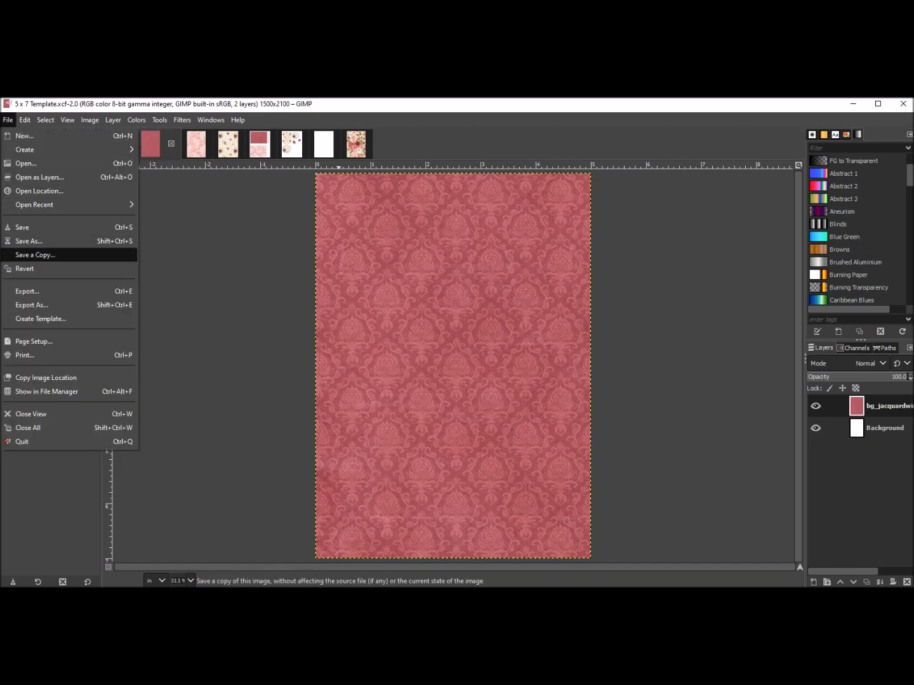
left_click(29, 241)
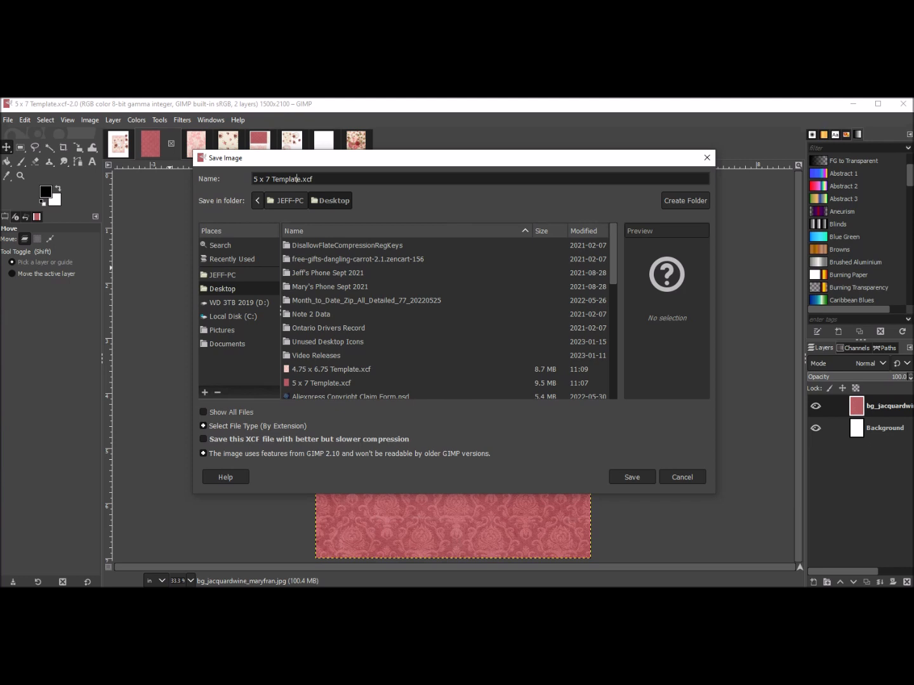
type("Z Fold Cro")
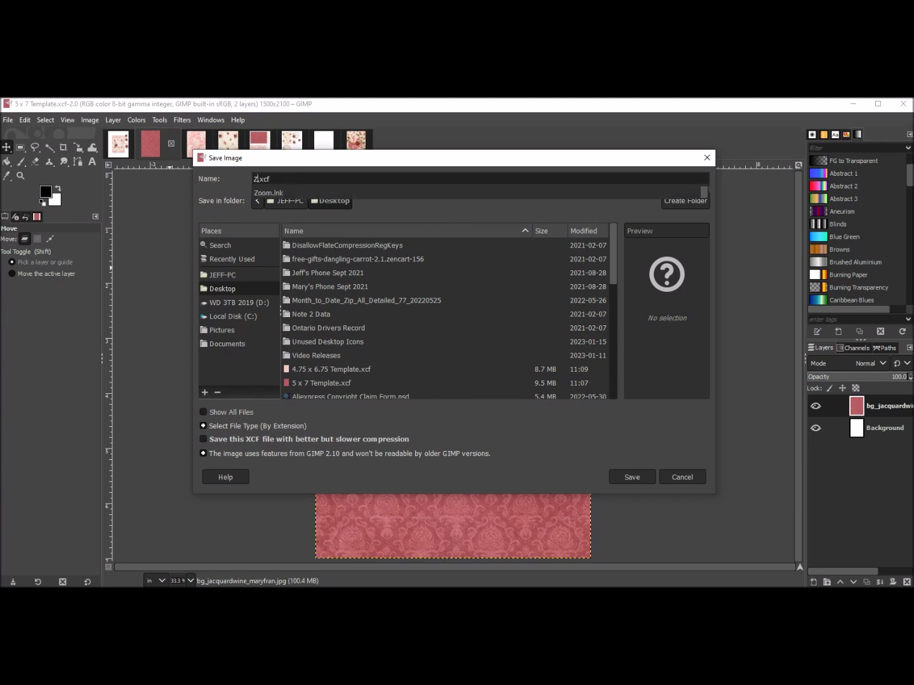
type("p")
key("BackSpace")
key("BackSpace")
key("BackSpace")
key("BackSpace")
type("Fold F")
type("ront V")
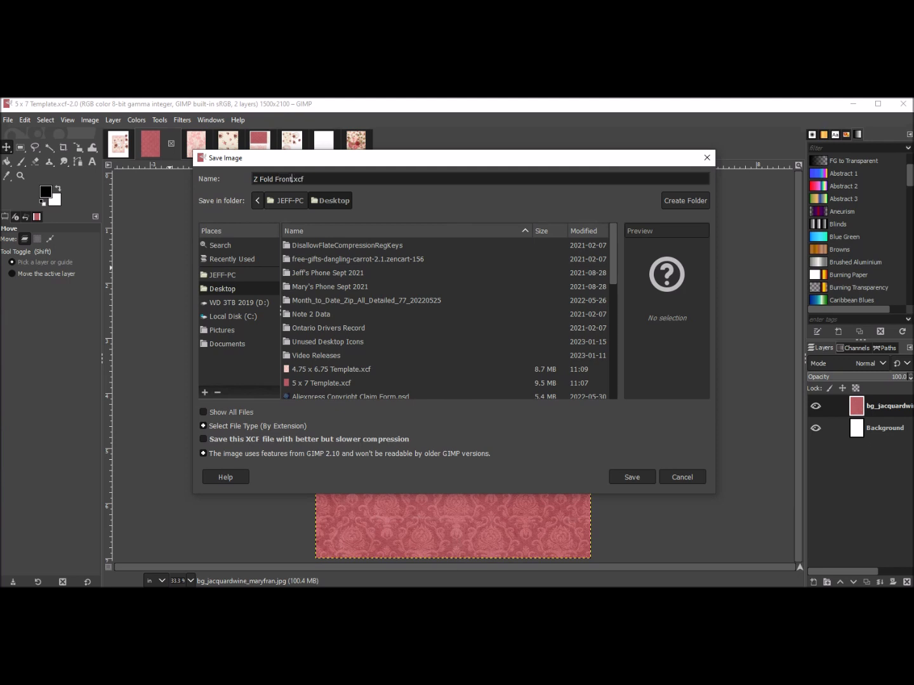
key("BackSpace")
type("Cover")
left_click(632, 478)
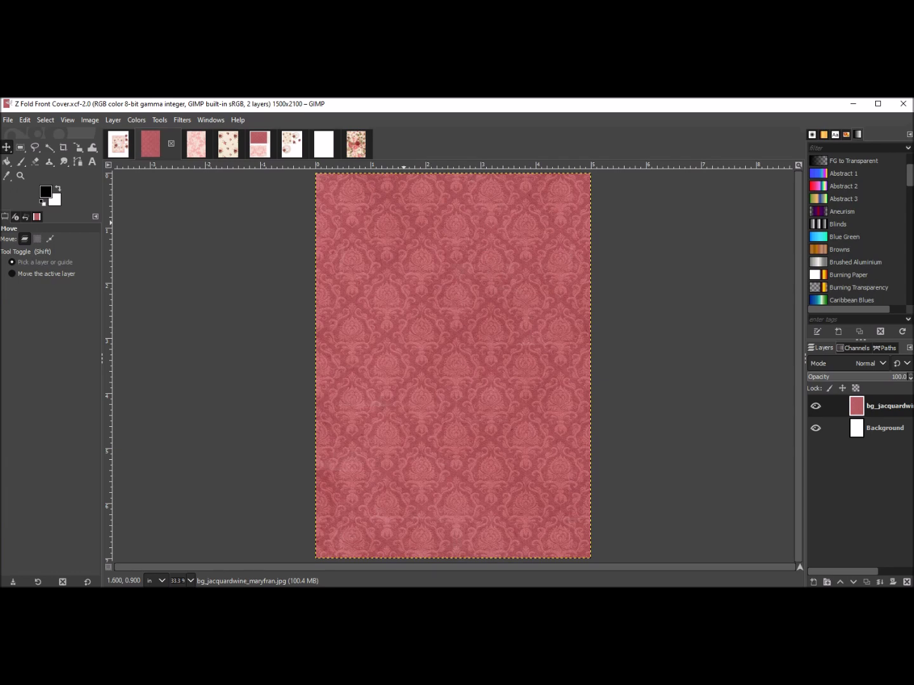
Flip through the open images and return to the birthday card layout.
left_click(118, 144)
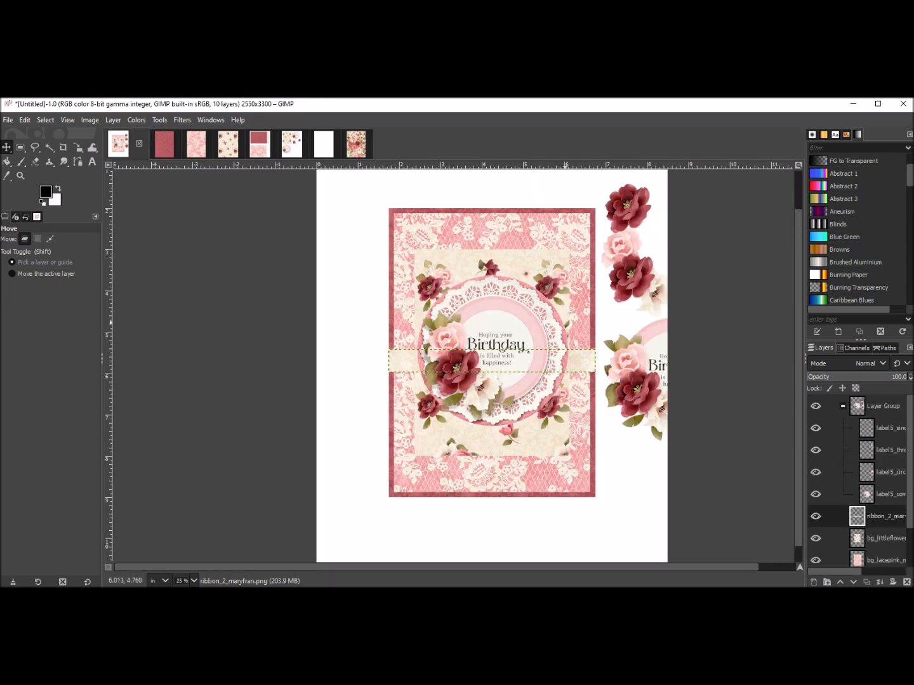
left_click(259, 144)
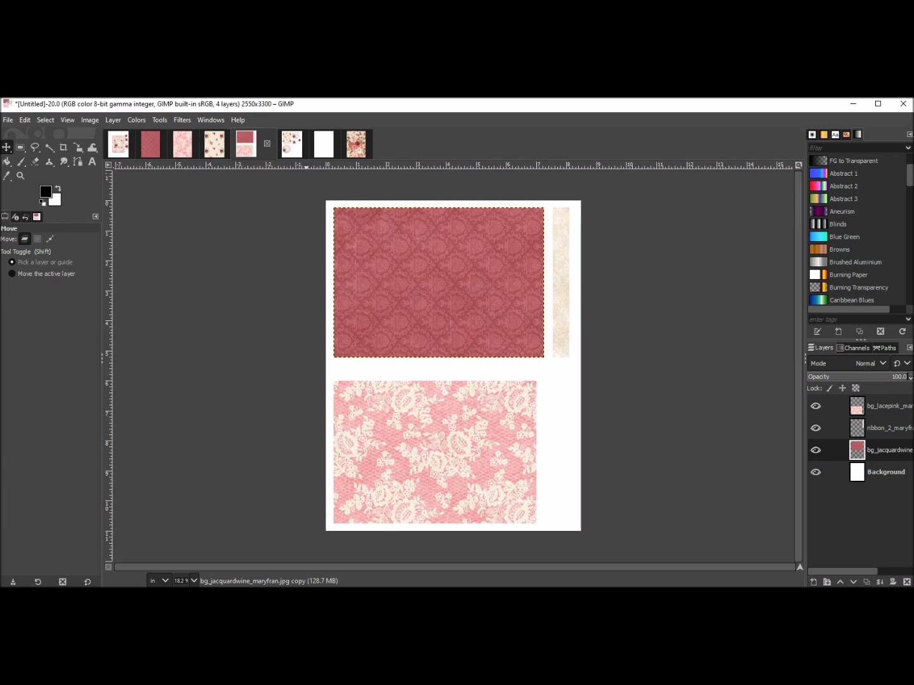
left_click(295, 145)
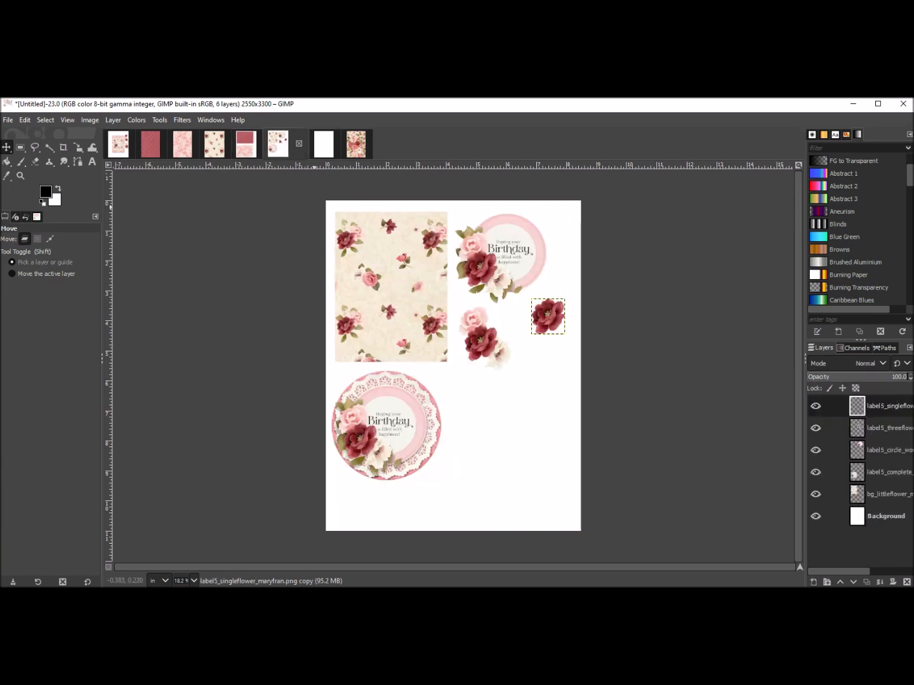
left_click(118, 145)
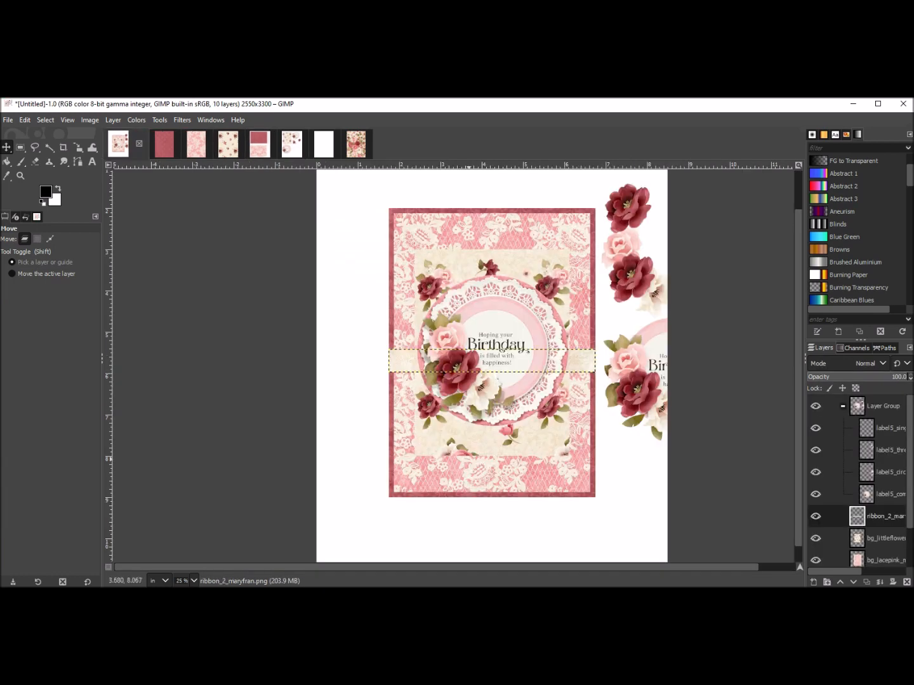